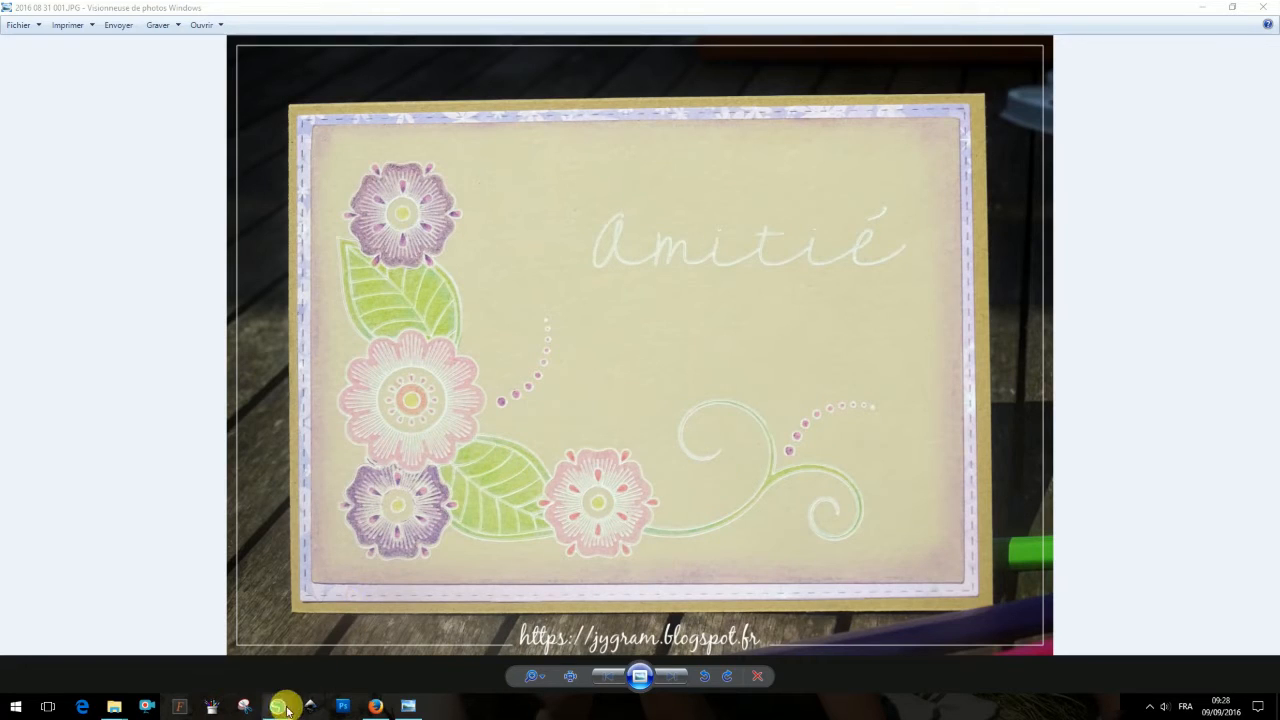
- Switch to Silhouette Studio and look over the flower elements, the finished flower sketches and the ray backgrounds in the open documents
left_click(280, 708)
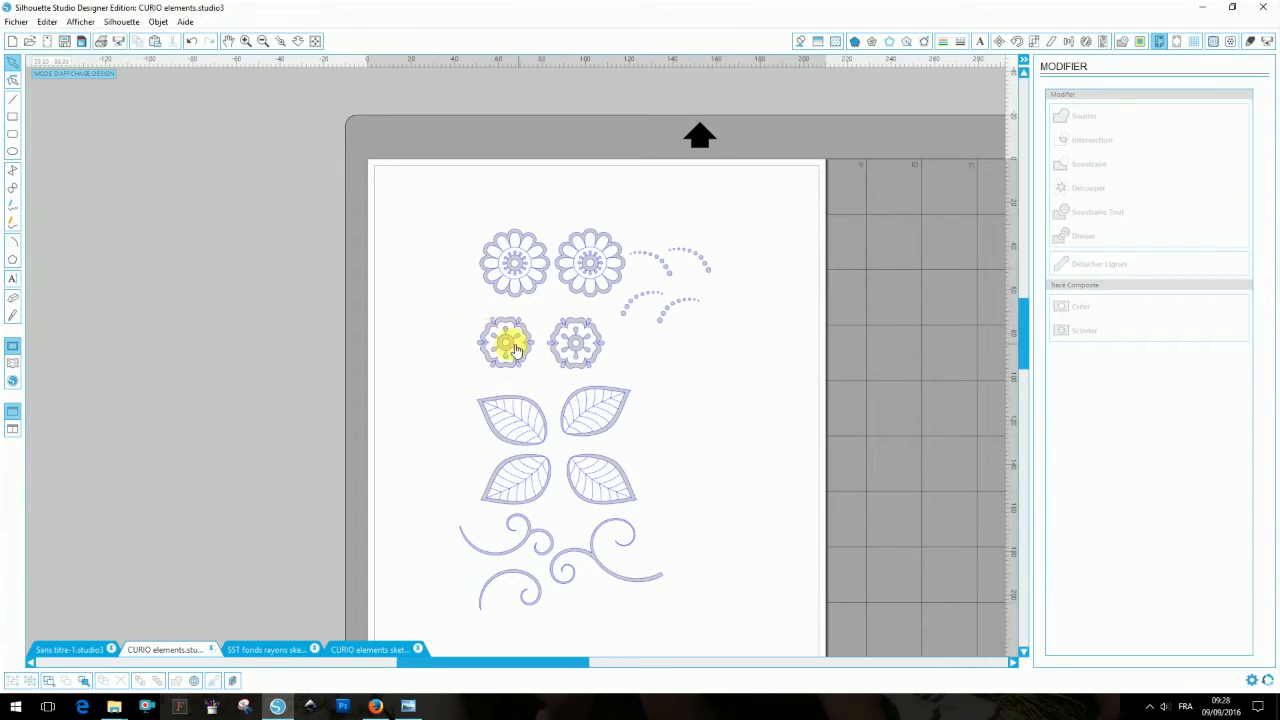
left_click(362, 650)
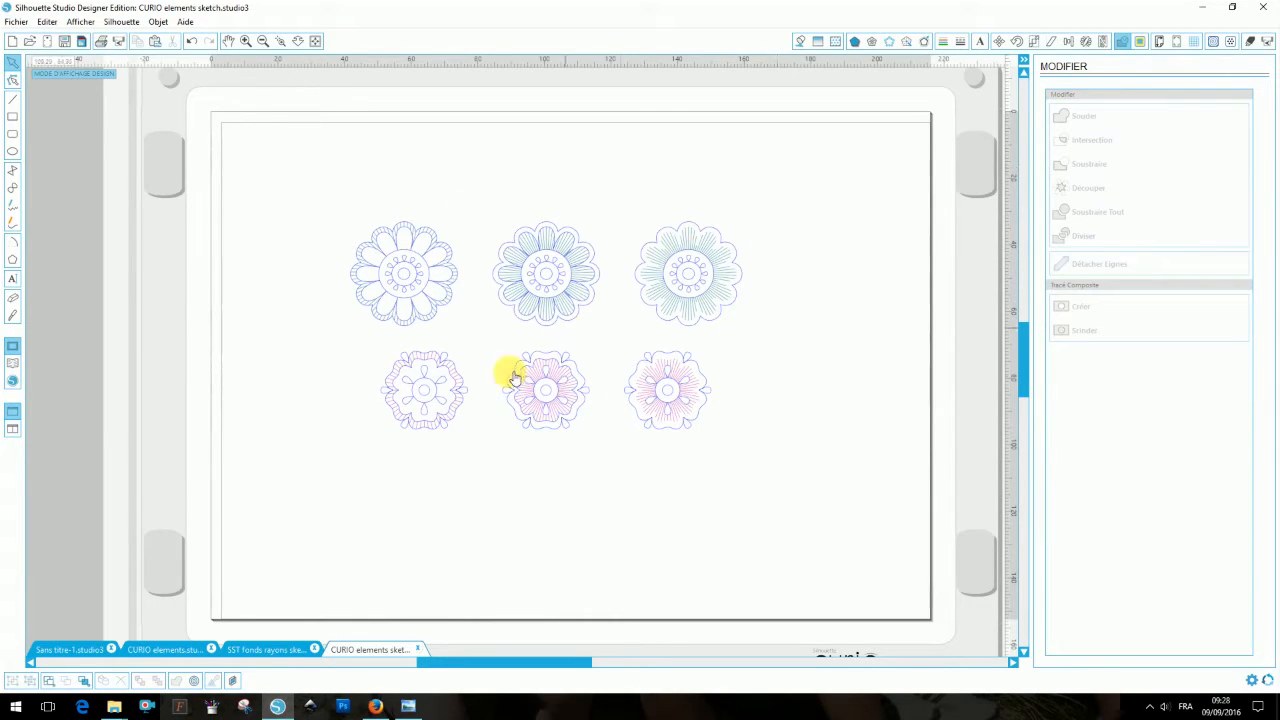
left_click(262, 650)
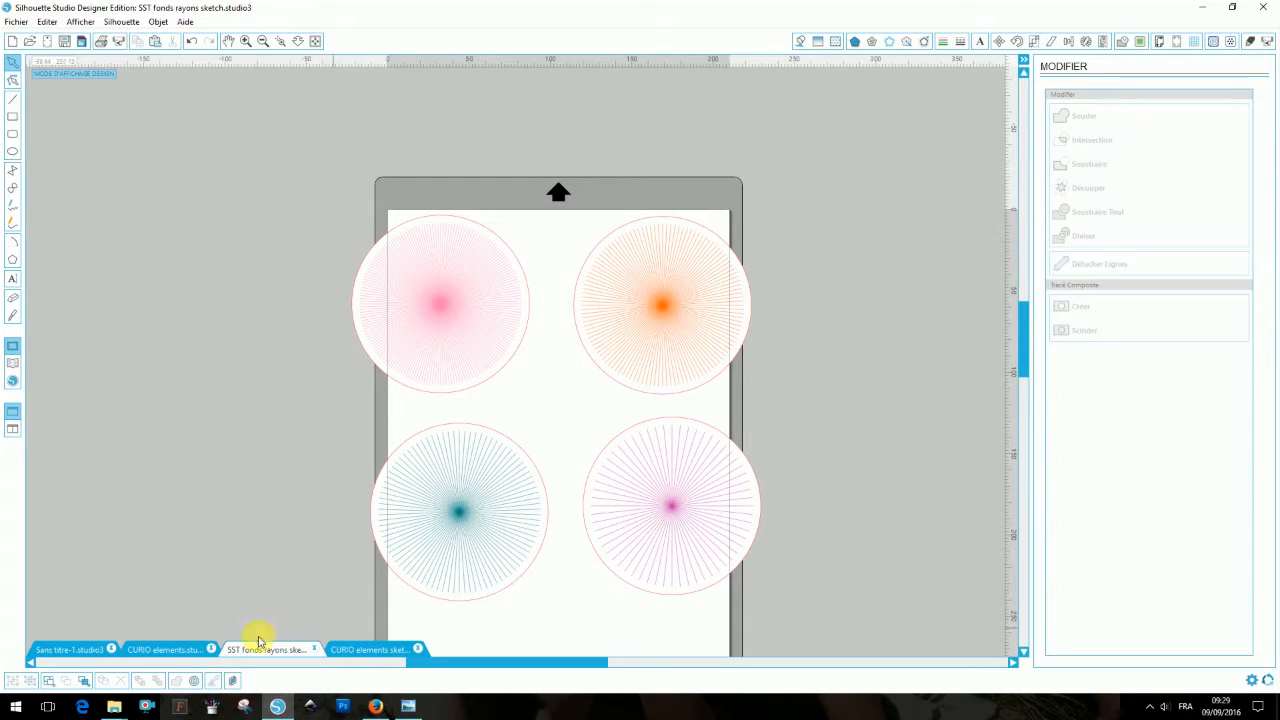
- Copy the large and small flowers of the first column in CURIO elements.studio3 and go to CURIO elements sketch.studio3
left_click(167, 652)
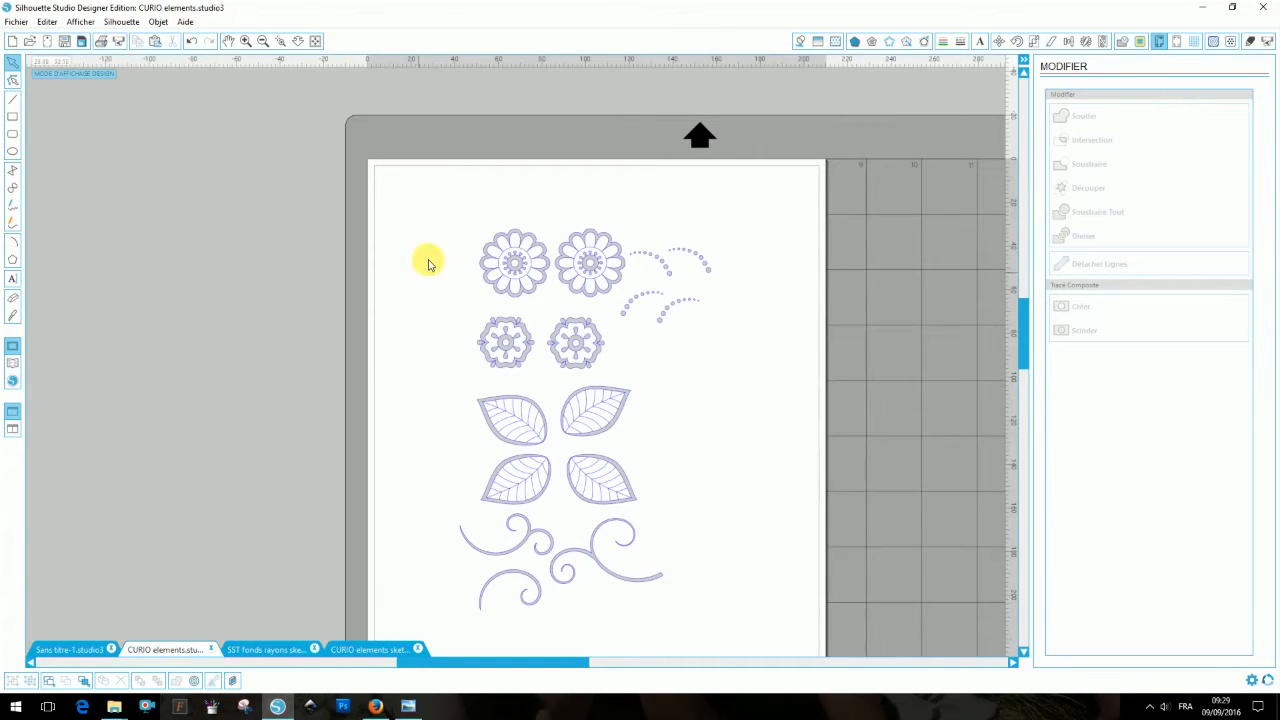
left_click_drag(443, 206, 570, 390)
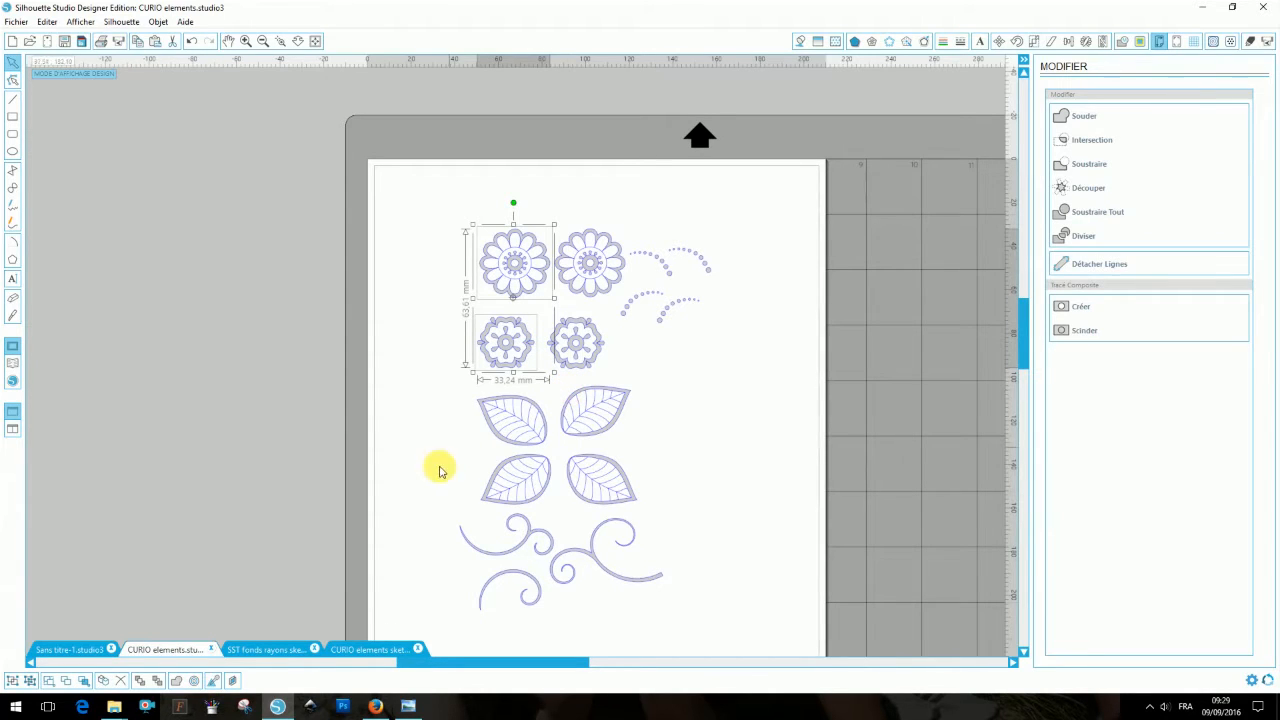
left_click(366, 650)
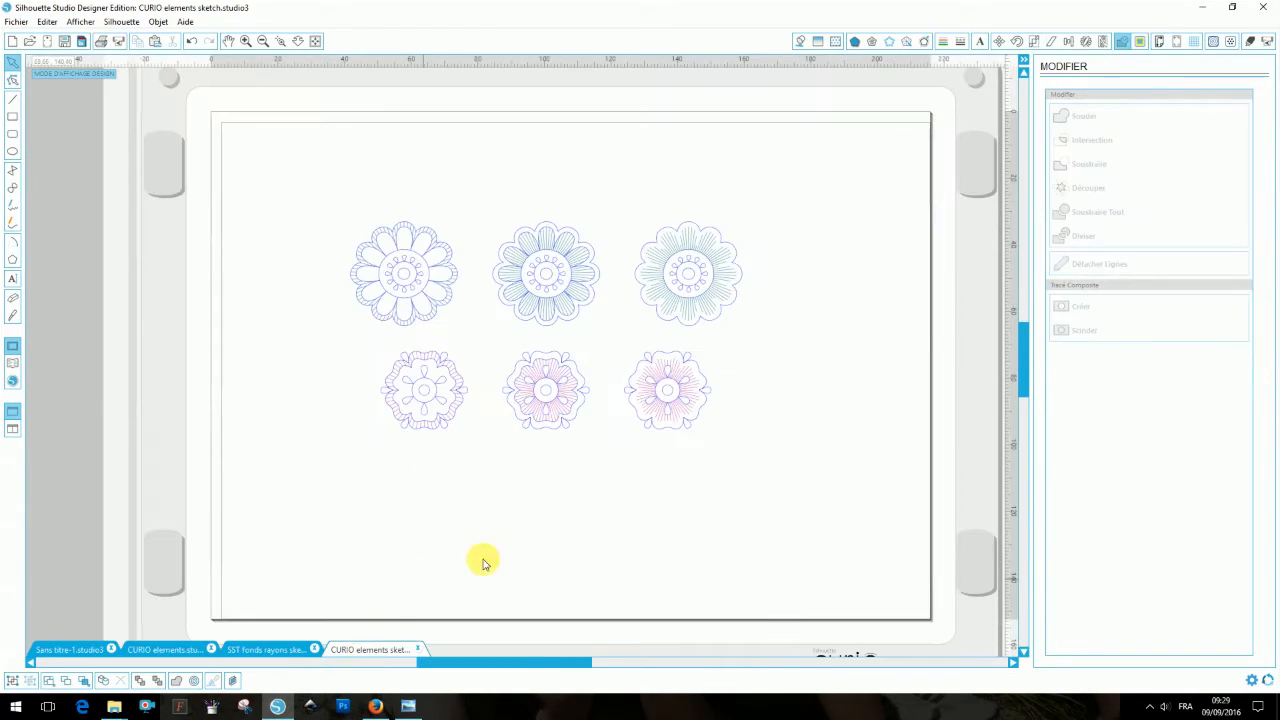
- Move the six finished flower samples together off the page onto the grey area beside the mat
left_click_drag(352, 278, 783, 506)
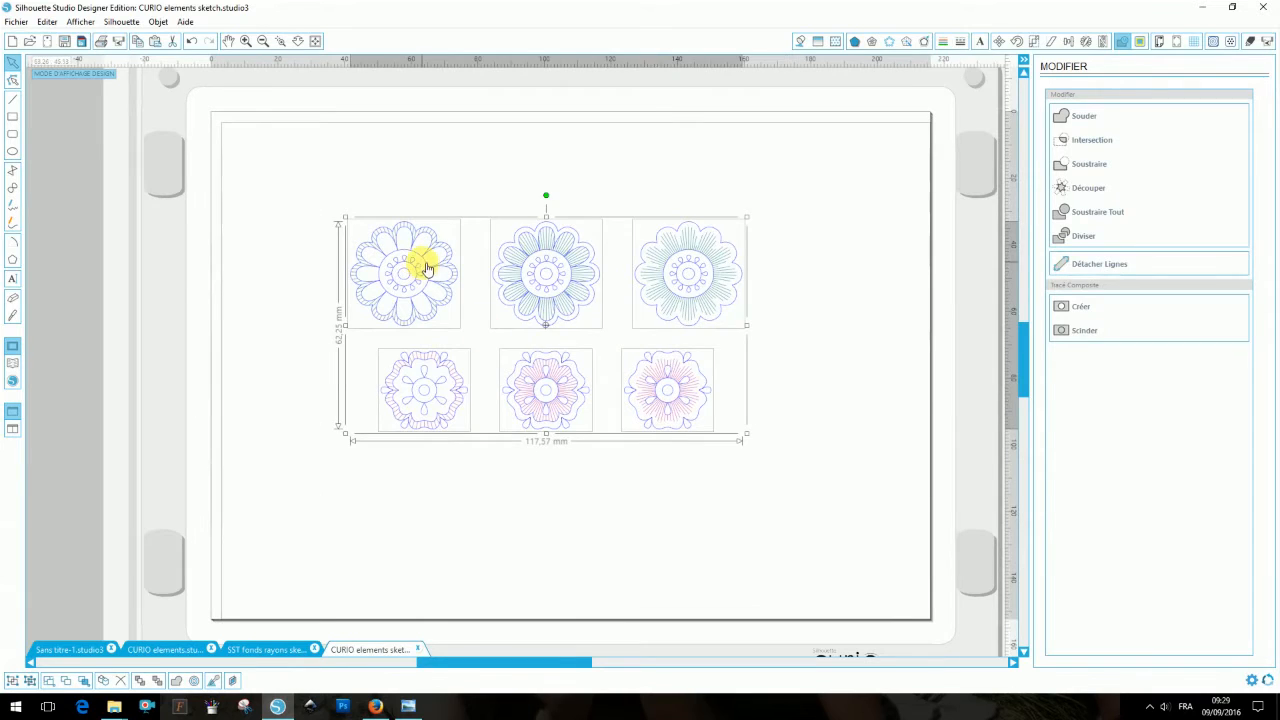
left_click_drag(423, 263, 77, 126)
left_click(717, 332)
- Paste the two copied flowers and place them one above the other near the page's upper-left corner
left_click_drag(428, 660, 471, 663)
key("ctrl+v")
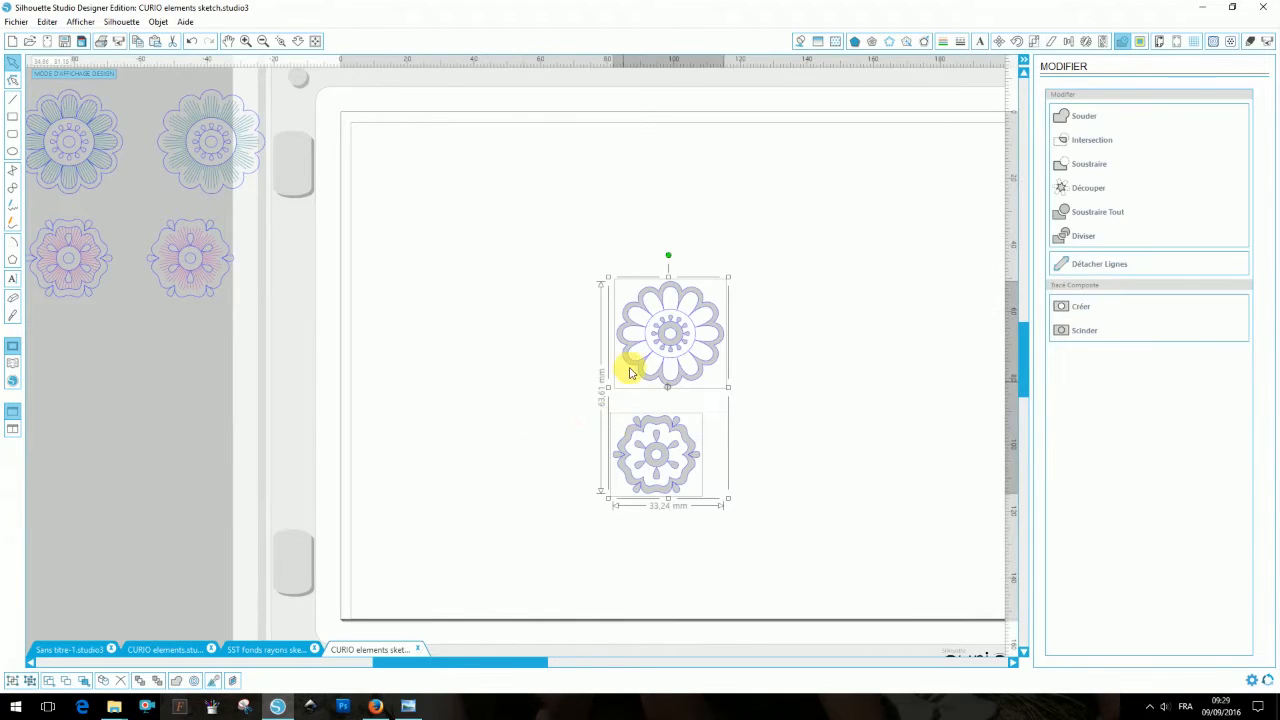
left_click_drag(626, 366, 445, 268)
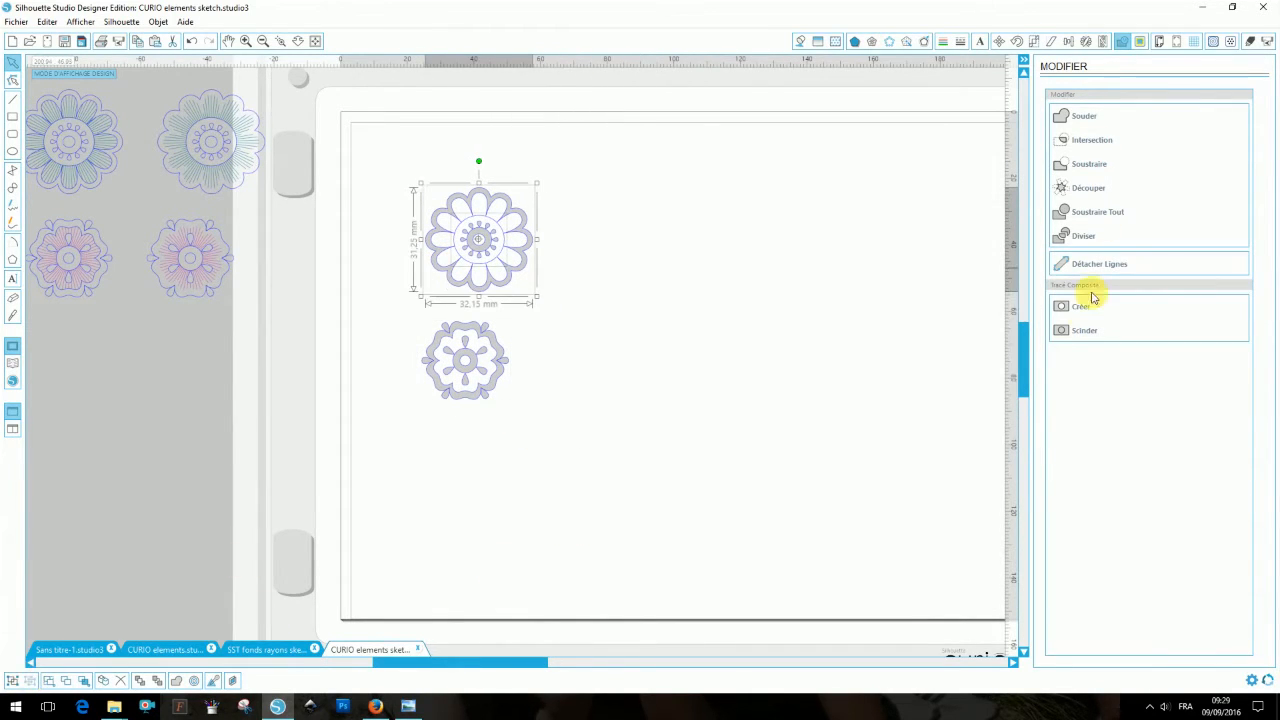
- Release the compound path of the large flower and of the small flower with Scinder
left_click(1082, 332)
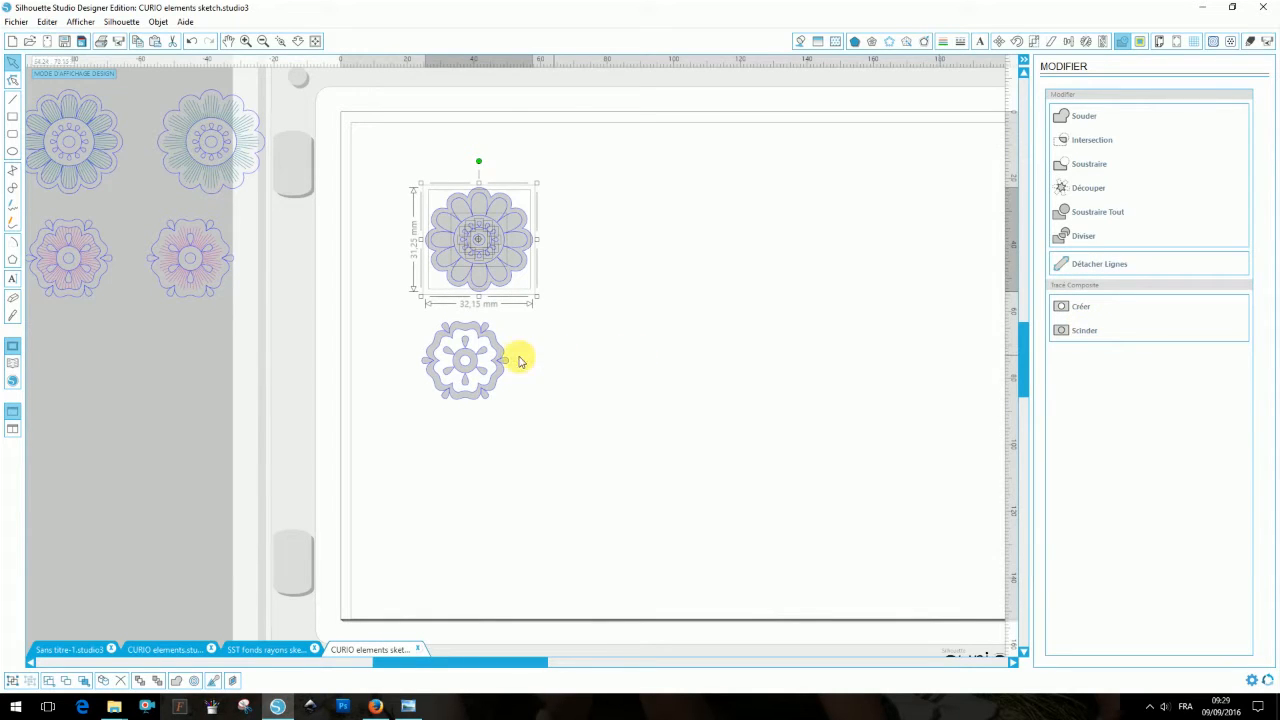
left_click(505, 322)
left_click(491, 346)
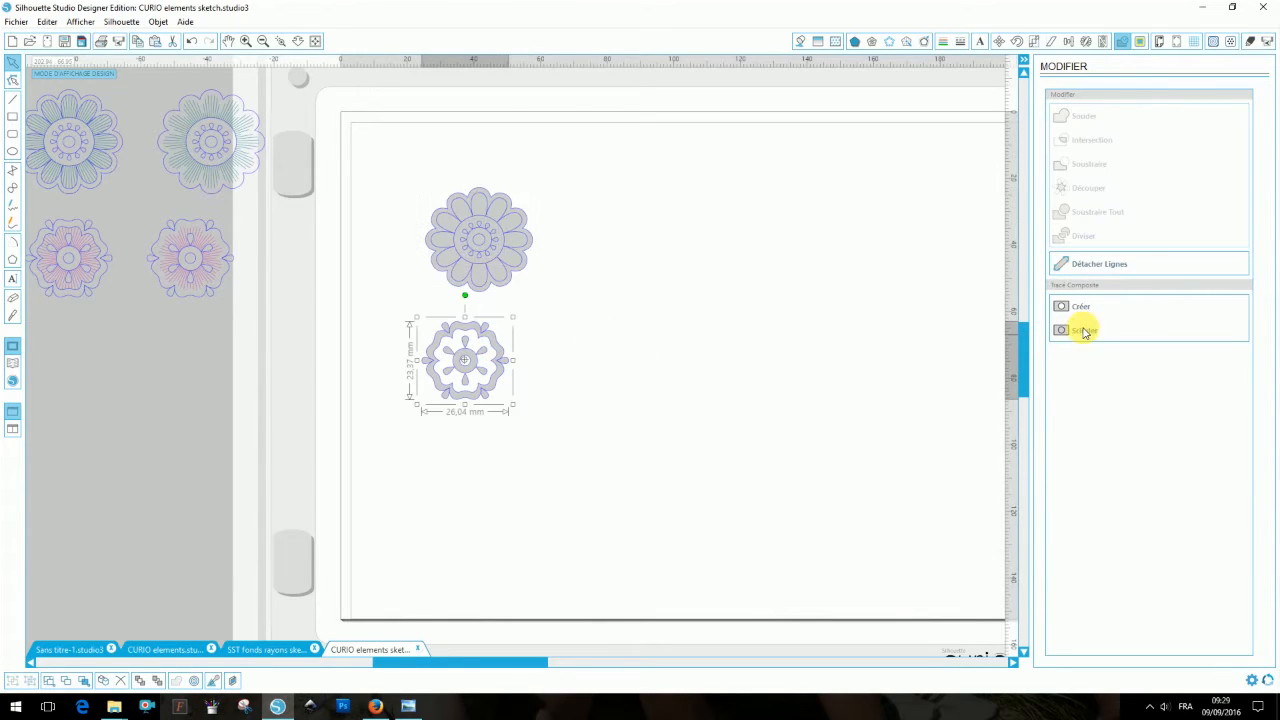
left_click(1080, 330)
- Set a transparent fill on all the released shapes of both flowers
left_click_drag(571, 175, 352, 468)
left_click(808, 44)
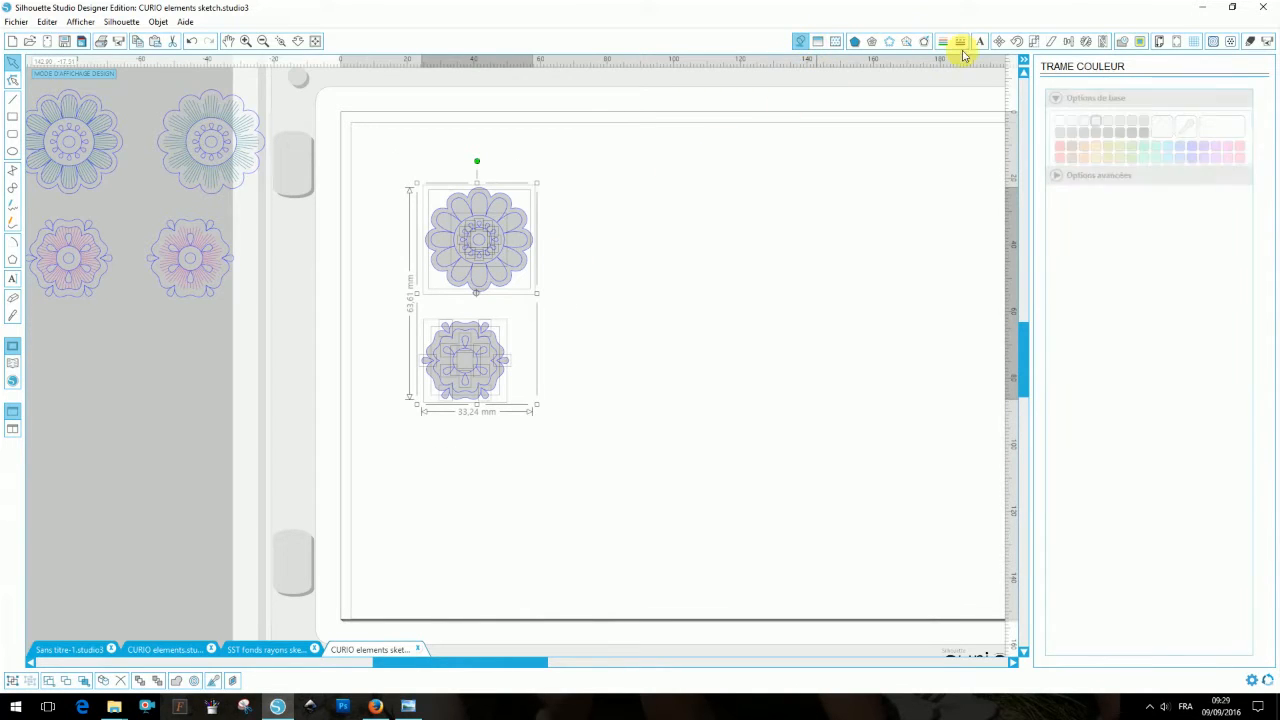
left_click(1160, 124)
left_click(669, 186)
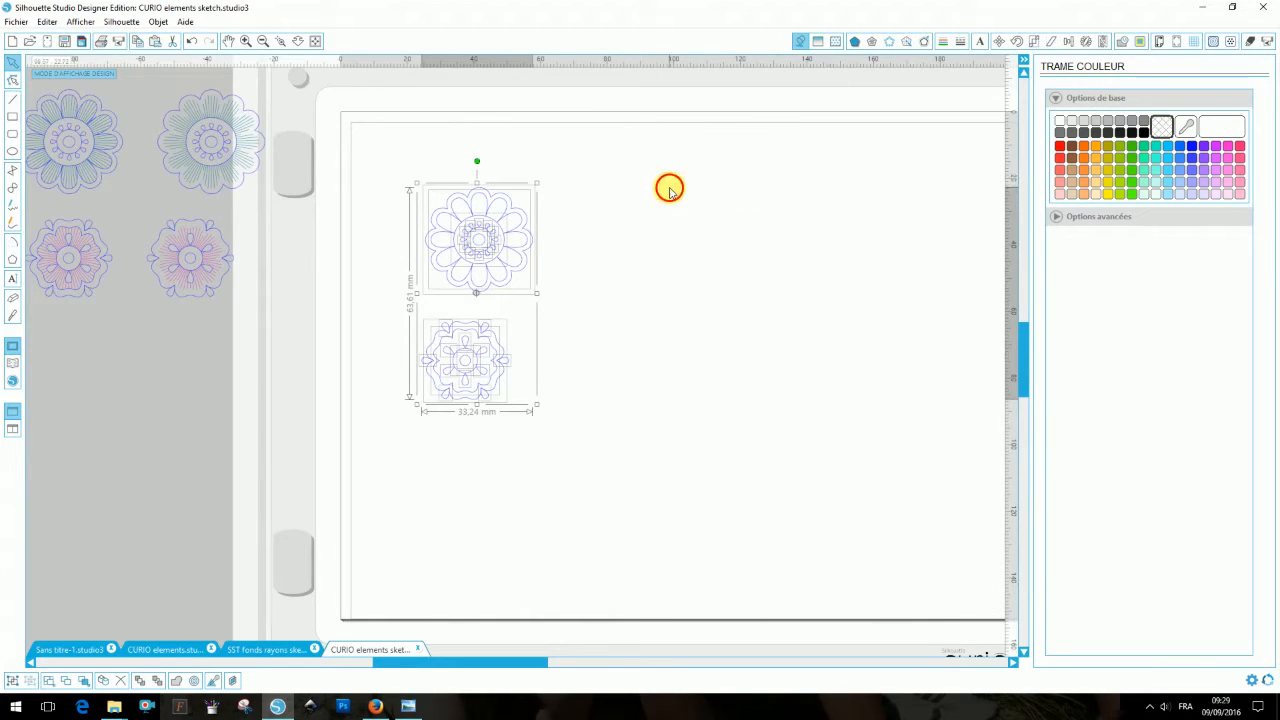
- Combine the inner circles and small drops at the large flower's centre into one compound path
left_click(298, 42)
left_click_drag(414, 100, 426, 243)
scroll(428, 244, "up", 3)
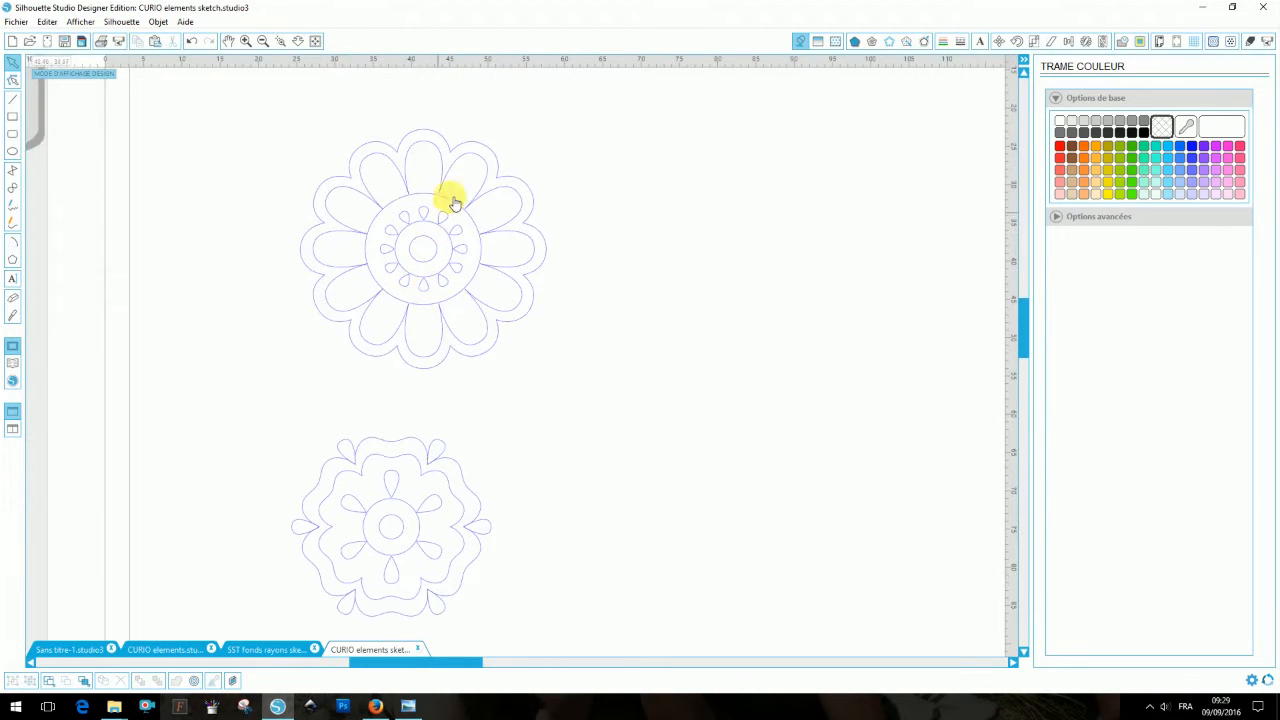
left_click_drag(388, 200, 471, 297)
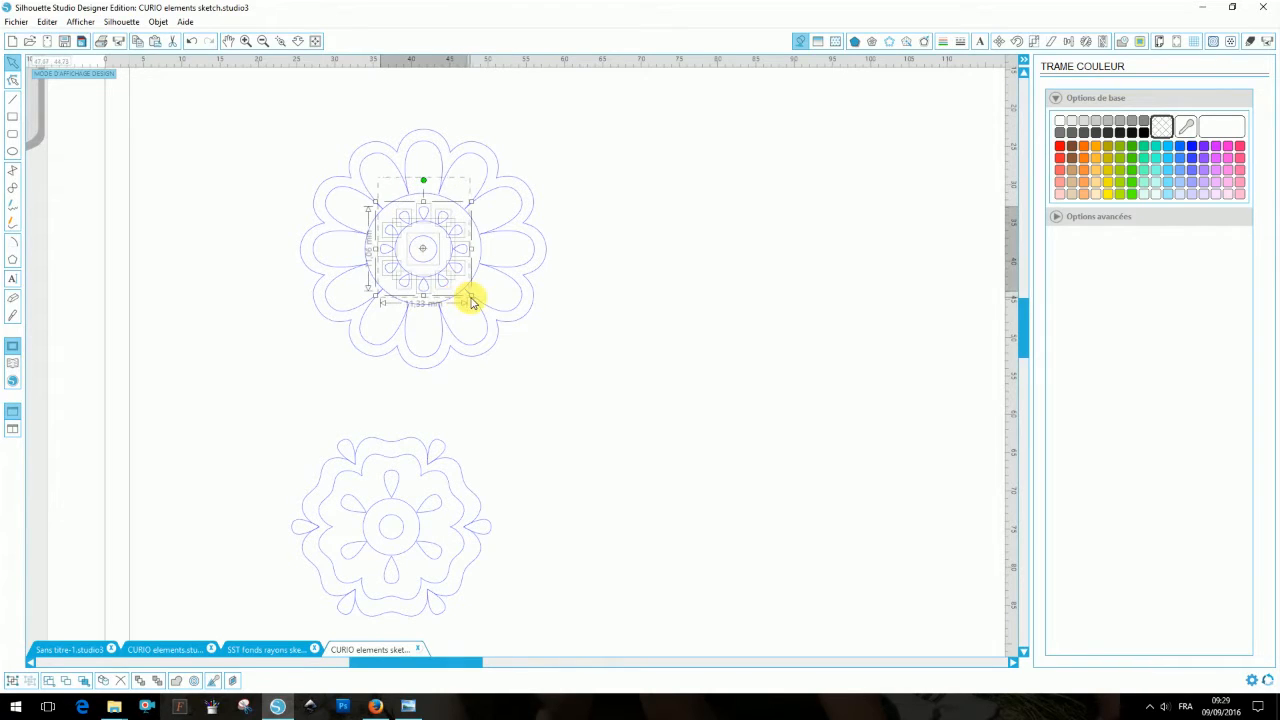
left_click(1126, 43)
left_click(1087, 308)
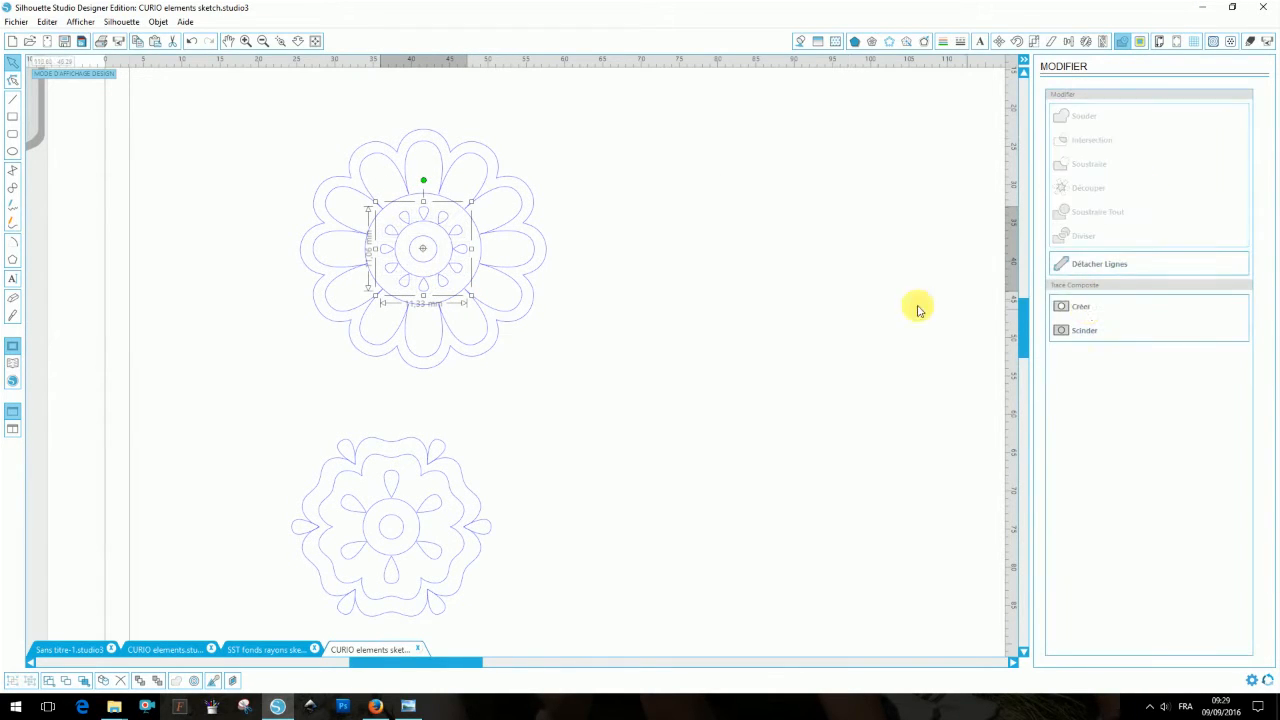
- Combine the circles and six drops at the small flower's centre into one compound path
scroll(737, 309, "down", 4)
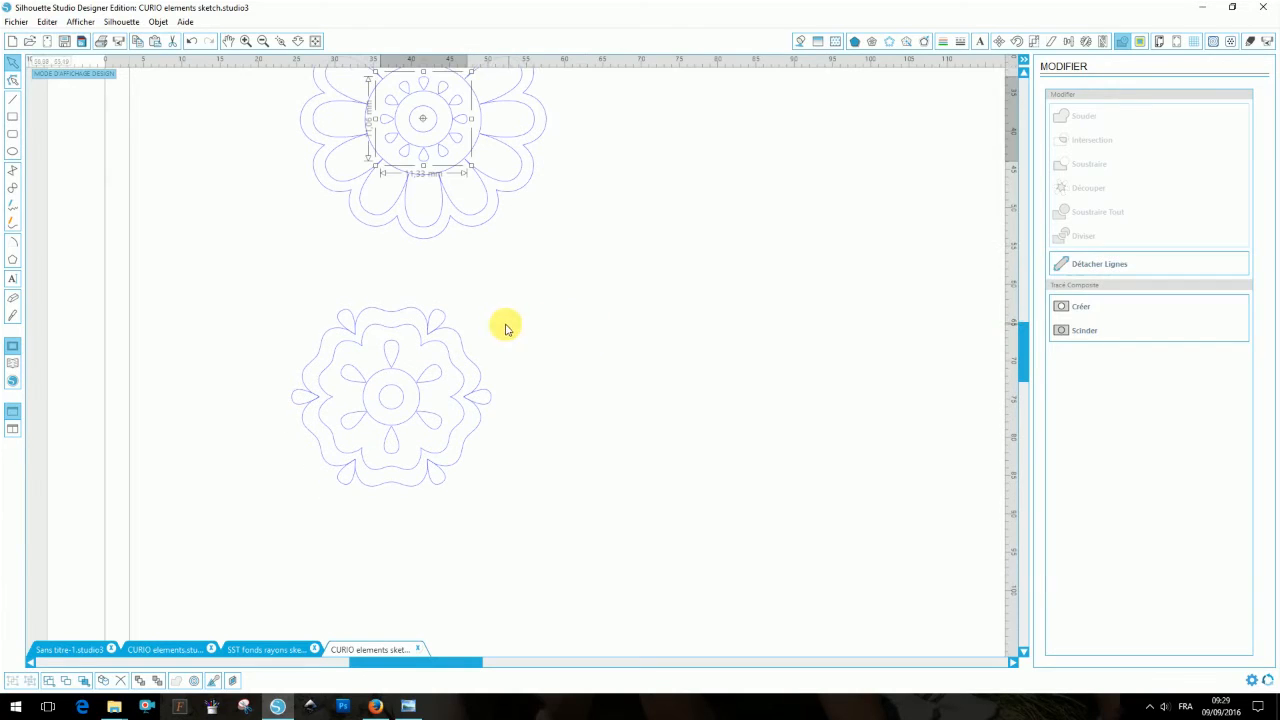
left_click_drag(480, 329, 329, 451)
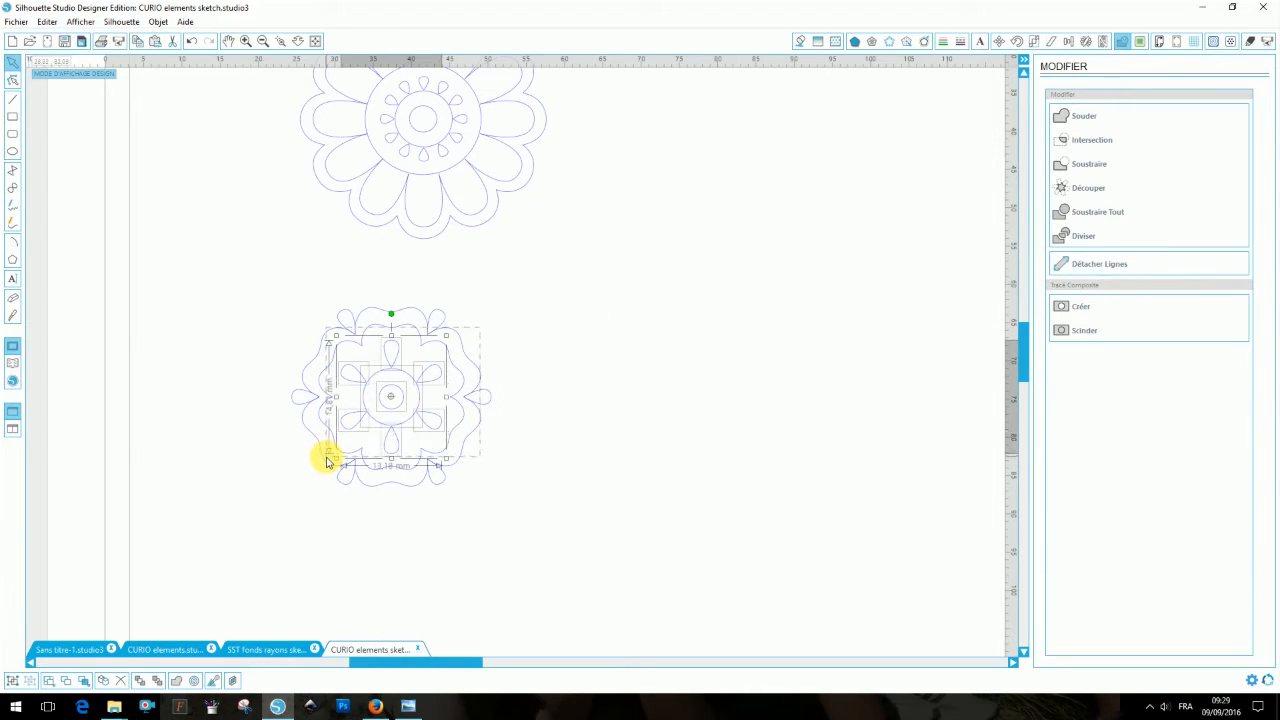
left_click(1079, 311)
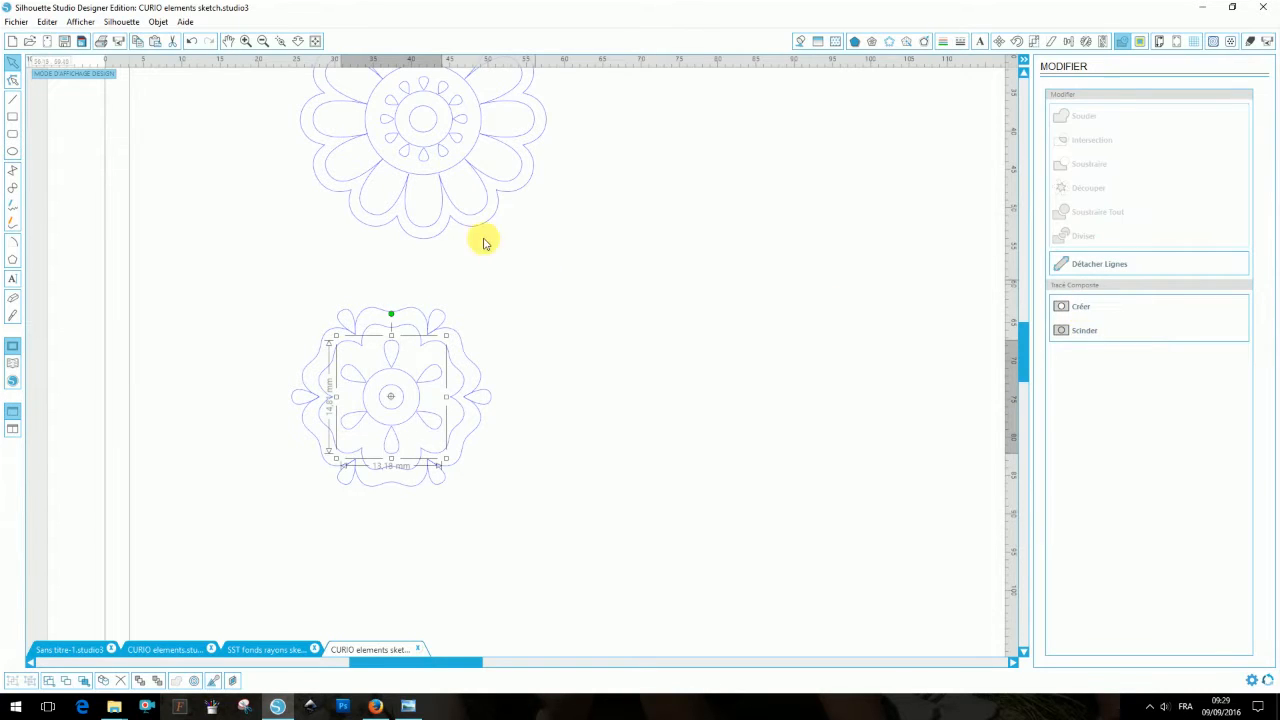
- Move the small sample flower with the hatched border from the grey area onto the page, below the two new flowers
left_click(298, 42)
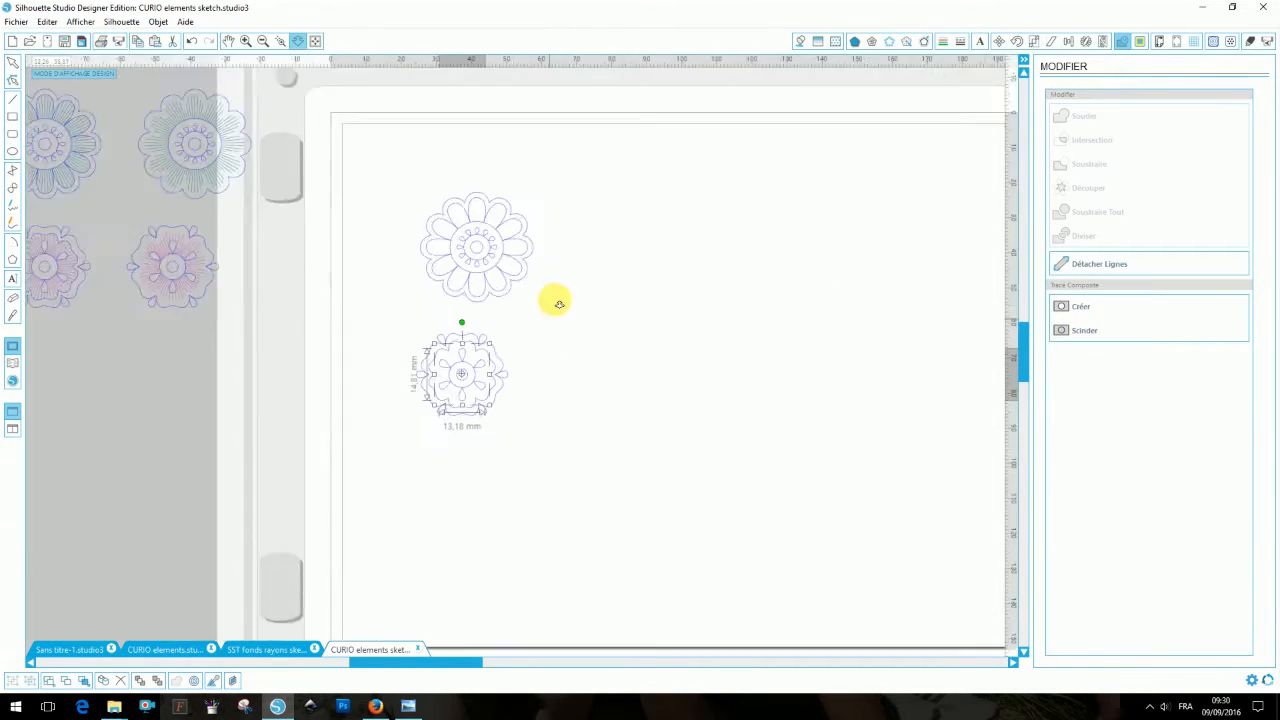
left_click_drag(455, 663, 431, 665)
scroll(541, 495, "up", 2)
scroll(538, 492, "up", 1)
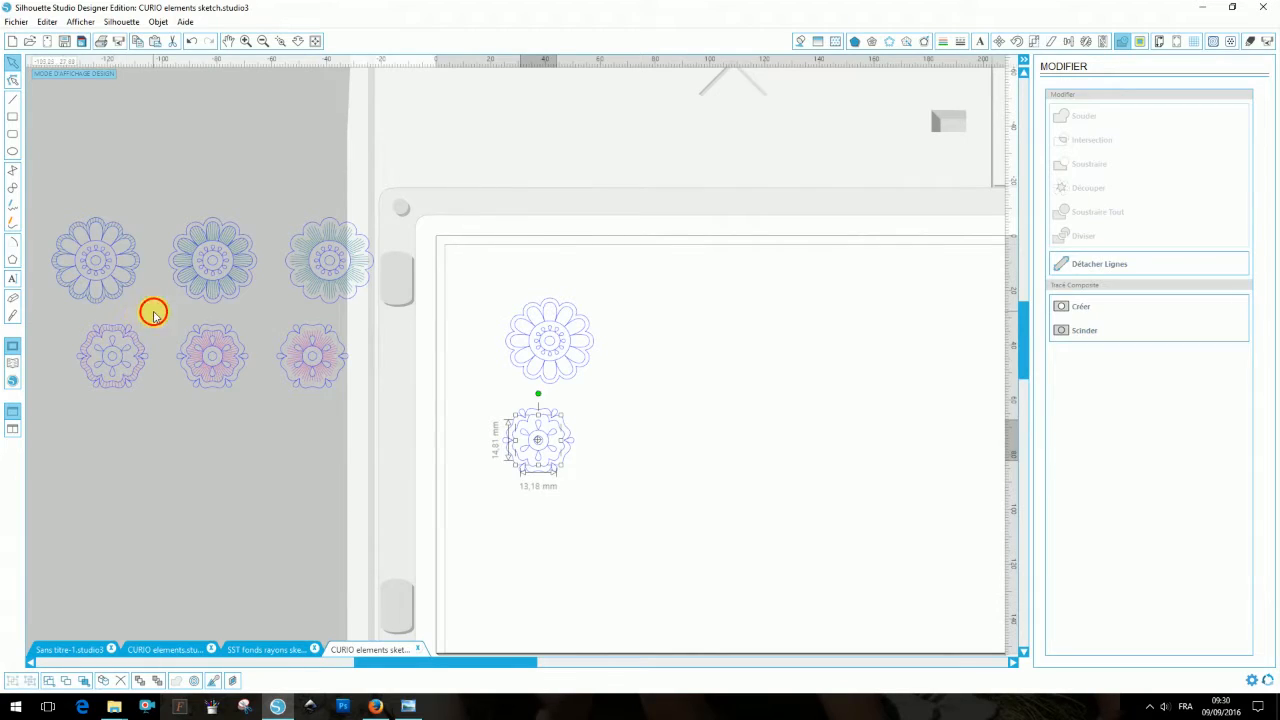
left_click_drag(151, 308, 31, 420)
left_click_drag(110, 358, 486, 523)
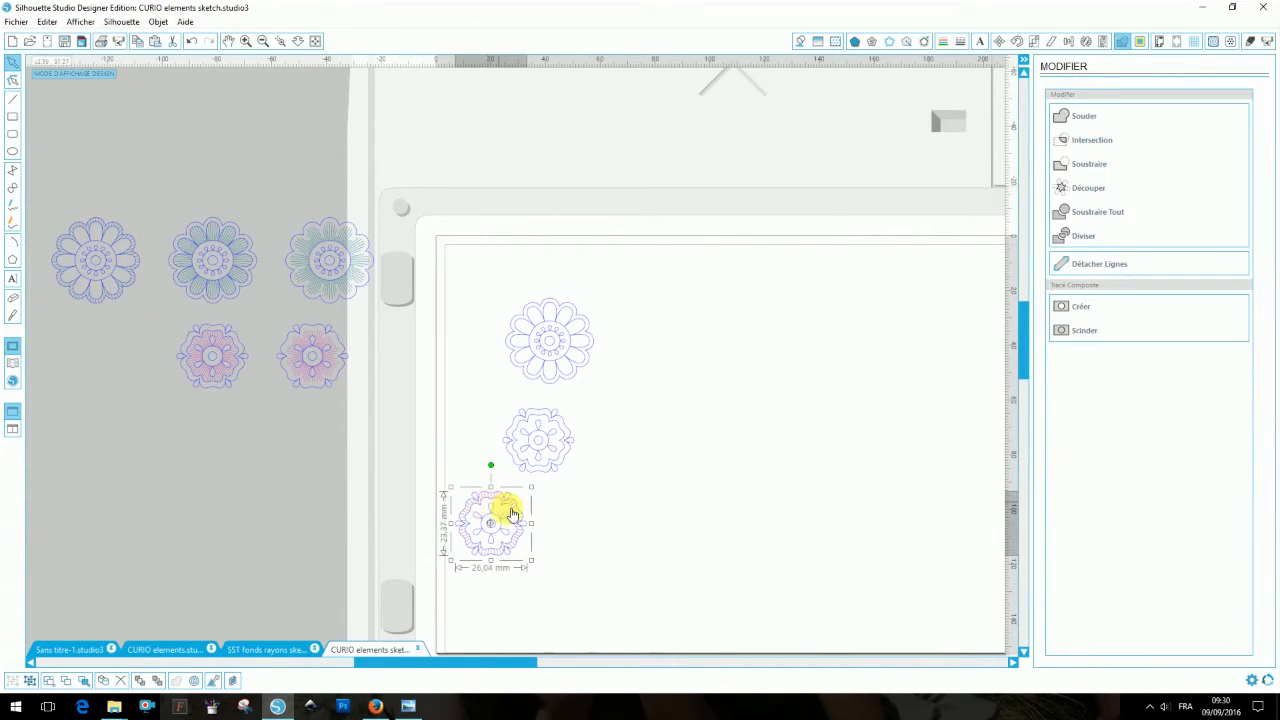
left_click(551, 489)
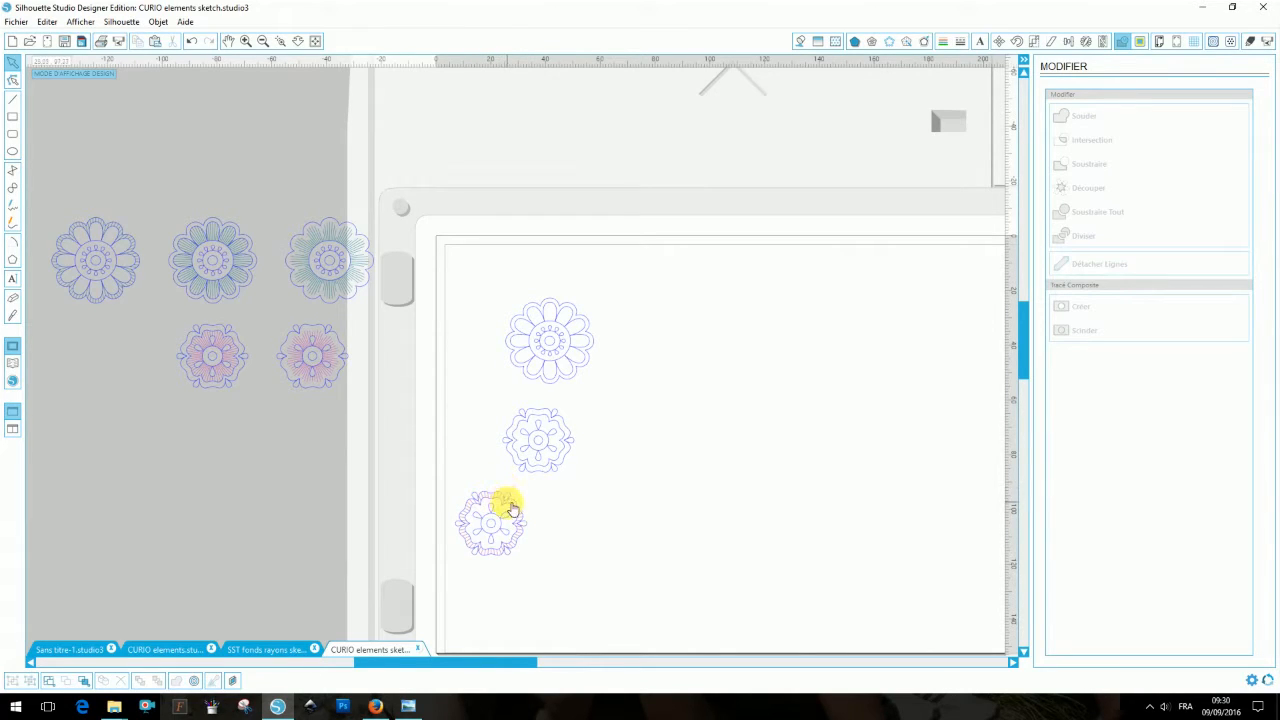
- Move the small sample flower with the hatched border back off the page onto the grey area
left_click_drag(543, 486, 422, 575)
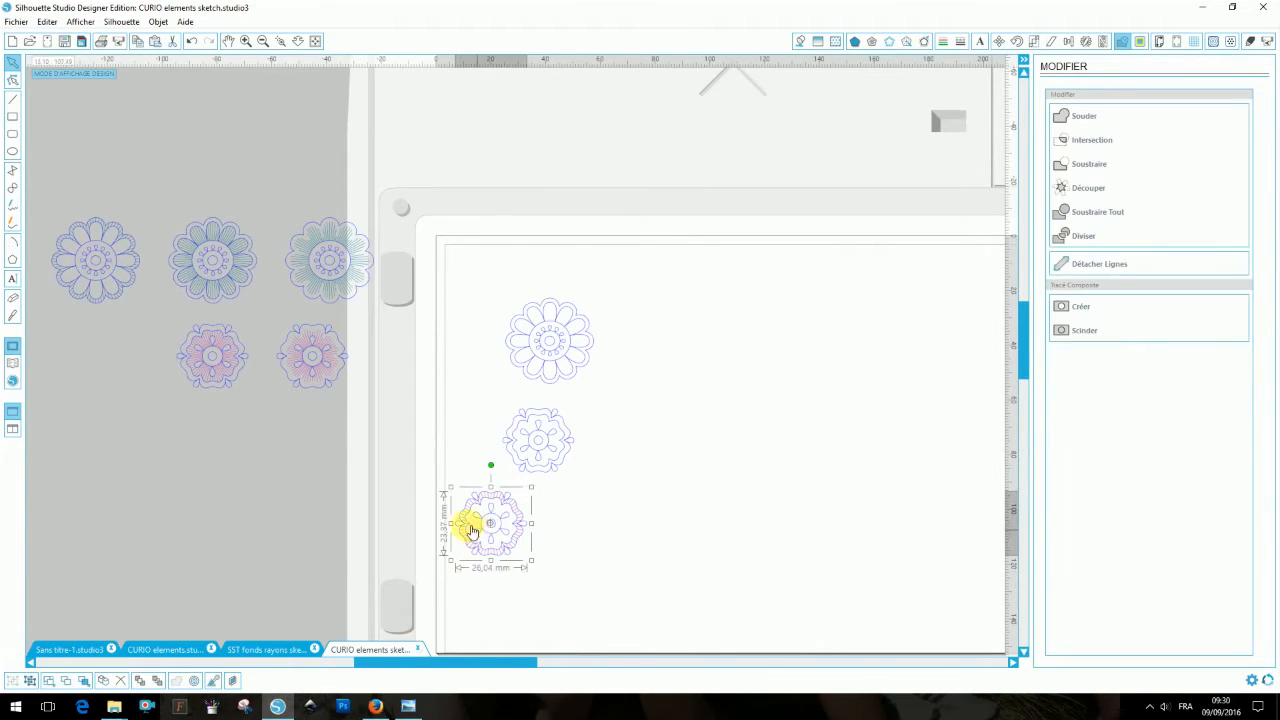
left_click_drag(472, 531, 252, 462)
left_click(643, 443)
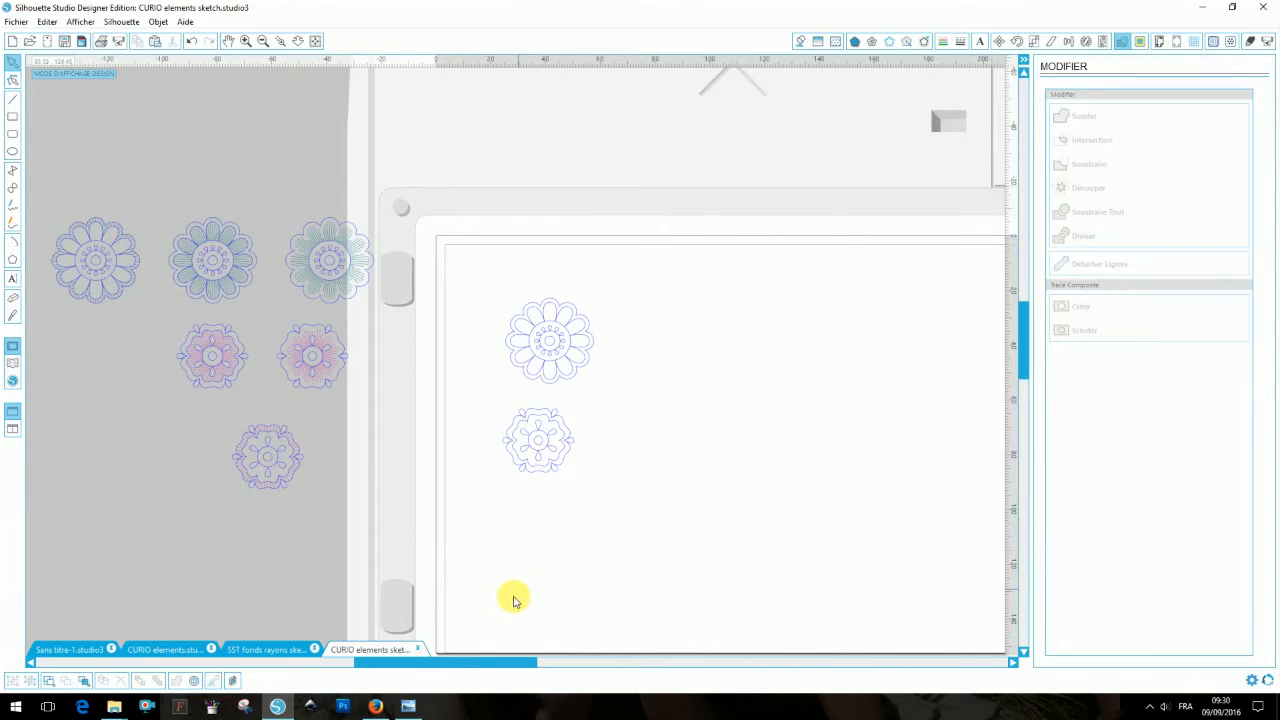
left_click_drag(486, 666, 517, 666)
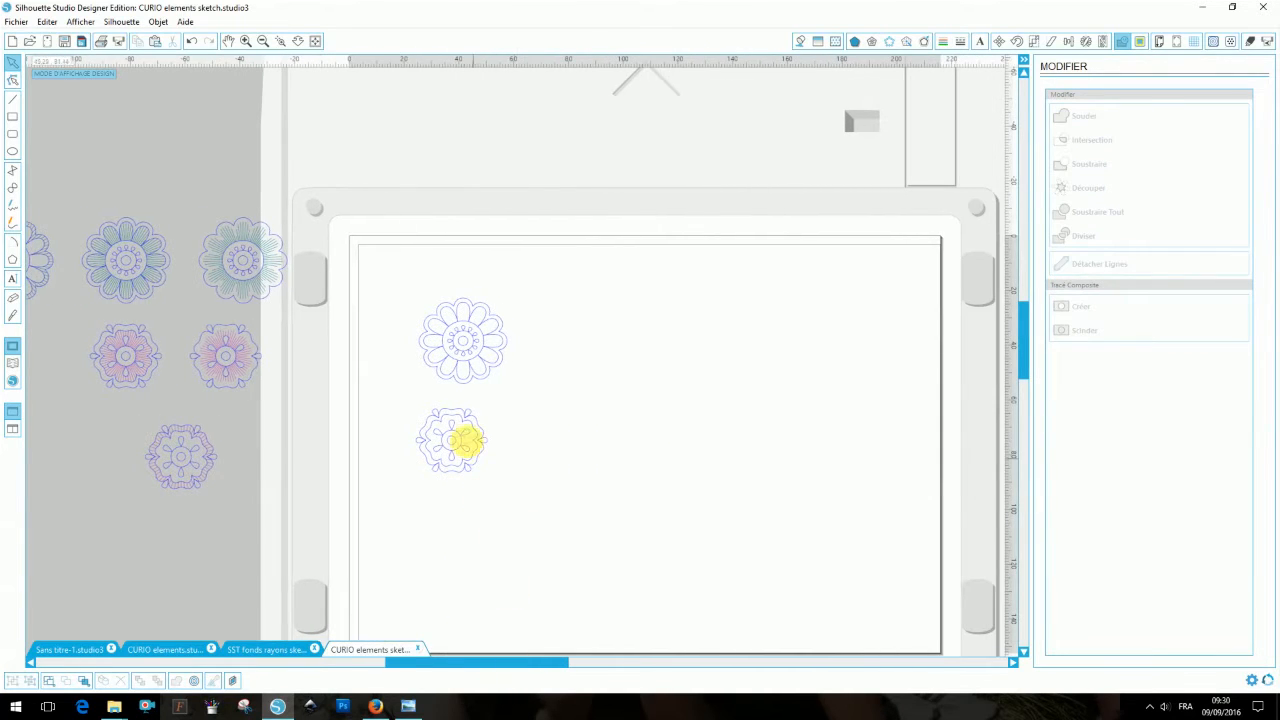
left_click(455, 430)
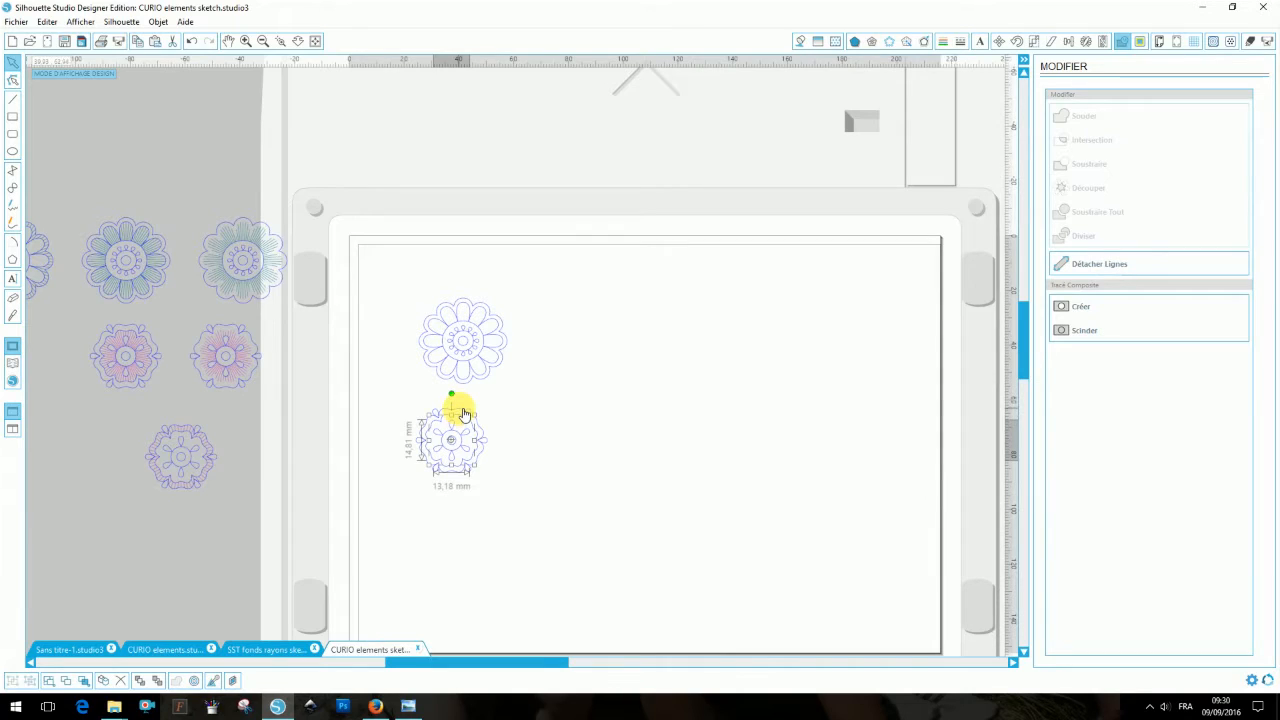
left_click(464, 413, "shift")
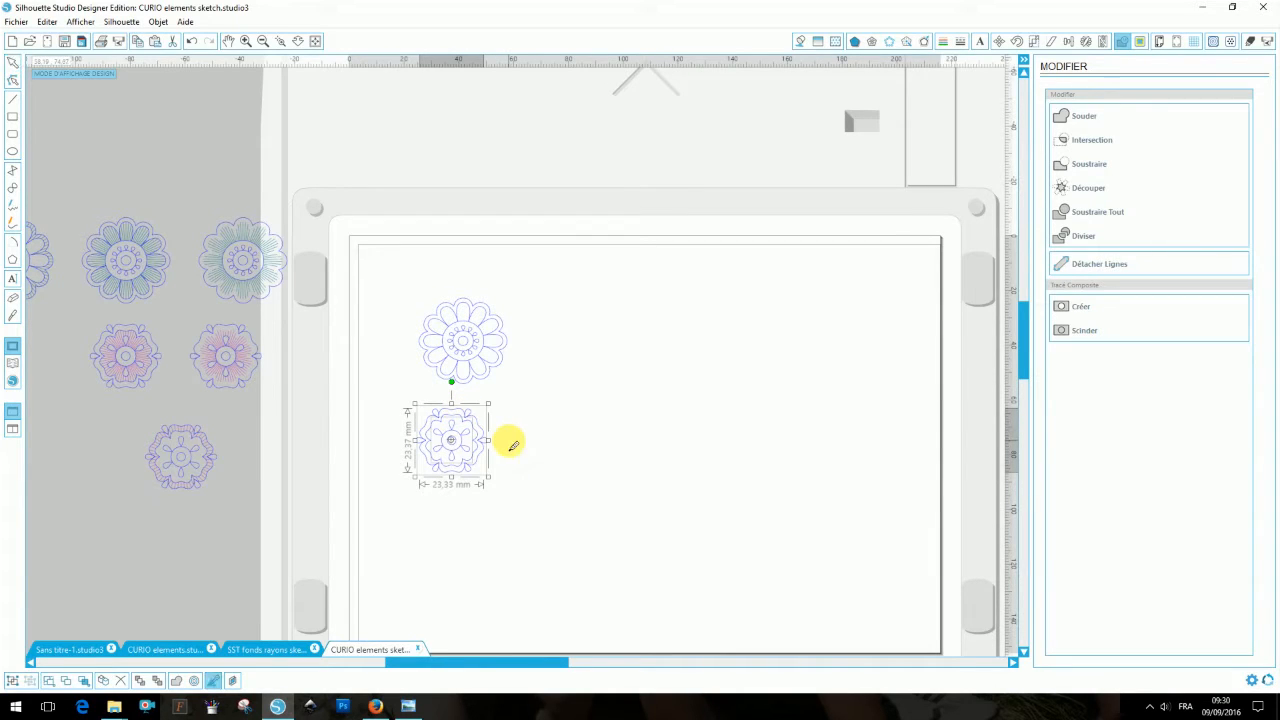
left_click_drag(464, 458, 490, 485)
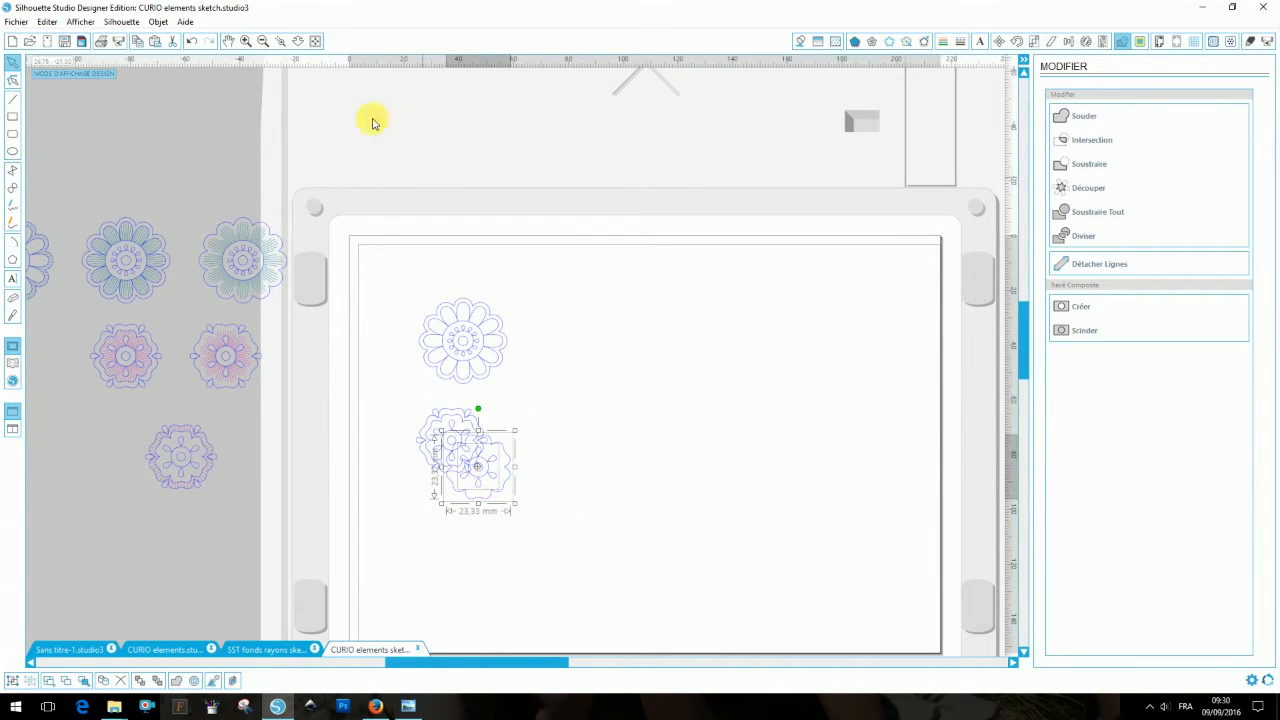
left_click(195, 40)
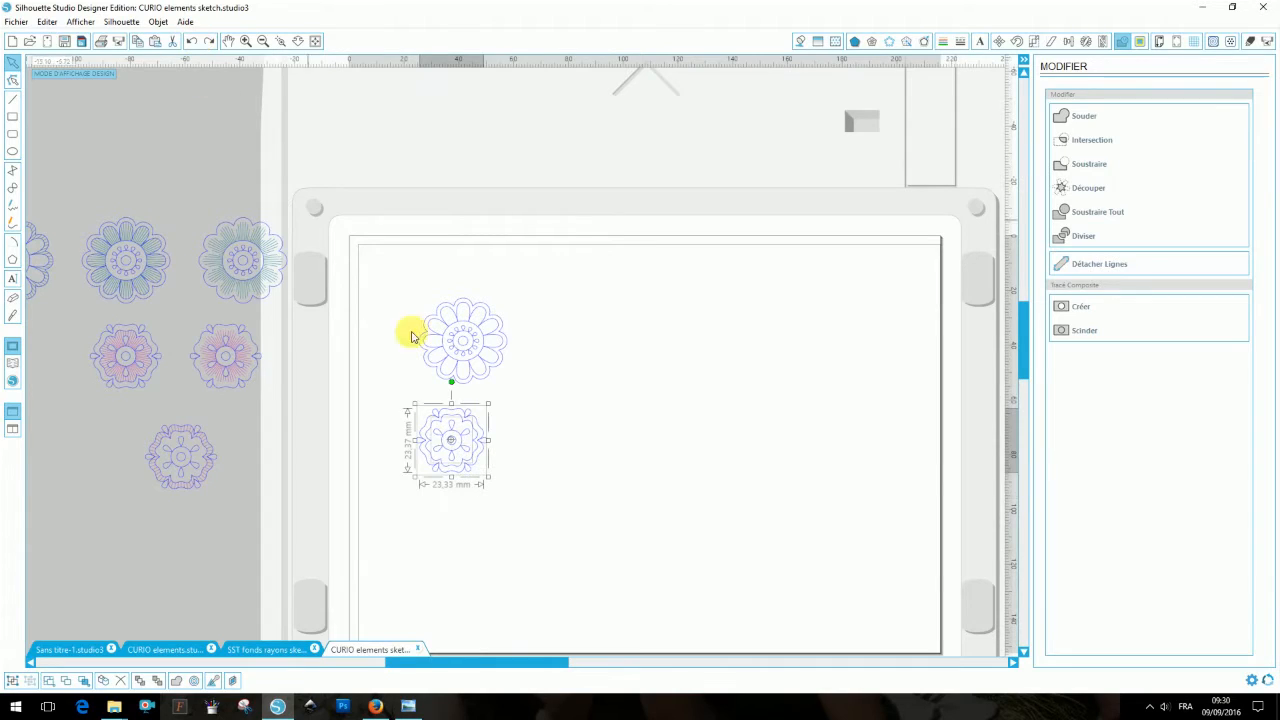
- Duplicate the small flower's inner and outer contours and place the copy in the empty area right of the flowers
left_click(482, 405)
left_click(455, 421)
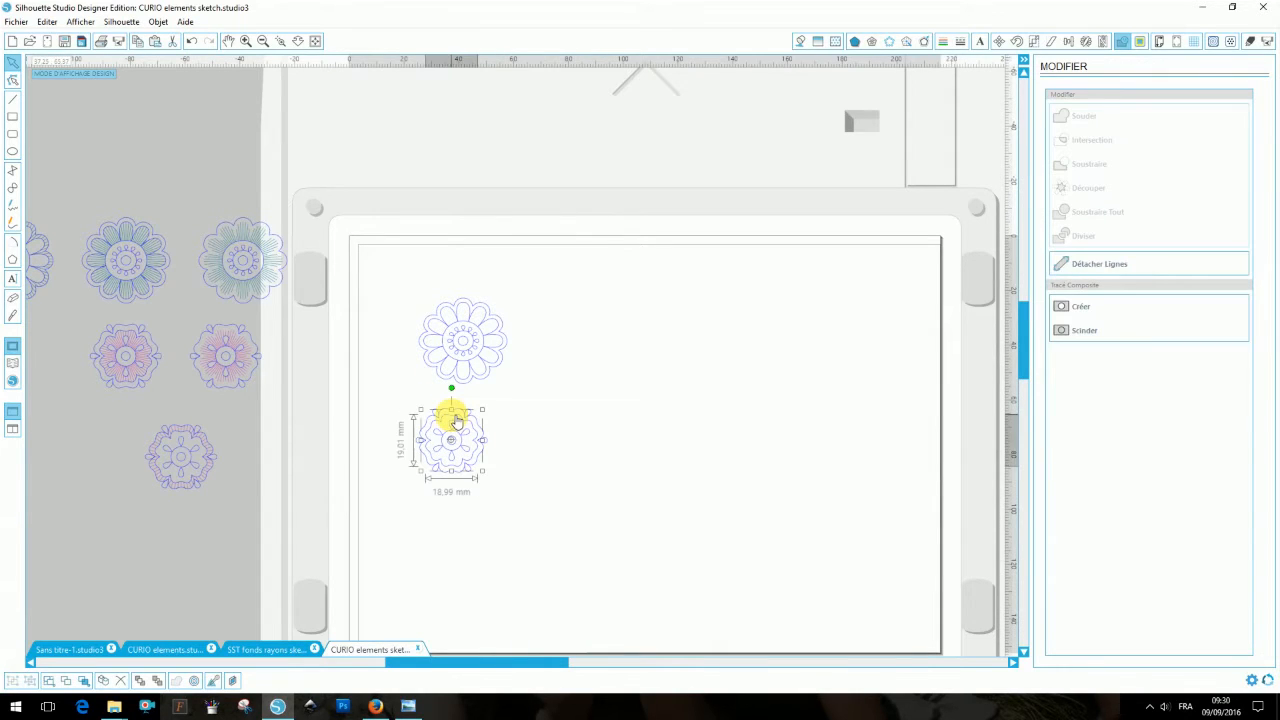
left_click(463, 413, "shift")
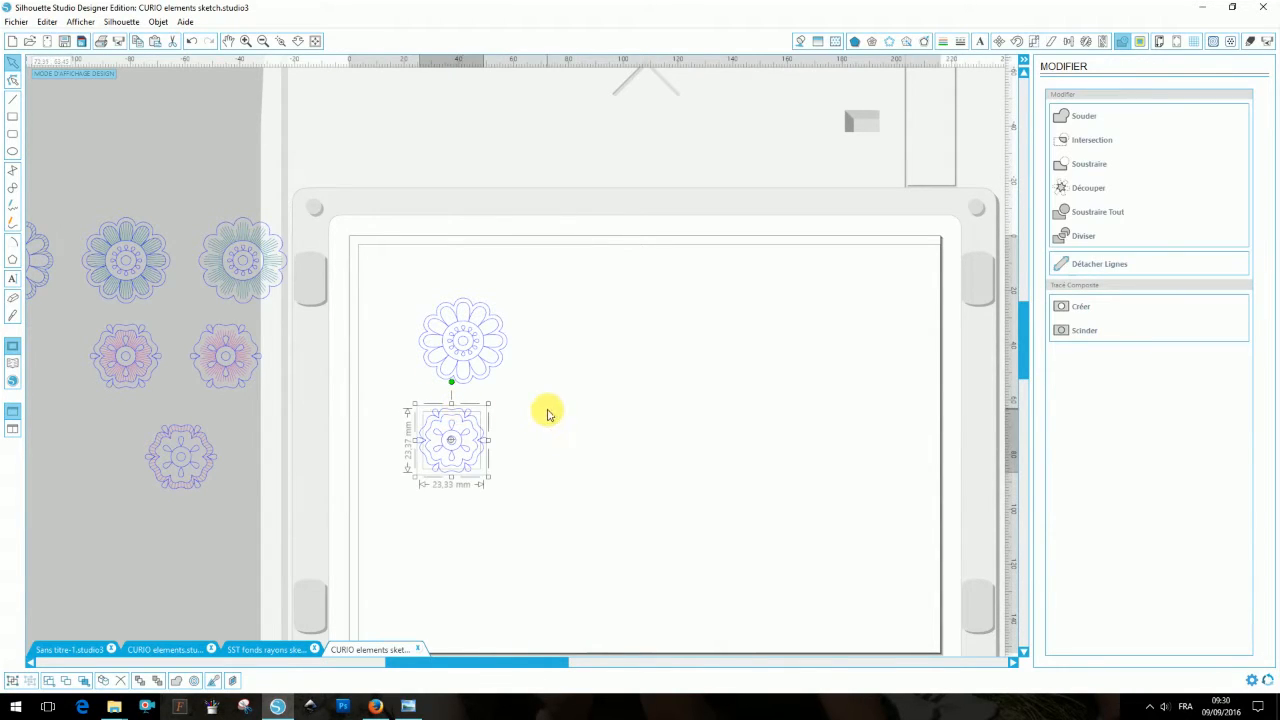
key("ctrl+c")
key("ctrl+v")
left_click_drag(502, 477, 724, 467)
left_click(677, 551)
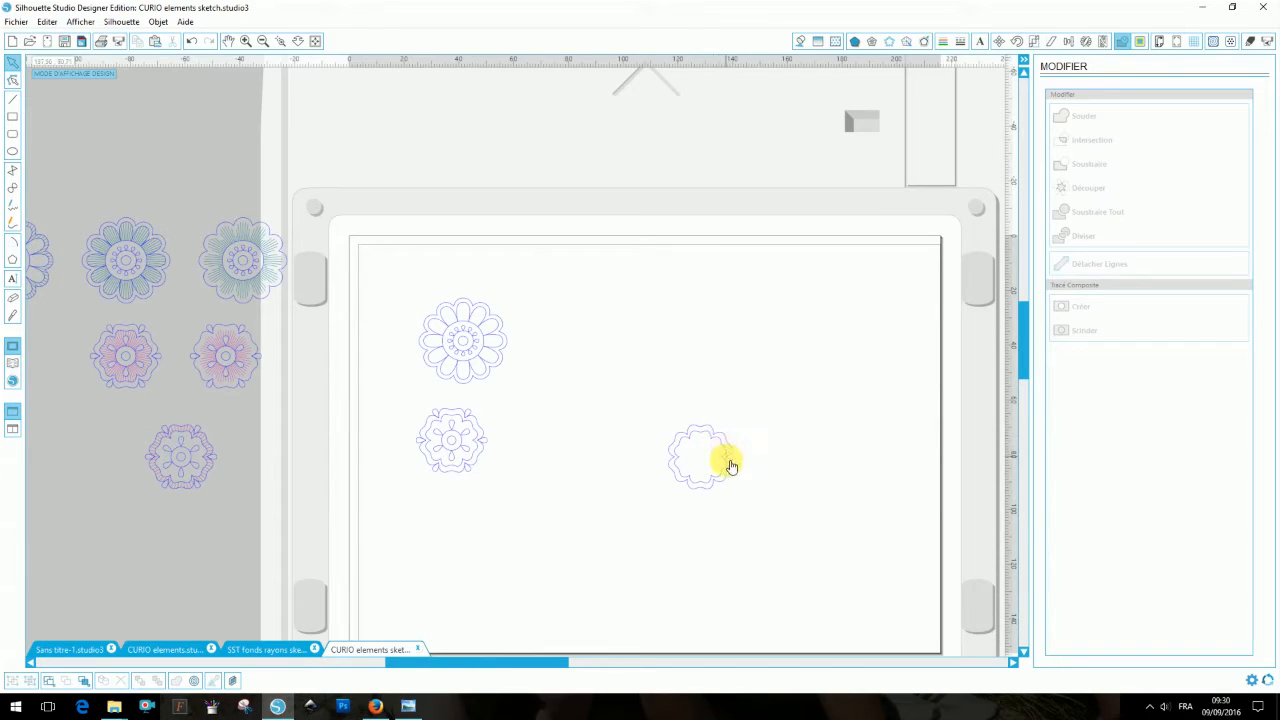
- Copy the purple ray circle from the "SST fonds rayons sketch" file into "CURIO elements sketch" and place it over the duplicated flower contours
left_click(266, 650)
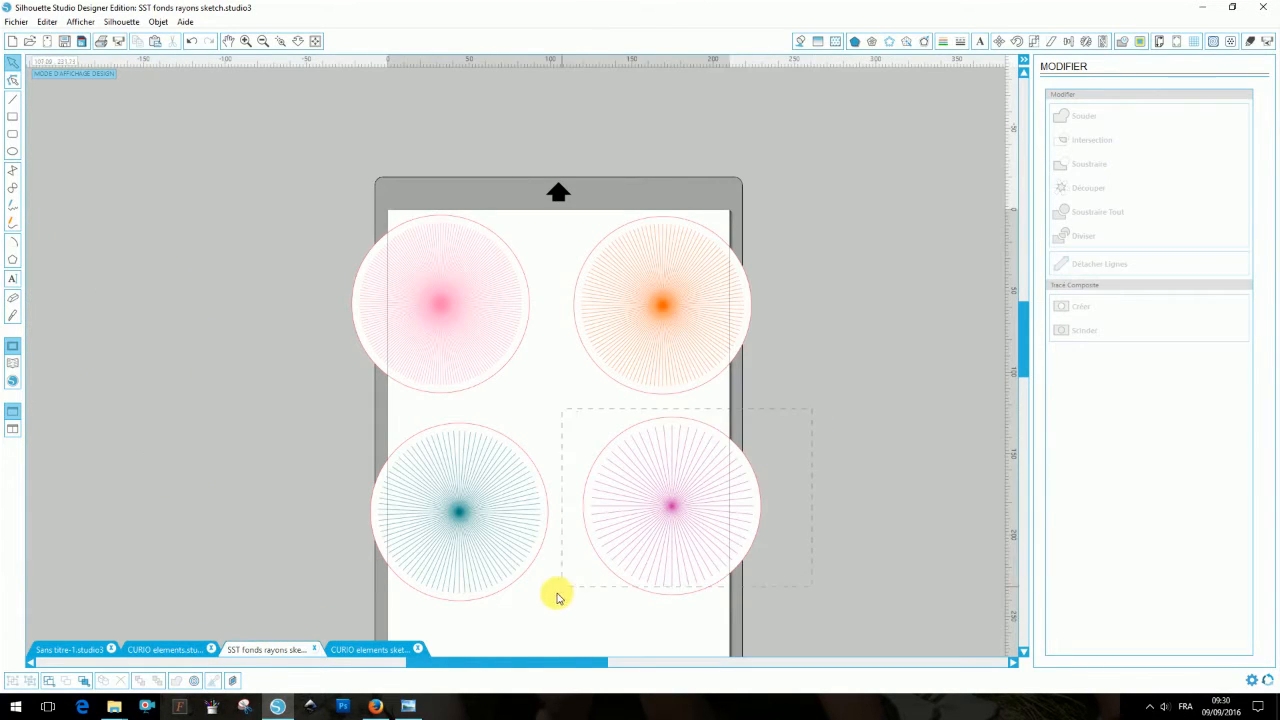
left_click_drag(558, 598, 551, 606)
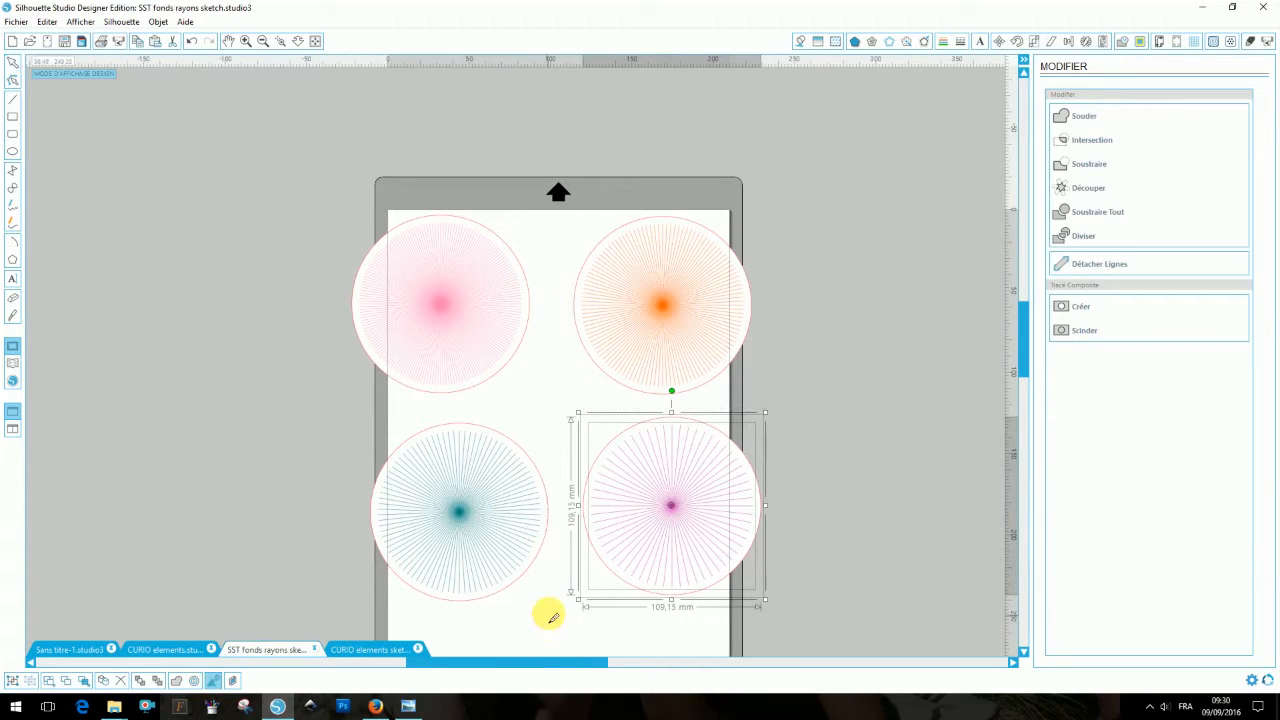
left_click(364, 650)
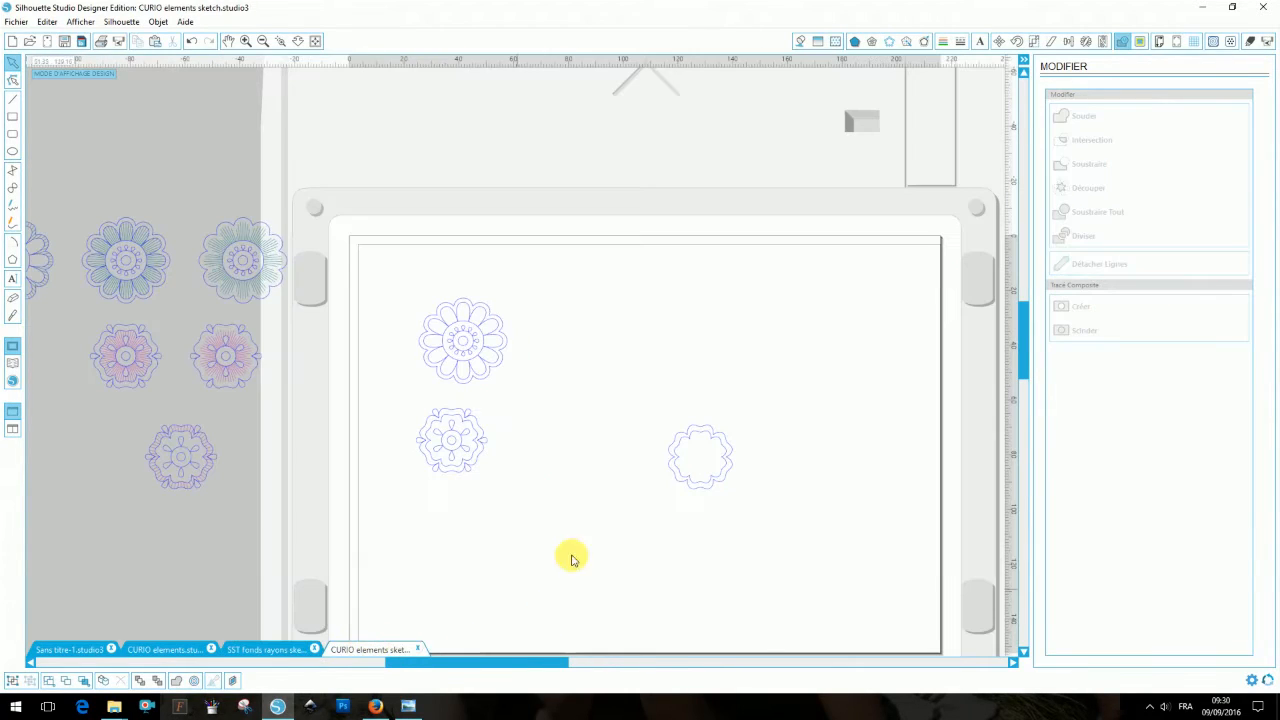
key("ctrl+v")
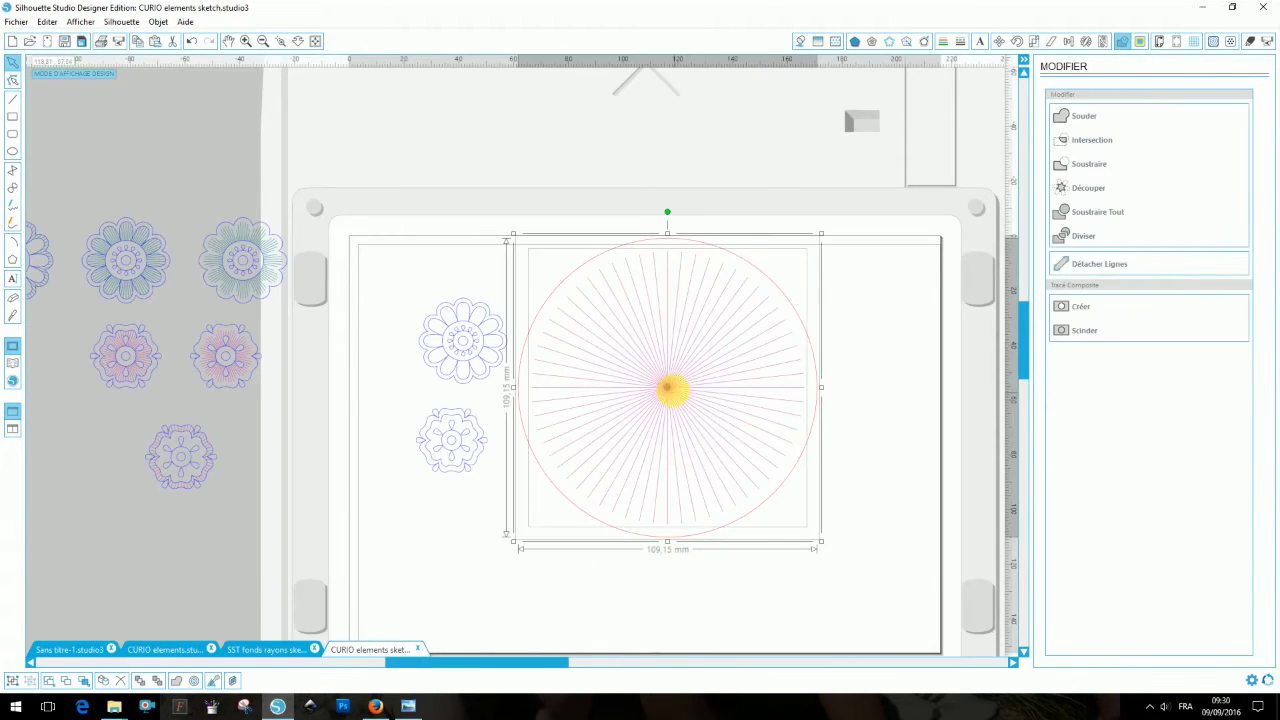
left_click_drag(677, 394, 712, 456)
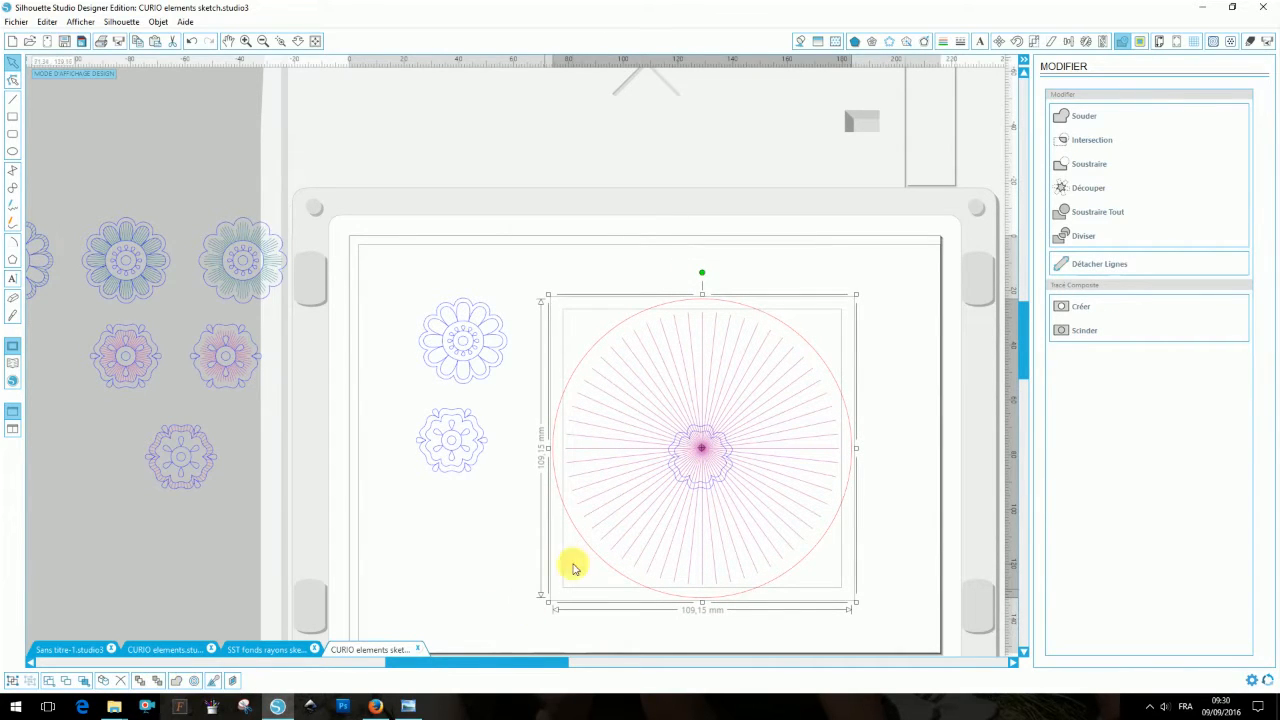
- Centre the ray circle and the duplicated flower contours on each other
left_click_drag(905, 257, 507, 651)
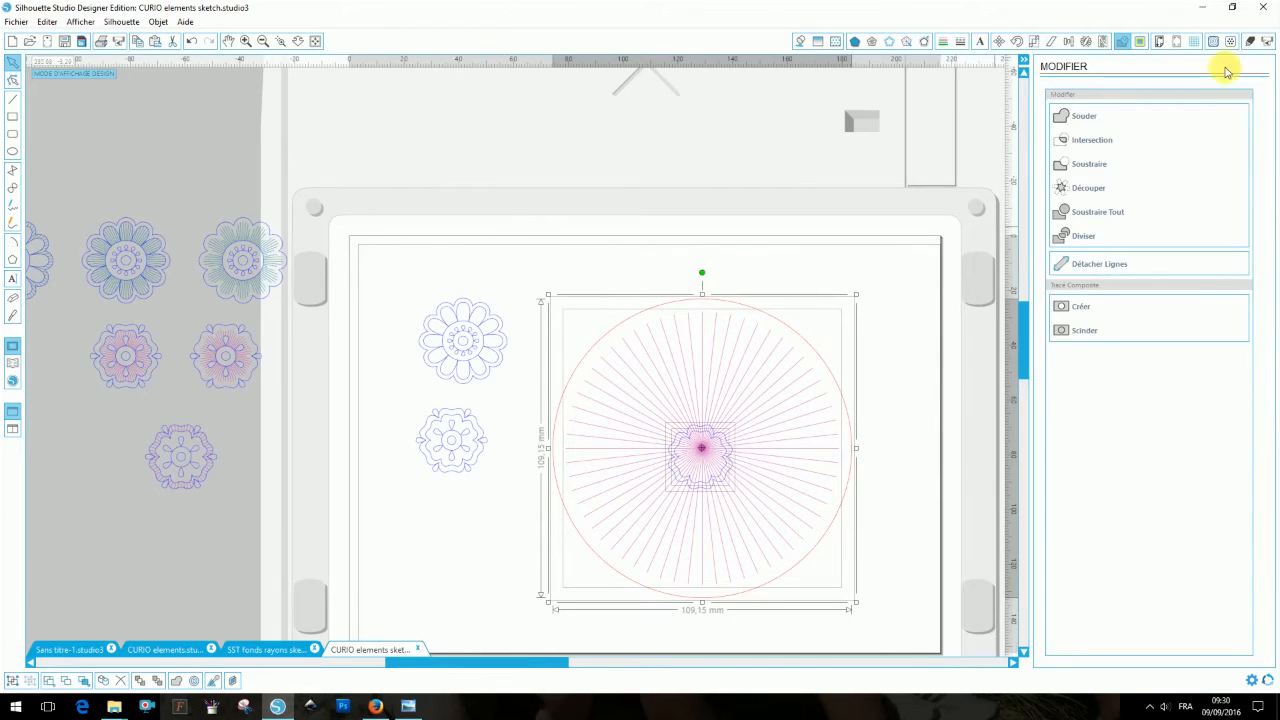
left_click(1068, 42)
left_click(1085, 116)
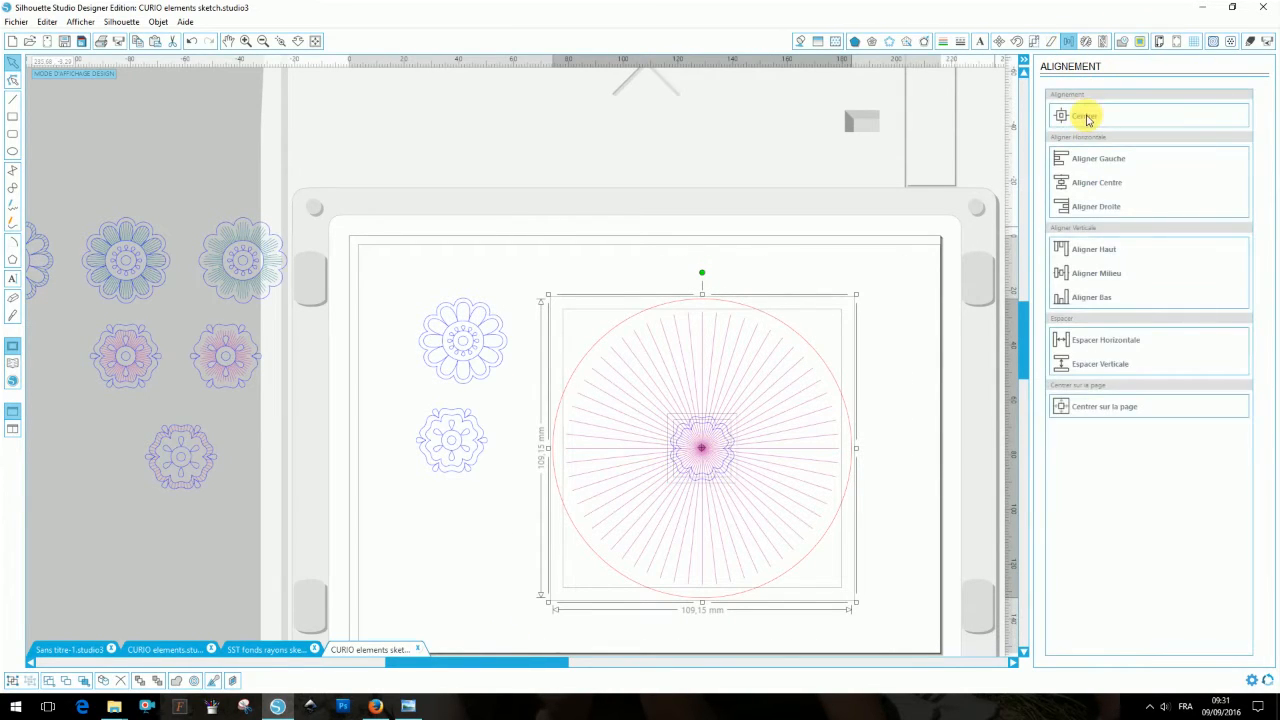
left_click(834, 268)
- Combine the pattern's outer circle and the flower contours into one compound path, leaving out the rays
left_click_drag(867, 365, 657, 494)
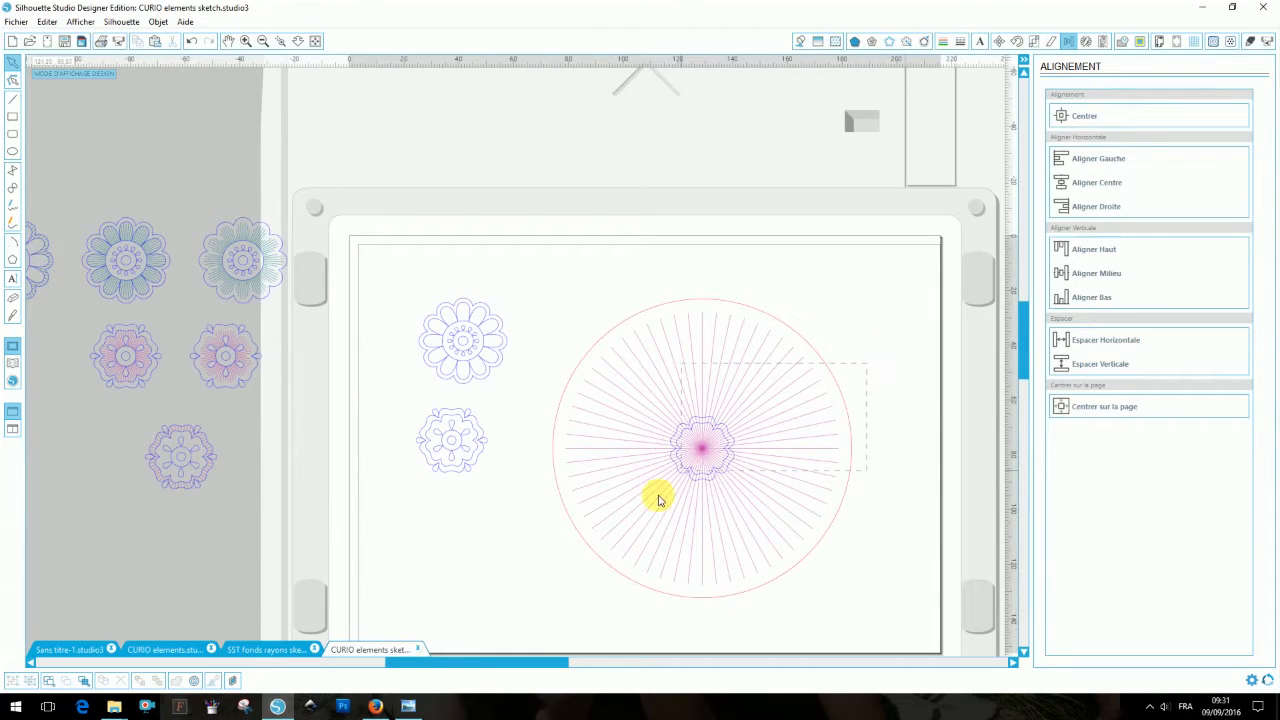
left_click(803, 340)
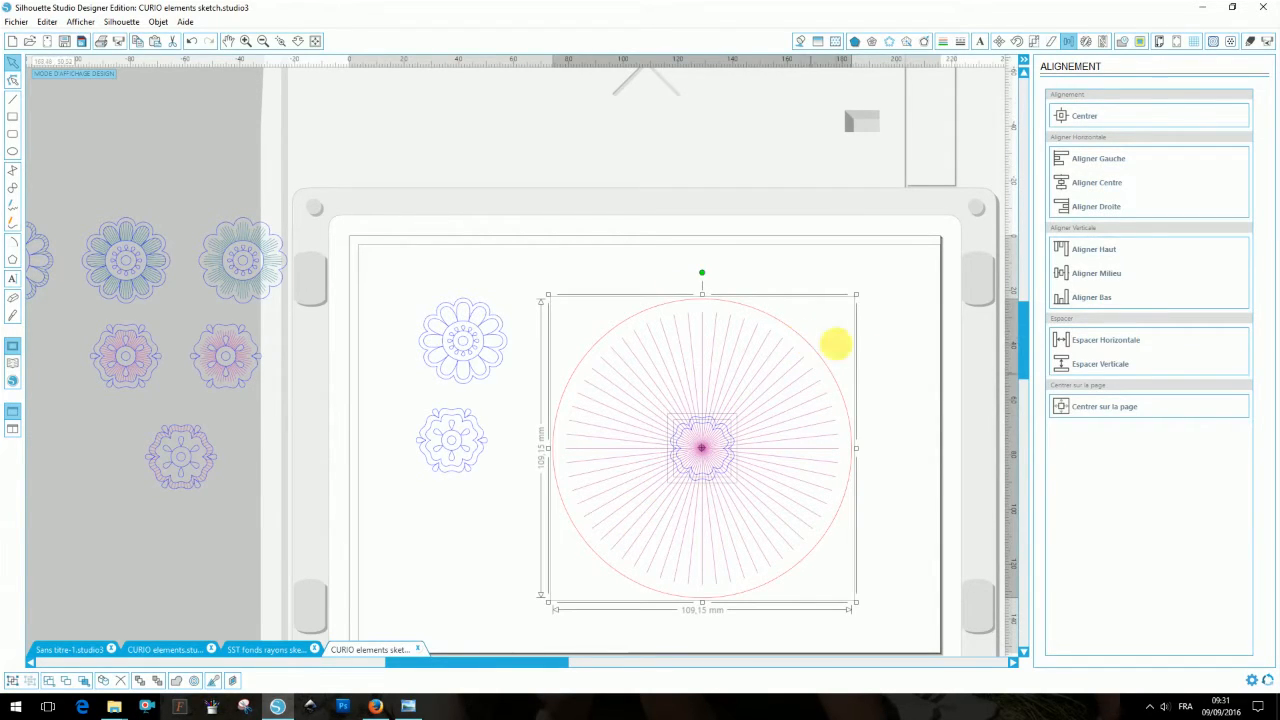
left_click(1121, 45)
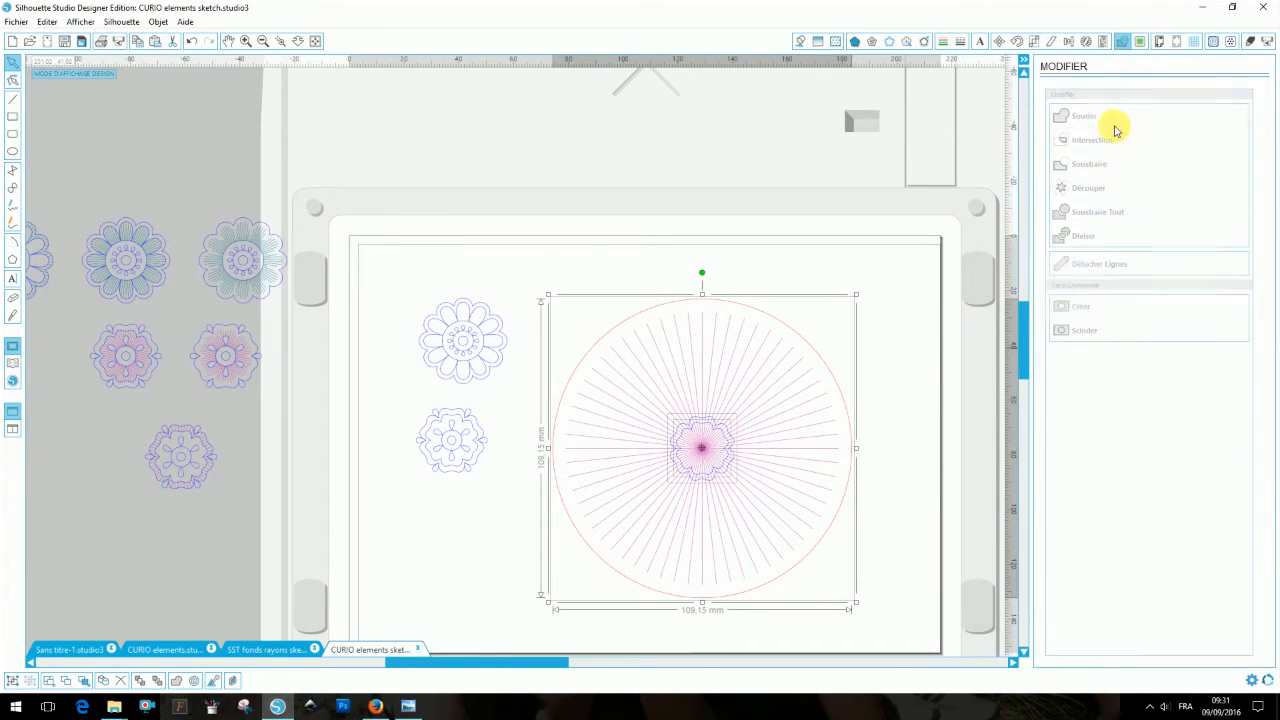
left_click(1076, 310)
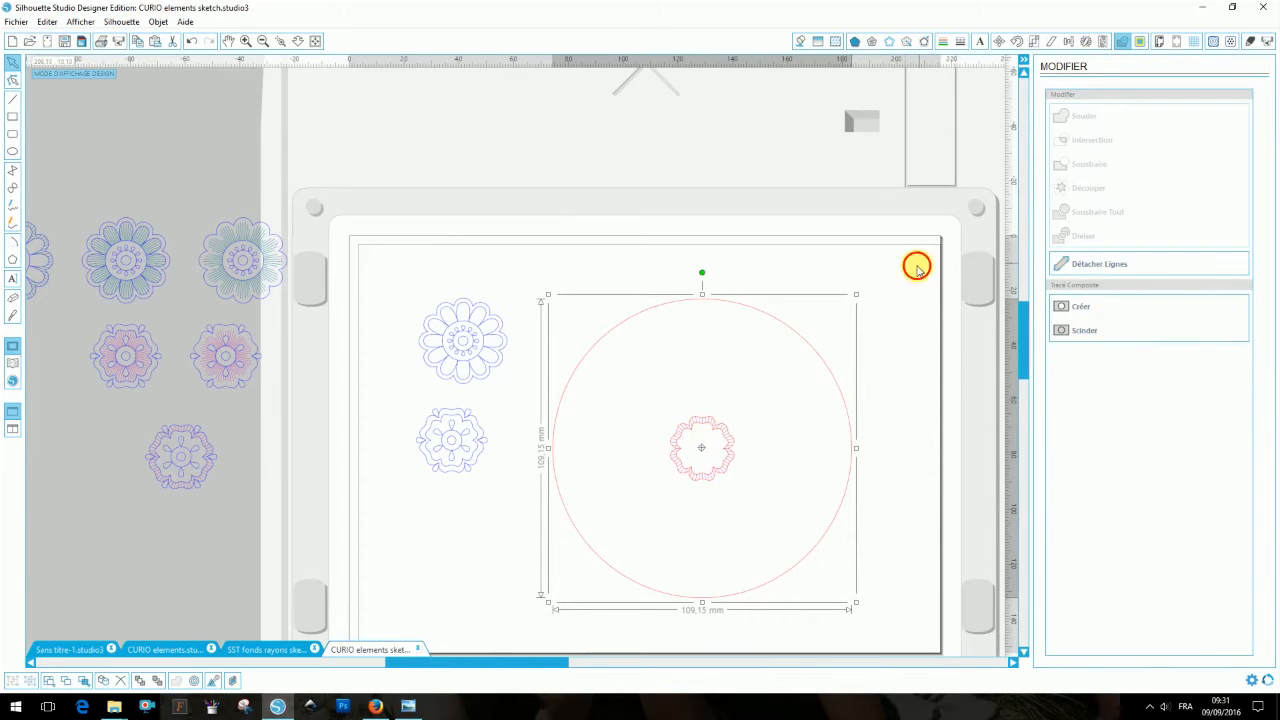
- Subtract the circle-and-contour shape from the rays and combine the remaining border lines into one compound path
left_click_drag(918, 264, 528, 634)
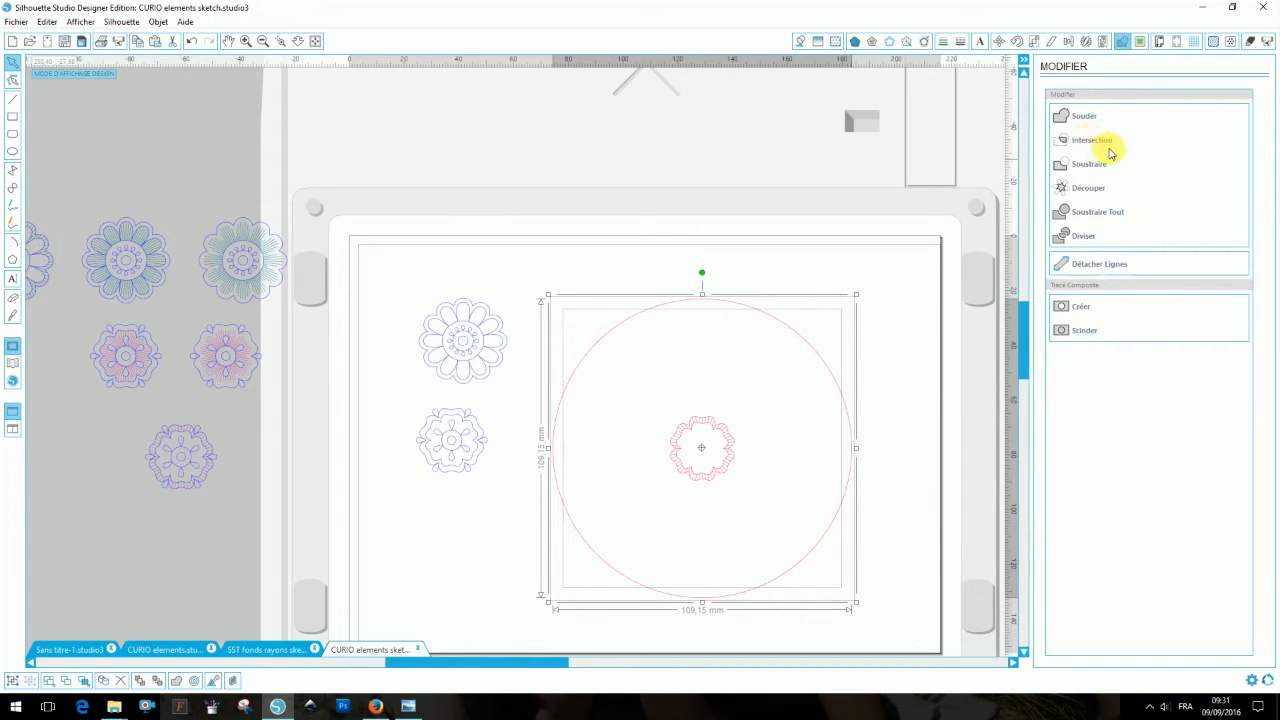
left_click(1089, 166)
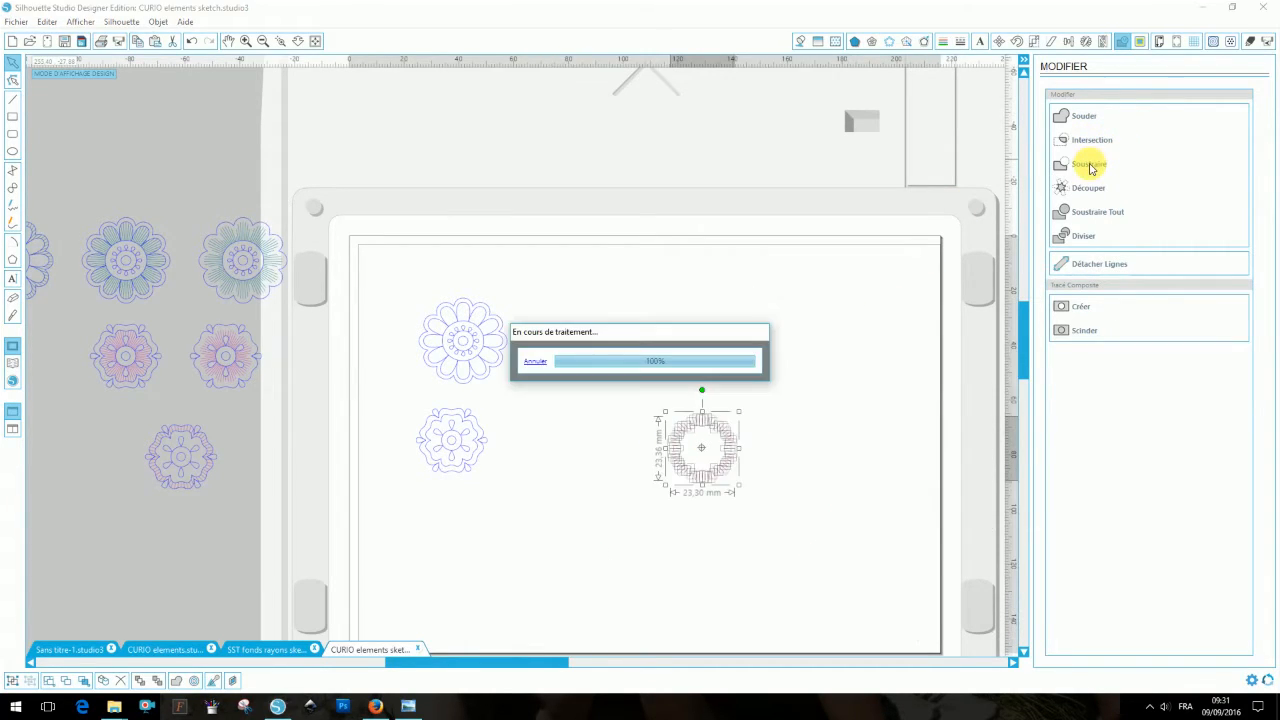
left_click(1084, 307)
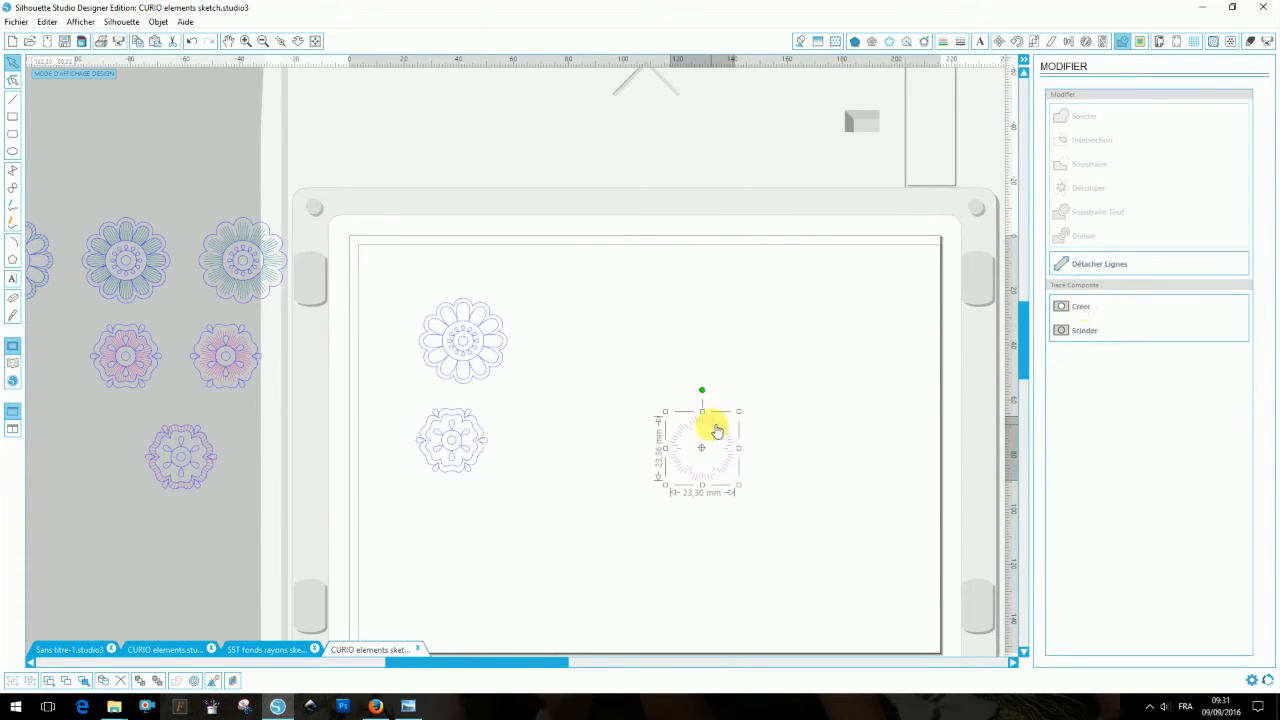
- Duplicate the whole small flower, move the copy beside the border lines and make it a compound path
left_click(451, 447)
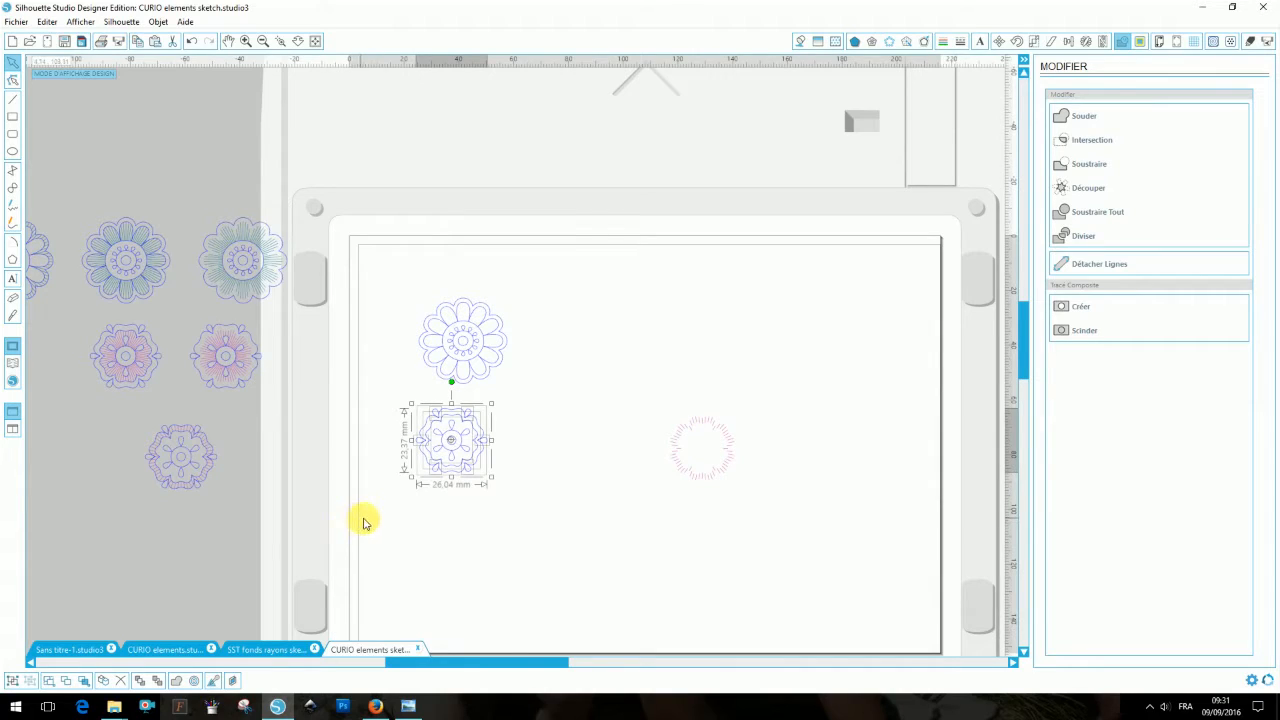
key("ctrl+d")
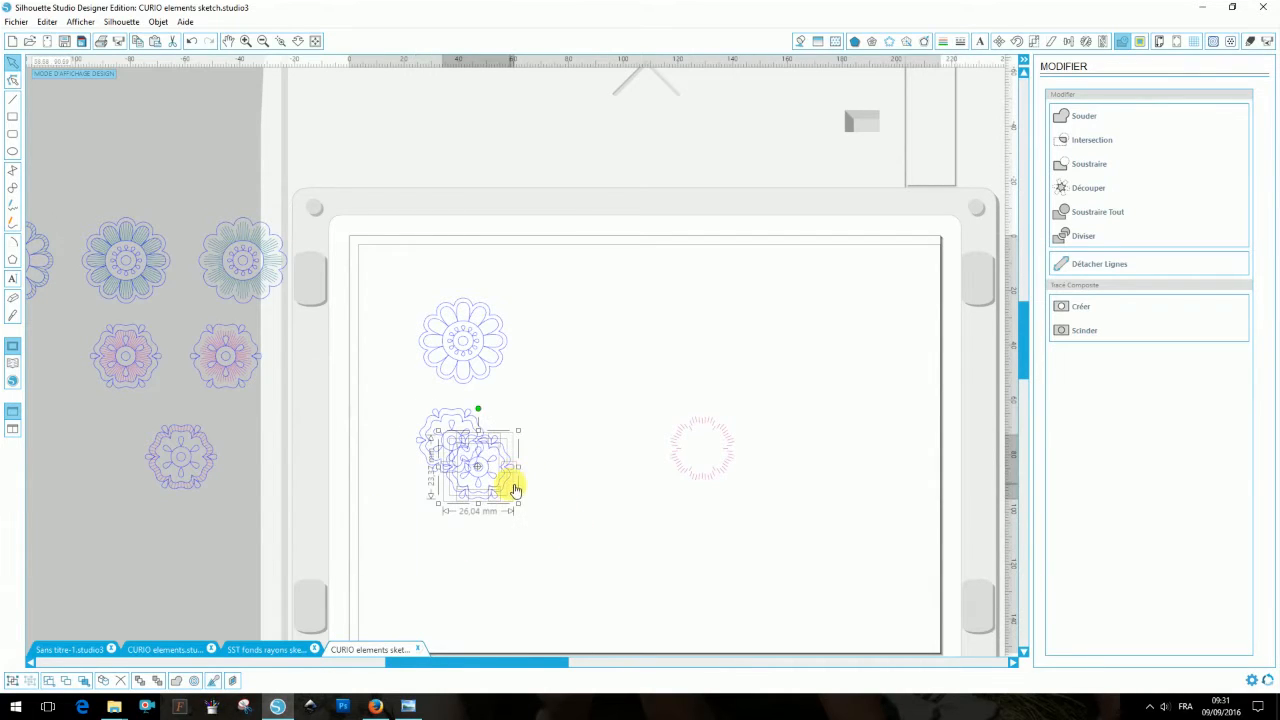
left_click_drag(513, 490, 650, 505)
left_click(1084, 307)
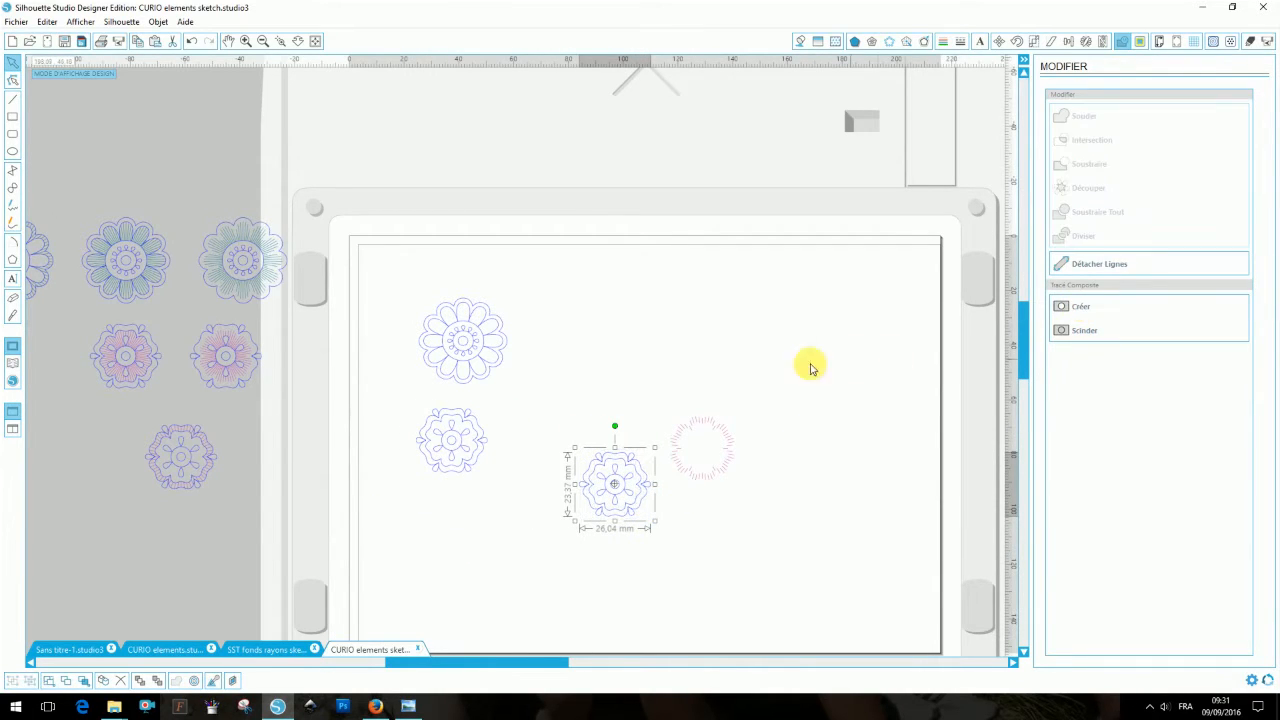
- Centre the flower copy and the hatched border lines on each other and place the assembled flower below the other two
left_click(706, 425, "shift")
left_click(1069, 42)
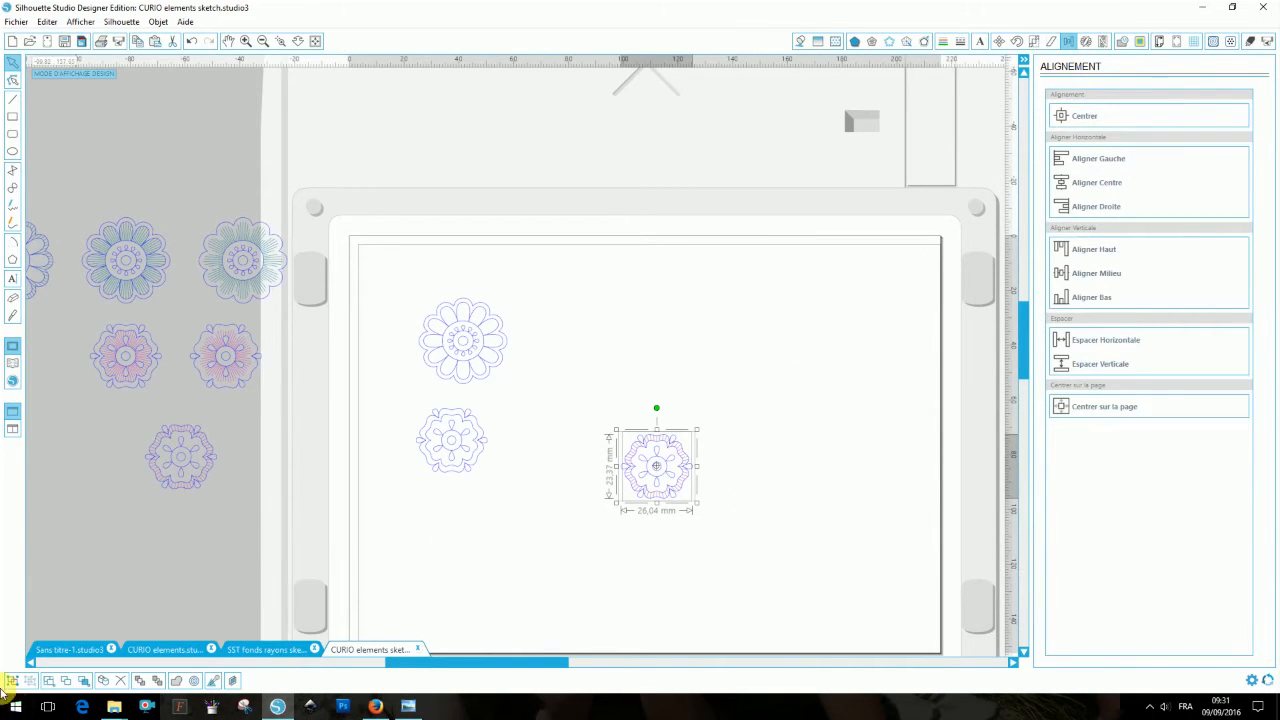
left_click_drag(667, 493, 451, 566)
left_click(550, 509)
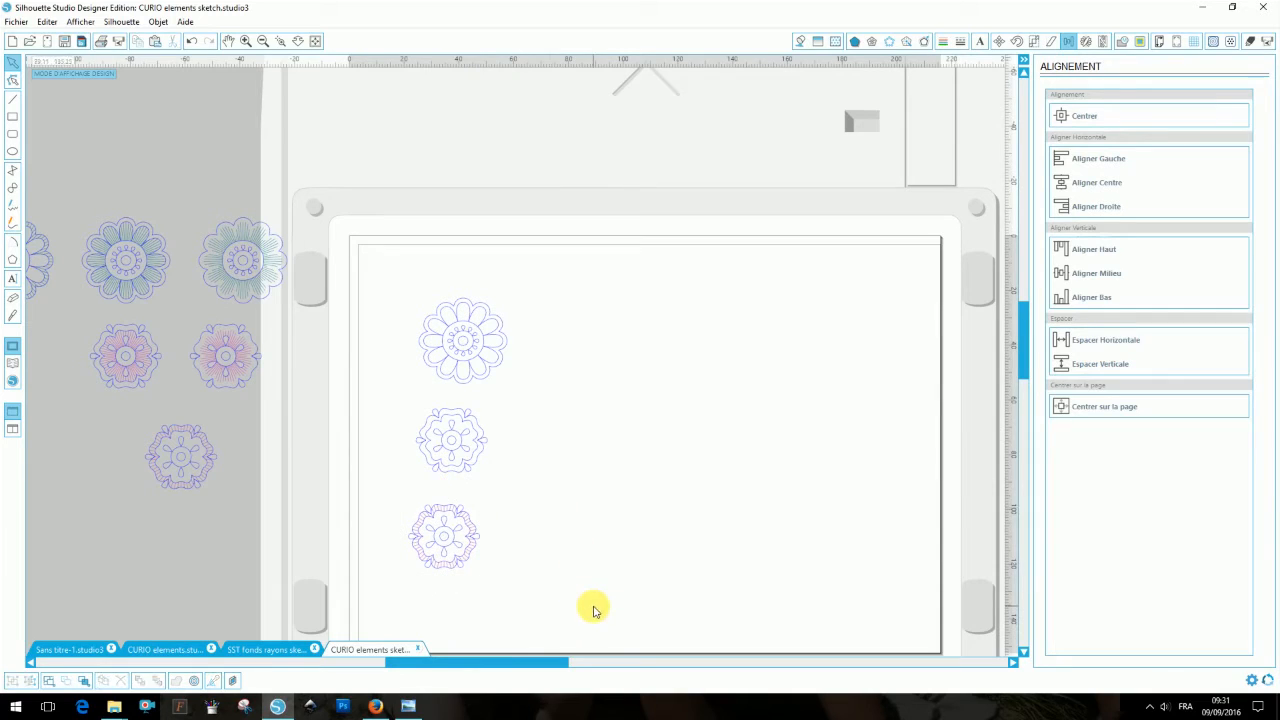
- Duplicate the small flower's inner contour and centre motif, and place the copy in the empty area of the page
left_click_drag(534, 663, 502, 663)
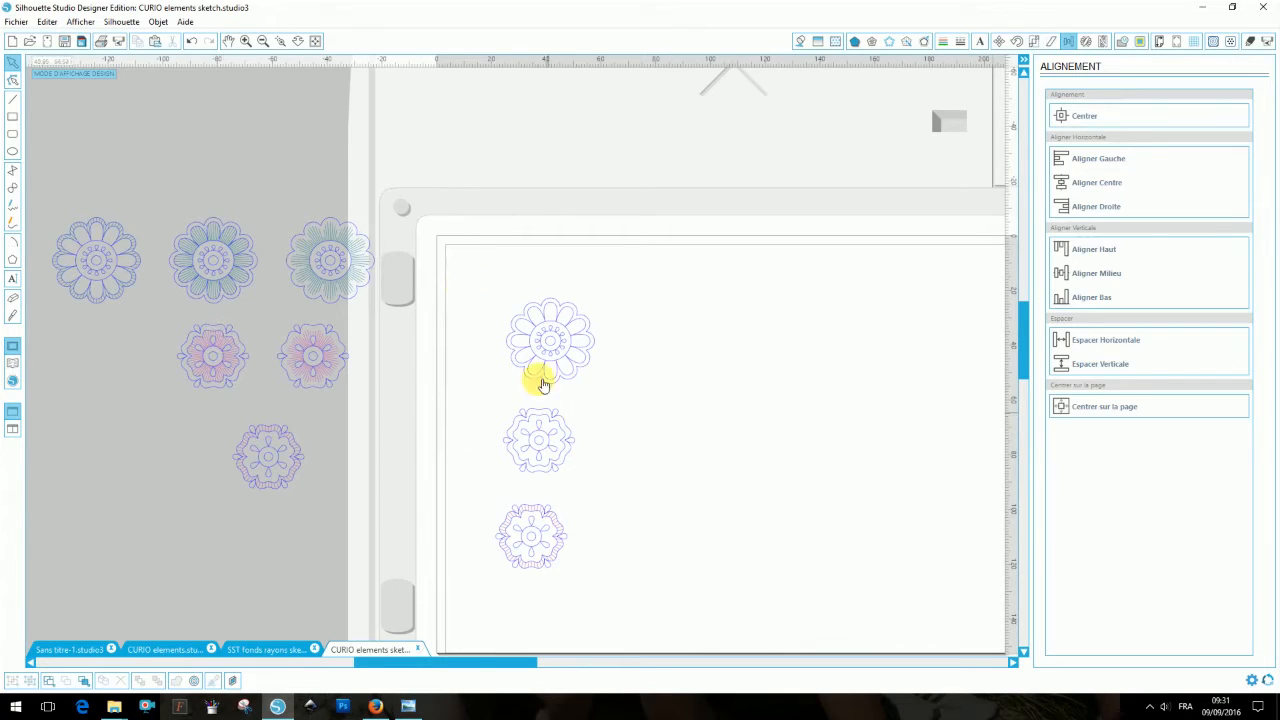
left_click(542, 421)
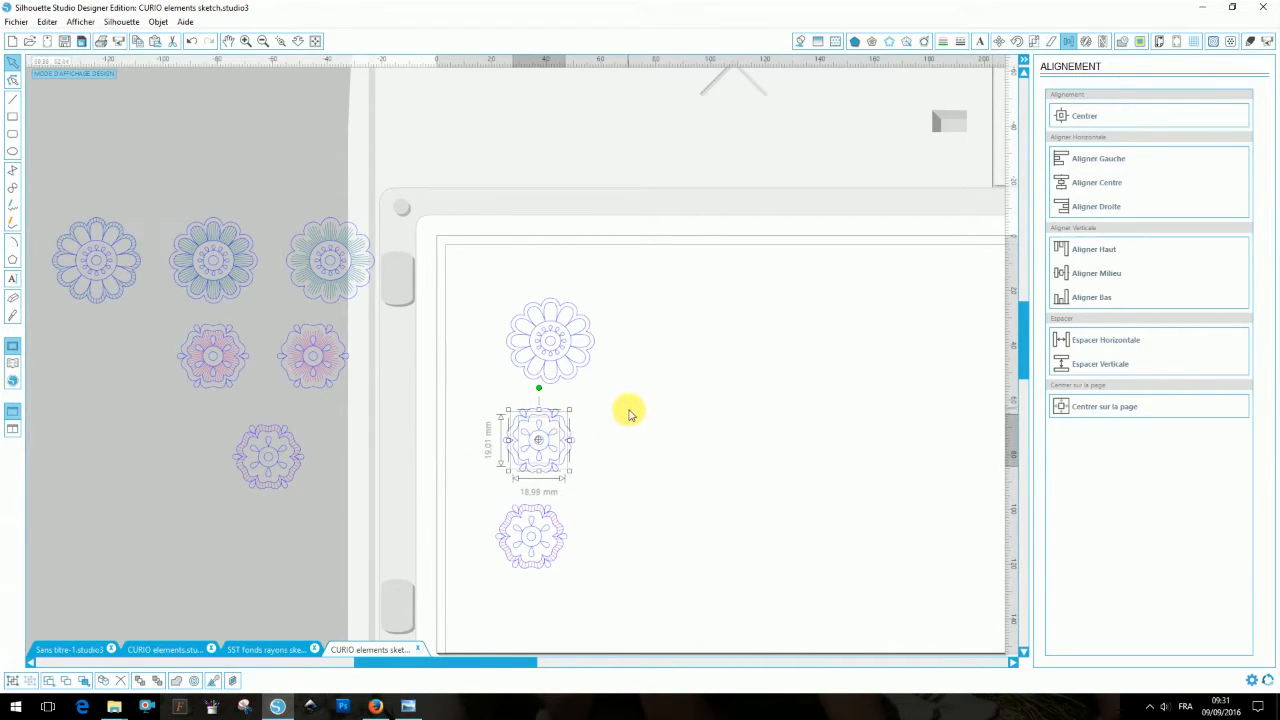
key("ctrl+d")
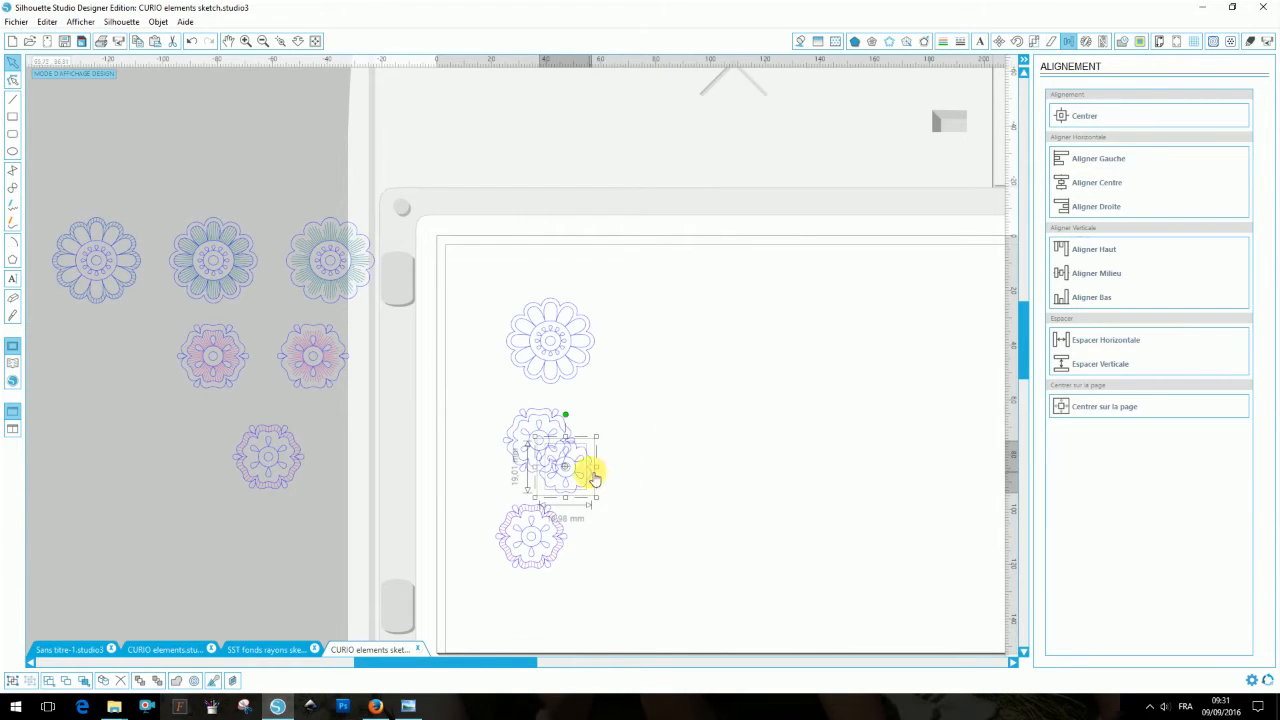
left_click_drag(586, 471, 749, 449)
left_click(808, 436)
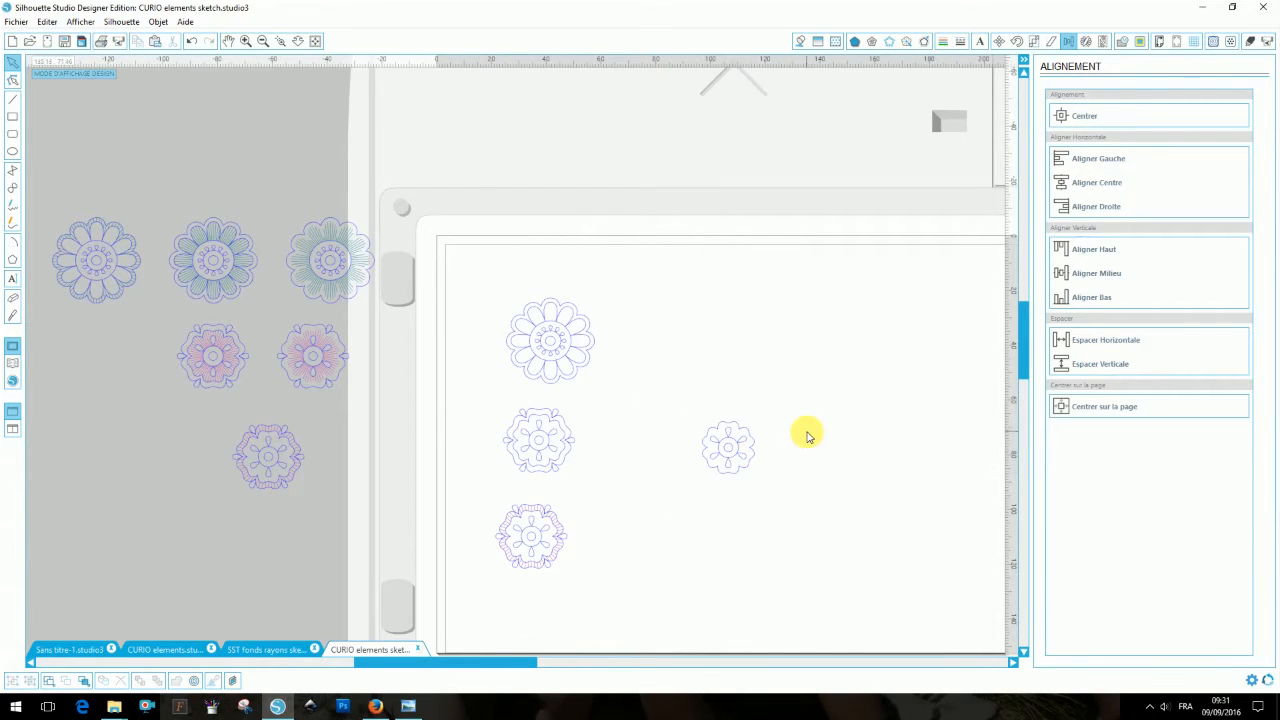
- Delete the innermost circle from the copy's centre motif by point editing, keeping the larger circle and six drops
left_click(740, 455)
left_click(13, 80)
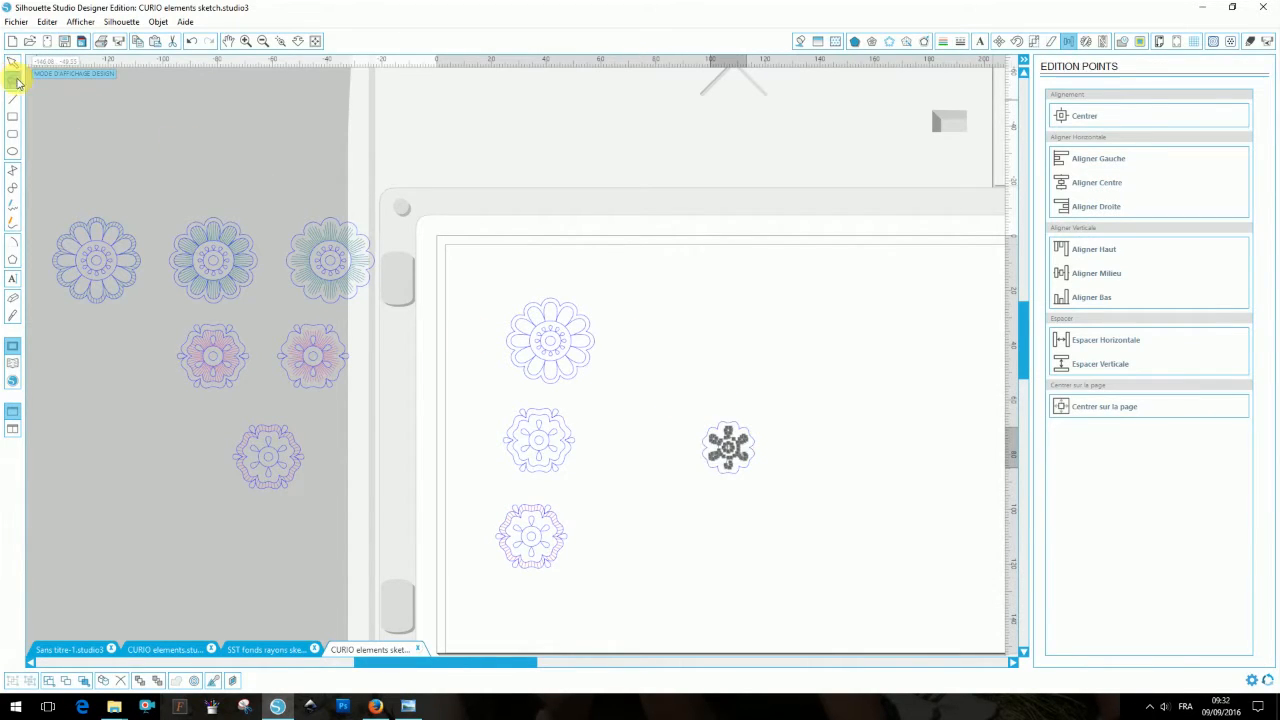
left_click(298, 41)
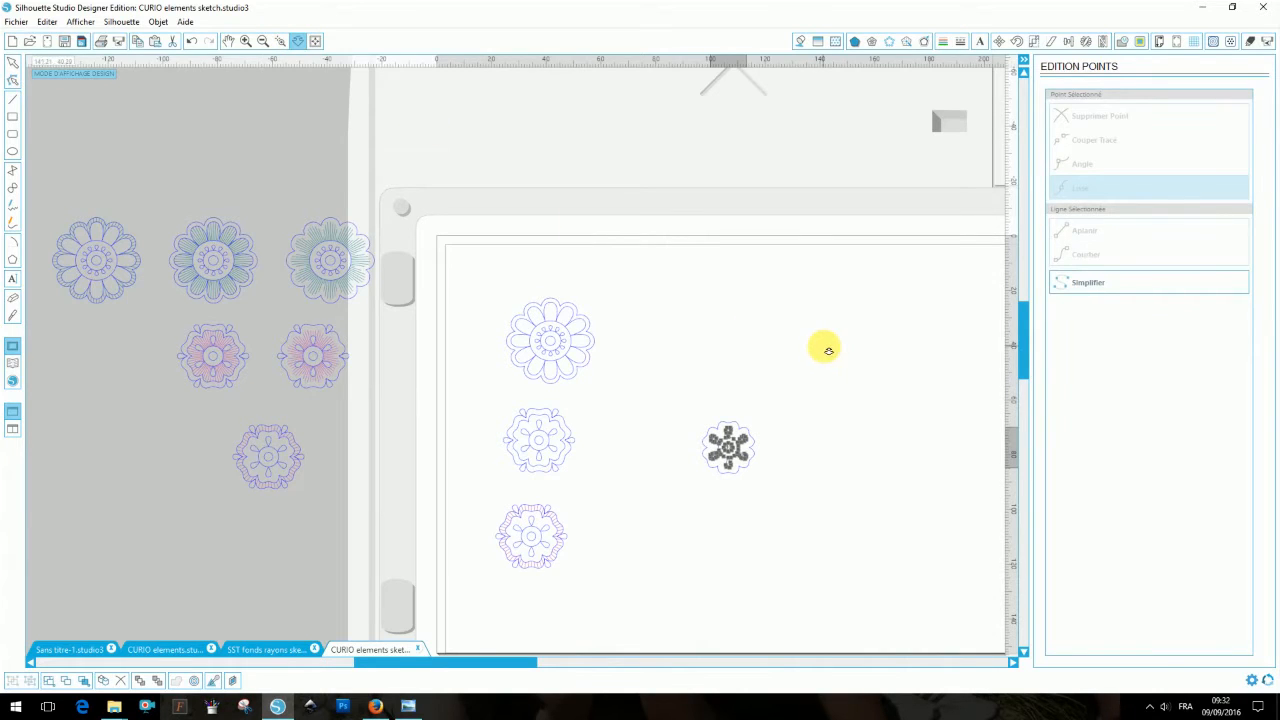
left_click_drag(828, 351, 812, 575)
left_click_drag(434, 664, 556, 670)
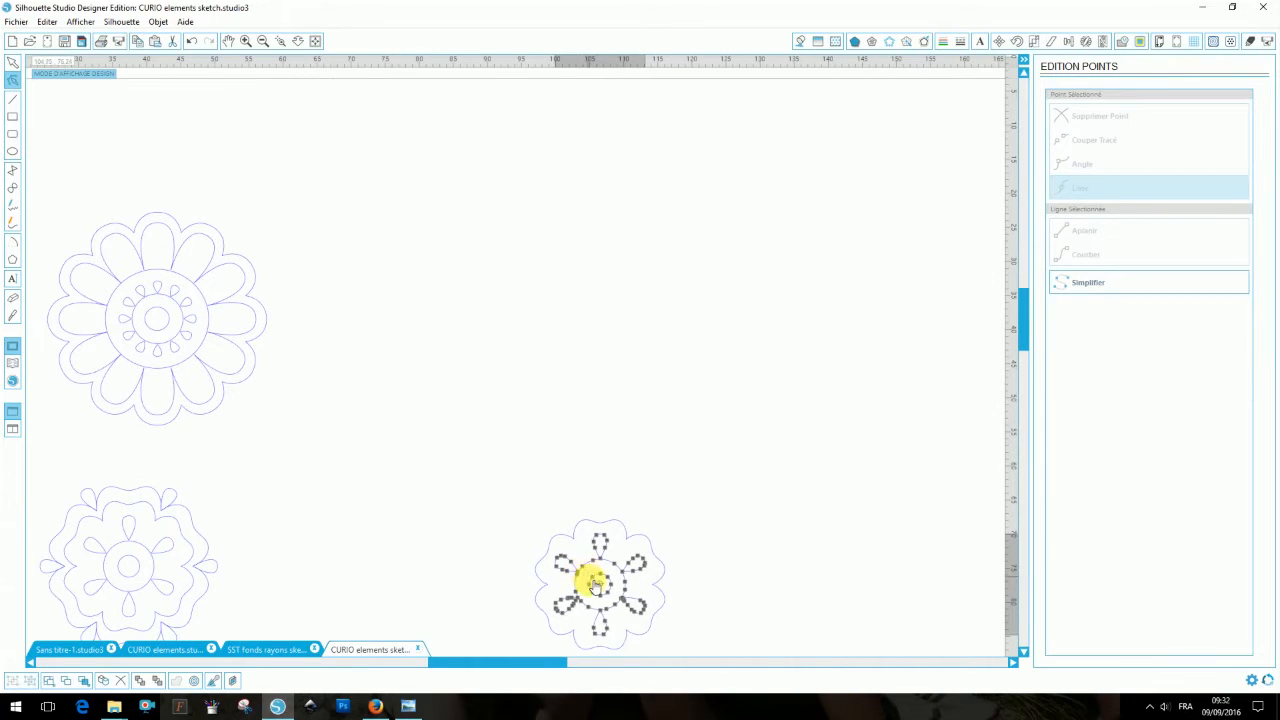
left_click(594, 582)
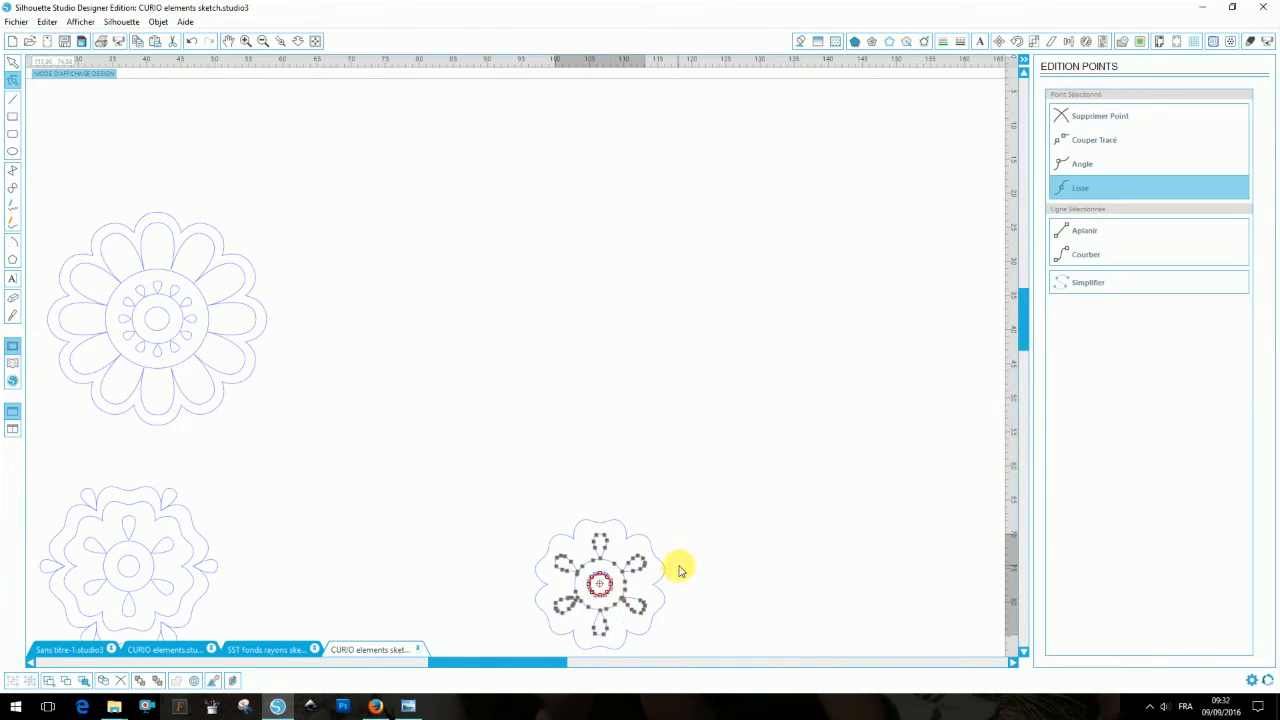
key("Delete")
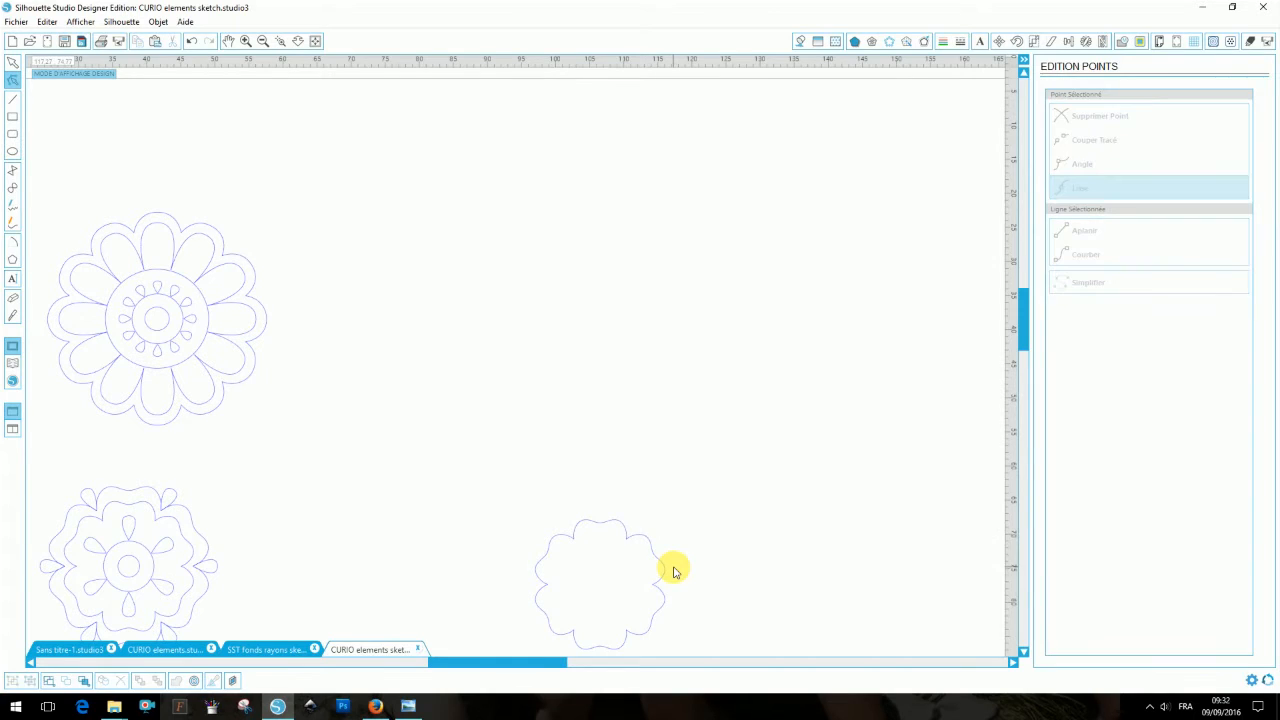
left_click(189, 41)
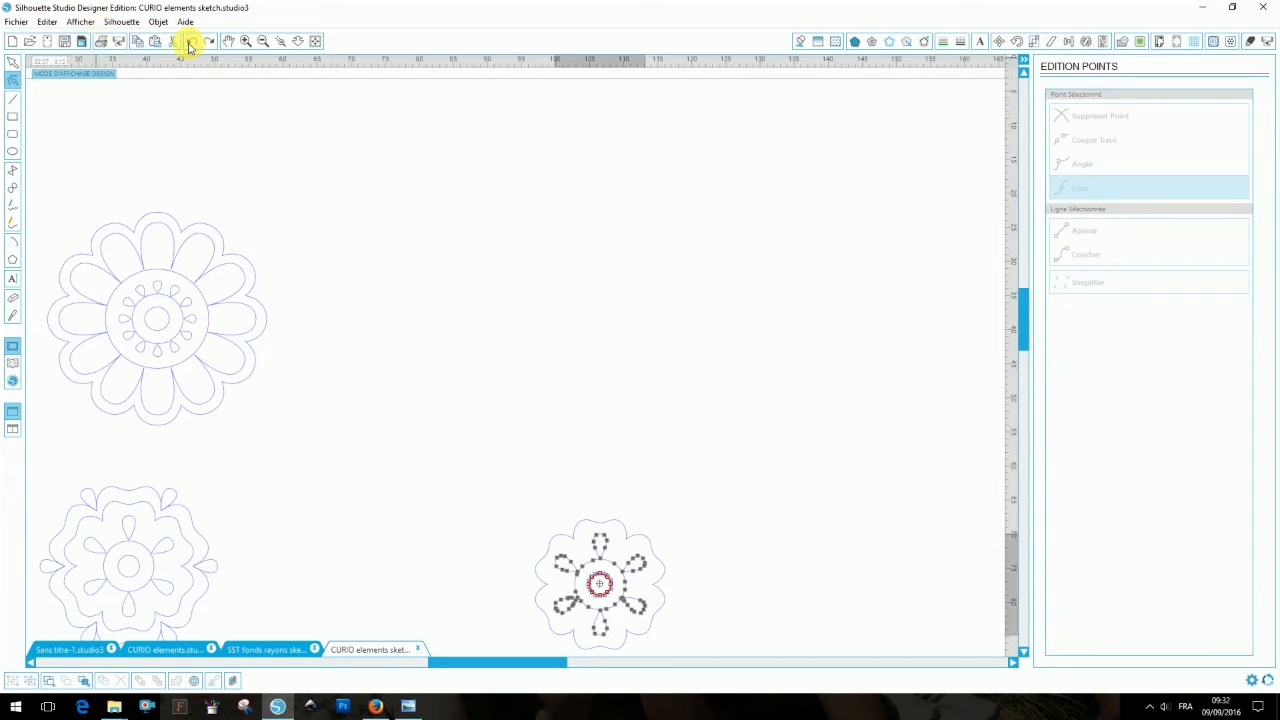
left_click(1084, 122)
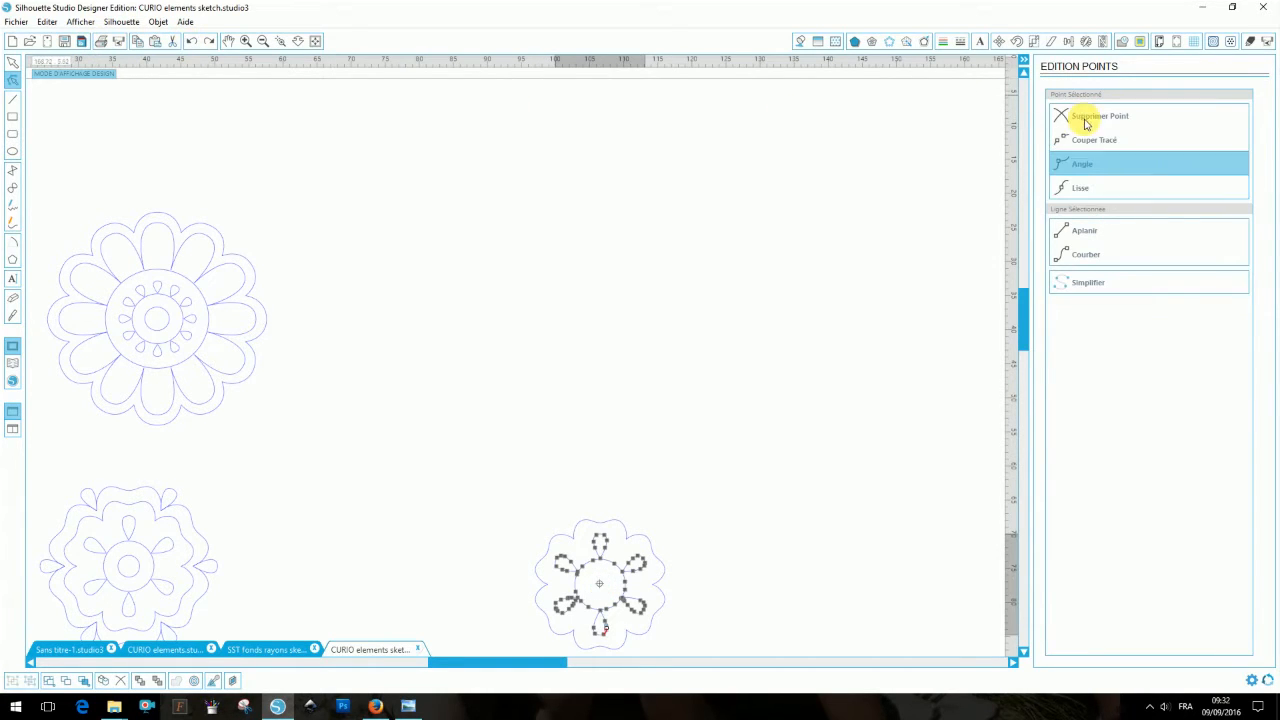
left_click(785, 394)
- Bring the purple ray circle from "SST fonds rayons sketch" into "CURIO elements sketch" and place it over the edited flower copy
left_click(298, 42)
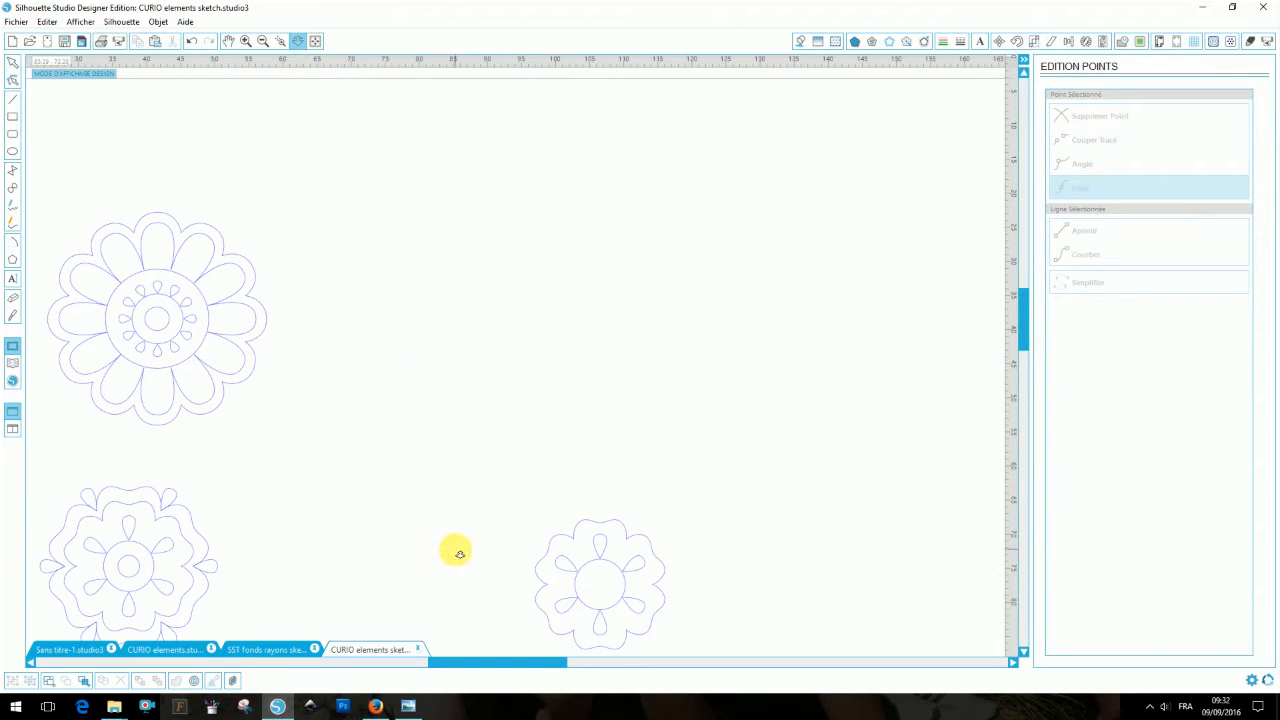
left_click_drag(457, 549, 597, 489)
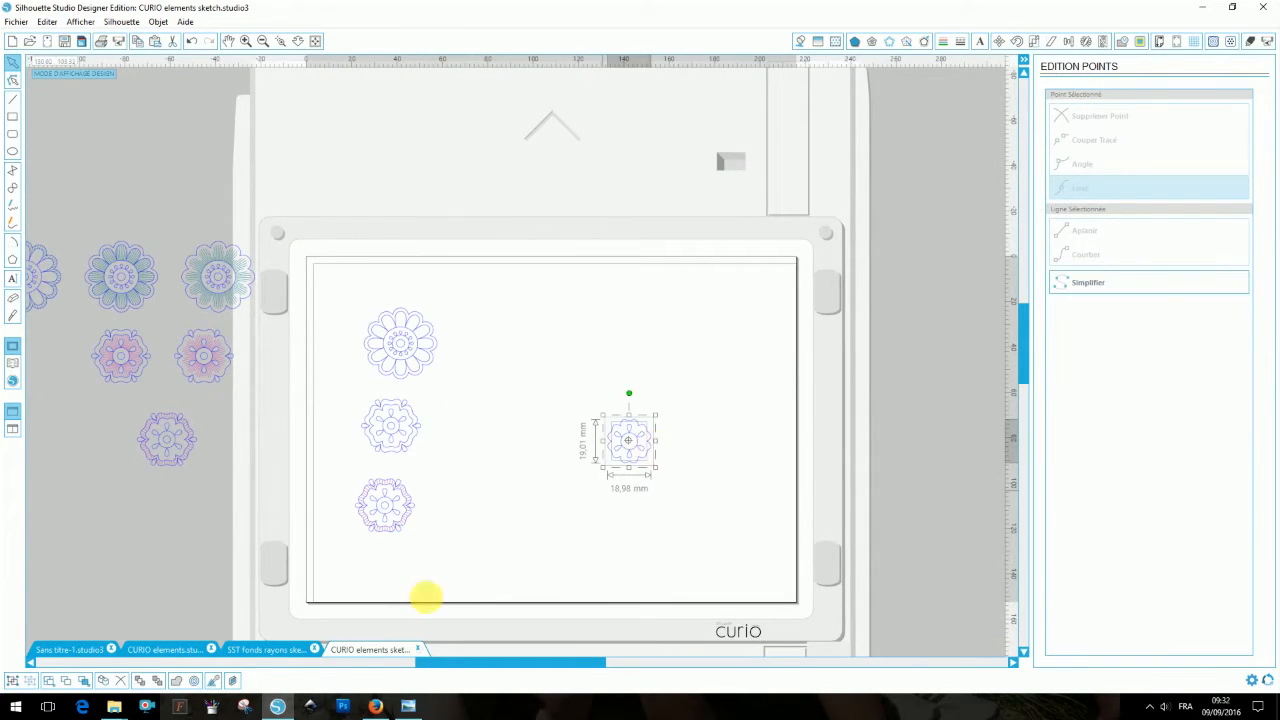
left_click(274, 650)
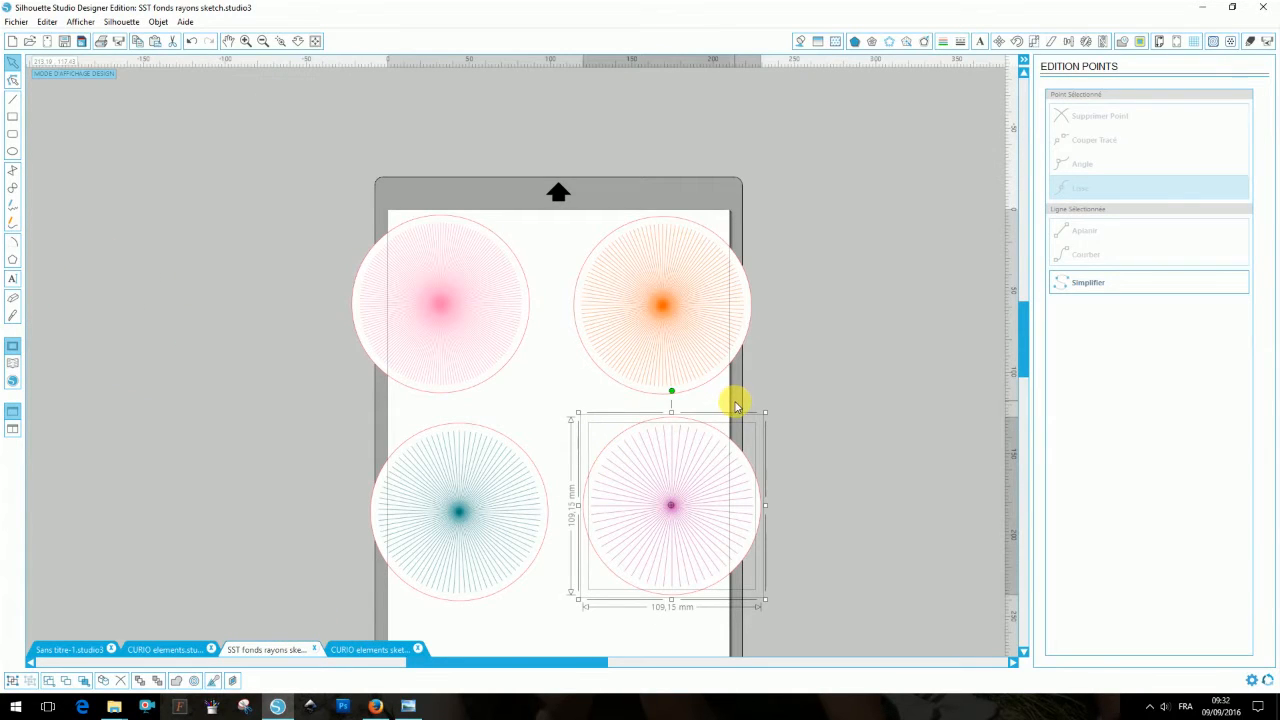
left_click(368, 649)
key("ctrl+v")
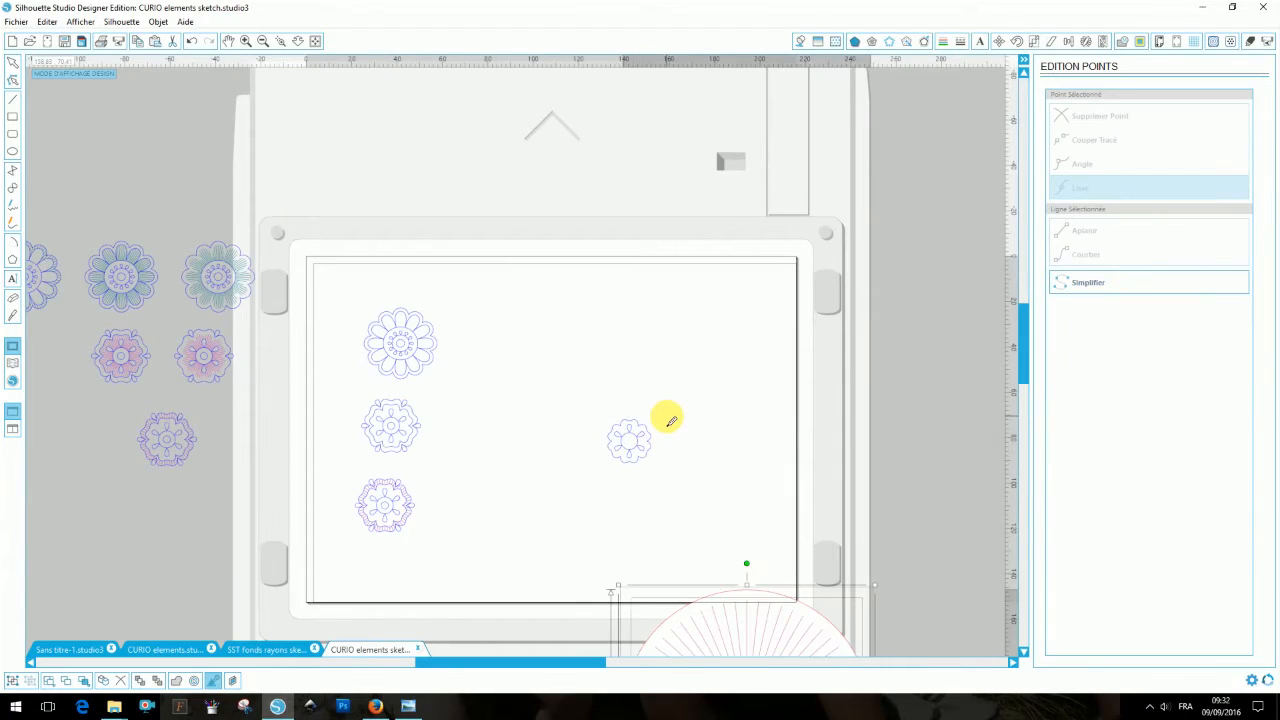
left_click_drag(703, 594, 585, 295)
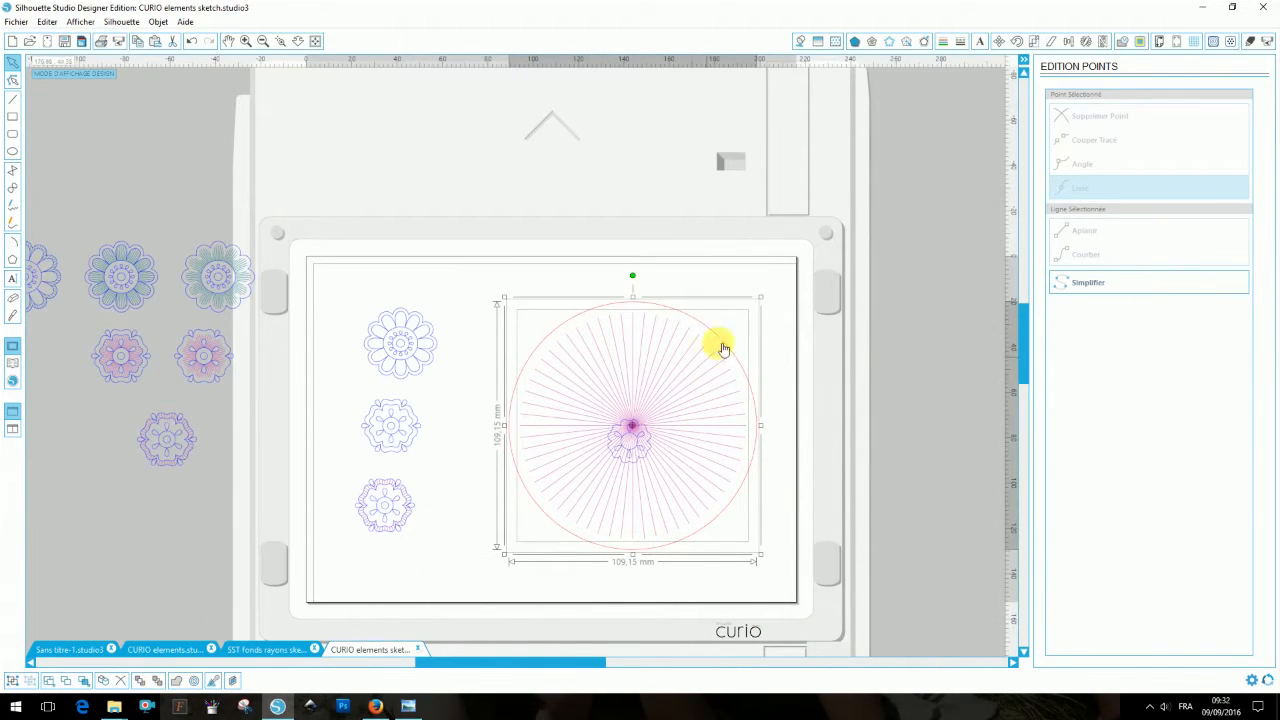
- Centre the purple ray circle and the edited flower copy on each other
left_click_drag(805, 273, 475, 597)
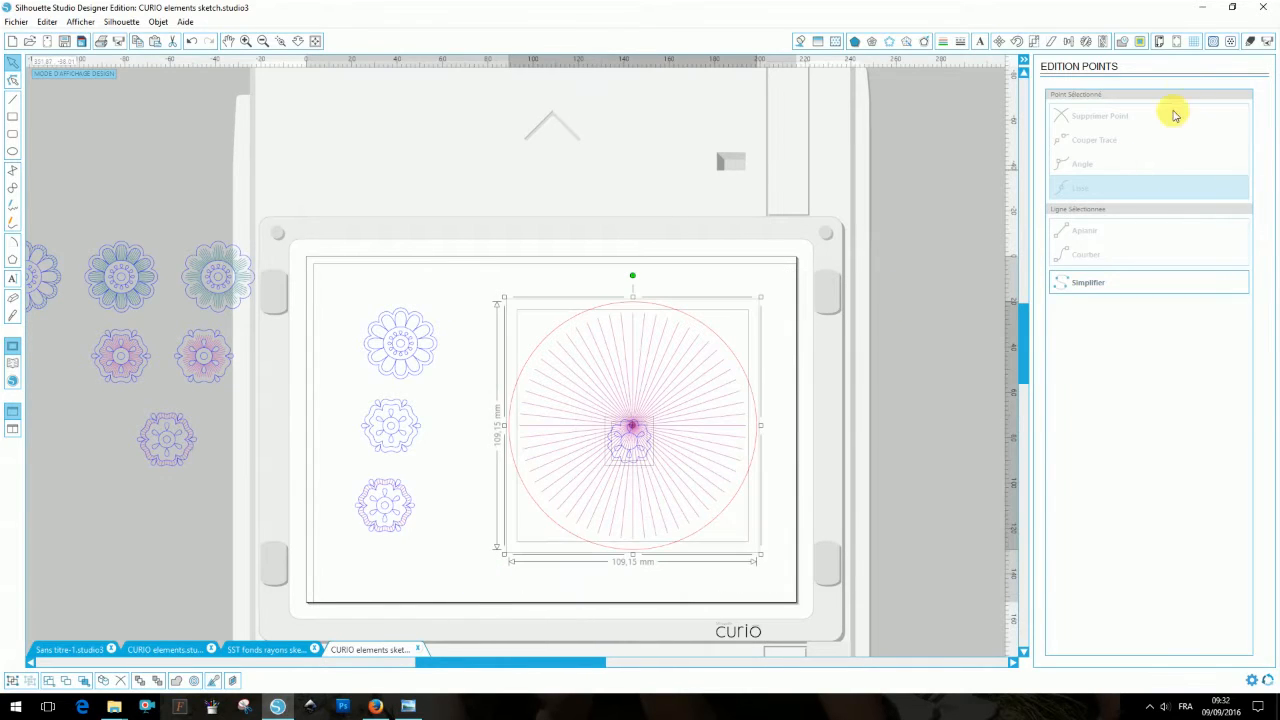
left_click(1140, 42)
left_click(1068, 41)
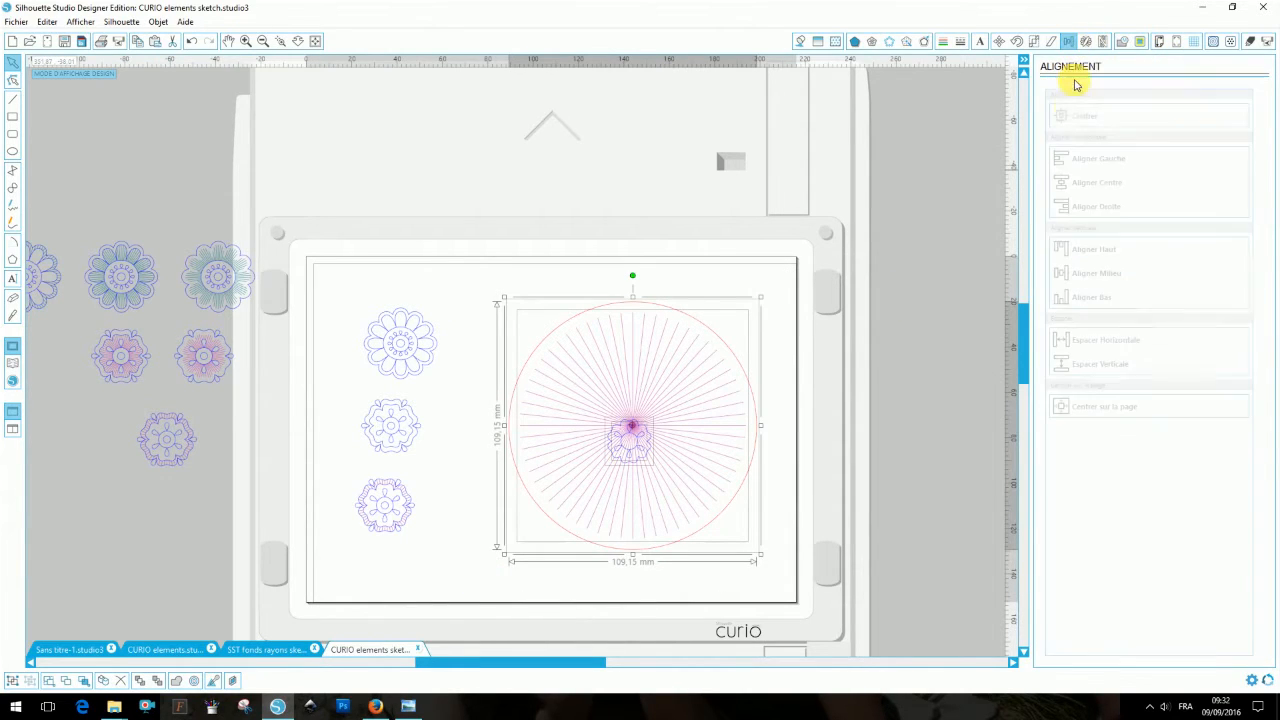
left_click(1072, 116)
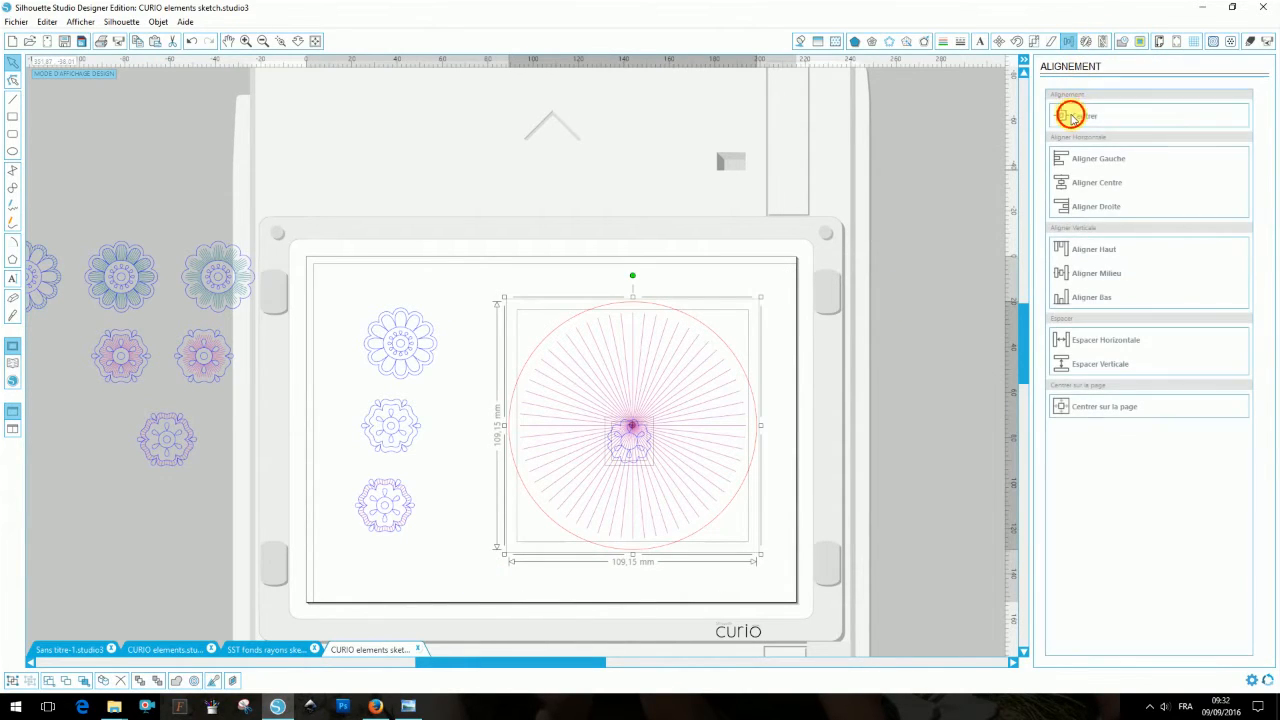
left_click(787, 351)
- Combine the flower copy and the large red circle into one compound path, leaving the purple rays out
left_click(655, 438)
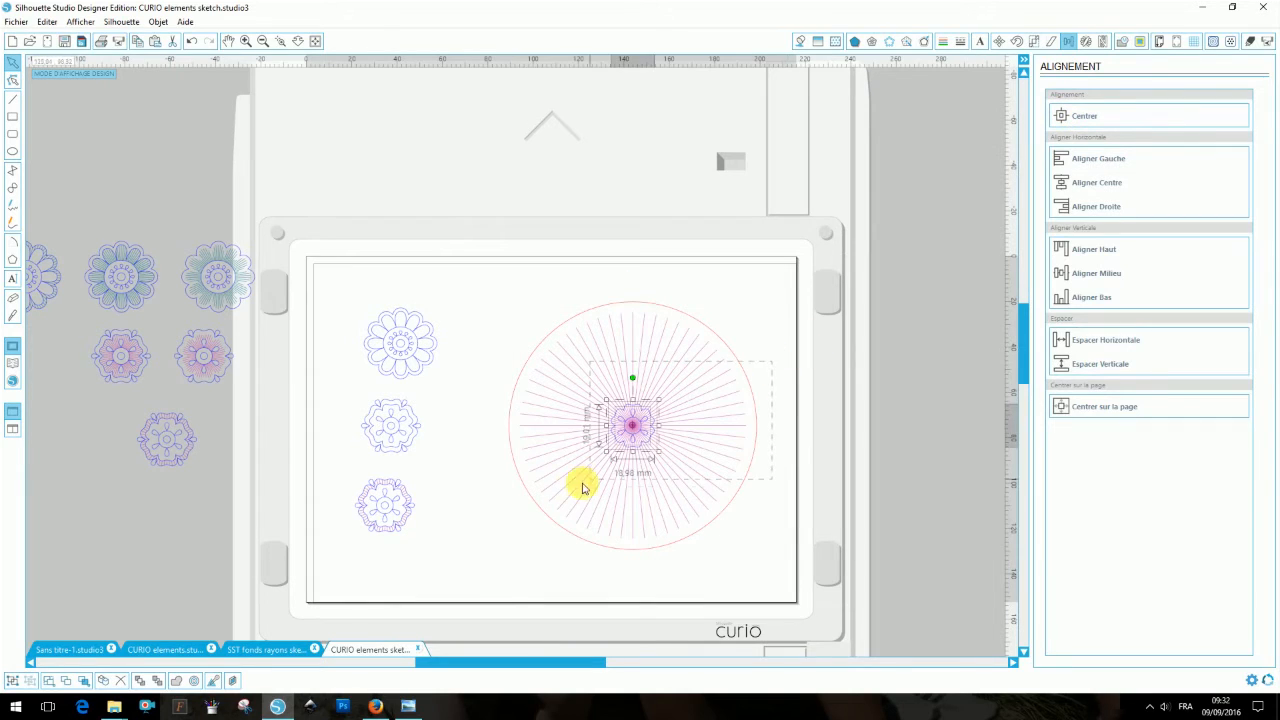
left_click(729, 345)
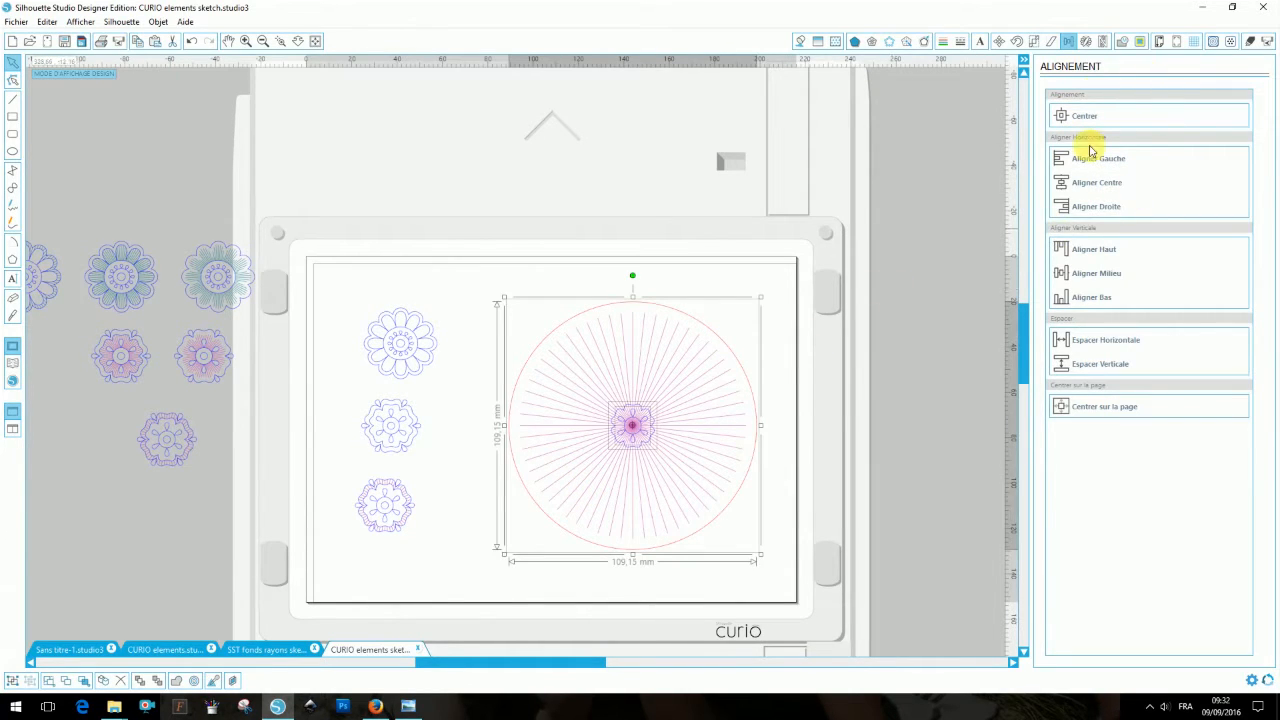
left_click(1122, 40)
left_click(1065, 305)
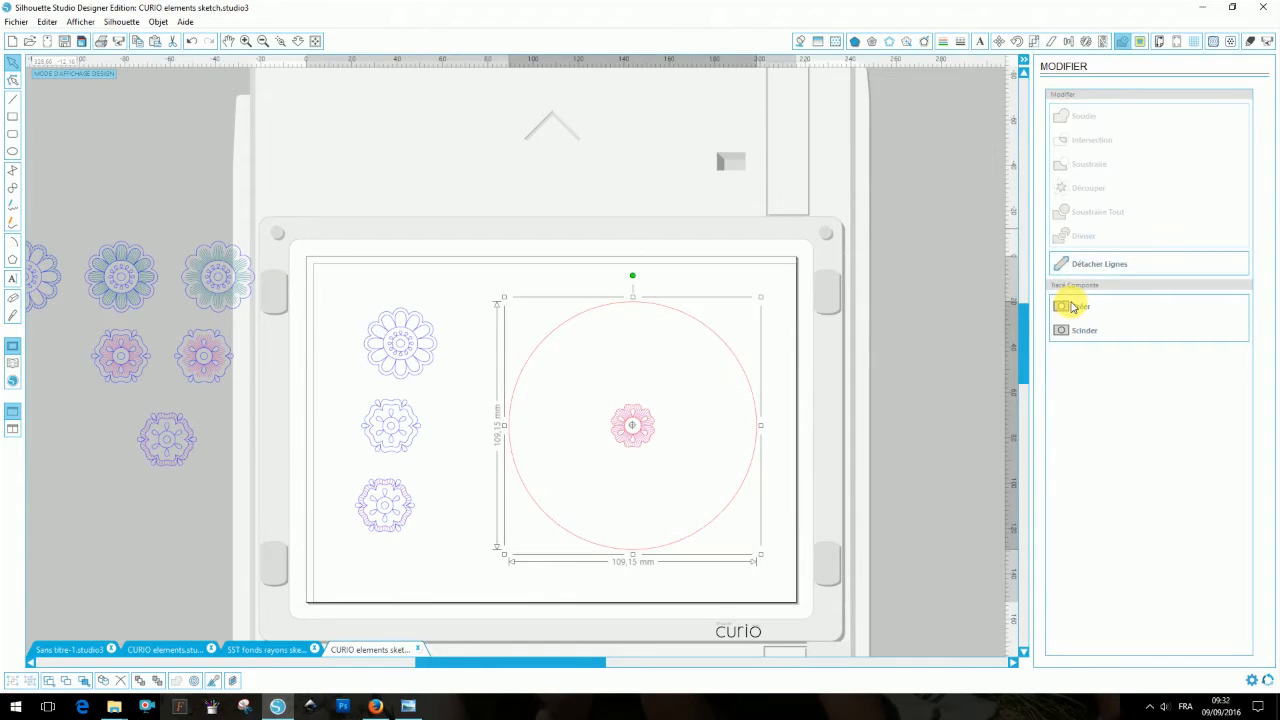
- Subtract the compound path from the purple rays and remove the leftover outlines, keeping only the rays inside the flower
left_click_drag(800, 275, 495, 568)
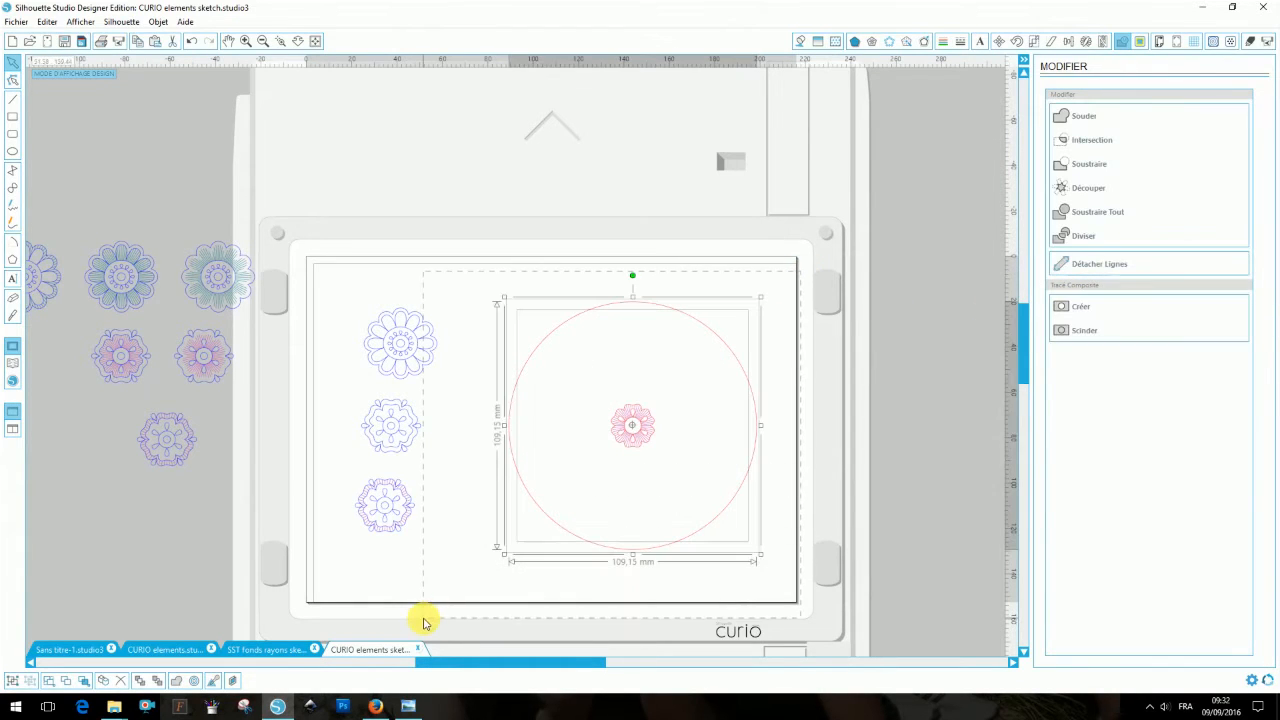
left_click(1094, 167)
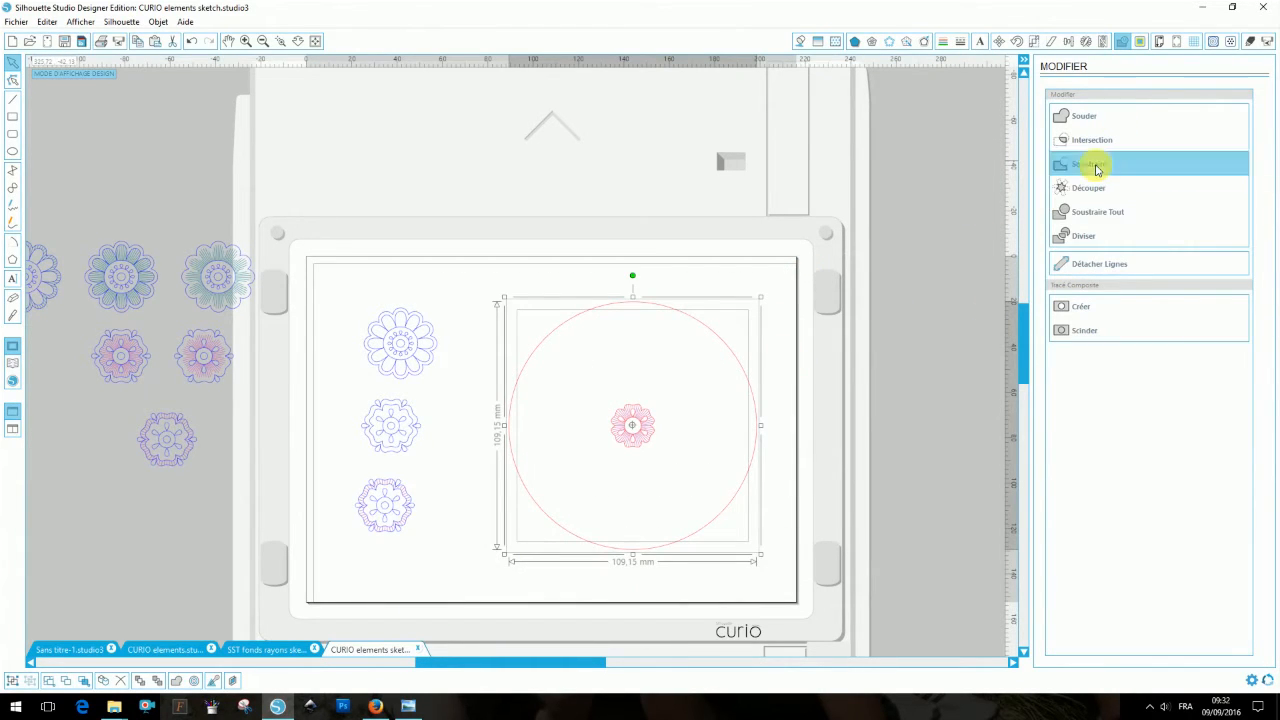
left_click(1067, 306)
left_click(718, 413)
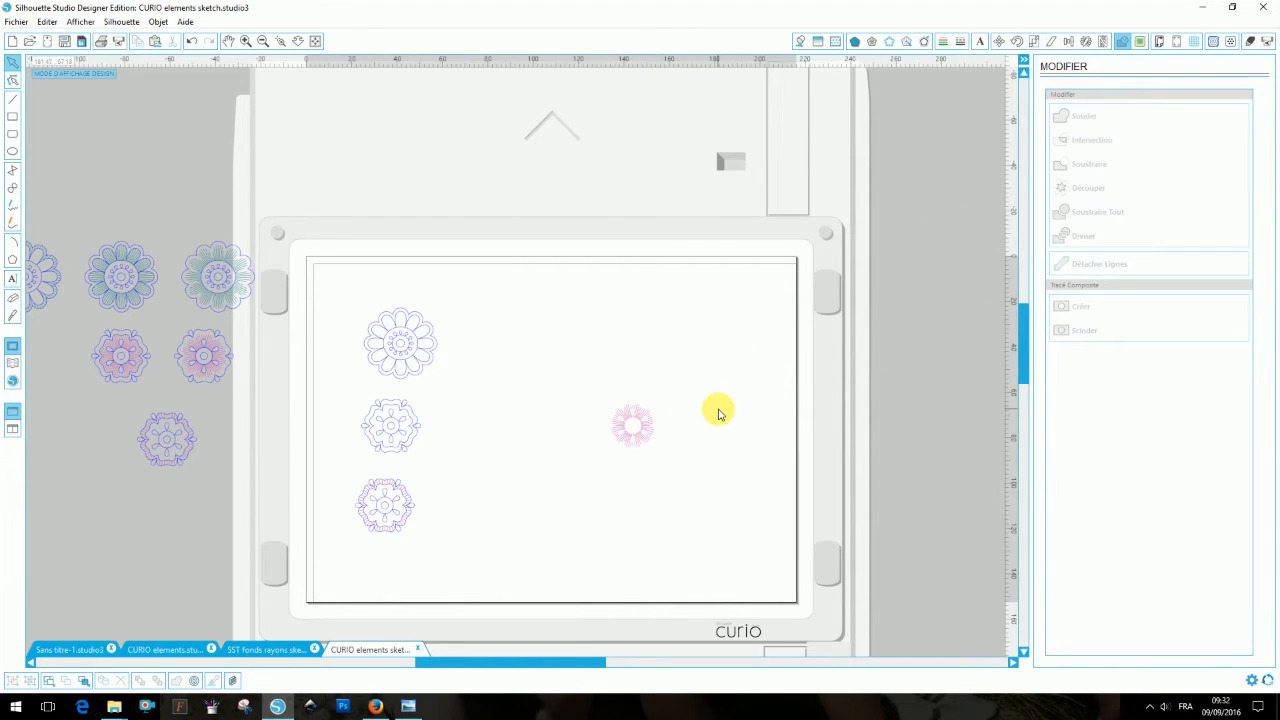
- Duplicate the purple ray fill and the plain small flower in the middle row, placing both copies near the page centre
mouse_move(656, 432)
left_mouse_down()
mouse_move(512, 466)
mouse_move(506, 426)
mouse_move(640, 449)
mouse_move(638, 420)
left_mouse_up()
left_click(569, 434)
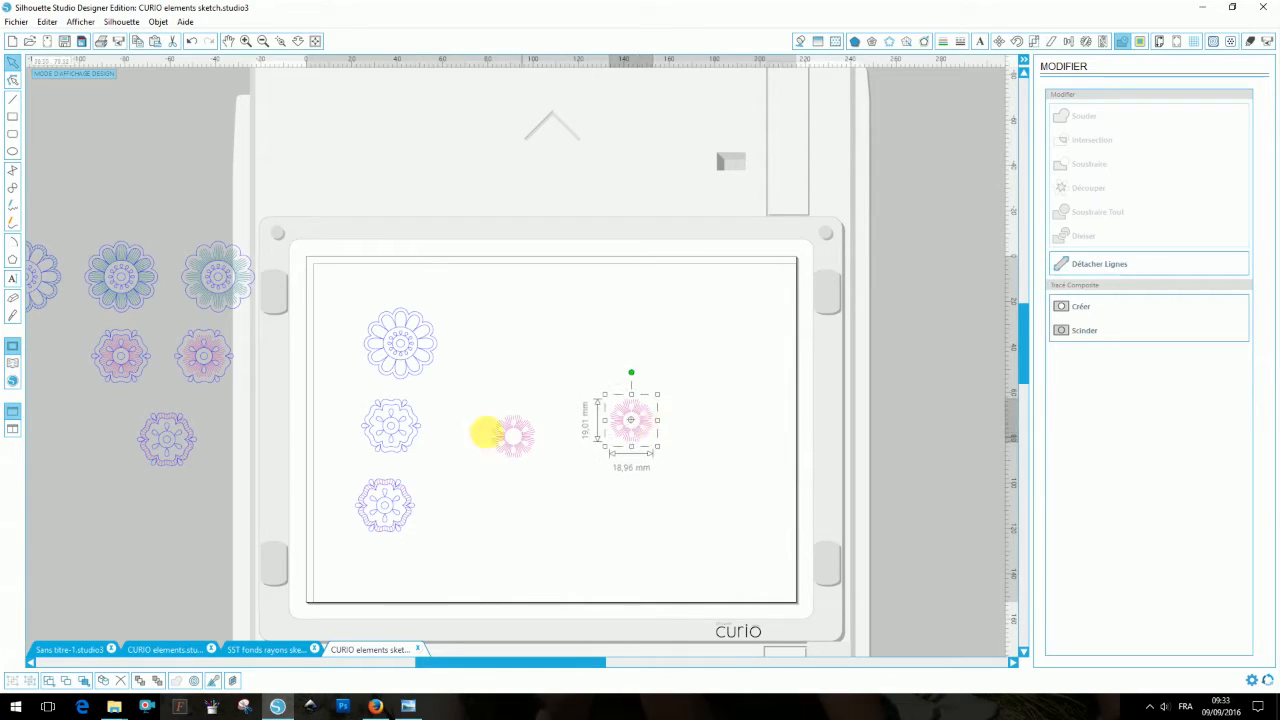
left_click(398, 422)
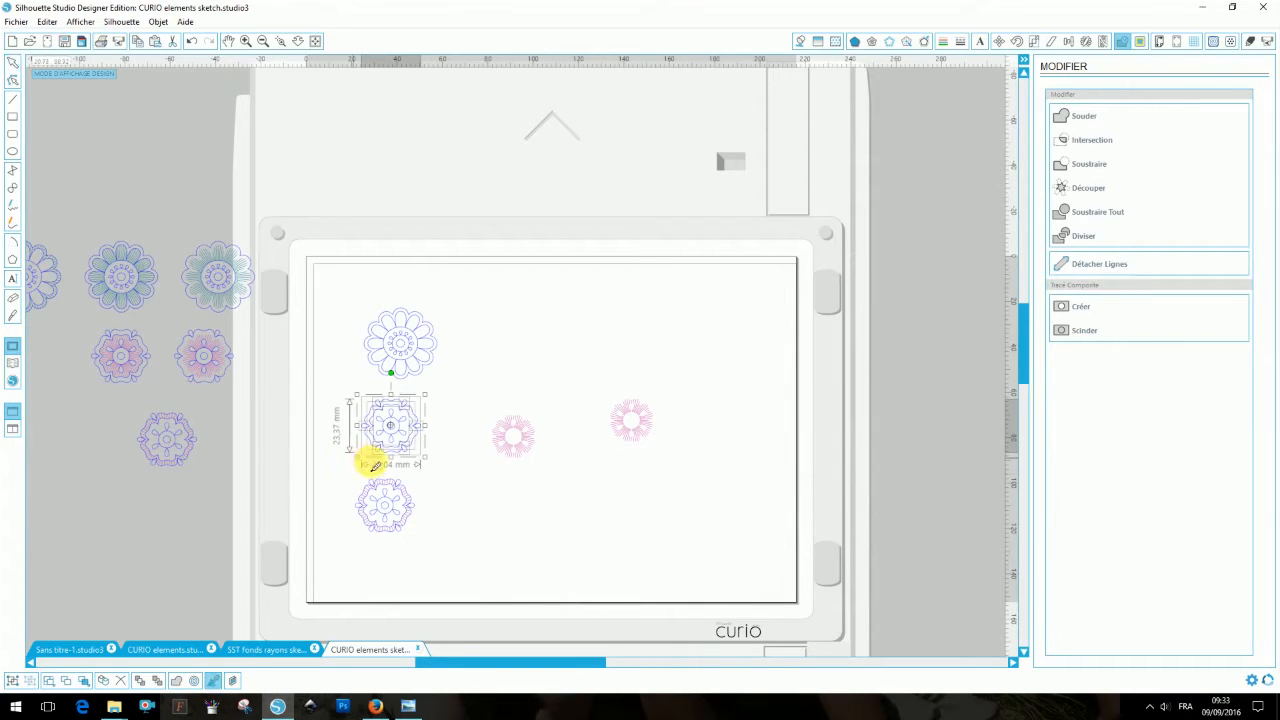
key("ctrl+d")
mouse_move(420, 462)
left_mouse_down()
mouse_move(530, 515)
mouse_move(517, 515)
left_mouse_up()
- Centre the small flower copy and the nearby ray fill on each other and place the assembled flower beside the bottom flower
left_click(1070, 316)
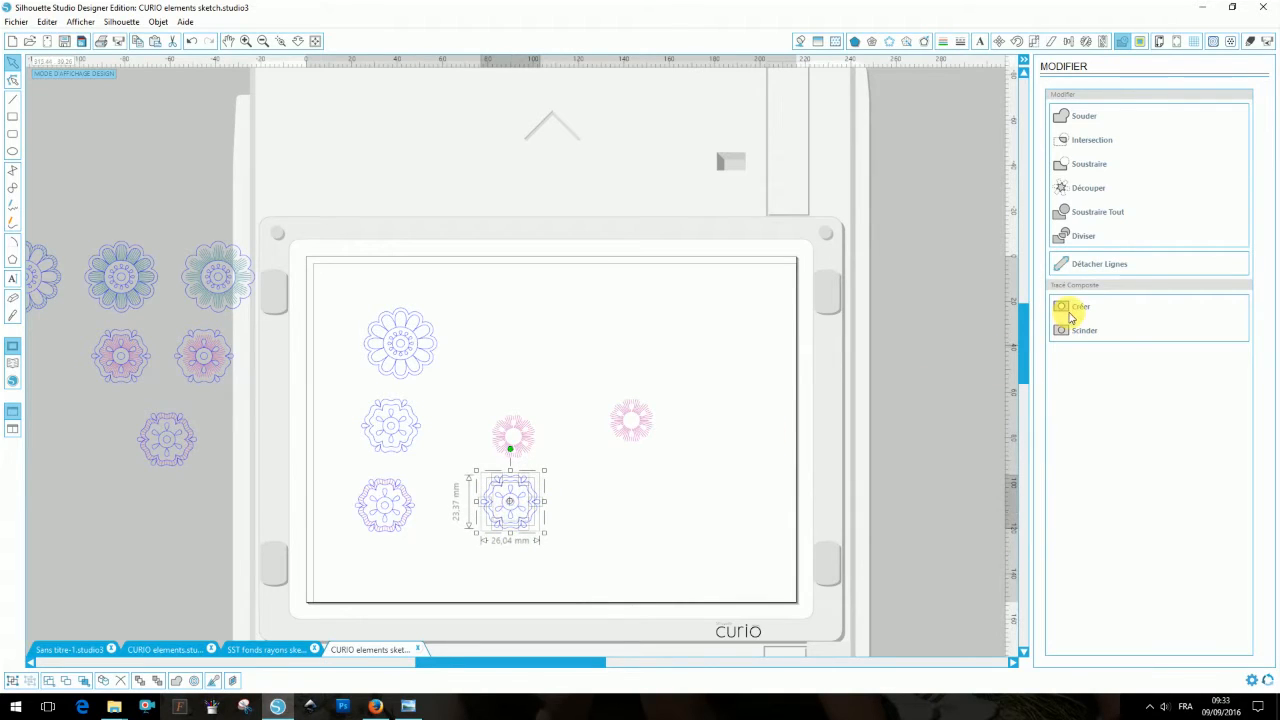
left_click(536, 426, "shift")
left_click(1069, 41)
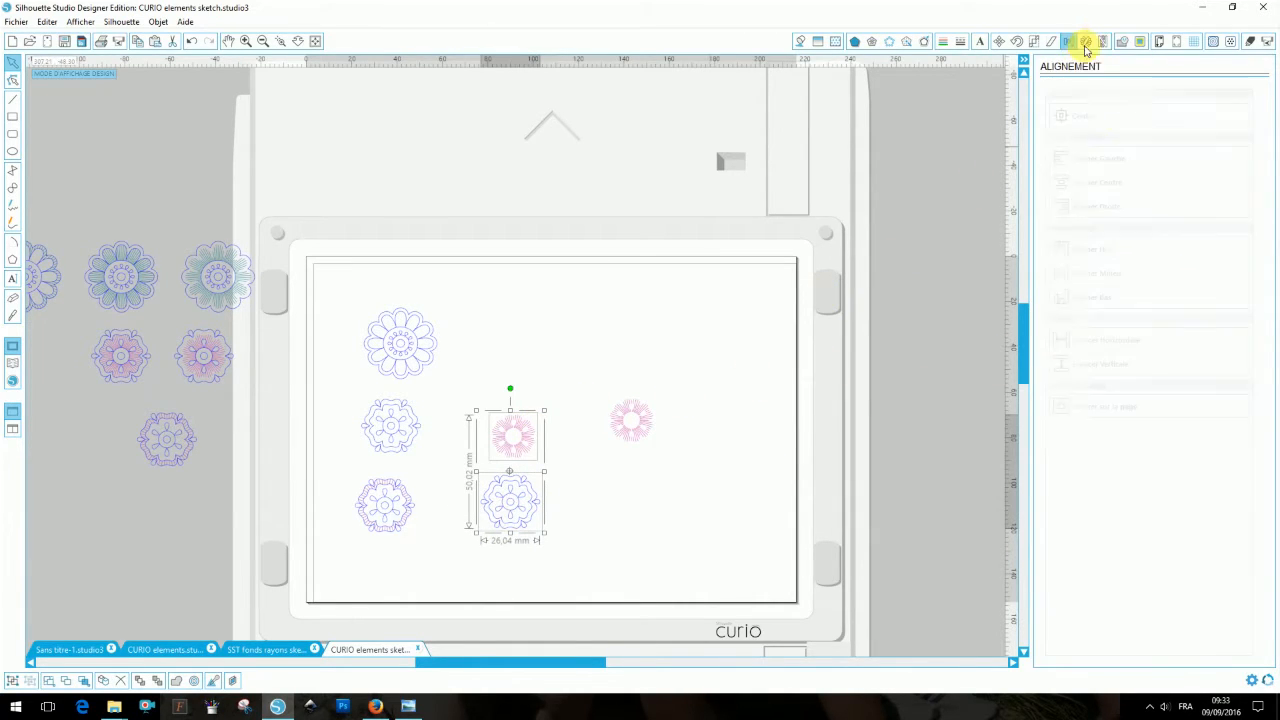
left_click(1080, 117)
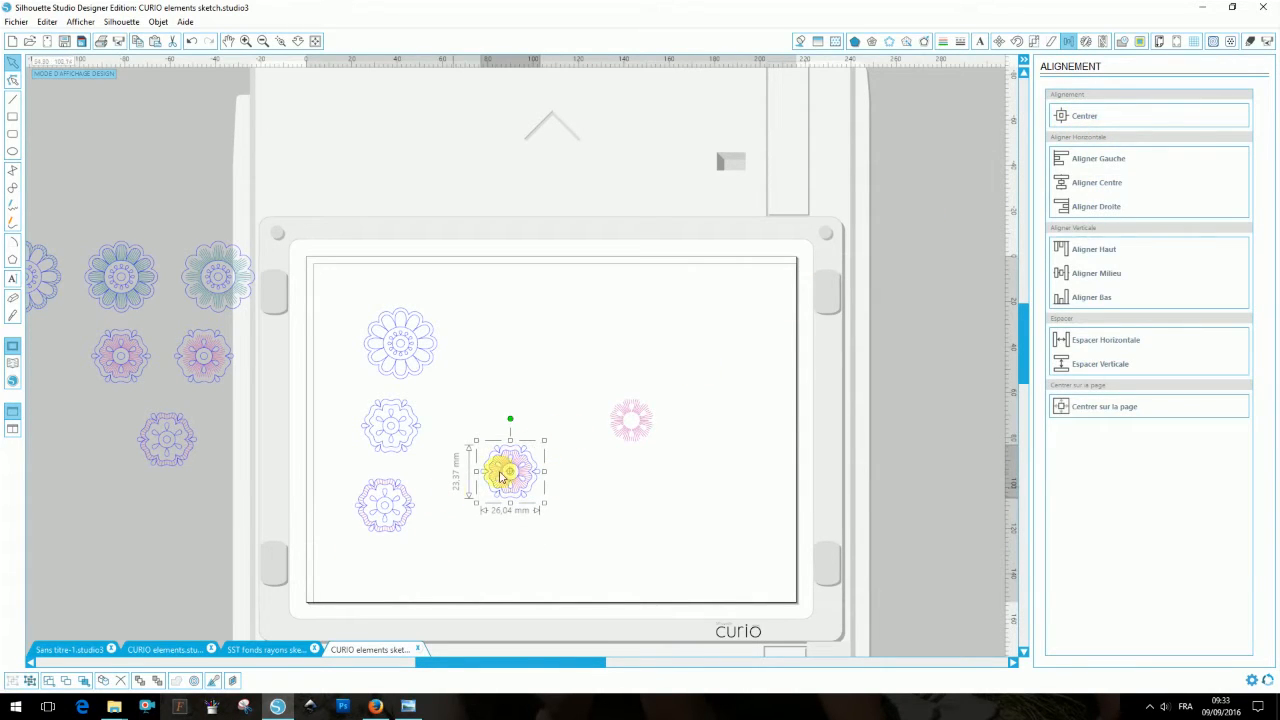
left_click_drag(505, 471, 453, 512)
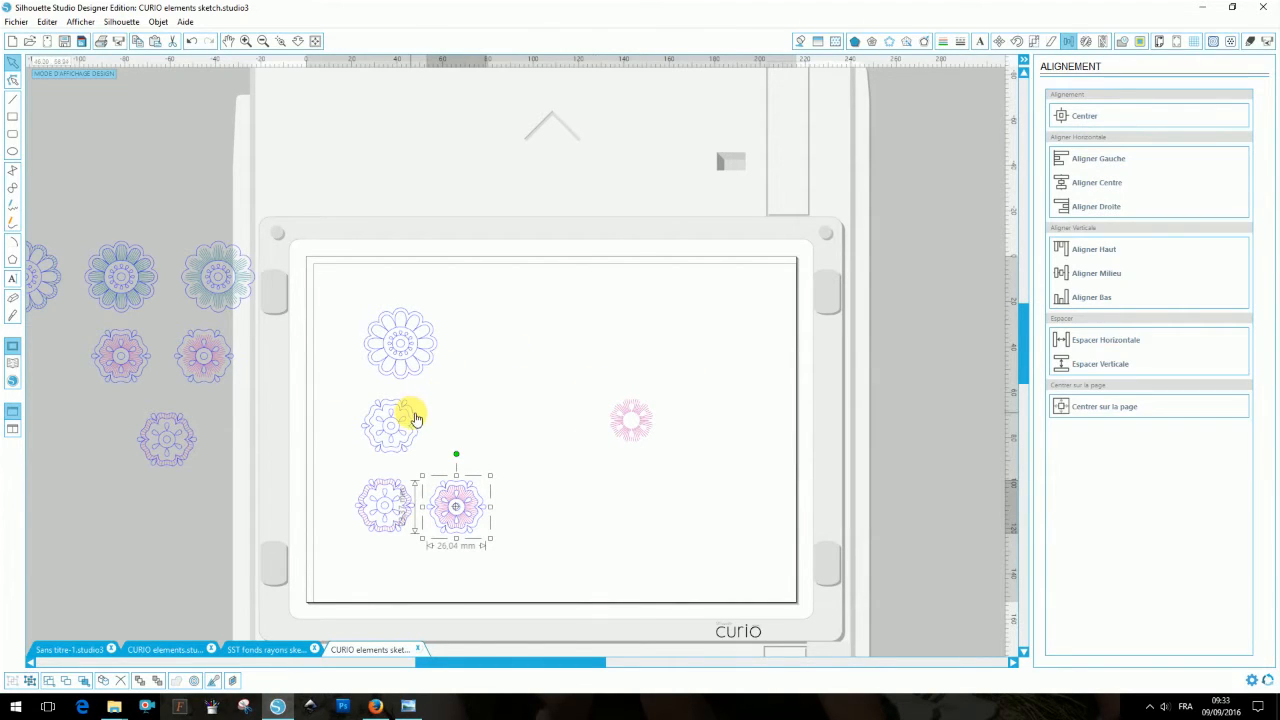
- Remove the inner contour from the plain small flower in the middle row and select its remaining outlines
left_click(414, 422)
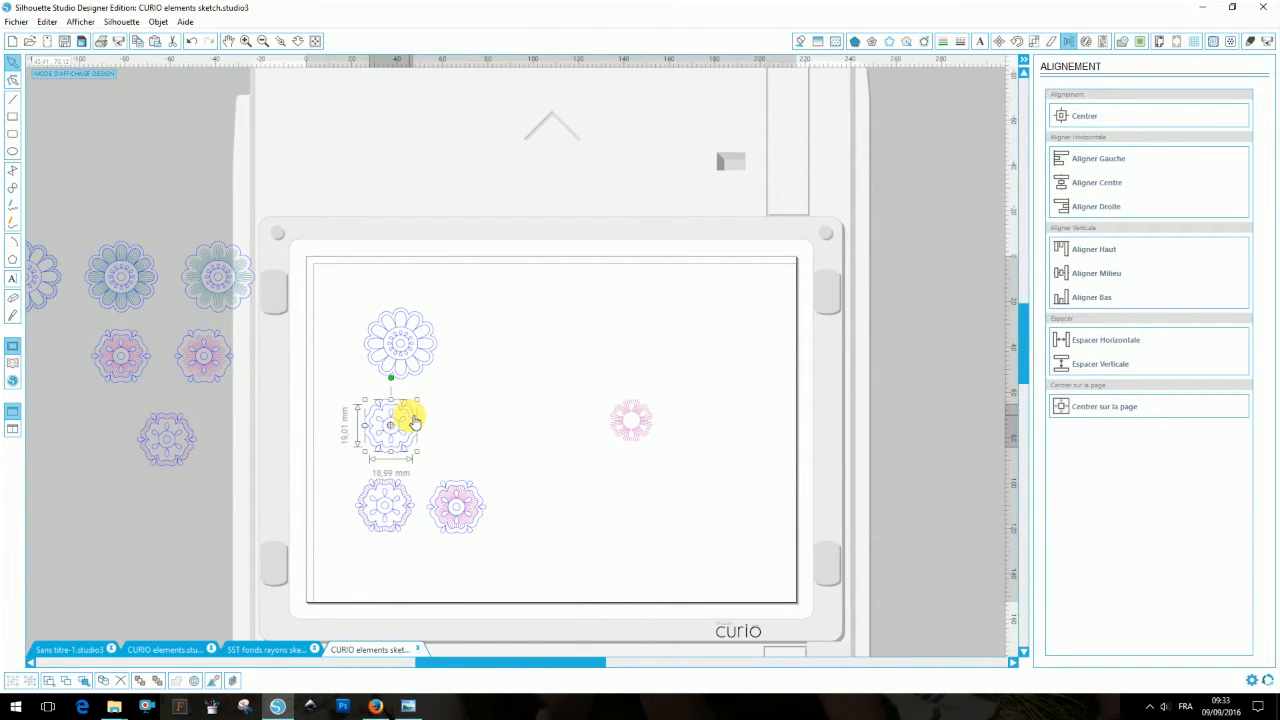
left_click(414, 421)
left_click_drag(446, 385, 323, 488)
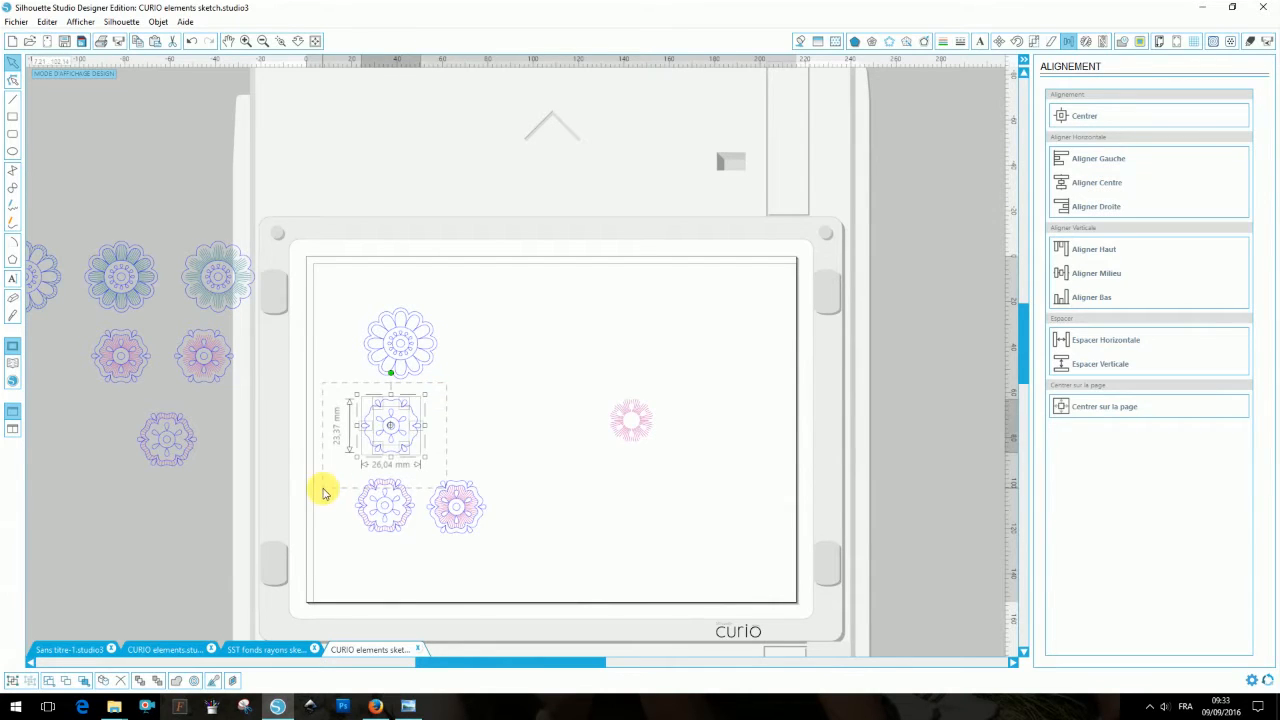
left_click(1122, 44)
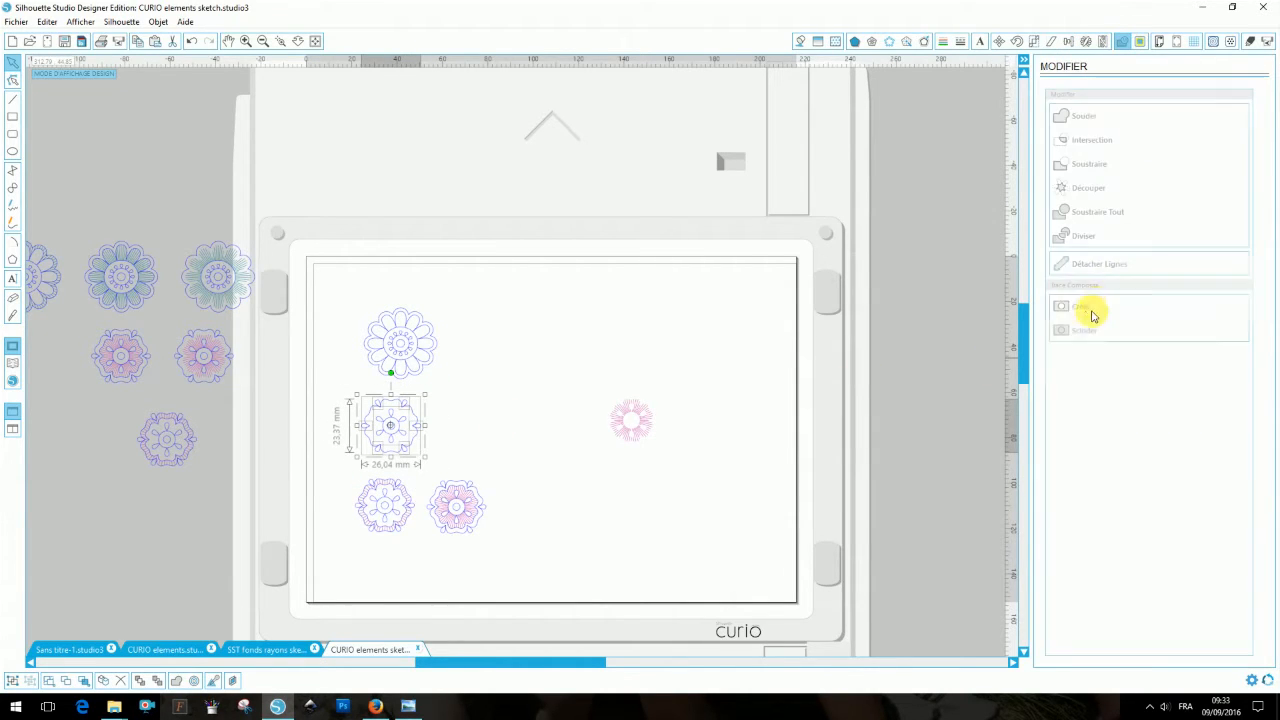
- Centre the simplified small flower and the remaining purple ray fill on each other and place them at the end of the bottom row
left_click(620, 418, "shift")
left_click(1068, 41)
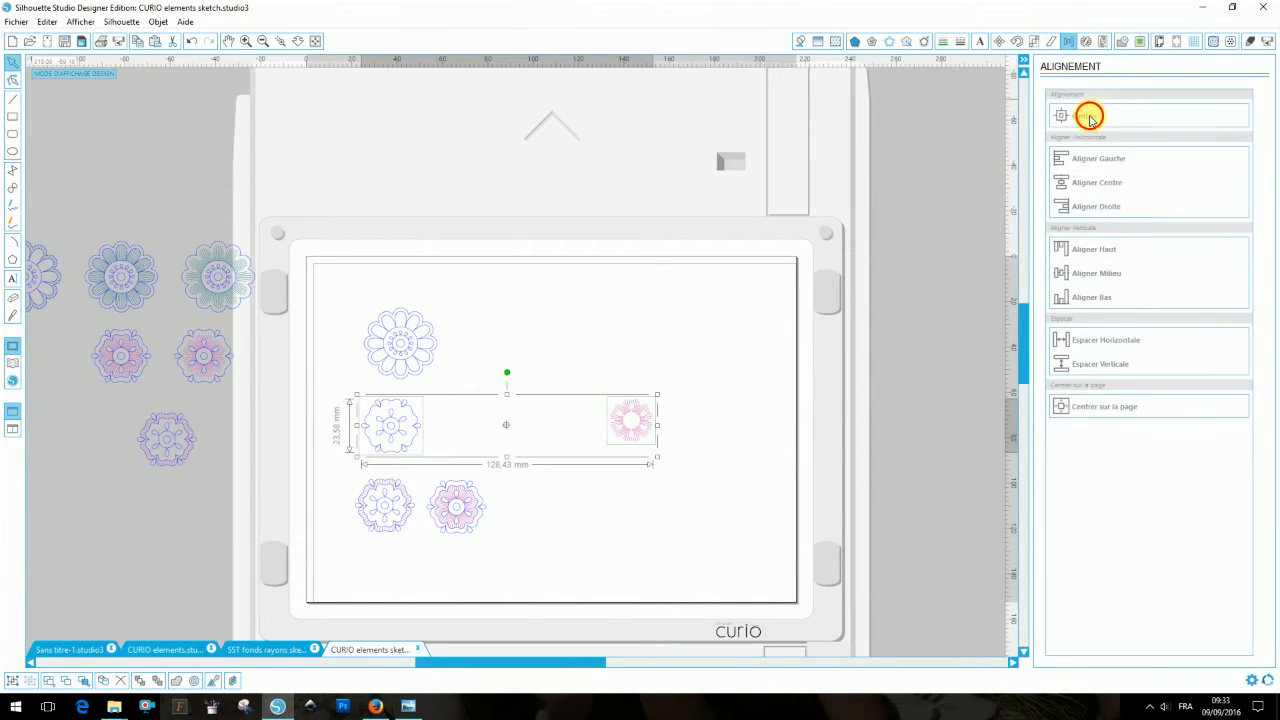
left_click(1089, 116)
left_click_drag(525, 420, 553, 502)
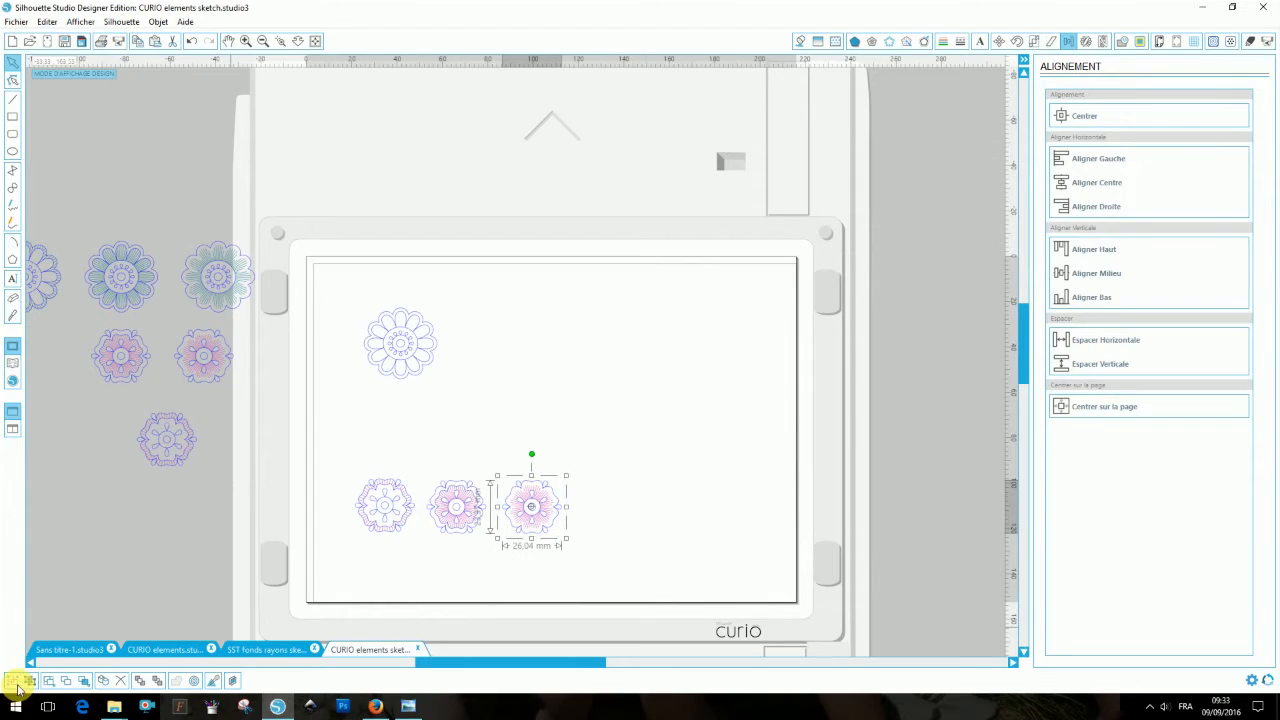
left_click(656, 479)
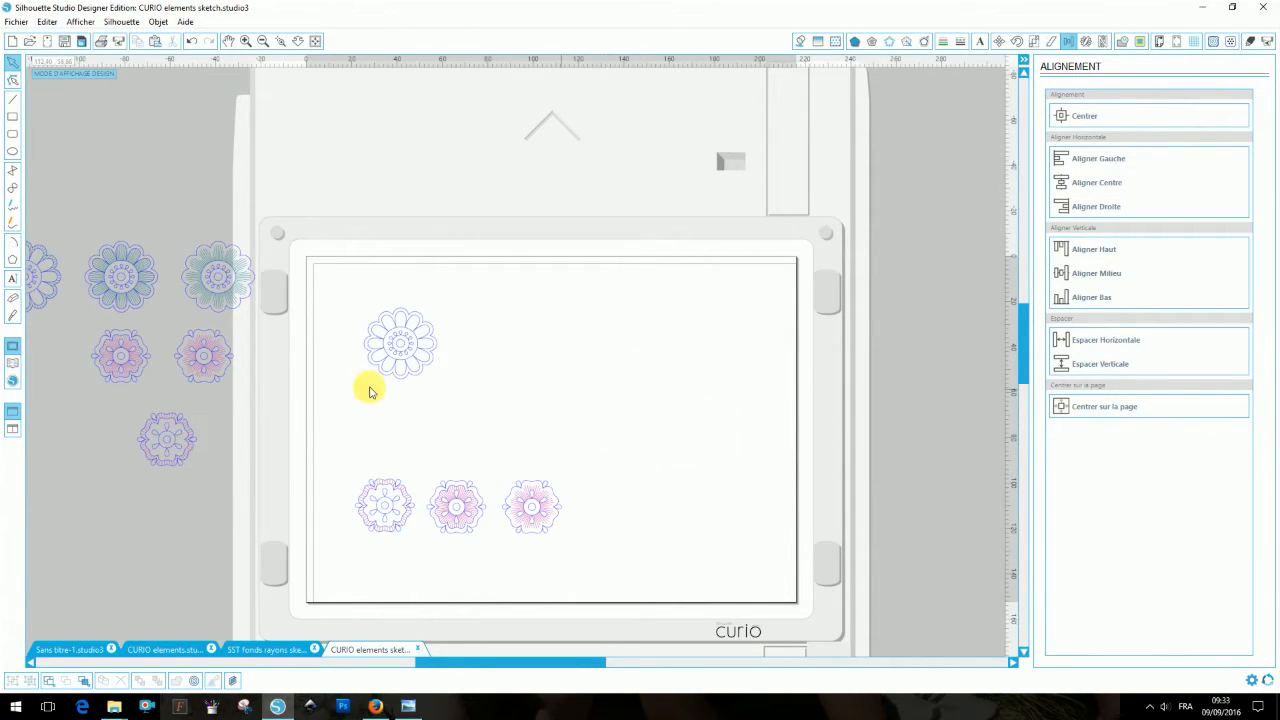
- Move the three finished small flowers together off the page, above the mat
left_click_drag(553, 462, 323, 563)
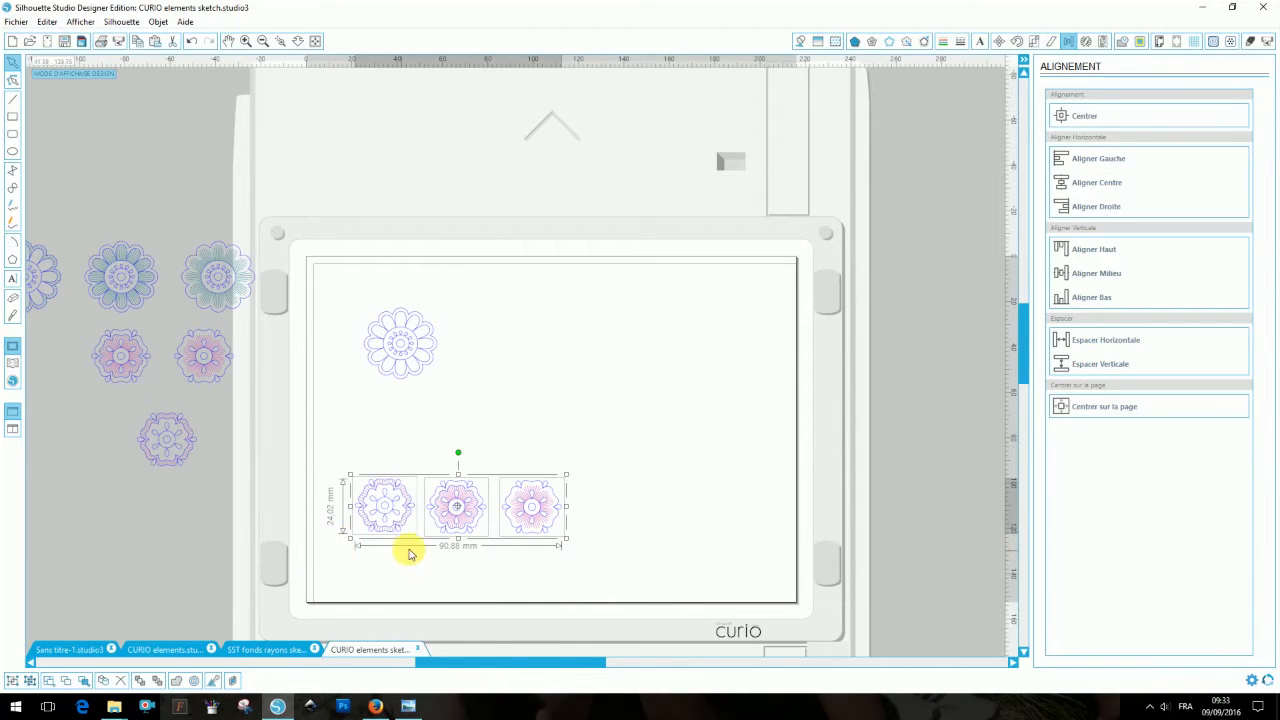
left_click_drag(456, 520, 540, 518)
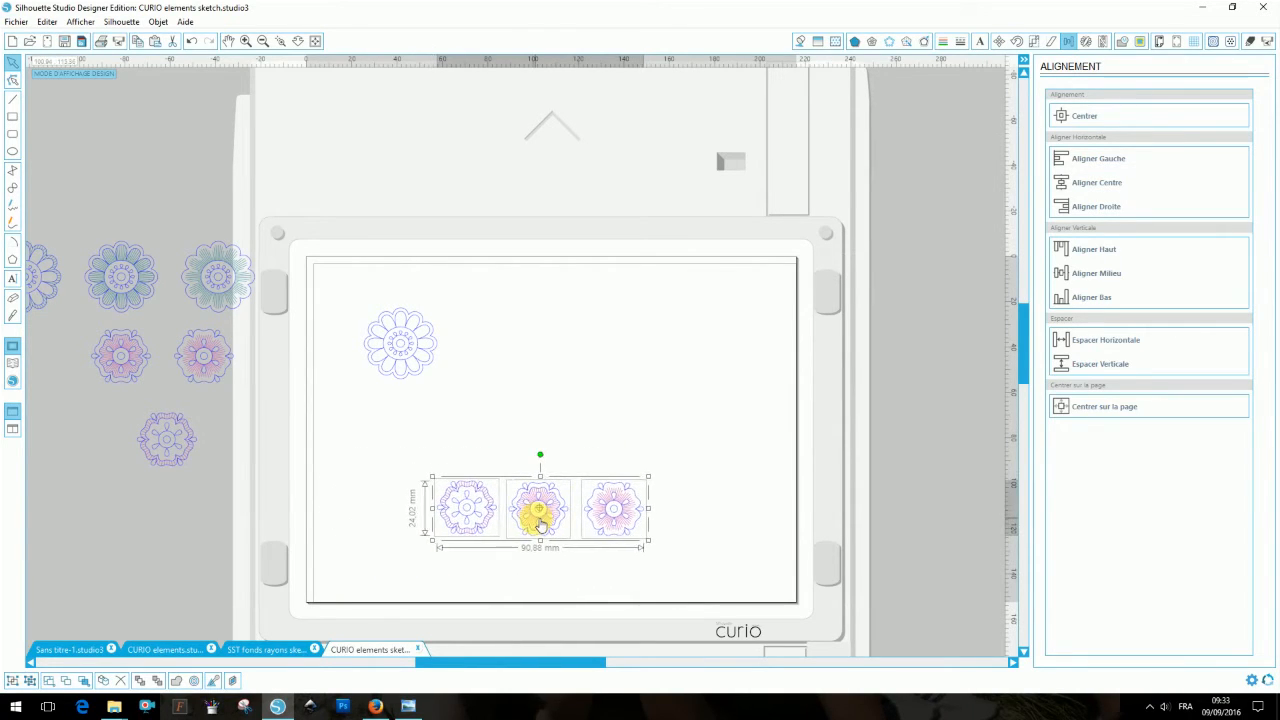
left_click(675, 460)
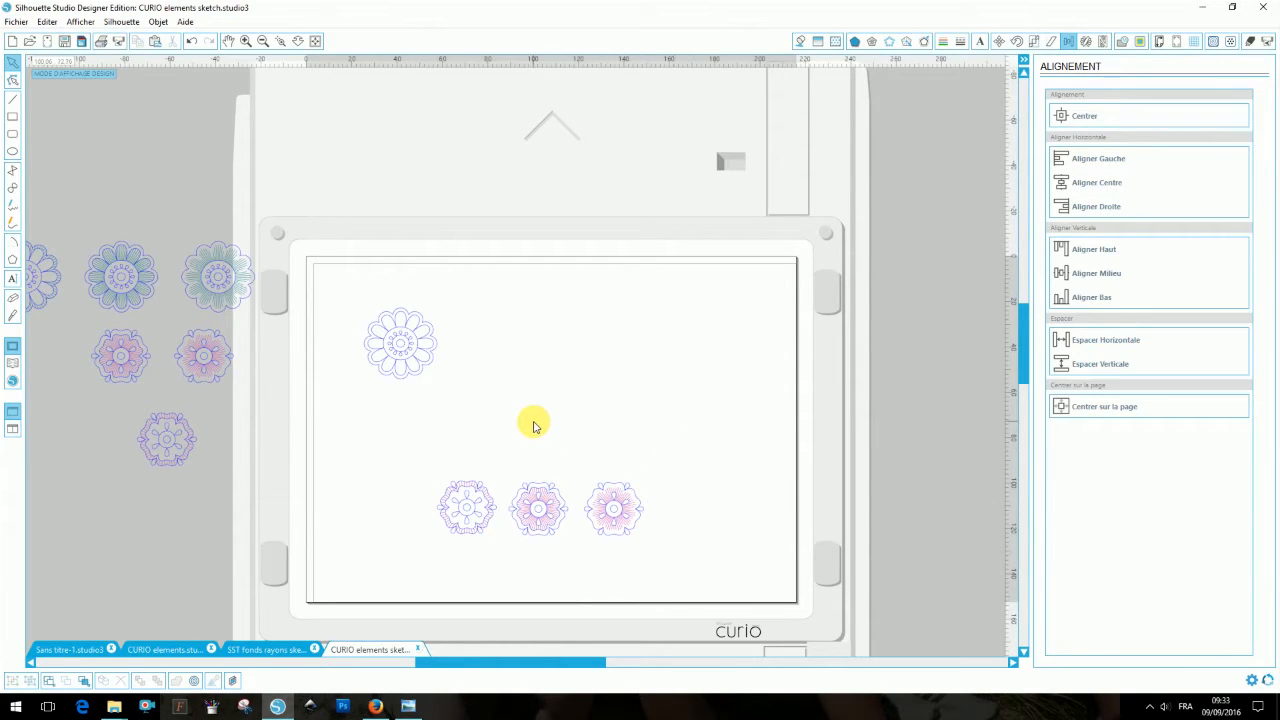
left_click_drag(477, 669, 449, 664)
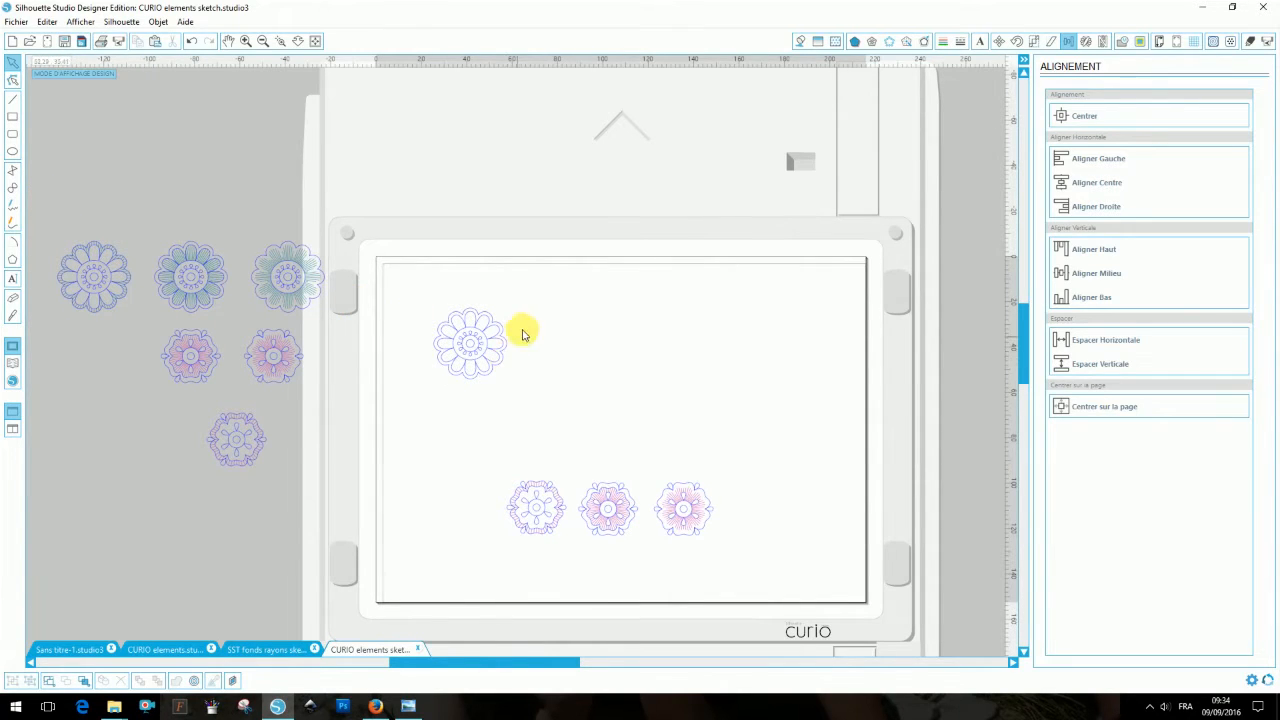
left_click_drag(497, 449, 740, 563)
mouse_move(688, 502)
left_mouse_down()
mouse_move(322, 522)
mouse_move(664, 182)
left_mouse_up()
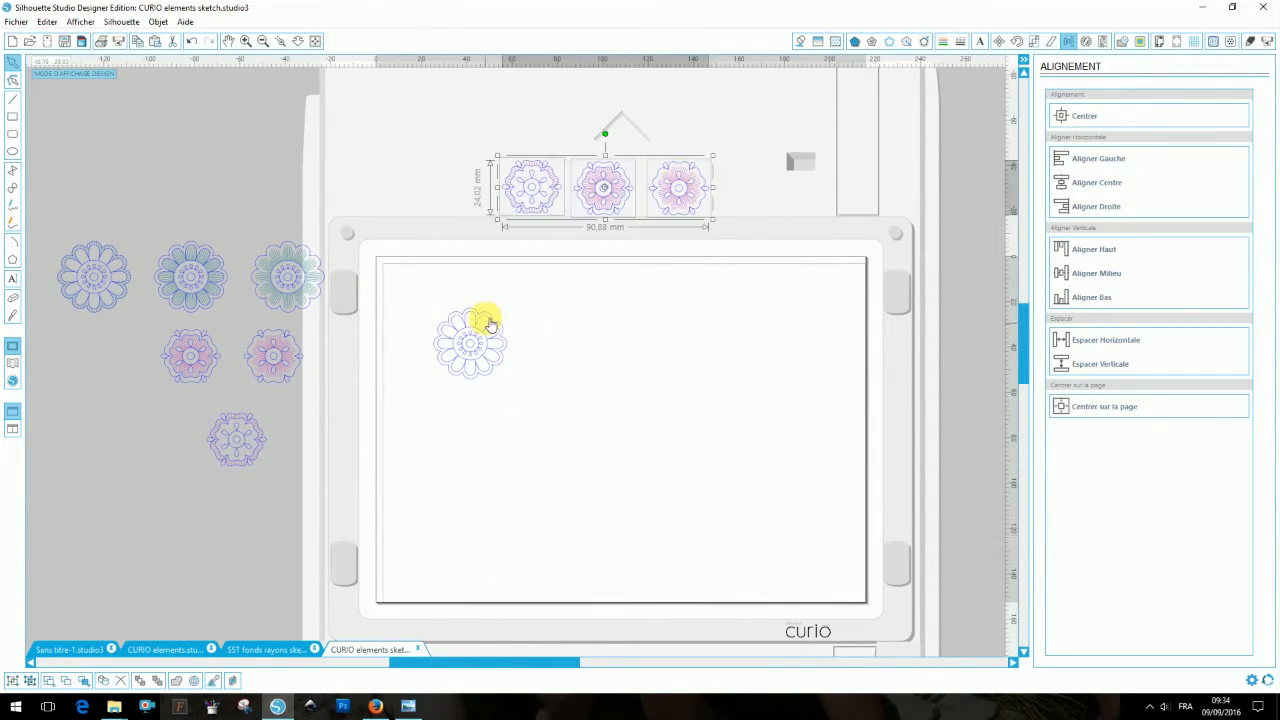
- Place a copy of the large flower's border contours mid-page and bring the teal ray circle from "SST fonds rayons sketch" in behind it
left_click(486, 320)
left_click_drag(517, 378, 514, 400)
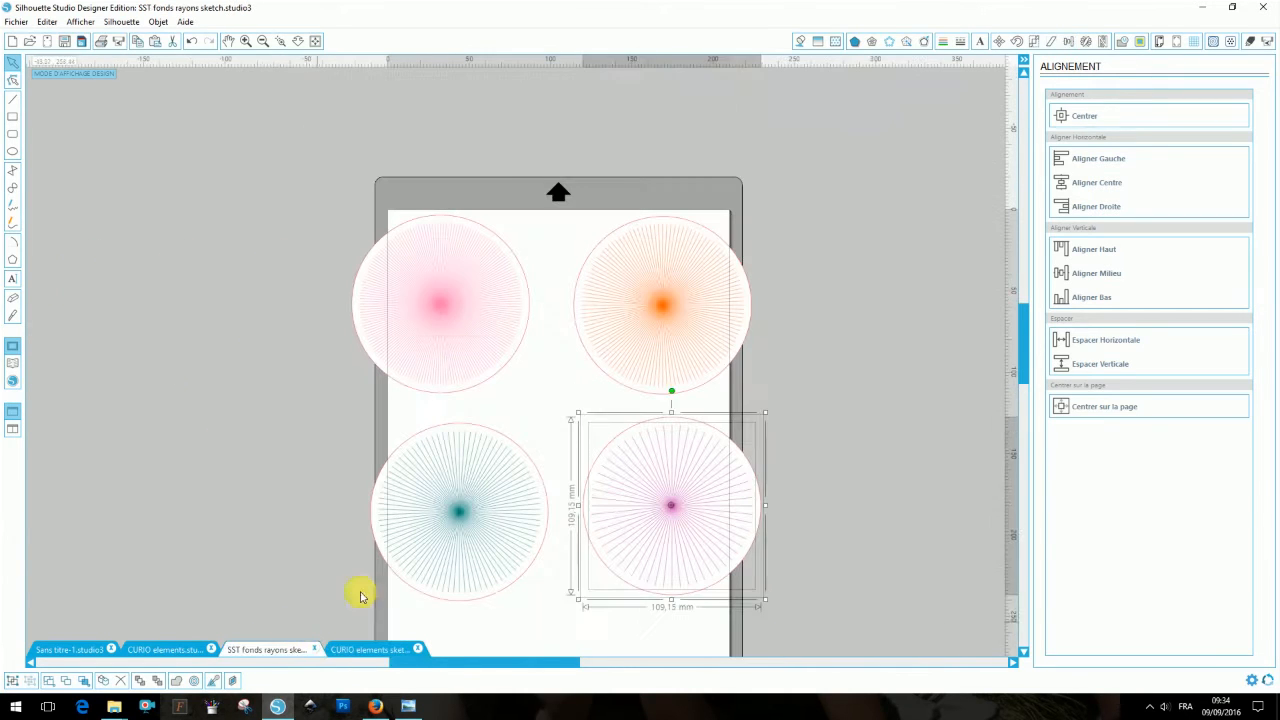
left_click_drag(552, 383, 300, 651)
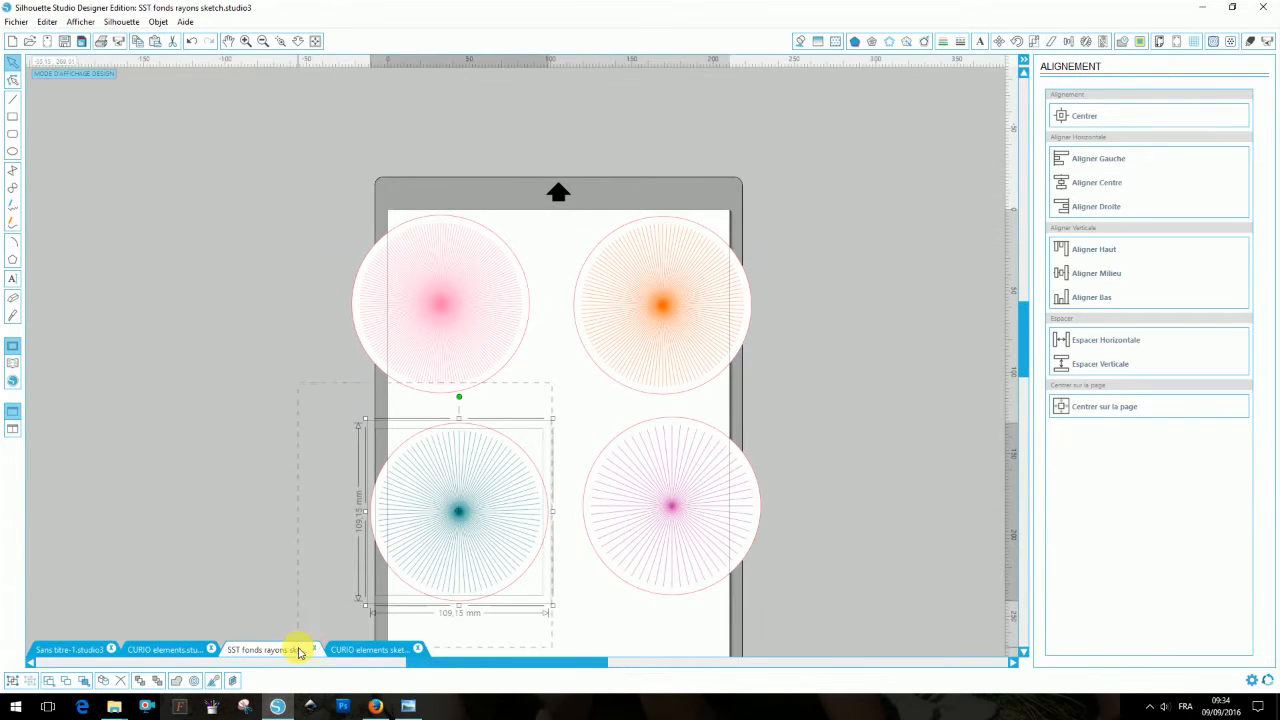
key("ctrl+c")
left_click(348, 651)
key("ctrl+v")
left_click_drag(634, 449, 630, 487)
left_click(159, 681)
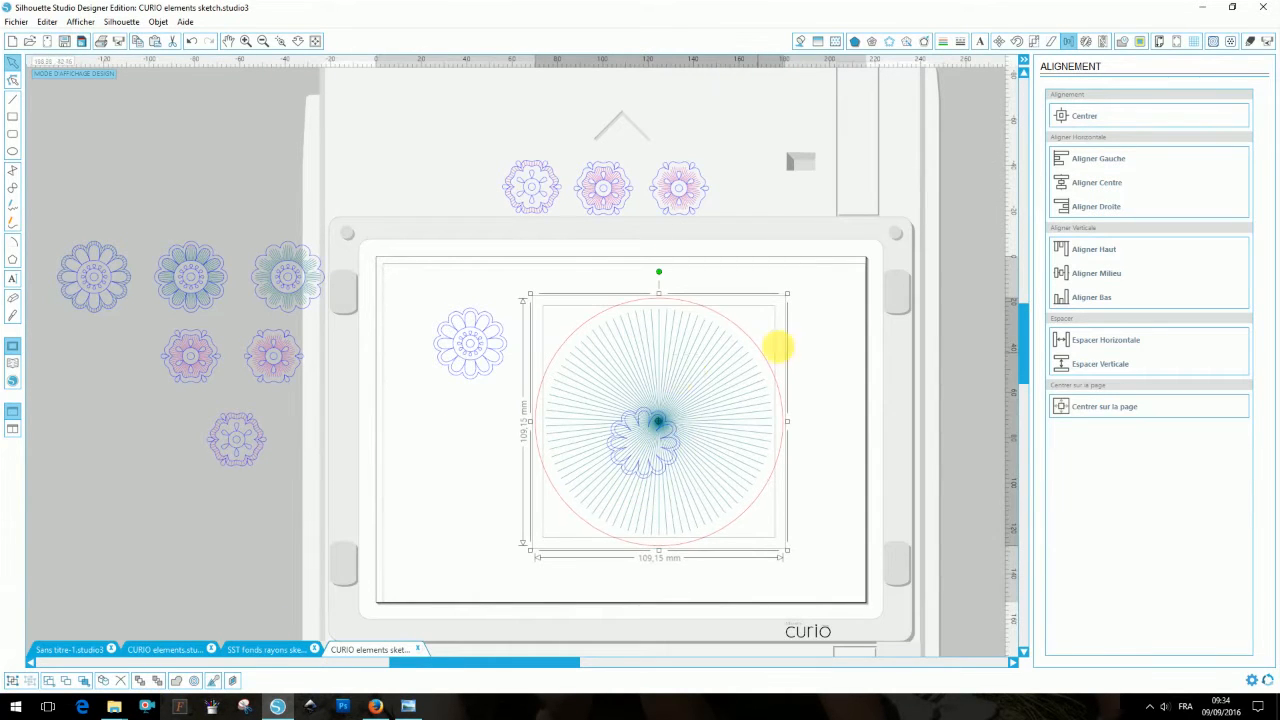
- Centre the teal ray circle on the border contours and subtract the compound outline, keeping rays only in the border band
left_click_drag(779, 346, 608, 466)
left_click(1084, 116)
left_click(755, 341, "shift")
left_click(1123, 38)
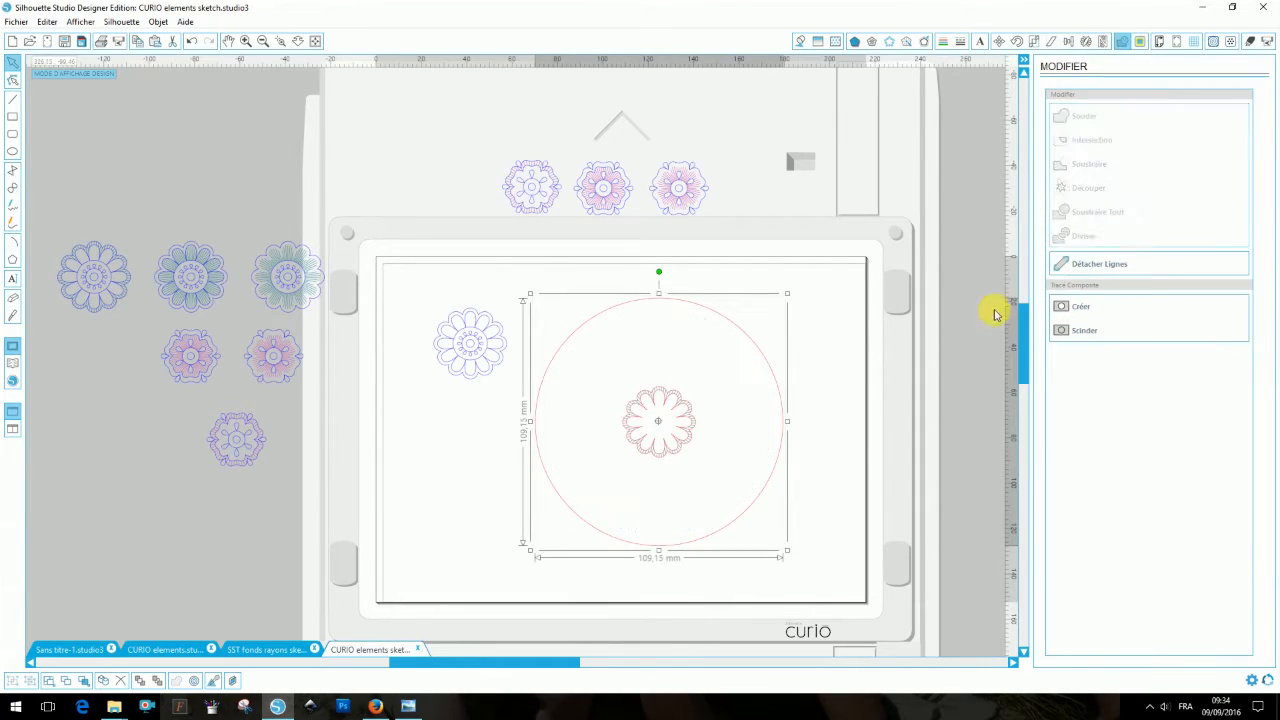
left_click(1090, 112)
left_click_drag(678, 400, 685, 316)
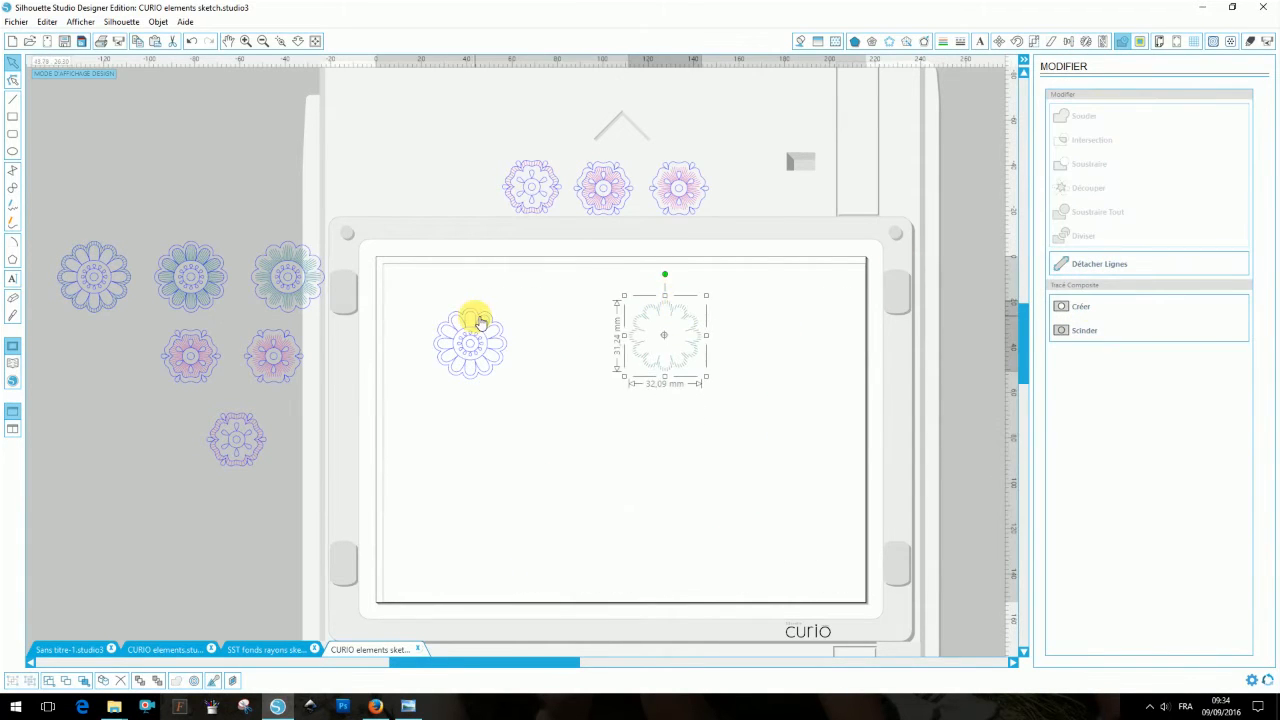
- Duplicate the large flower's inner petals and centre, and place the copy in the lower middle of the page
left_click(471, 323)
key("ctrl+d")
left_click_drag(534, 403, 638, 540)
- Copy the teal ray circle from "SST fonds rayons sketch" into "CURIO elements sketch" and place it over the petal copy
left_click(268, 648)
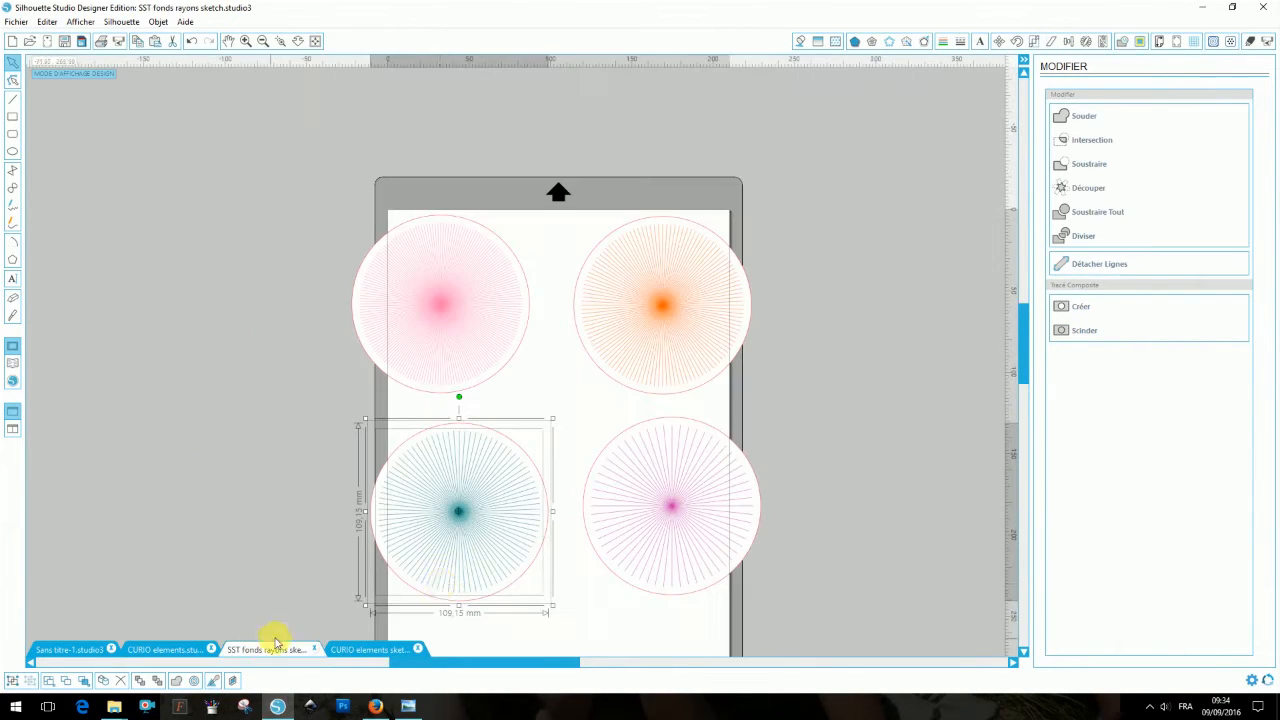
key("ctrl+c")
left_click(380, 650)
key("ctrl+v")
left_click_drag(673, 410, 616, 538)
- Send the teal ray circle behind the petal copy and centre the two on each other
left_click_drag(800, 368, 323, 643)
left_click(508, 506, "shift")
left_click(508, 506, "shift")
left_click(508, 506, "shift")
left_click(505, 500)
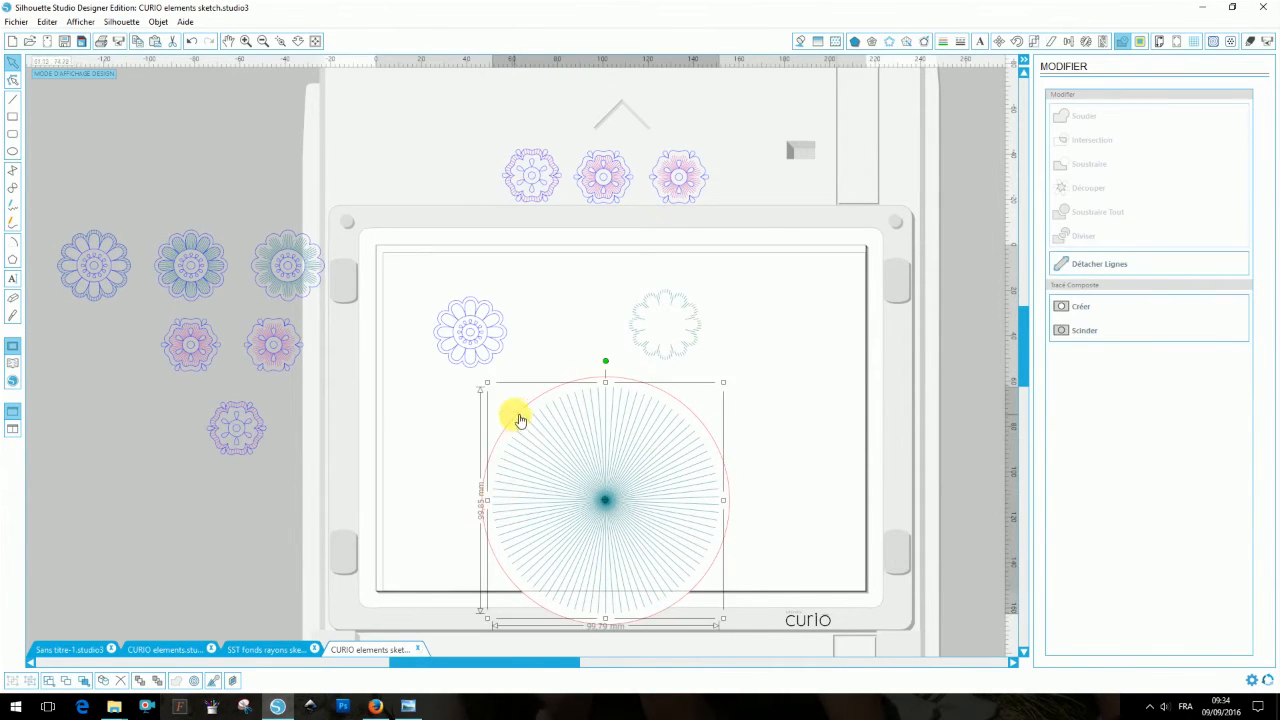
left_click(515, 416, "shift")
left_click(158, 681)
left_click(612, 522, "shift")
left_click(1069, 41)
left_click(1084, 116)
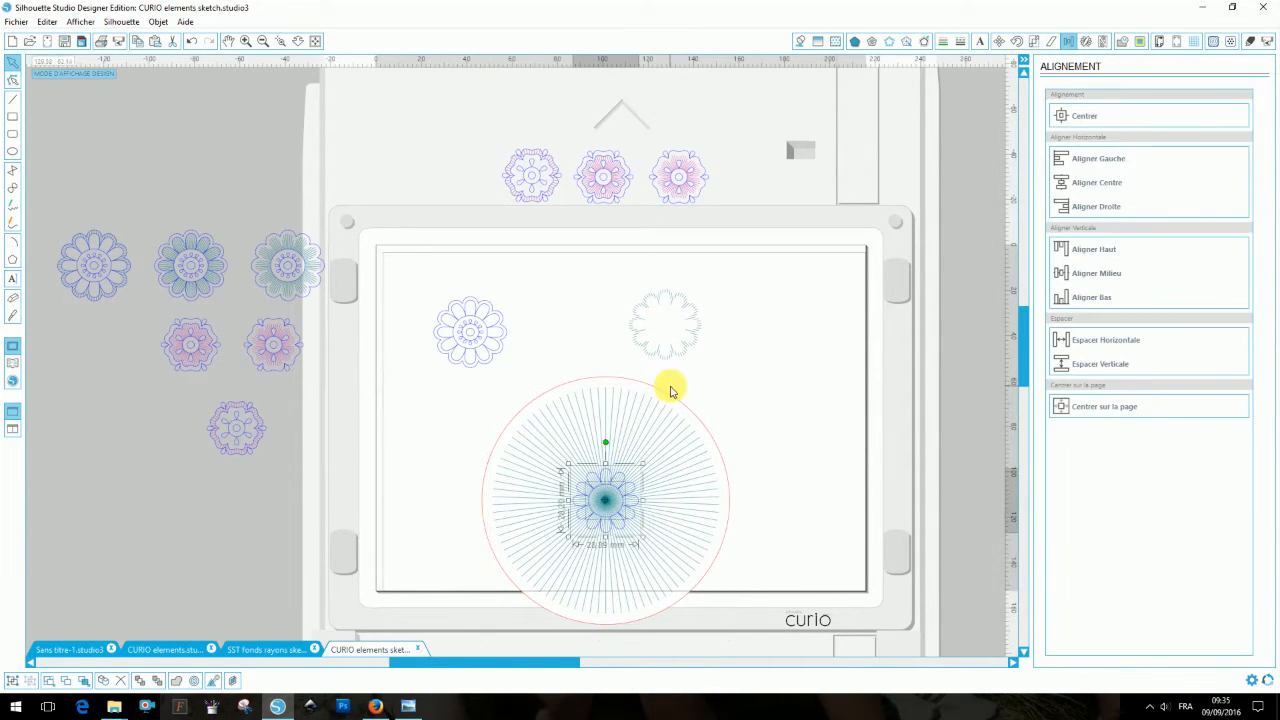
- Combine the petal copy with the large red circle into a compound path and subtract it from the teal rays
left_click(1122, 41)
left_click(1063, 308)
left_click(1088, 164)
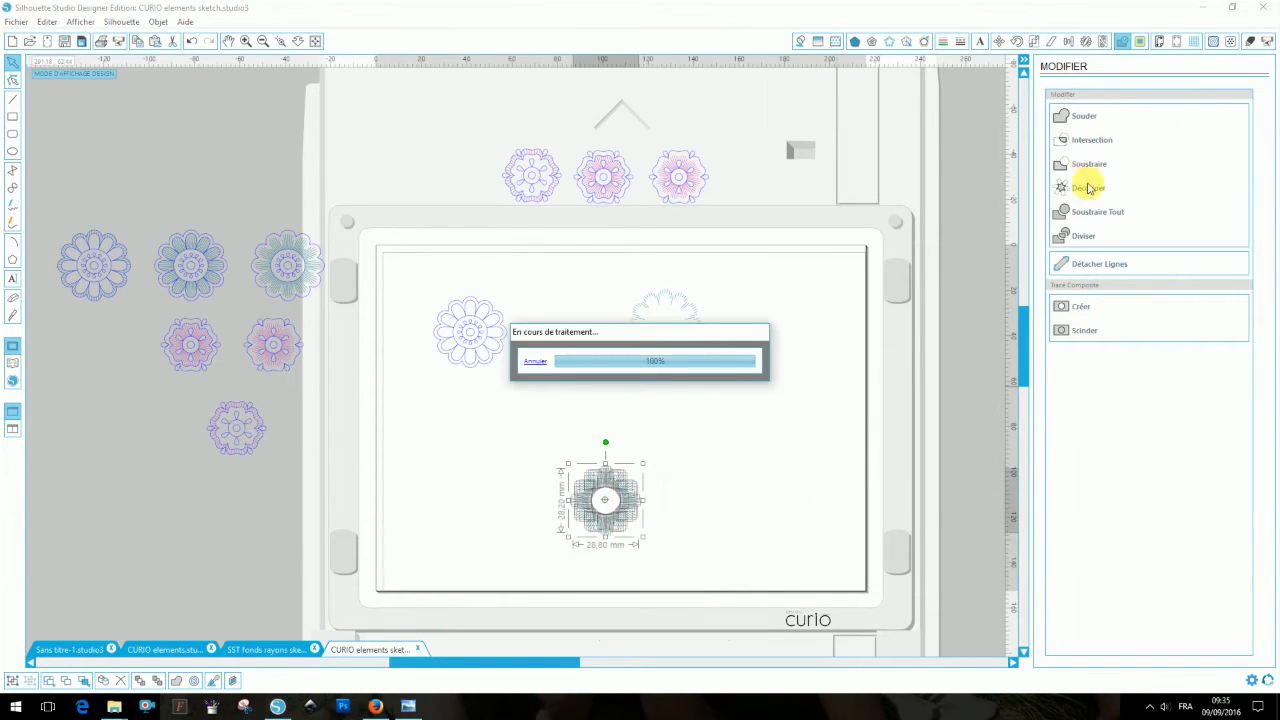
- Move the trimmed petal rays to the upper right of the page, duplicate the large flower outline twice and place one copy below them
left_click_drag(619, 480, 849, 296)
left_click_drag(516, 286, 420, 388)
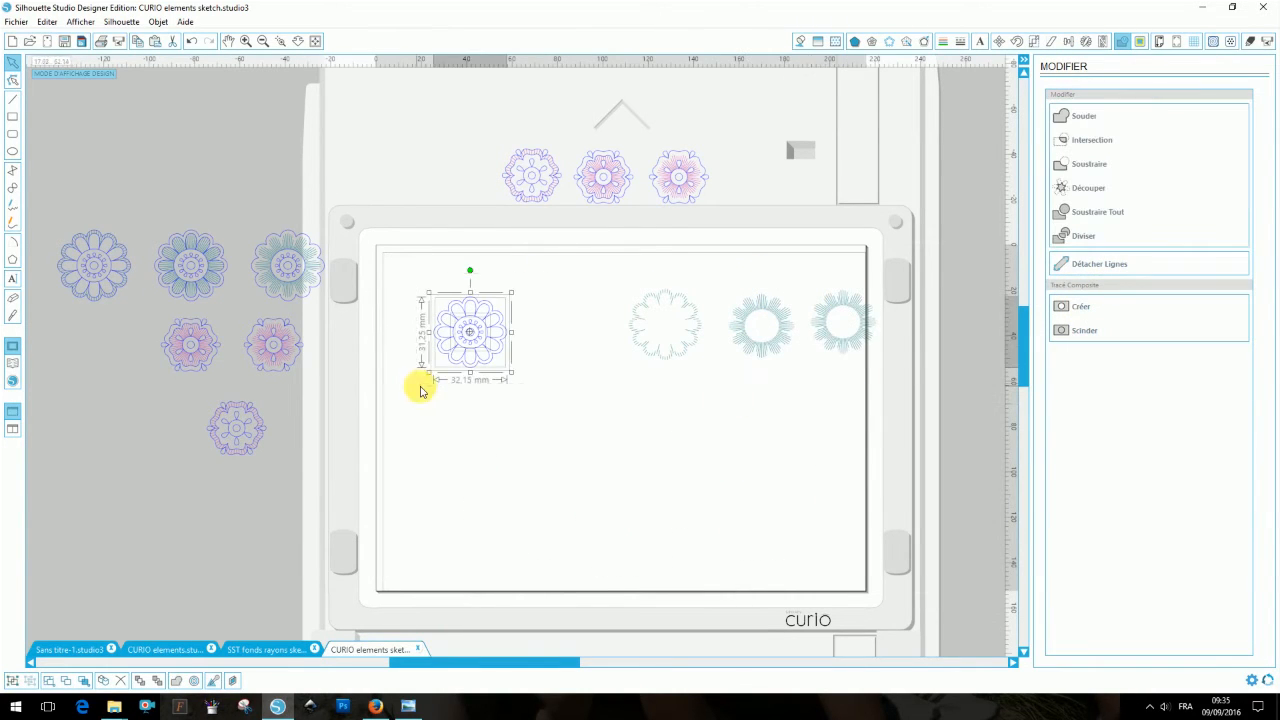
key("ctrl+c")
key("ctrl+v")
key("ctrl+v")
left_click_drag(530, 400, 843, 416)
- Turn the flower copy below the rightmost petal rays into a compound path, centre it on those rays and group them
left_click(1060, 311)
left_click_drag(893, 284, 785, 446)
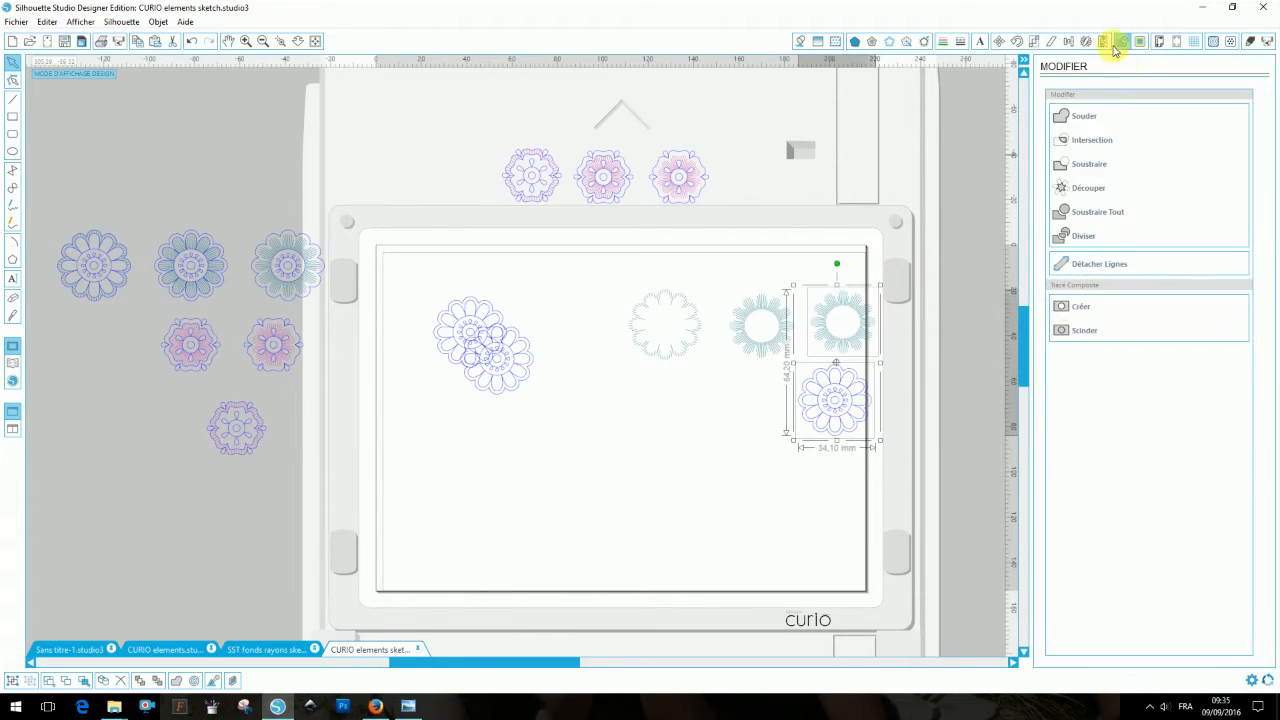
left_click(1069, 41)
left_click(1063, 116)
left_click(13, 681)
- Place the second large flower copy below the middle teal rays, make it a compound path, centre it on the rays and group both
left_click_drag(555, 320, 474, 402)
left_click_drag(497, 360, 762, 431)
left_click(1122, 41)
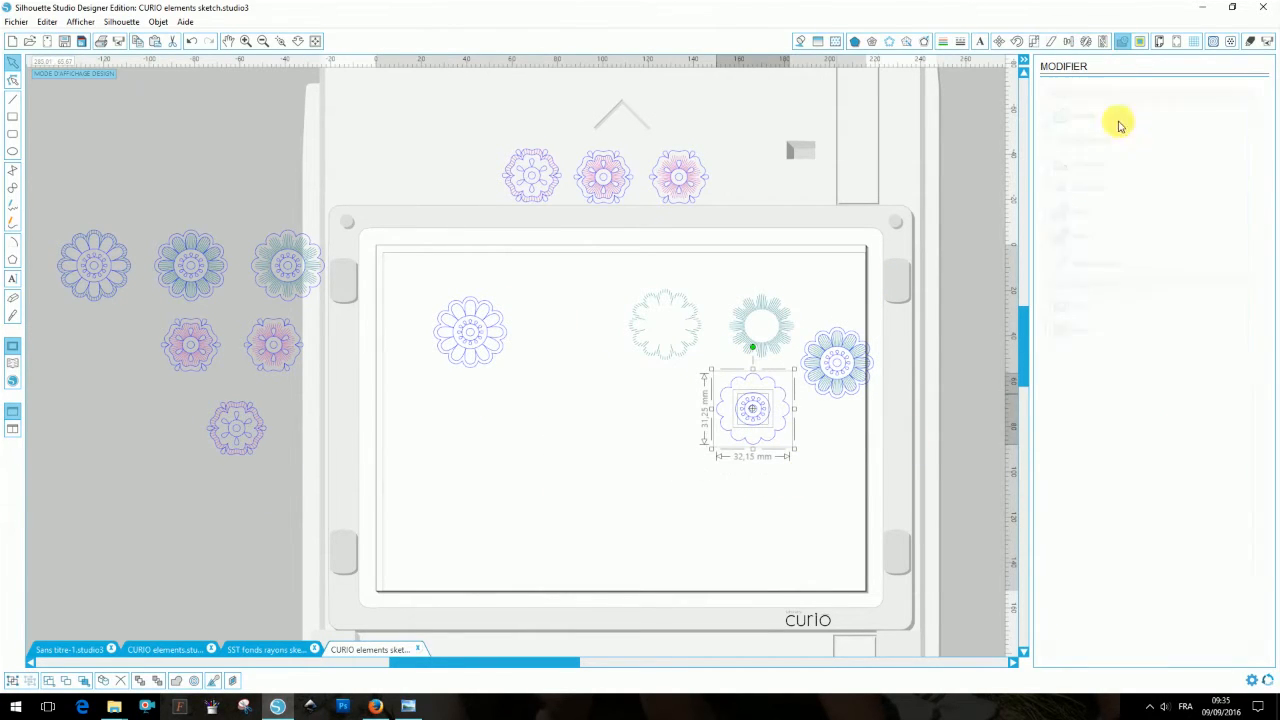
left_click(1075, 311)
left_click(790, 323, "shift")
left_click(1069, 41)
left_click(1087, 115)
left_click(13, 681)
- Make the original large flower outline a compound path, centre it on the teal border rays and group the two
left_click_drag(403, 272, 566, 421)
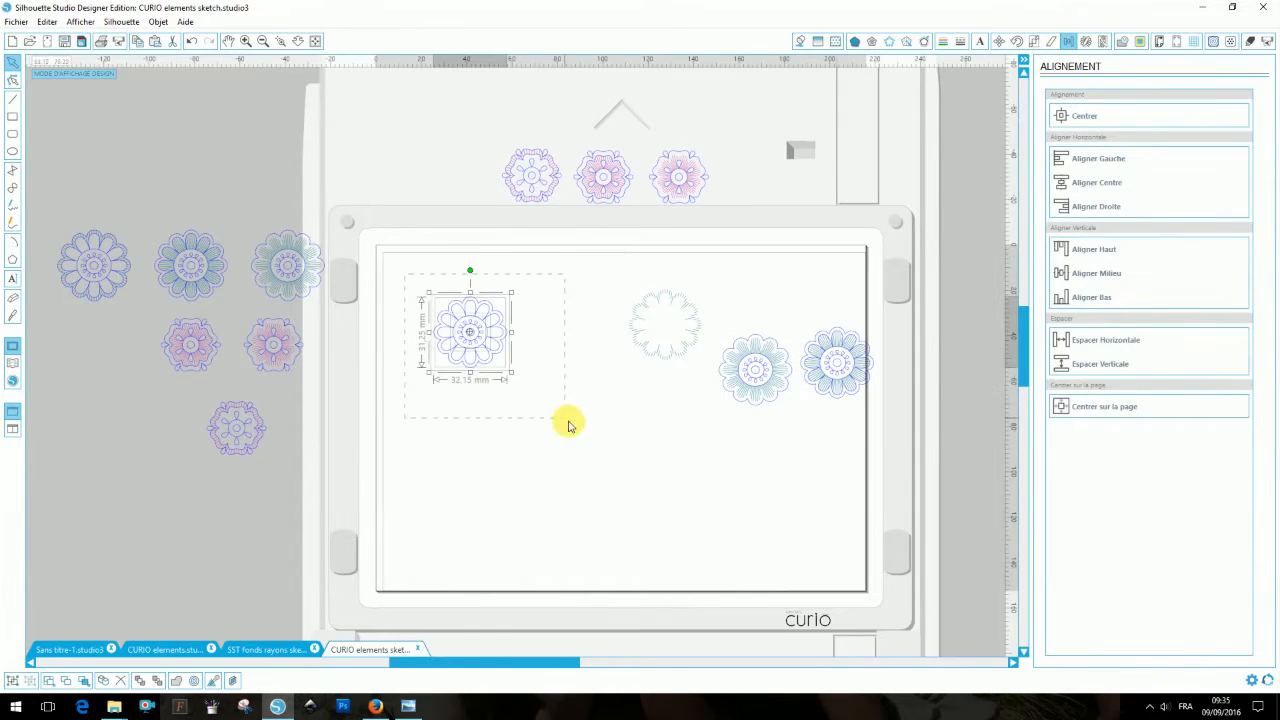
left_click(1122, 41)
left_click(1068, 308)
left_click(692, 325, "shift")
left_click(1069, 41)
left_click(1077, 118)
left_click(13, 681)
- Arrange the small and large sketch flowers in two rows on the page and delete the spare flowers beside it
left_click_drag(568, 309, 527, 307)
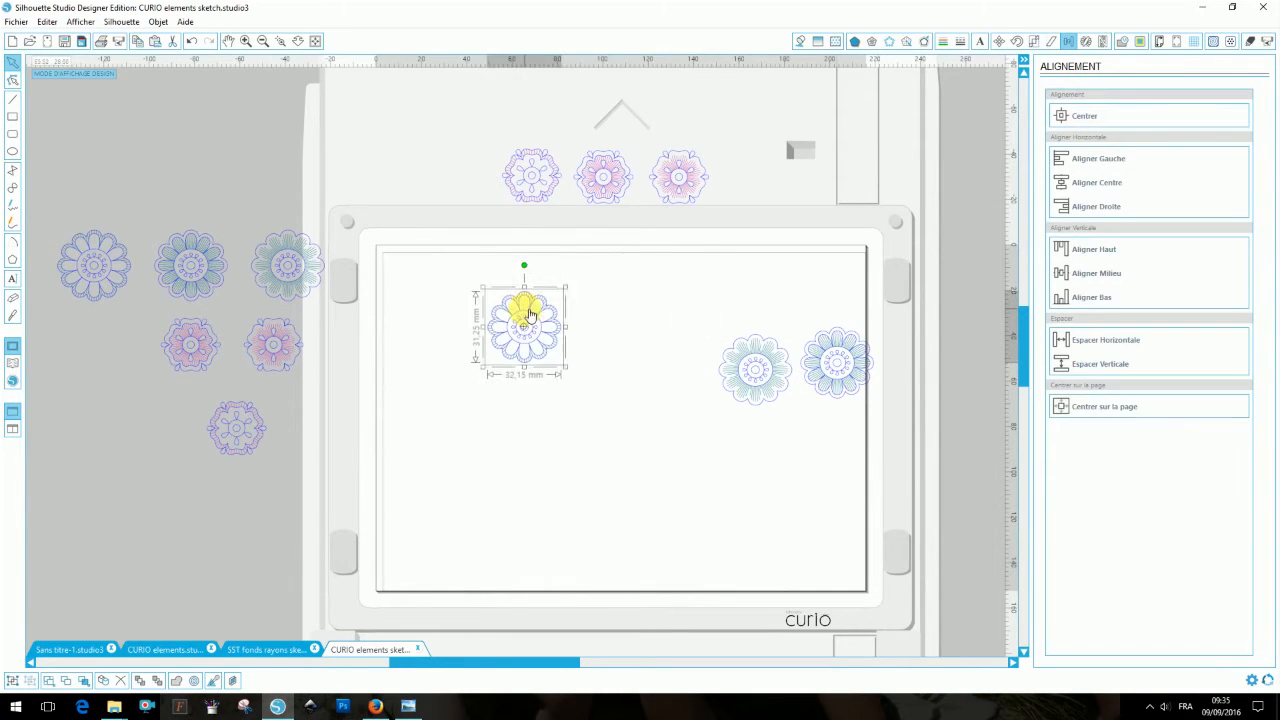
left_click_drag(837, 362, 611, 323)
left_click_drag(755, 370, 699, 324)
left_click_drag(475, 120, 775, 405)
left_click_drag(685, 338, 695, 482)
left_click(818, 433)
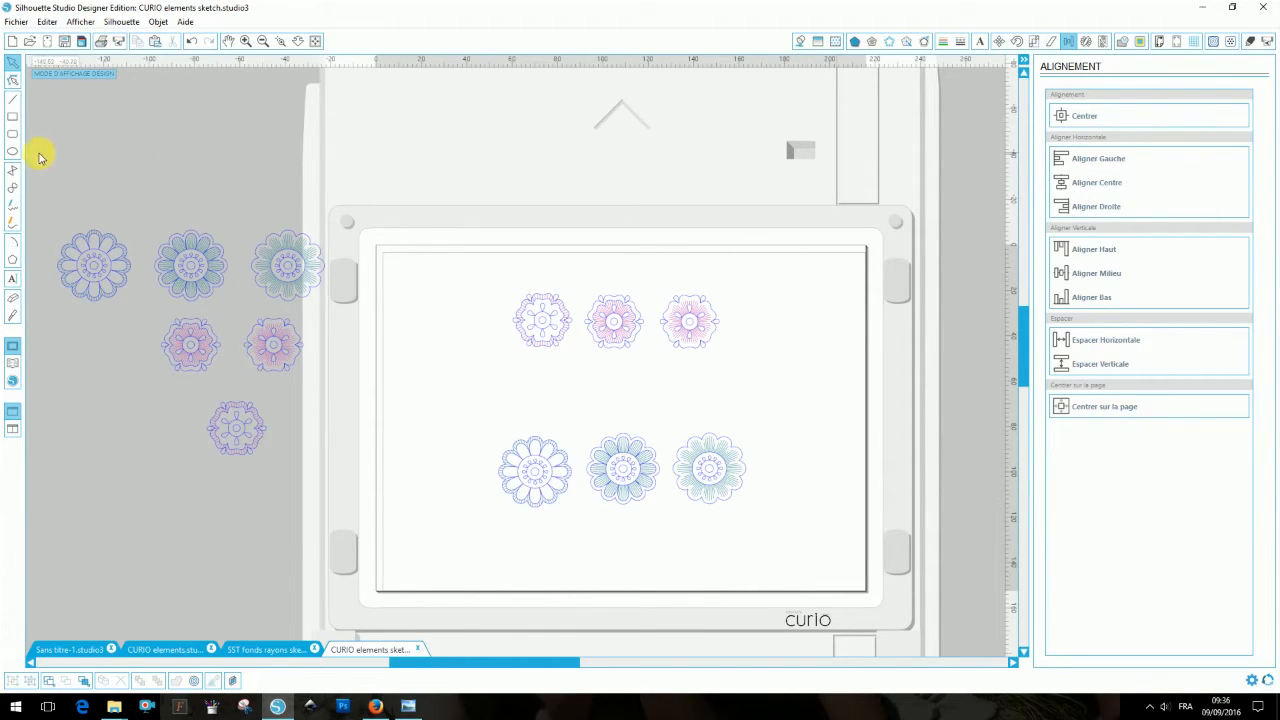
left_click_drag(38, 153, 391, 547)
key("Delete")
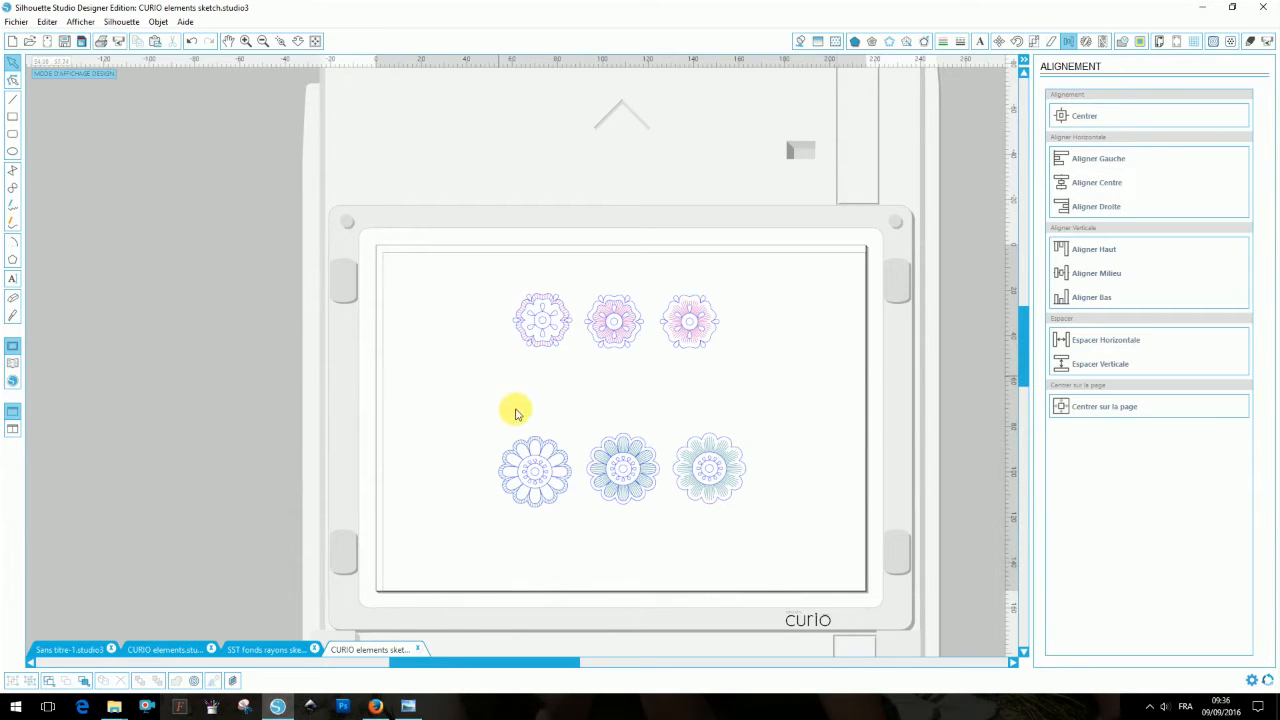
- Copy the rightmost purple and teal flowers from "CURIO elements sketch" into "Sans titre-1" and place them left of the card frame
left_click(66, 650)
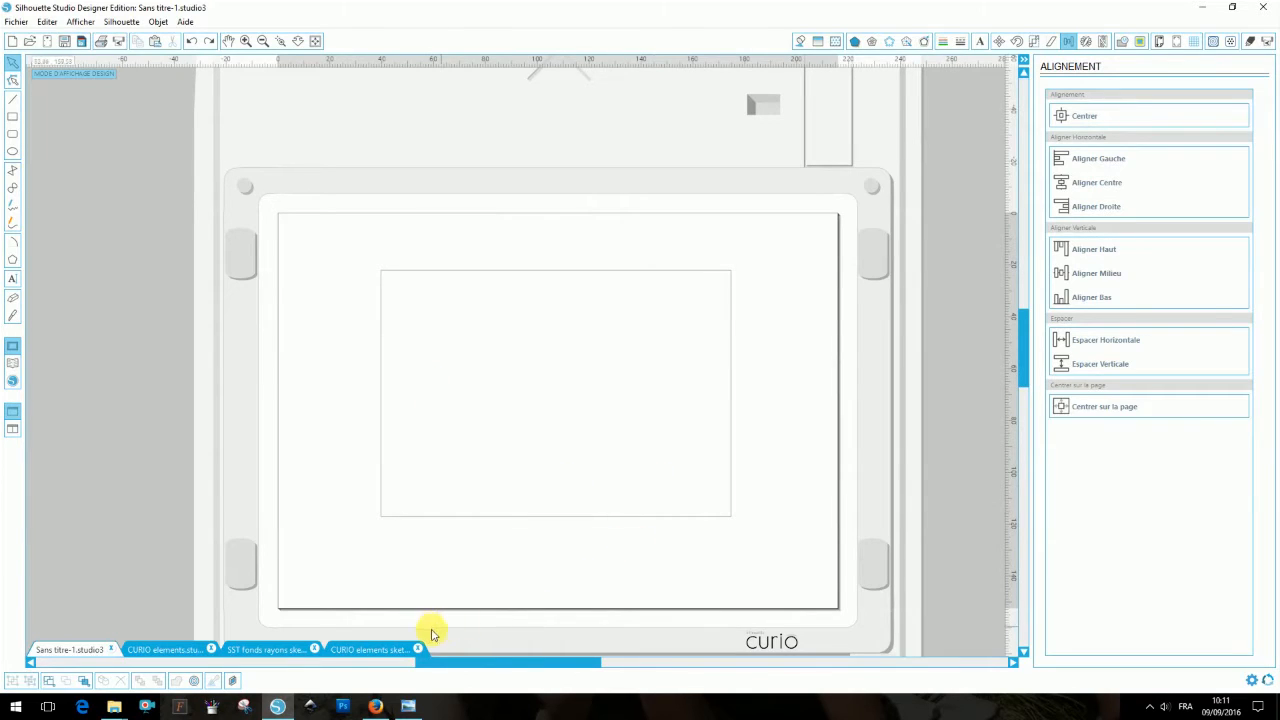
left_click(381, 650)
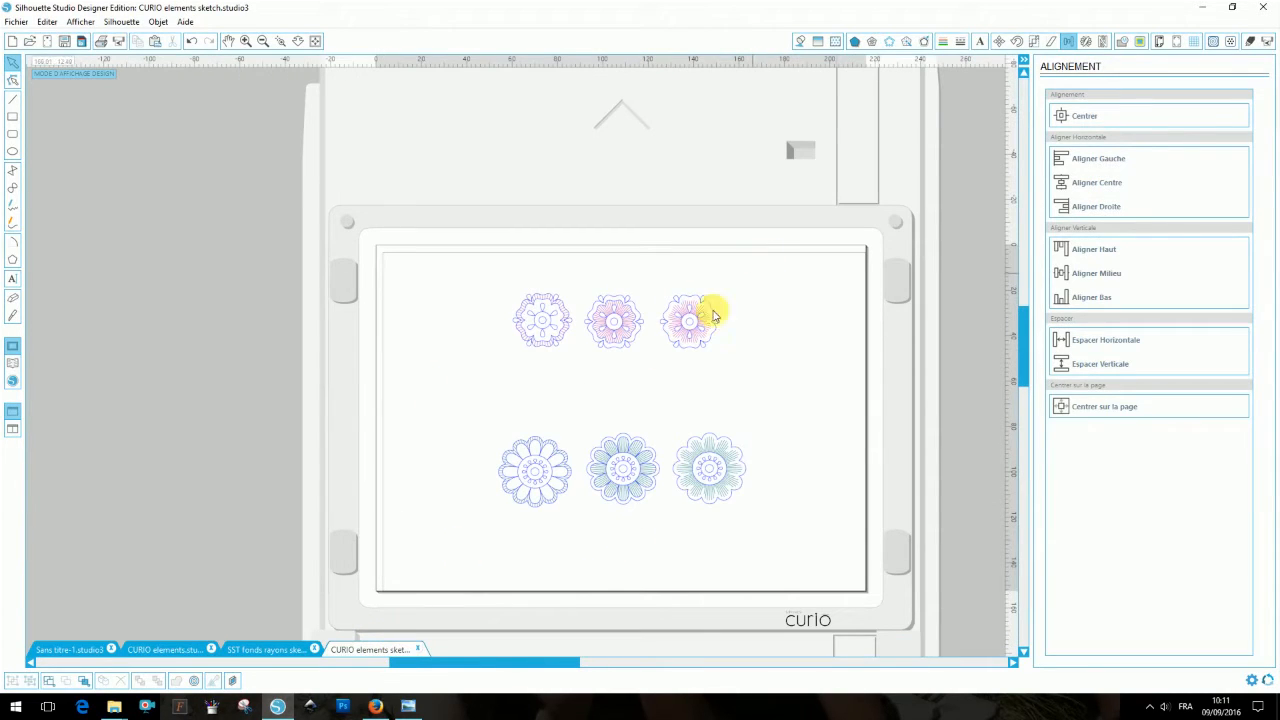
left_click(690, 462, "shift")
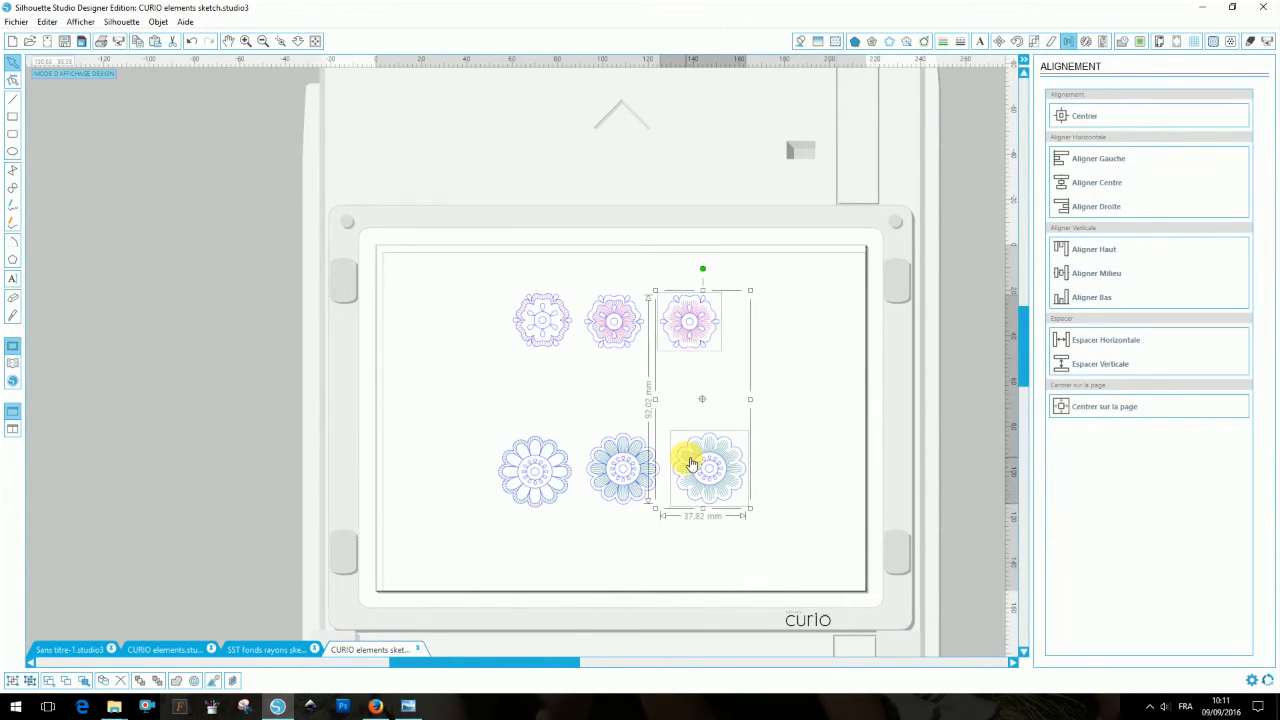
left_click(53, 651)
key("ctrl+v")
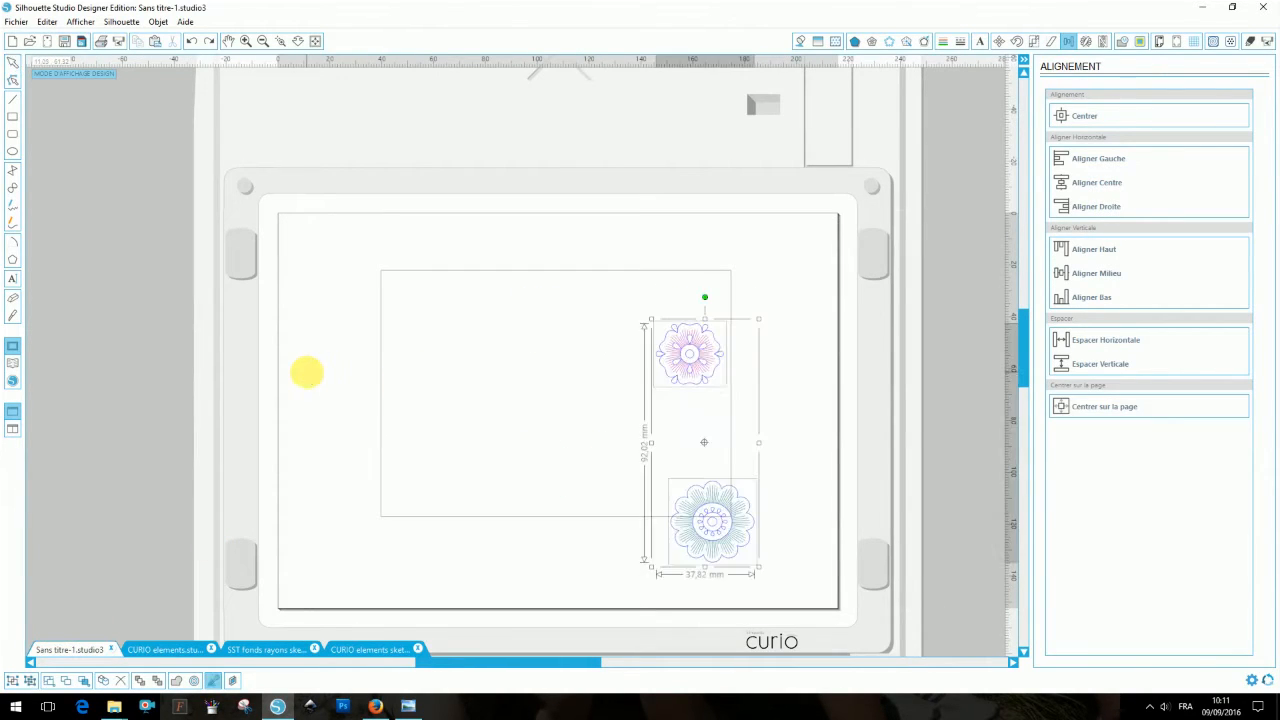
left_click_drag(709, 363, 270, 292)
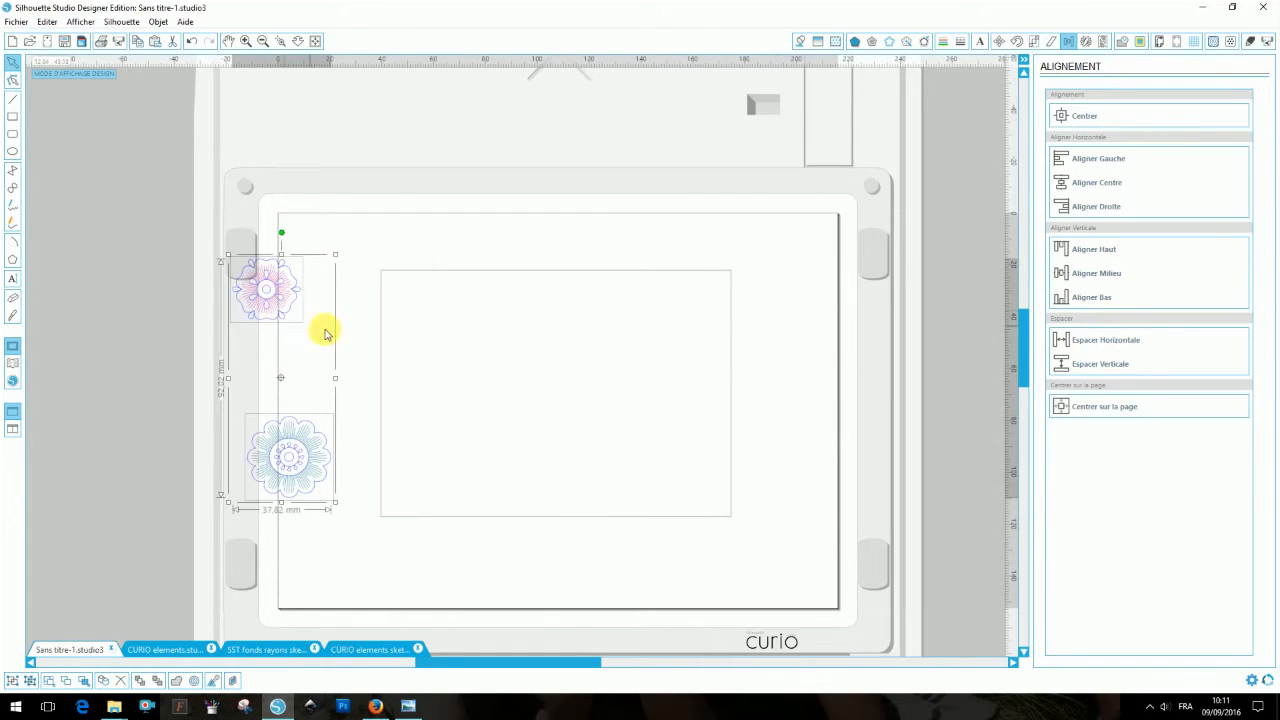
left_click(350, 333)
- Copy one leaf, one dotted arc and the three swirls from "CURIO elements" into "Sans titre-1" and place them left of the card frame
left_click(163, 650)
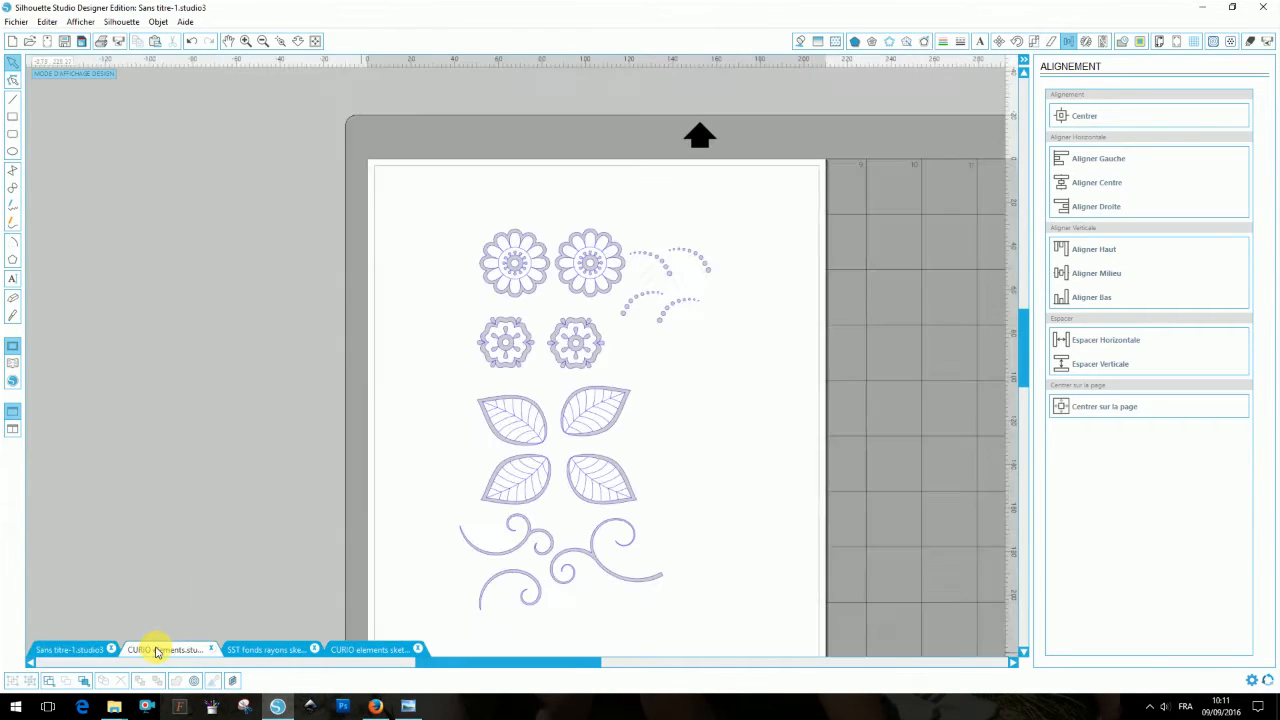
left_click(515, 405)
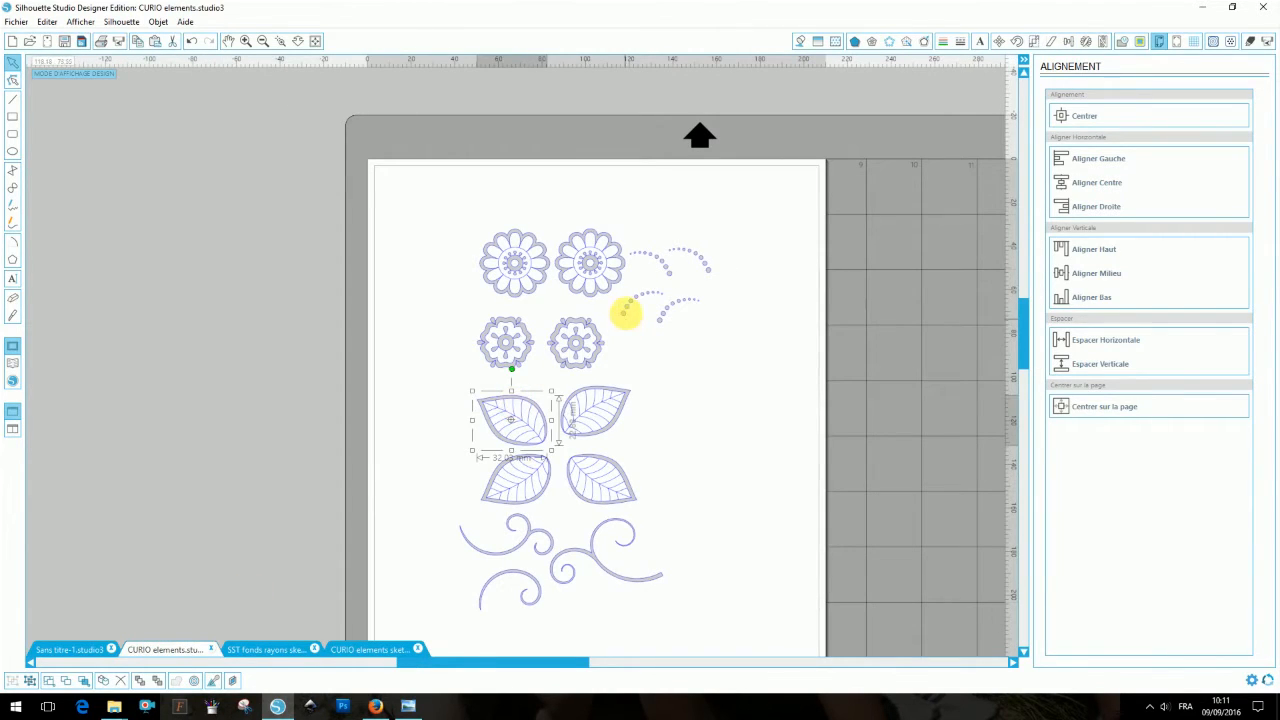
left_click(623, 306, "shift")
left_click_drag(412, 488, 676, 627)
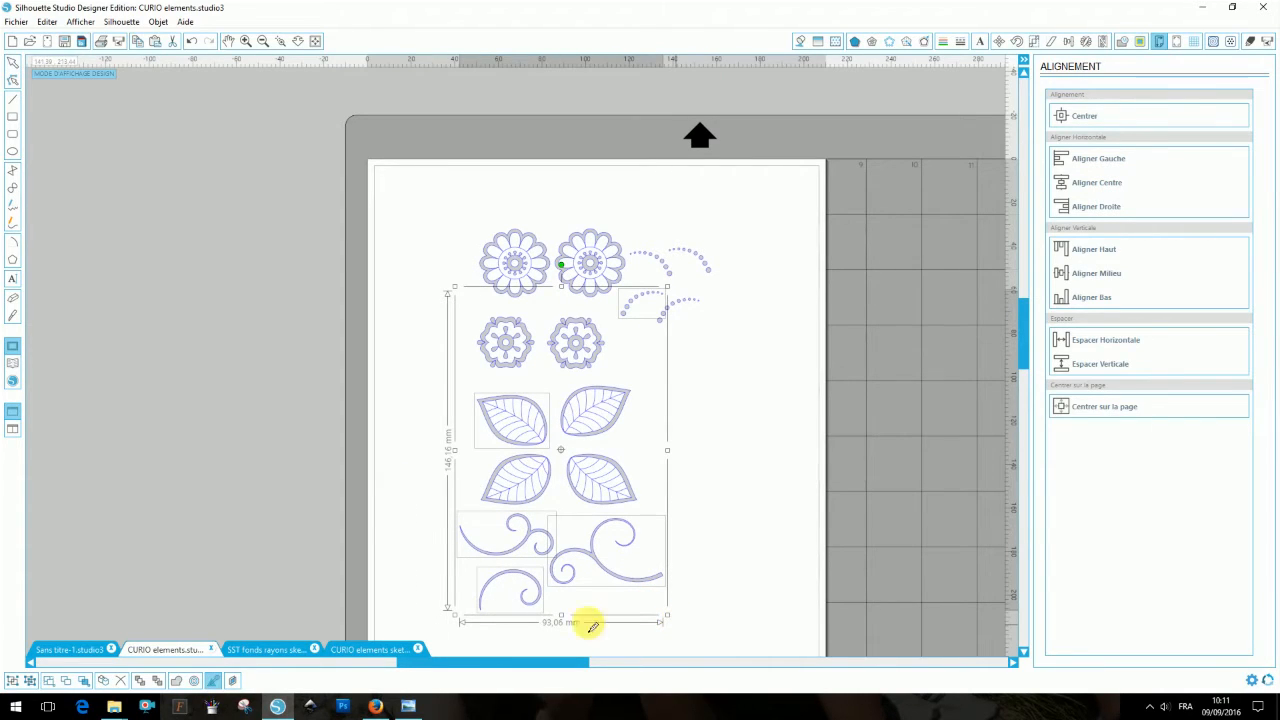
left_click(78, 649)
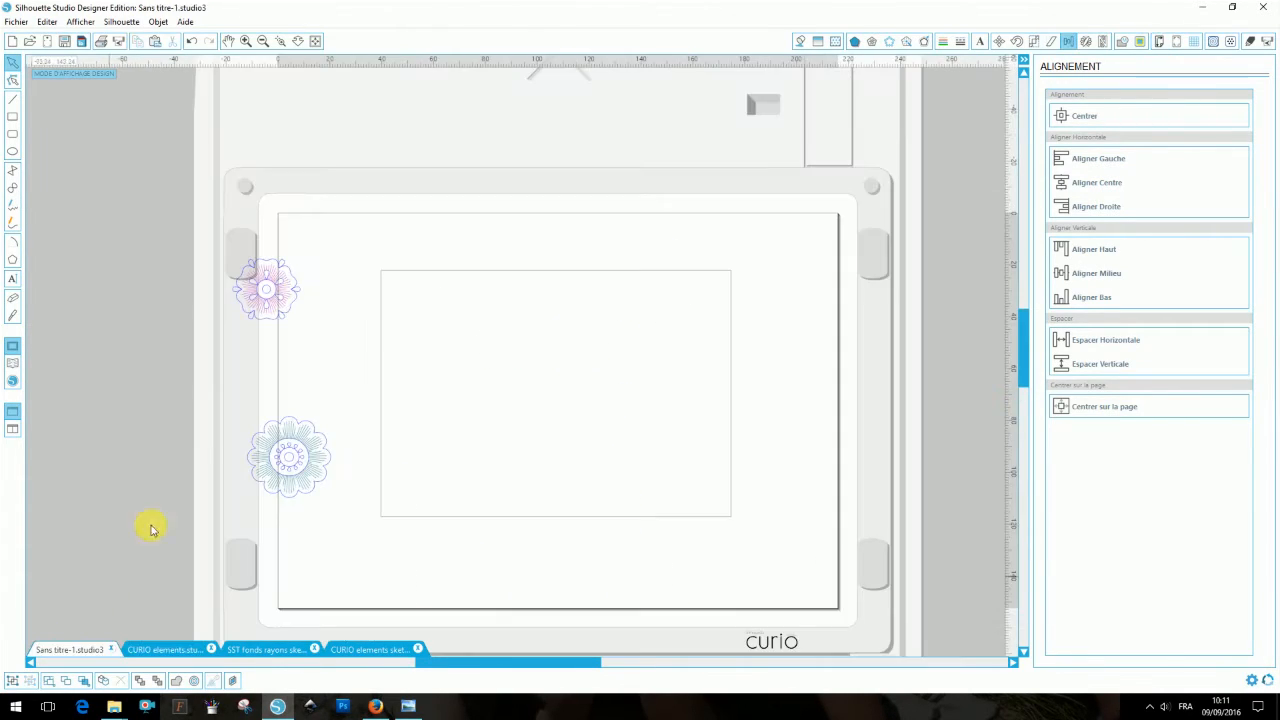
key("ctrl+v")
left_click_drag(584, 547, 200, 374)
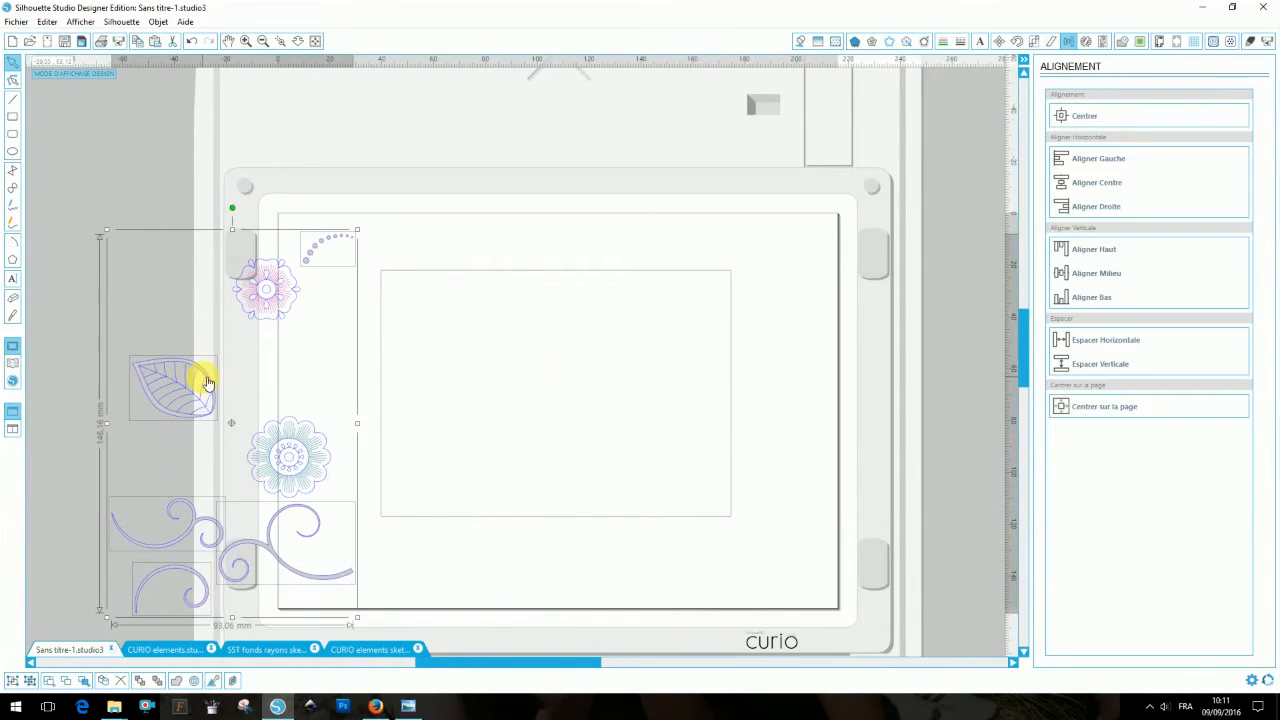
left_click(183, 328)
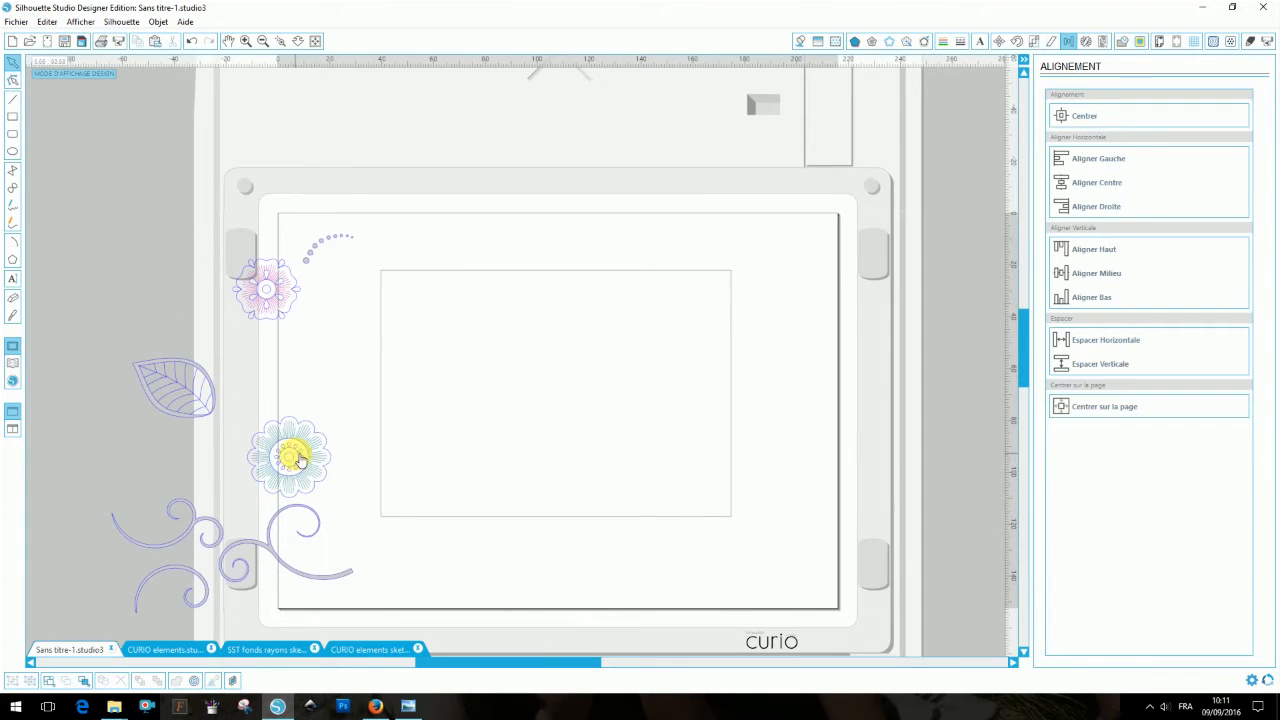
- Place the teal flower in the frame's lower-left corner with a purple flower beside it, and rotate the leaf above them
left_click_drag(303, 443, 468, 443)
left_click_drag(266, 289, 472, 410)
left_click_drag(208, 378, 466, 310)
left_click_drag(431, 264, 458, 317)
- Position a forked swirl with a dotted arc above the teal flower and the long swirl beside the lower purple flower
left_click_drag(216, 527, 491, 374)
left_click_drag(314, 240, 494, 322)
right_click(637, 439)
left_click_drag(277, 557, 550, 493)
left_click(690, 273)
left_click_drag(564, 391, 585, 406)
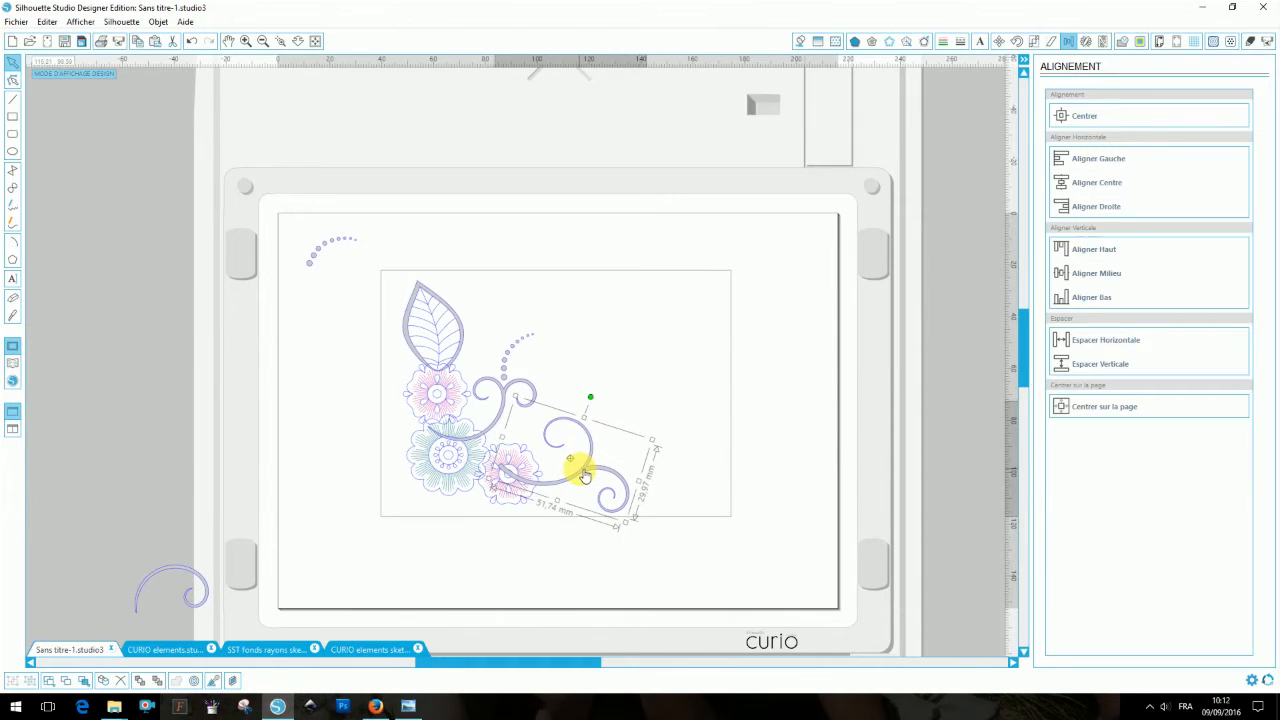
- Add the second dotted arc beside the long swirl and the small swirl below the teal flower, and tilt the leaf further left
left_click_drag(320, 257, 600, 449)
left_click_drag(621, 394, 608, 446)
left_click_drag(176, 566, 447, 500)
left_click(452, 349)
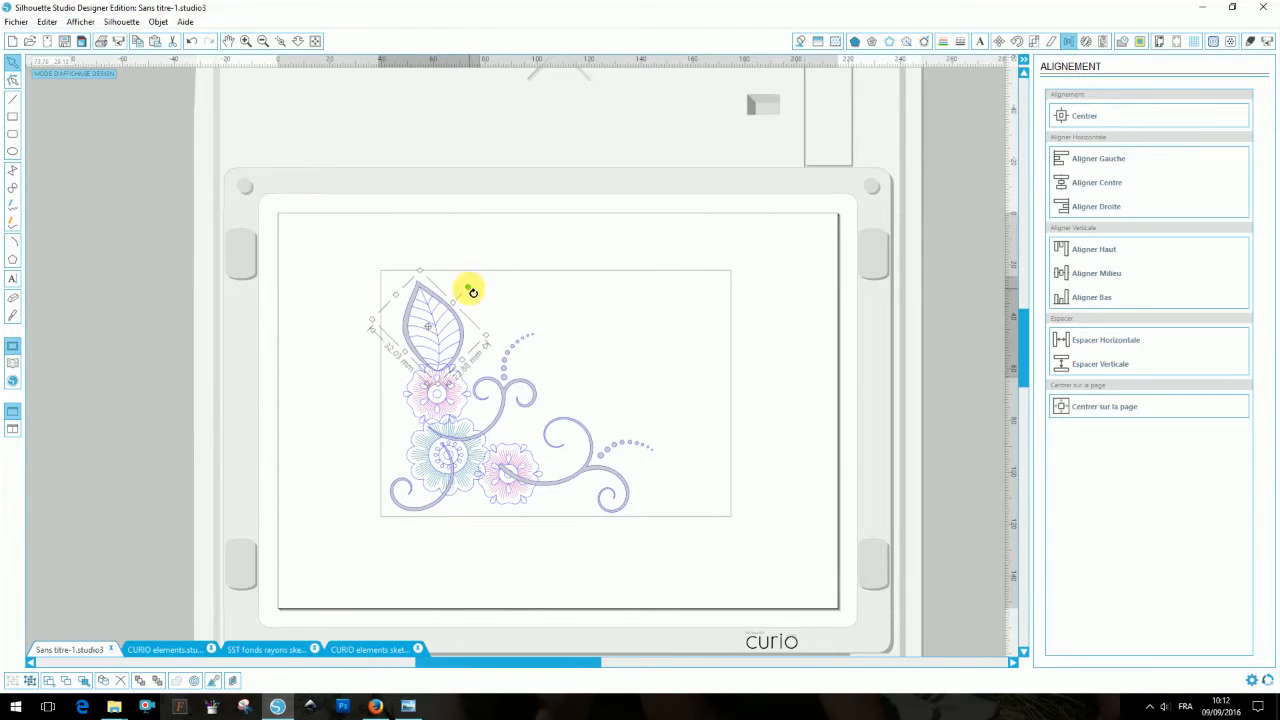
left_click_drag(473, 279, 459, 272)
left_click_drag(462, 314, 456, 320)
left_click(790, 499)
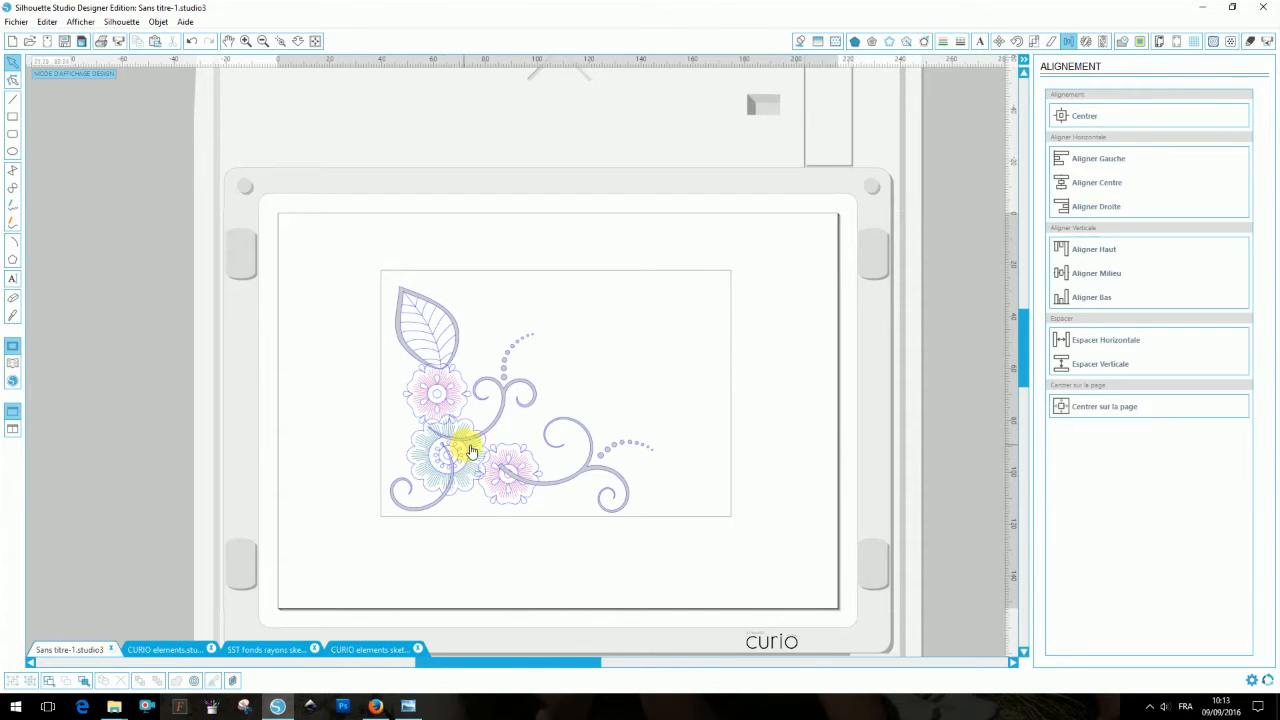
- Send the three swirls and the leaf behind the flowers, and bring the teal flower to the front
left_click(303, 42)
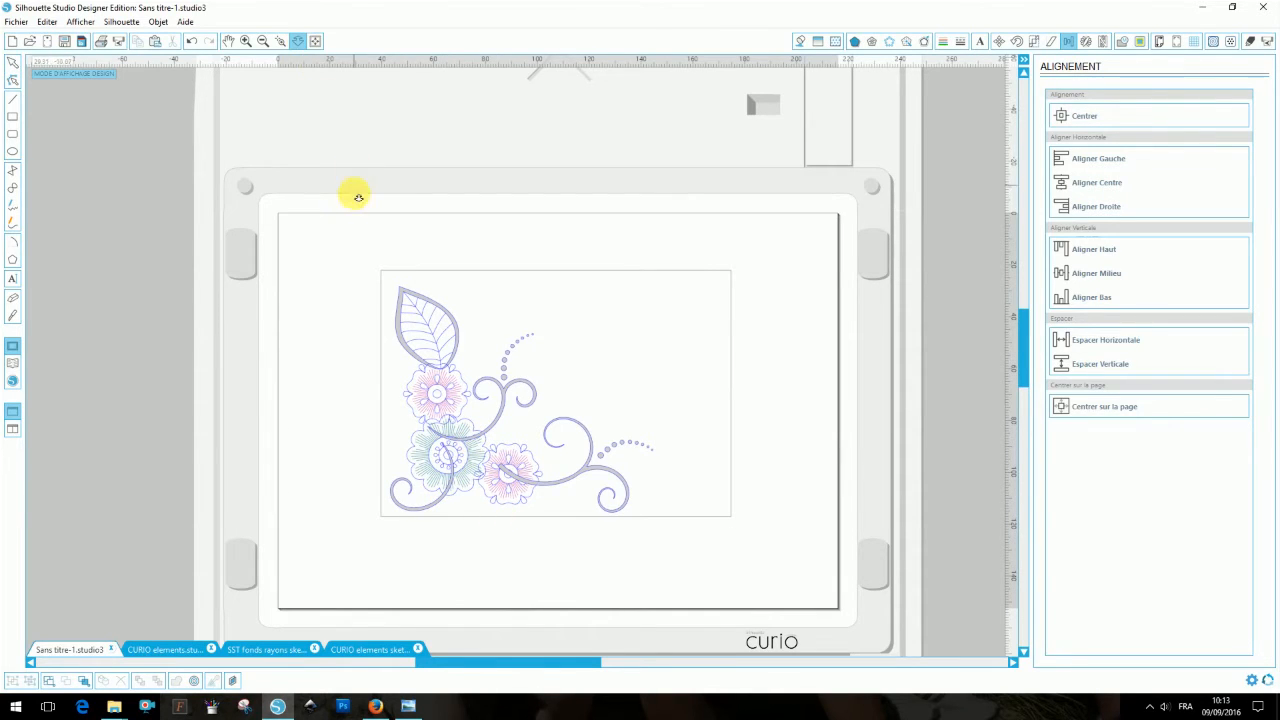
left_click_drag(351, 194, 355, 289)
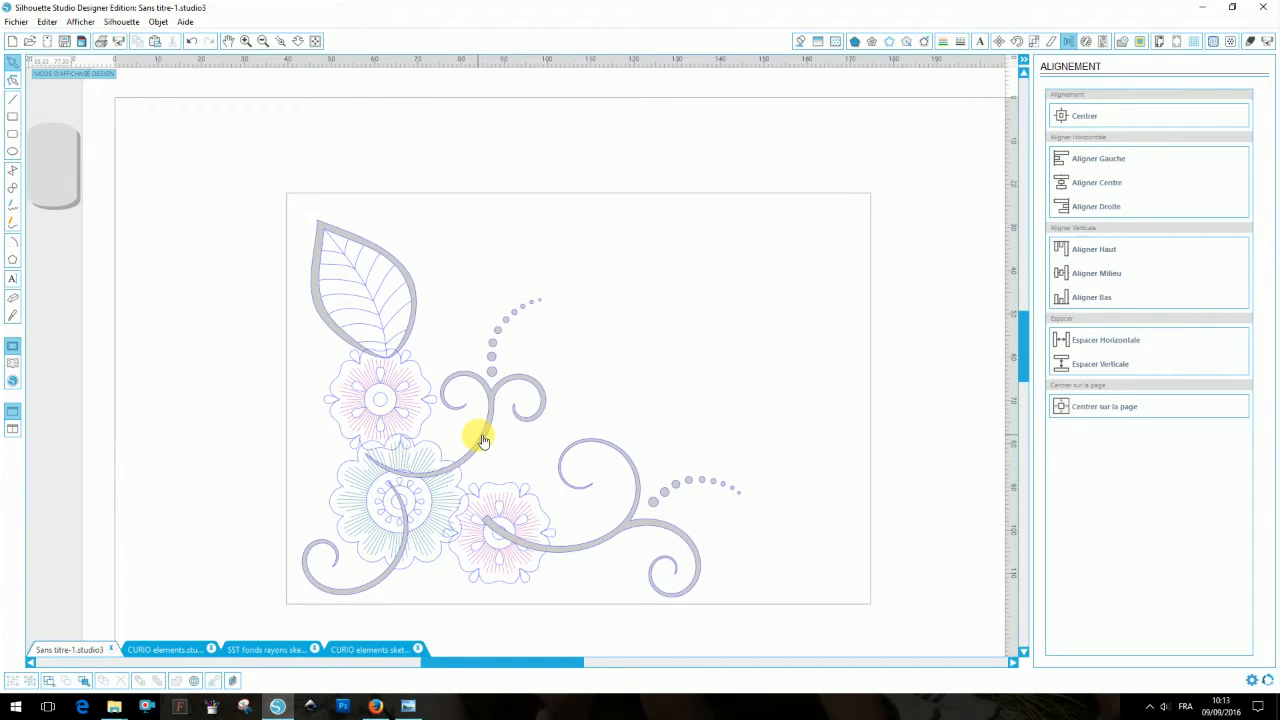
left_click(481, 441)
left_click(580, 543, "shift")
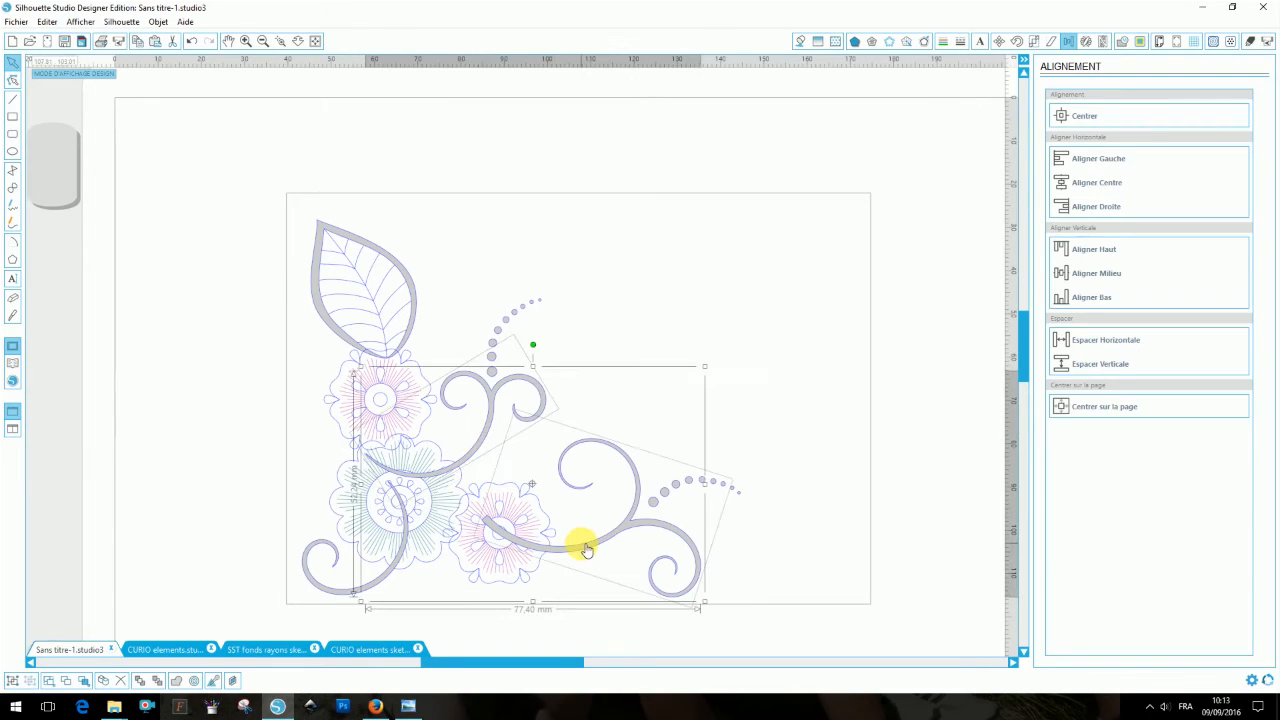
left_click(352, 443, "shift")
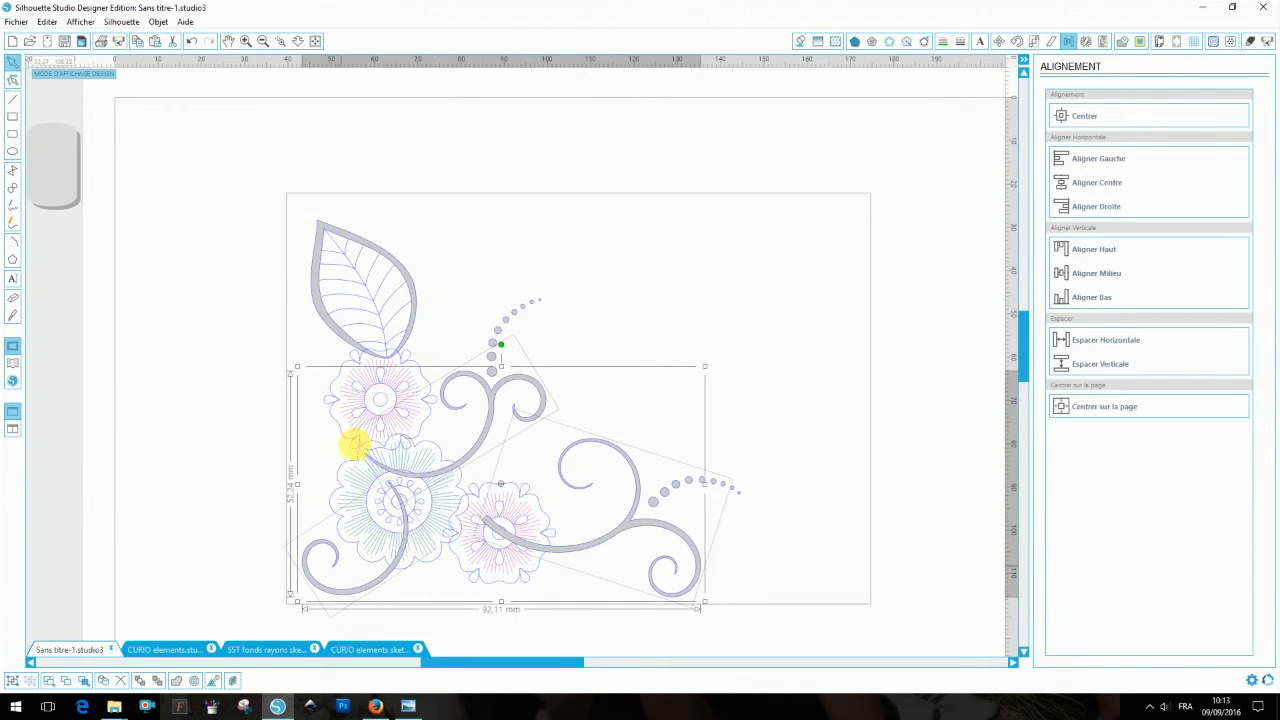
left_click(410, 320, "shift")
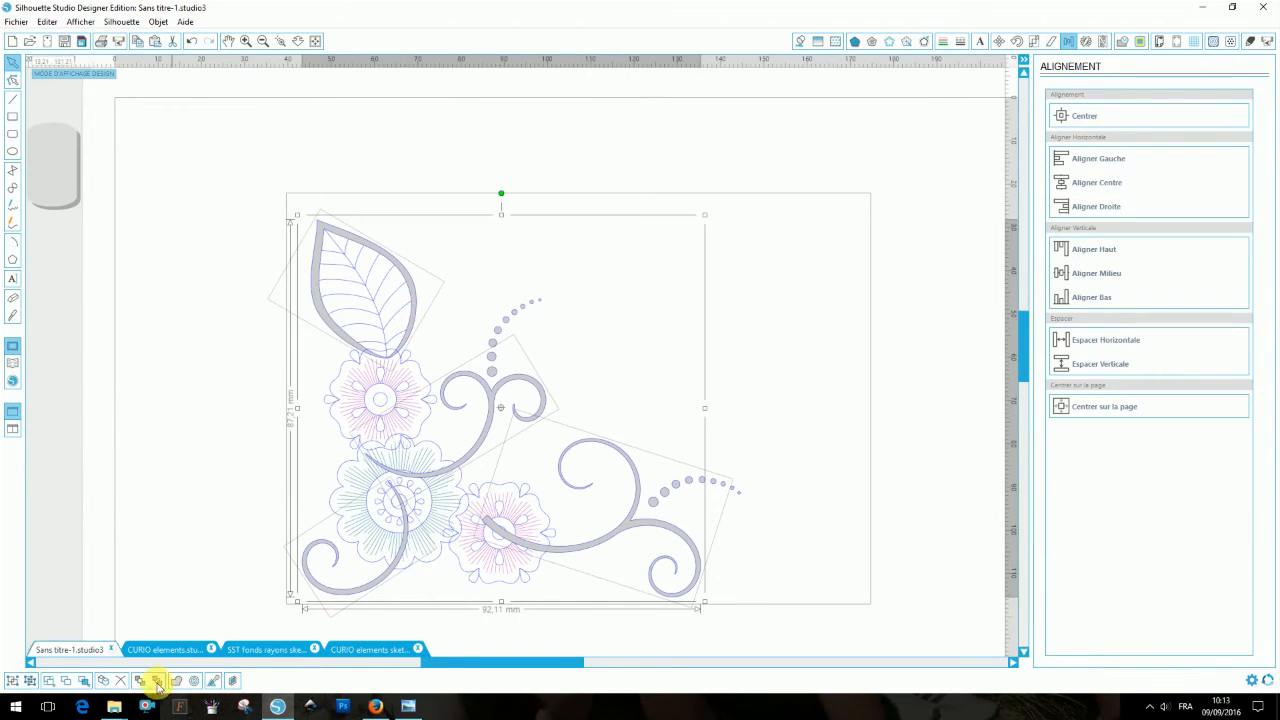
left_click(188, 506)
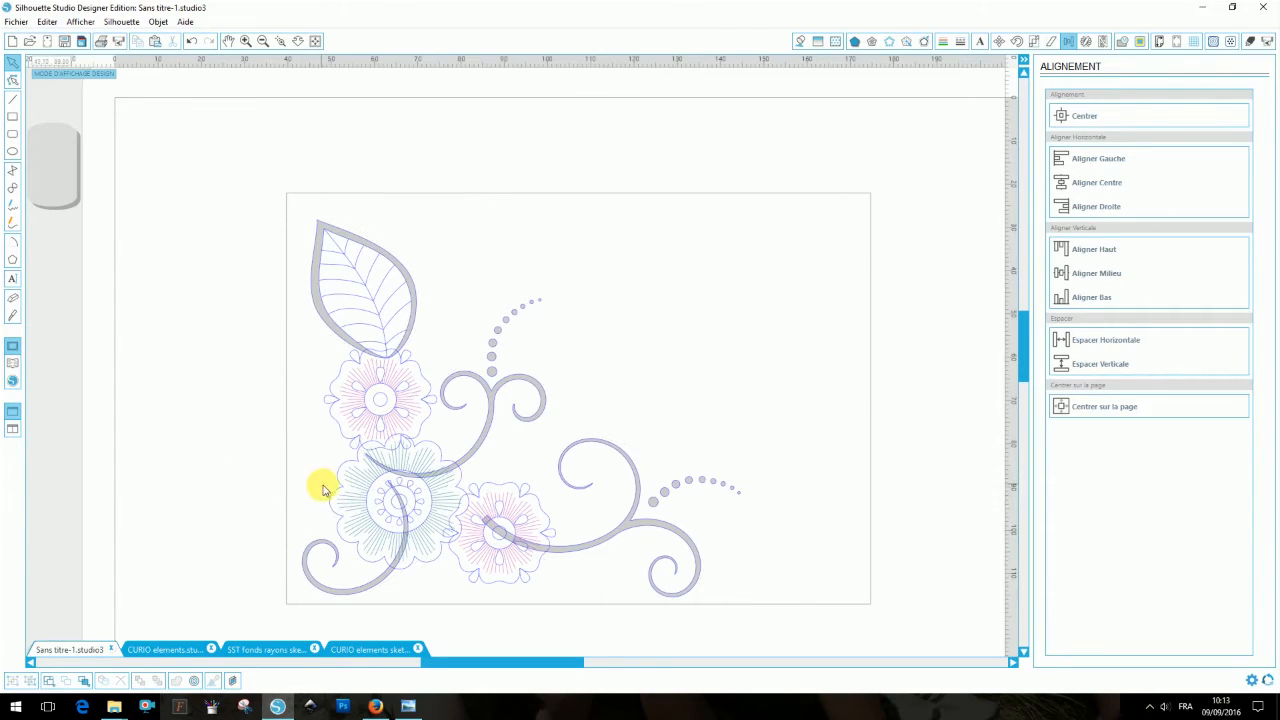
left_click(338, 497)
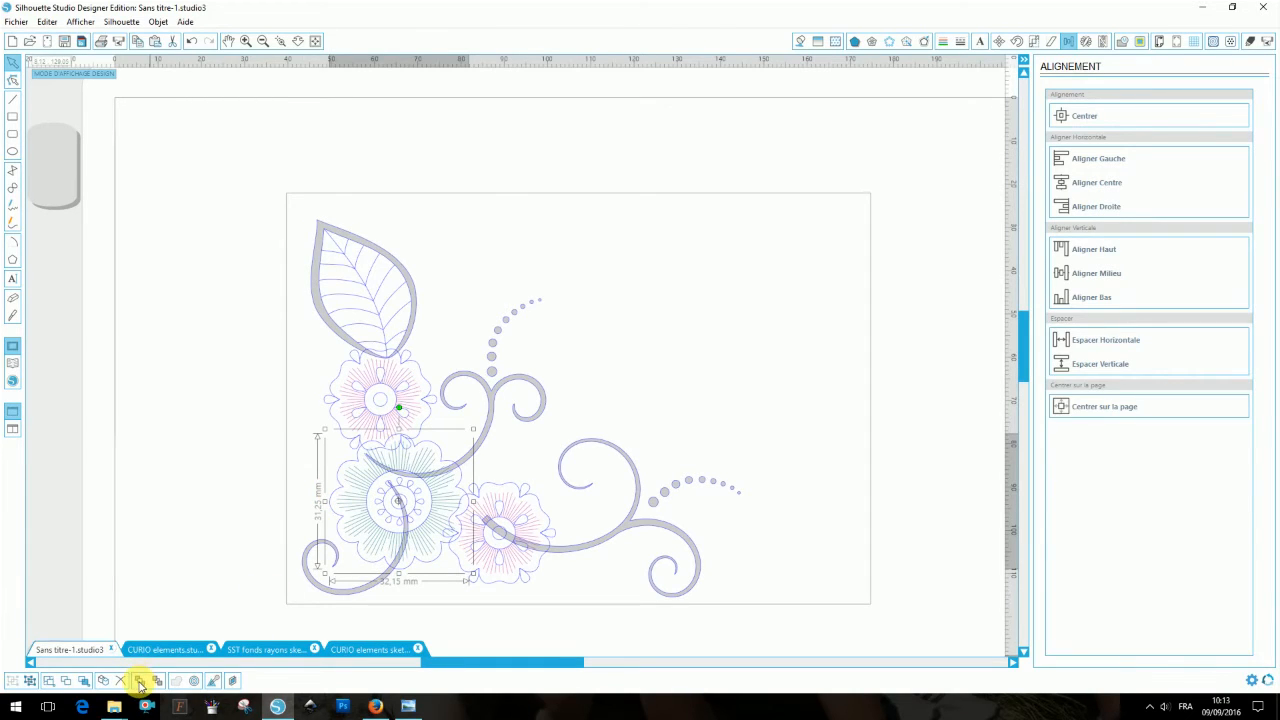
left_click(231, 462)
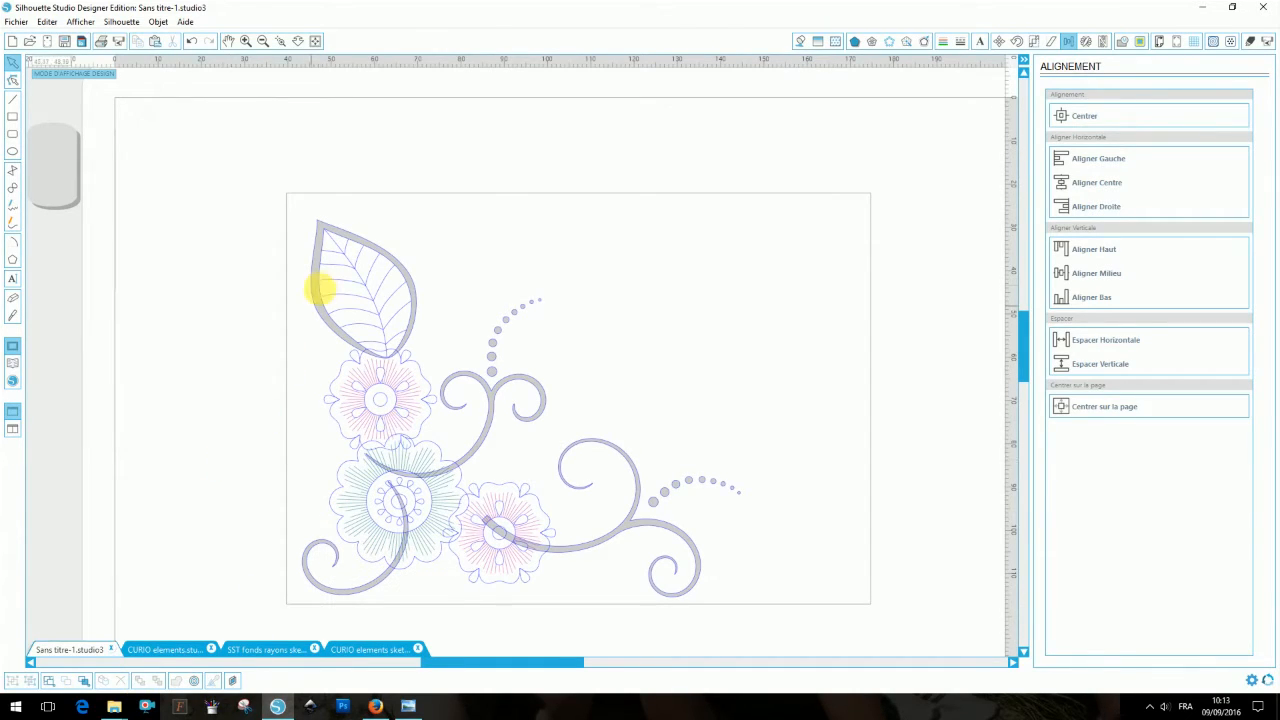
- Ungroup the leaf and the three flowers in the card composition
left_click(326, 288)
left_click(334, 418, "shift")
left_click(333, 490, "shift")
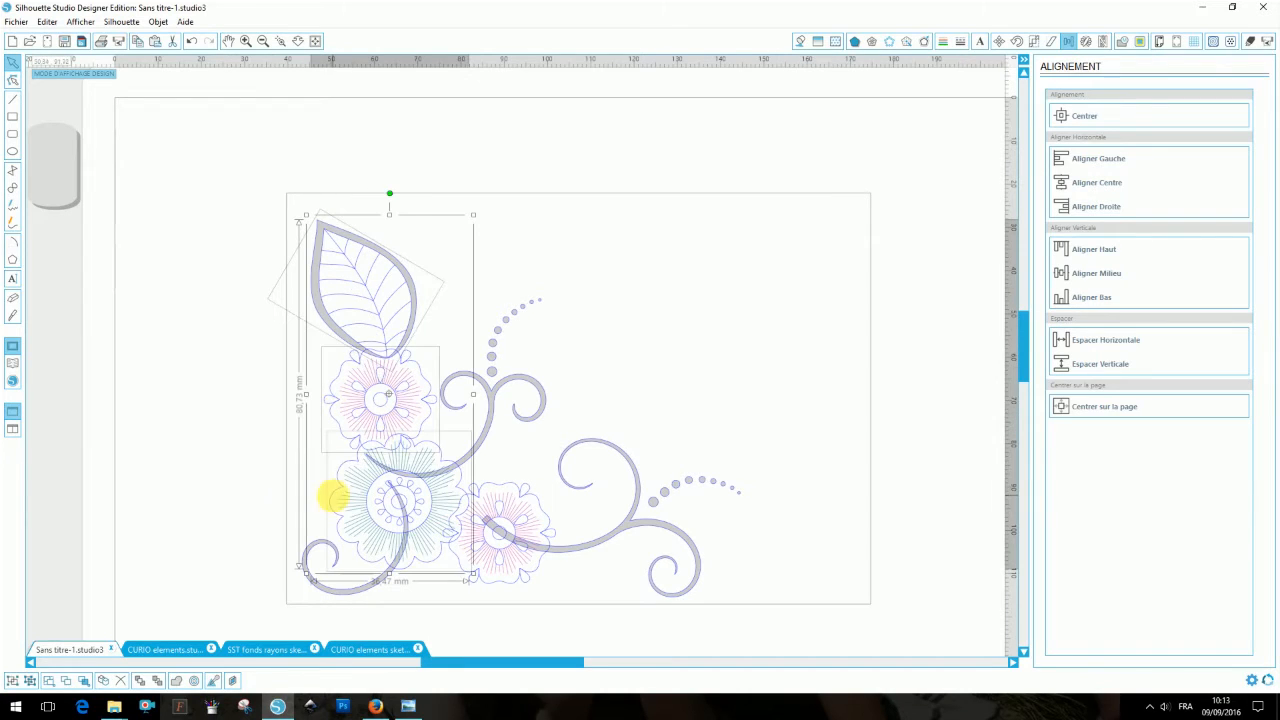
left_click(519, 578, "shift")
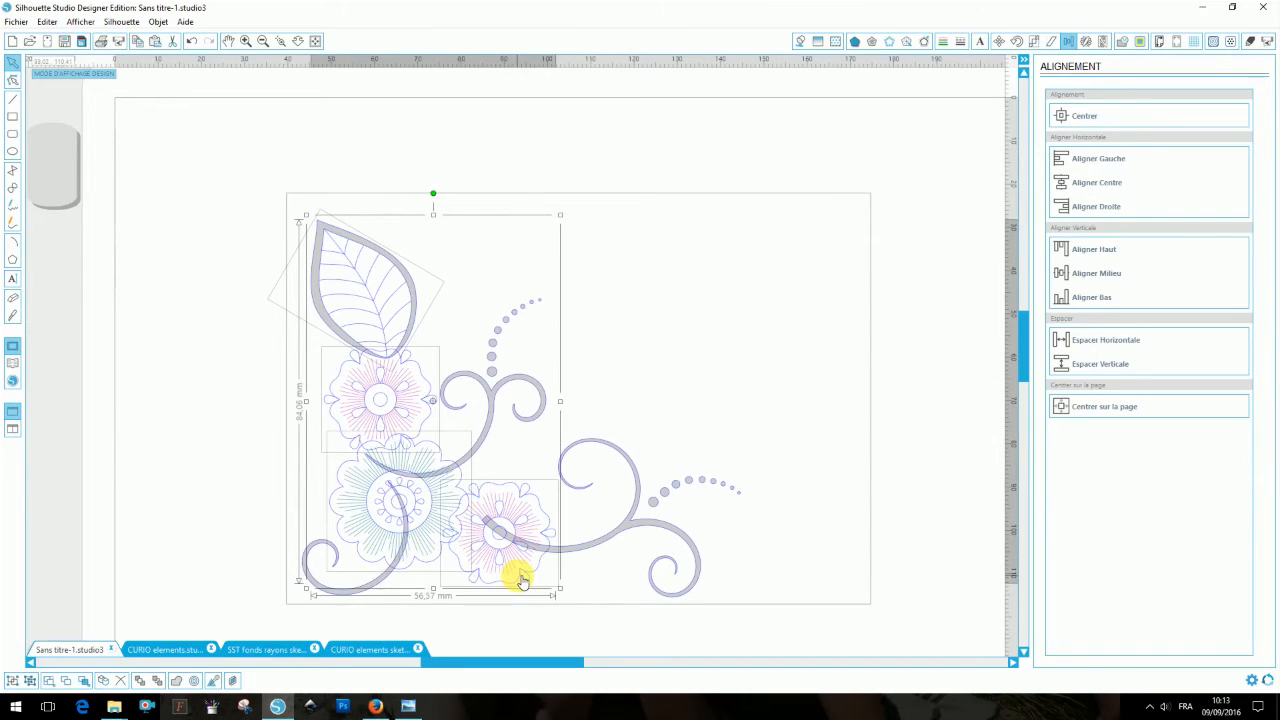
left_click(31, 684)
left_click(143, 531)
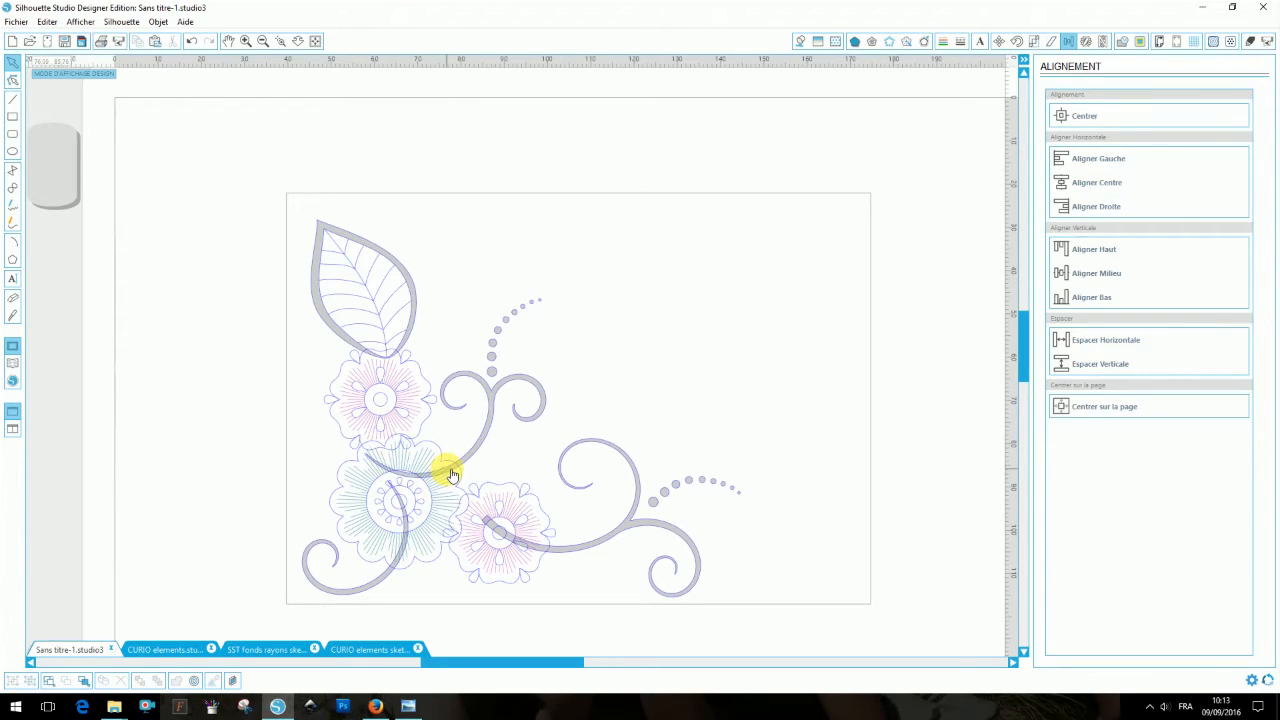
- Subtract the upper purple flower's outline from the leaf's border and veins with Subtract All (Soustraire Tout)
left_click(1124, 41)
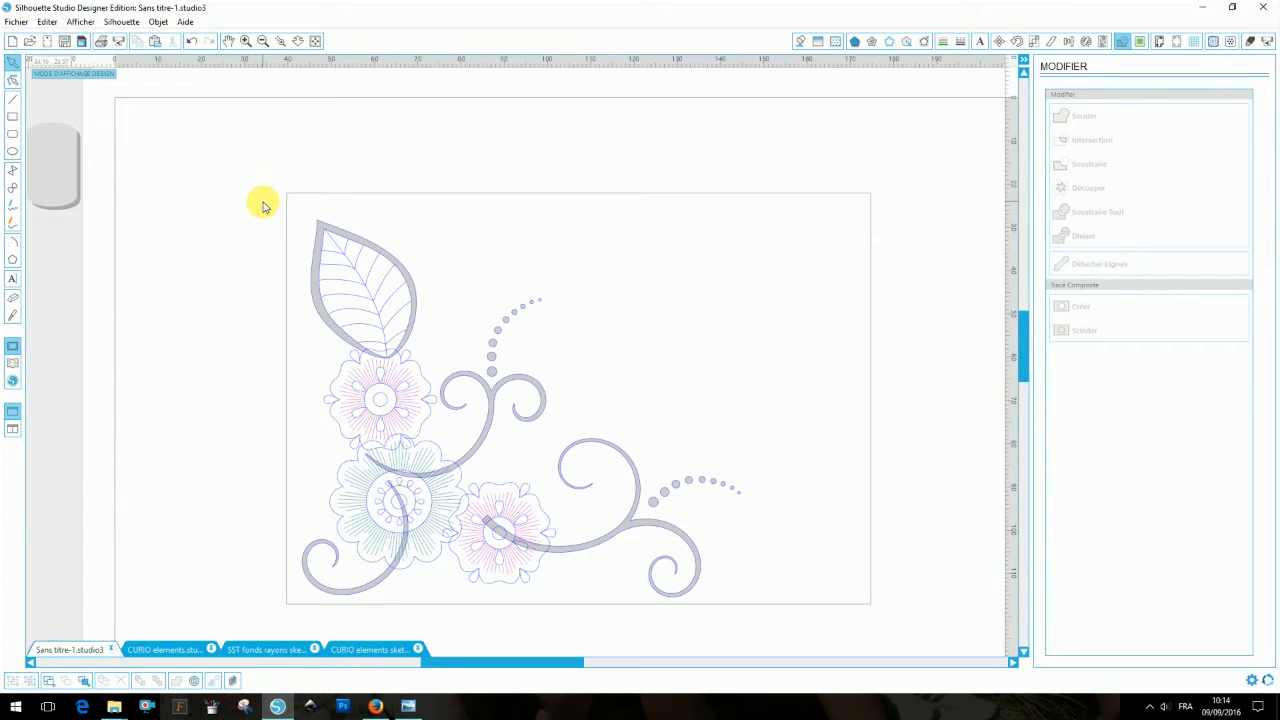
left_click(351, 242)
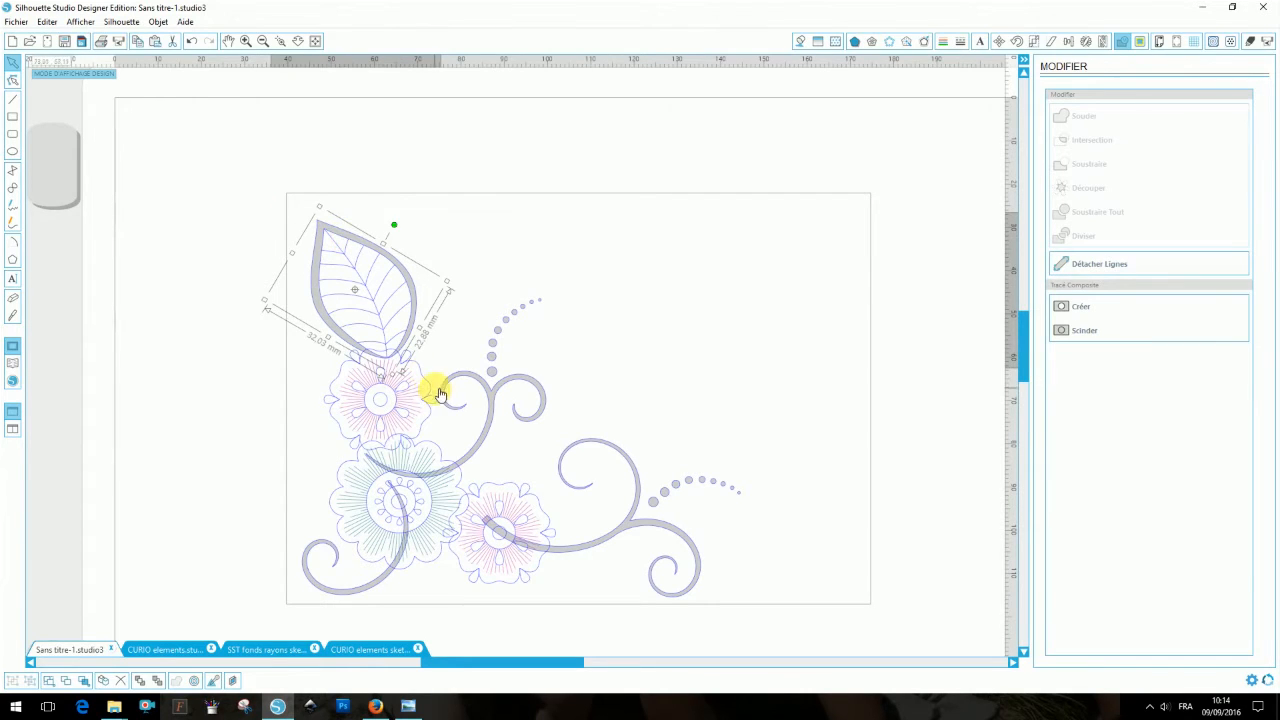
left_click(435, 388, "shift")
left_click(1103, 214)
left_click(427, 376)
left_click(388, 307, "shift")
left_click(1083, 212)
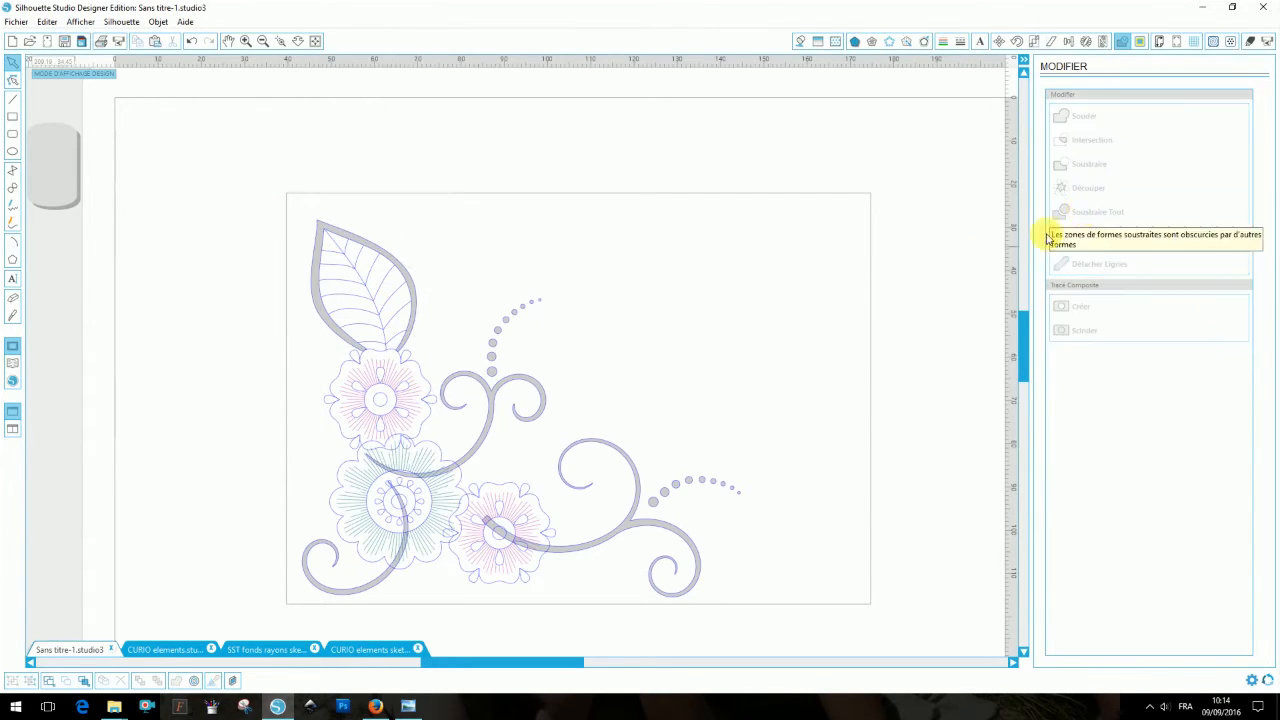
- Subtract the teal flower's outline from the upper purple flower with Subtract All (Soustraire Tout)
left_click(425, 427)
left_click(436, 448, "shift")
left_click(1119, 214)
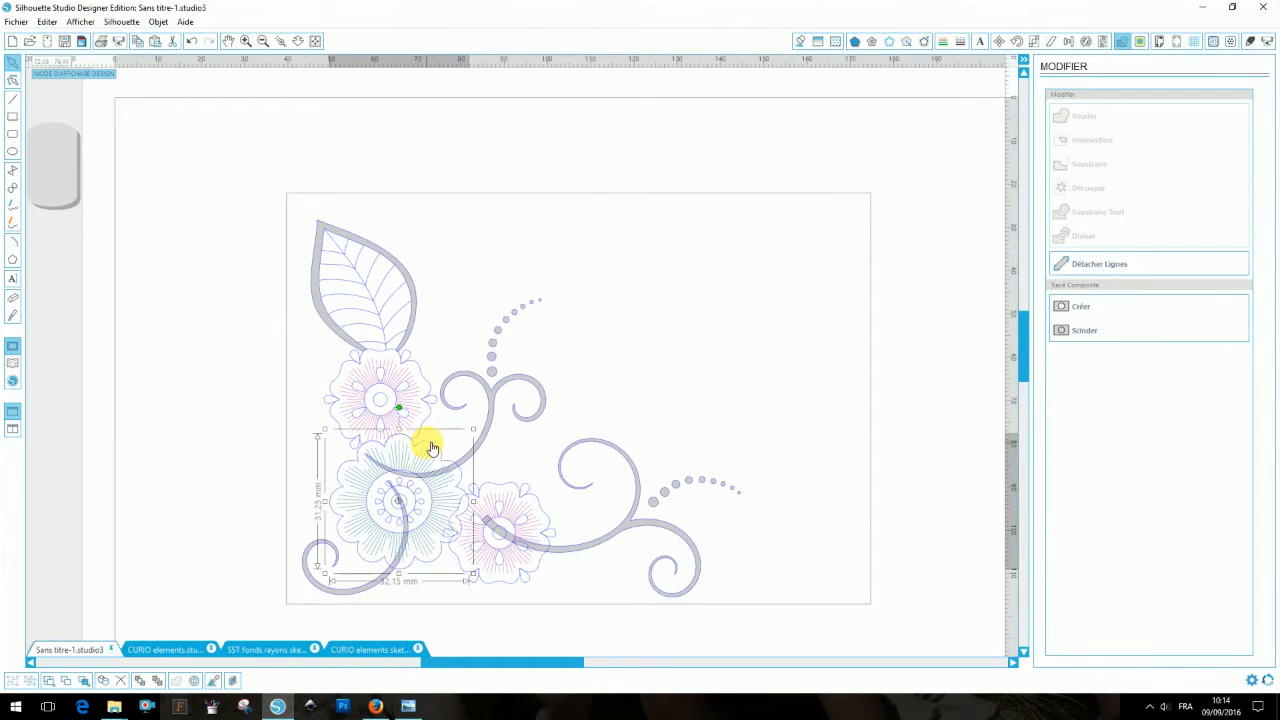
left_click(421, 421, "shift")
left_click(1094, 212)
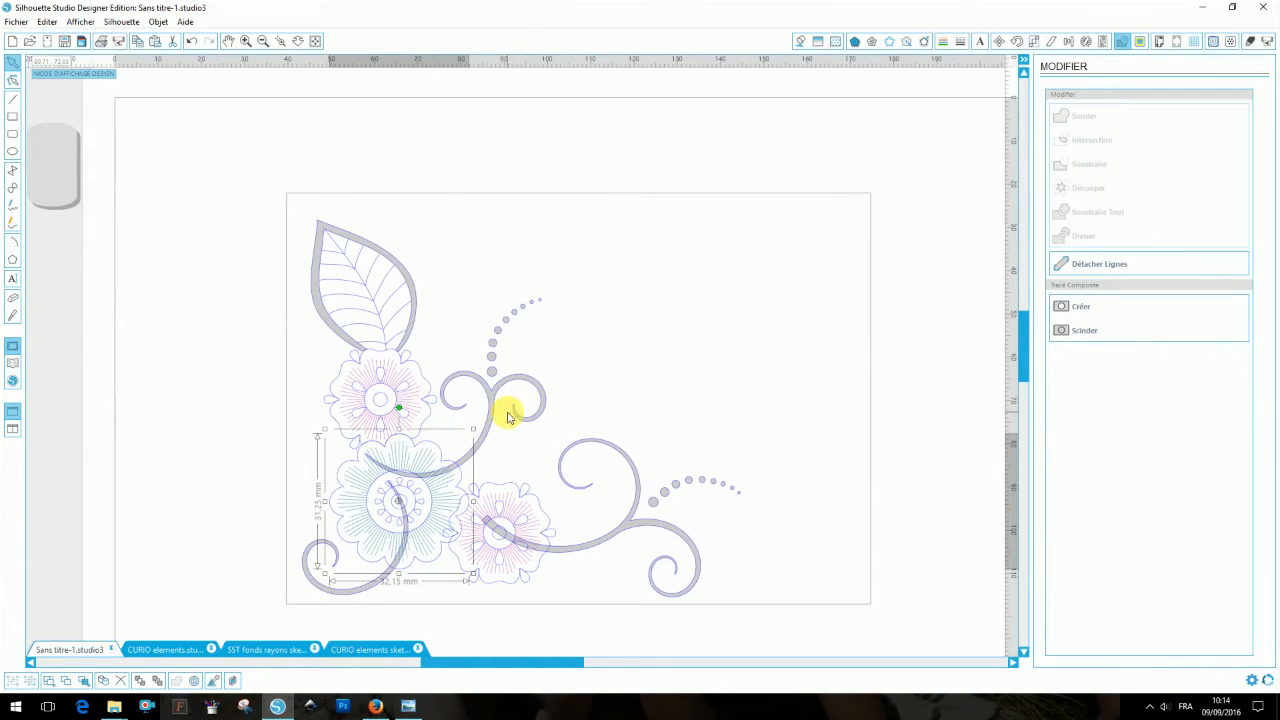
- Subtract the teal flower from the upper swirl with Subtract All, ungroup the swirl and delete its leftover piece inside the flower
left_click(540, 393, "shift")
left_click(1085, 214)
left_click(497, 399)
left_click(28, 680)
left_click(264, 439)
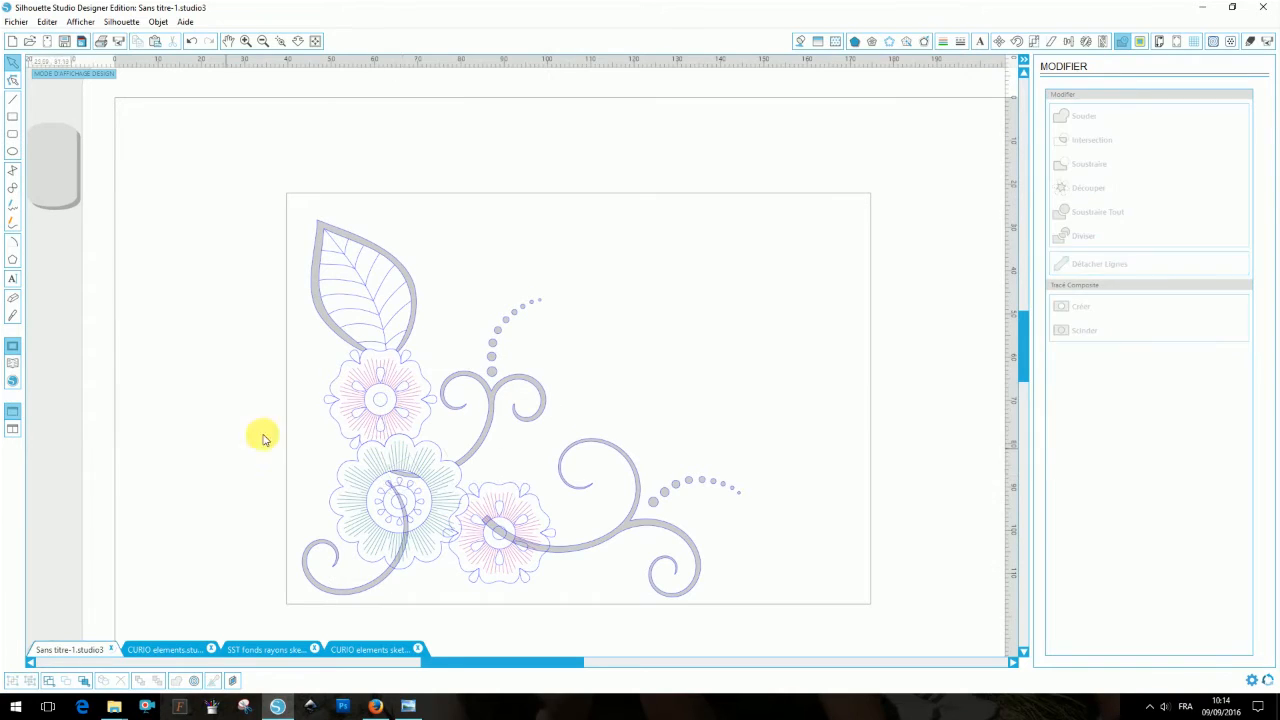
left_click(406, 477)
key("Delete")
- Subtract the teal flower from the small lower swirl, ungroup the swirl and delete its leftover pieces inside the flower
left_click(393, 583)
left_click(430, 555, "shift")
left_click(1065, 214)
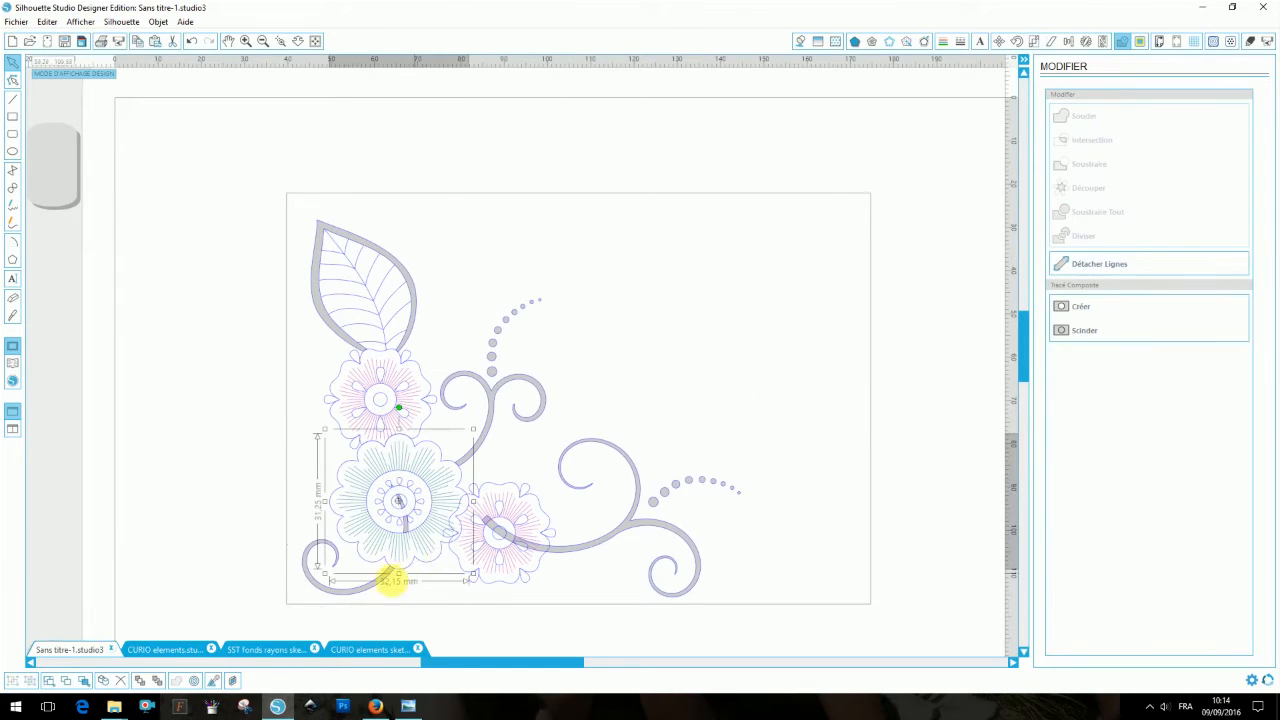
left_click(343, 590)
left_click(29, 681)
left_click_drag(287, 483, 431, 531)
left_click(408, 527)
key("Delete")
left_click(401, 501)
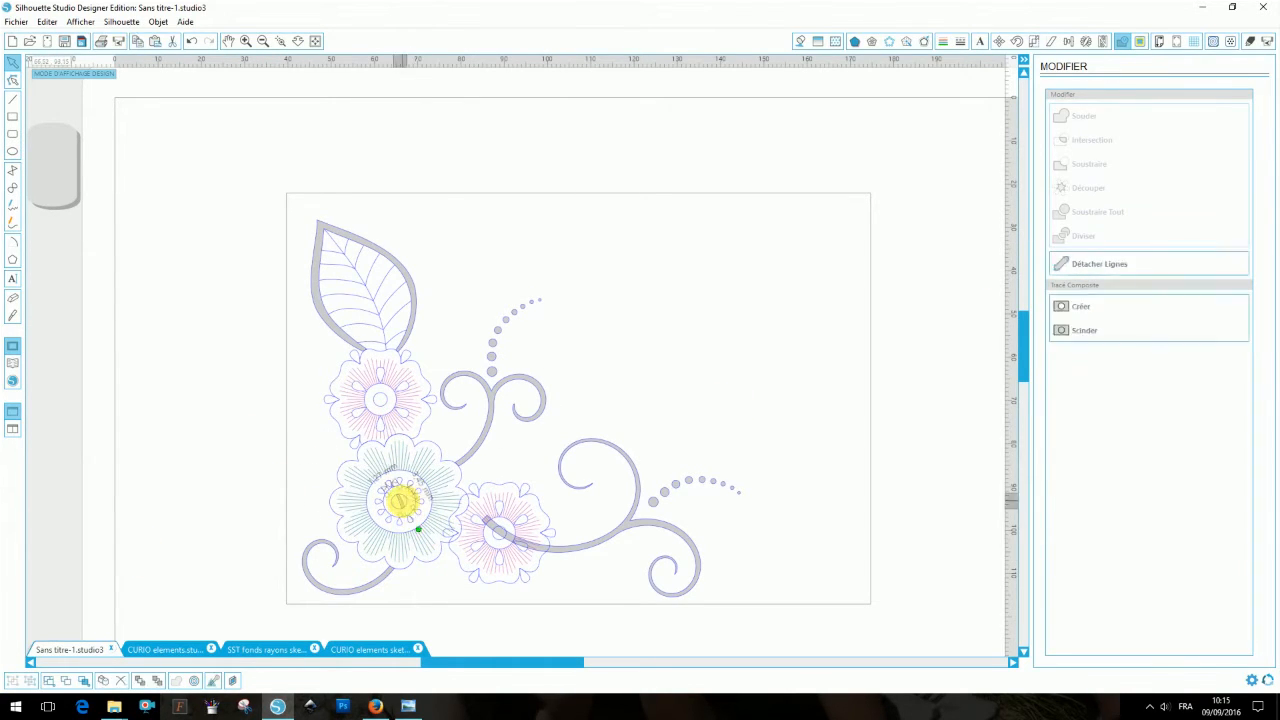
key("Delete")
- Subtract the lower purple flower from the long swirl, ungroup the swirl and delete its leftover pieces inside the flower
left_click(550, 548)
left_click(537, 572, "shift")
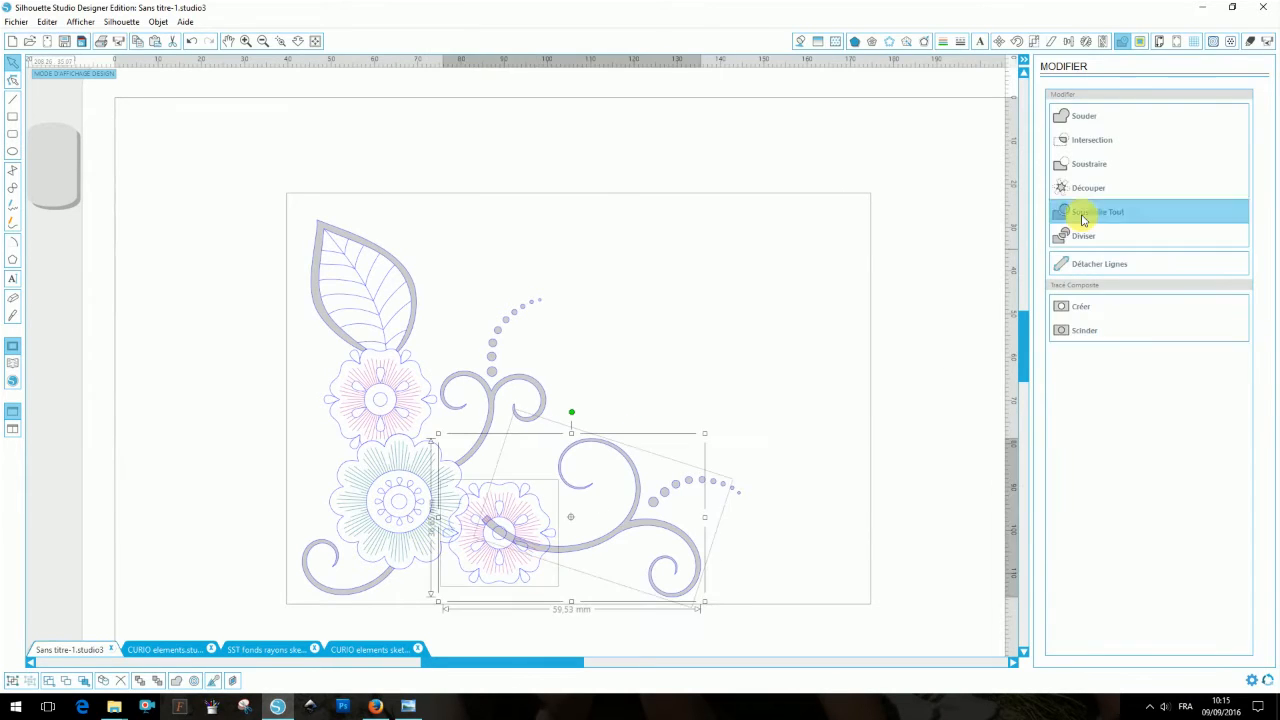
left_click(1081, 215)
left_click(561, 548)
left_click(34, 681)
left_click_drag(593, 493, 468, 576)
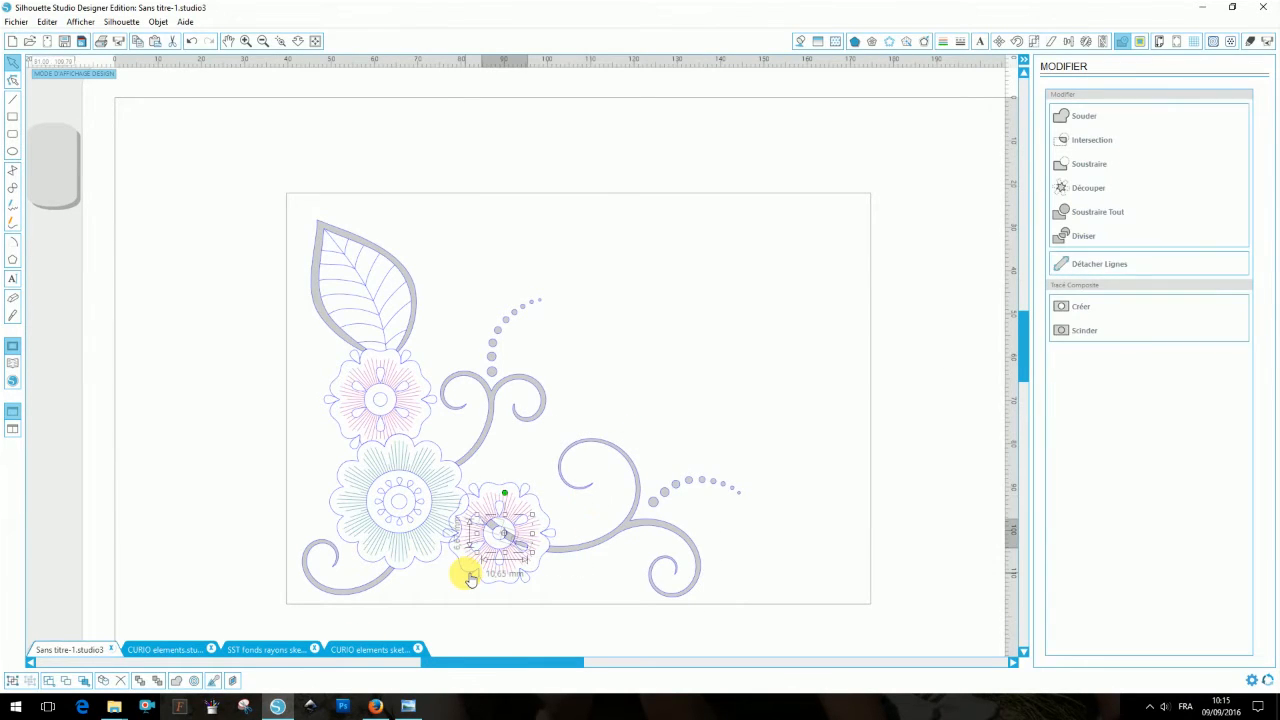
key("Delete")
- Subtract the teal flower's outline from the overlapping edge of the lower purple flower with Subtract All
left_click(437, 563)
left_click(462, 565, "shift")
left_click(1112, 216)
left_click(520, 470)
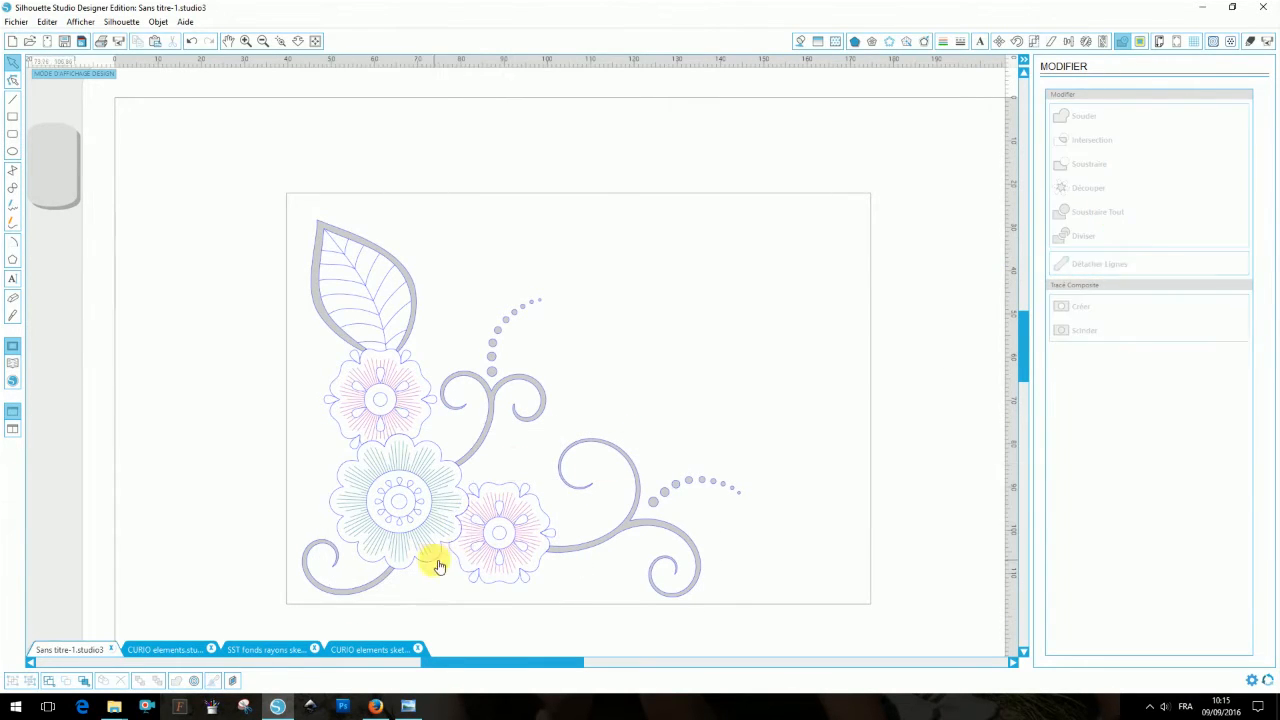
left_click(437, 565)
left_click(463, 549, "shift")
left_click(1114, 212)
left_click(924, 360)
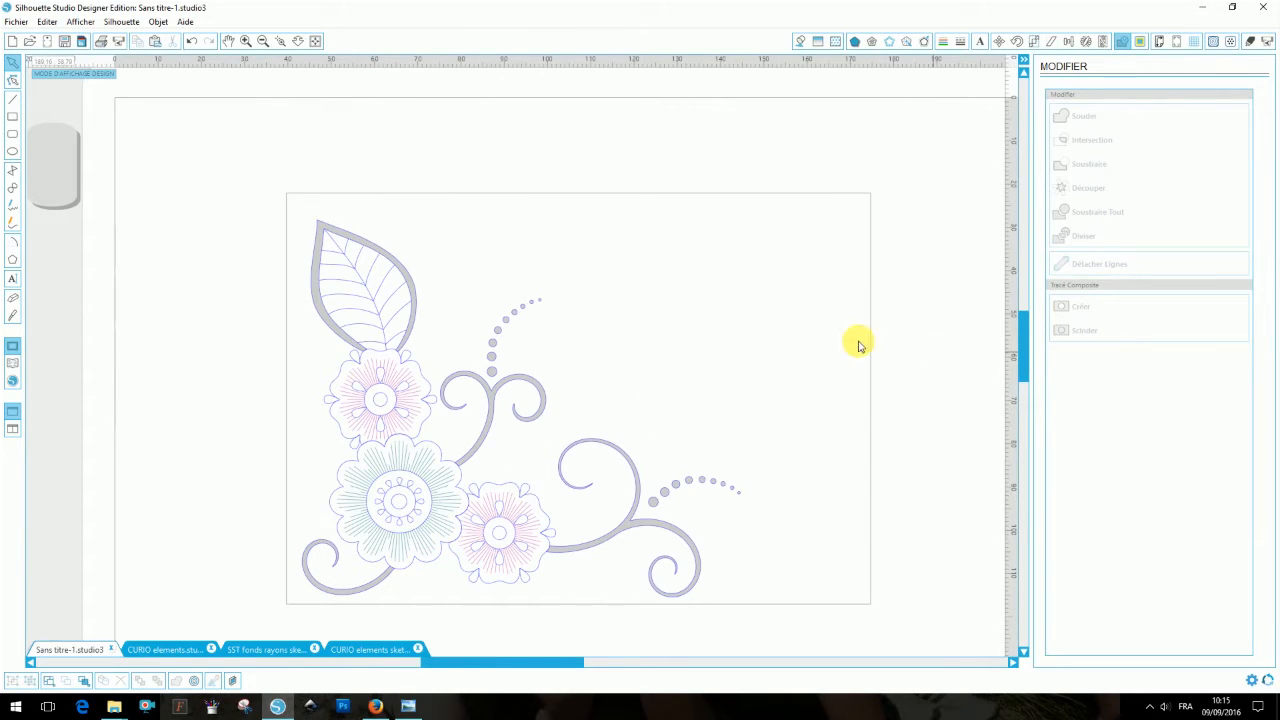
- Remove the fill colour from the leaf, flowers, swirls and dots of the whole composition
left_click_drag(229, 205, 752, 612)
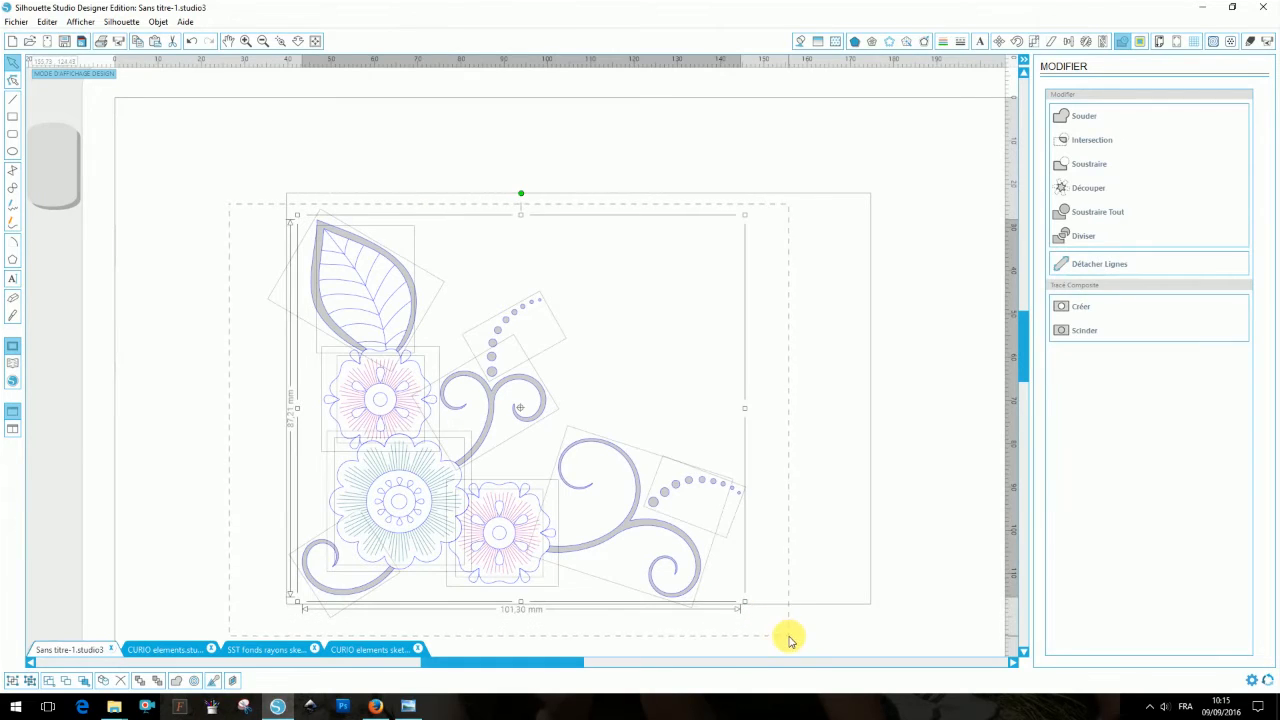
left_click(800, 41)
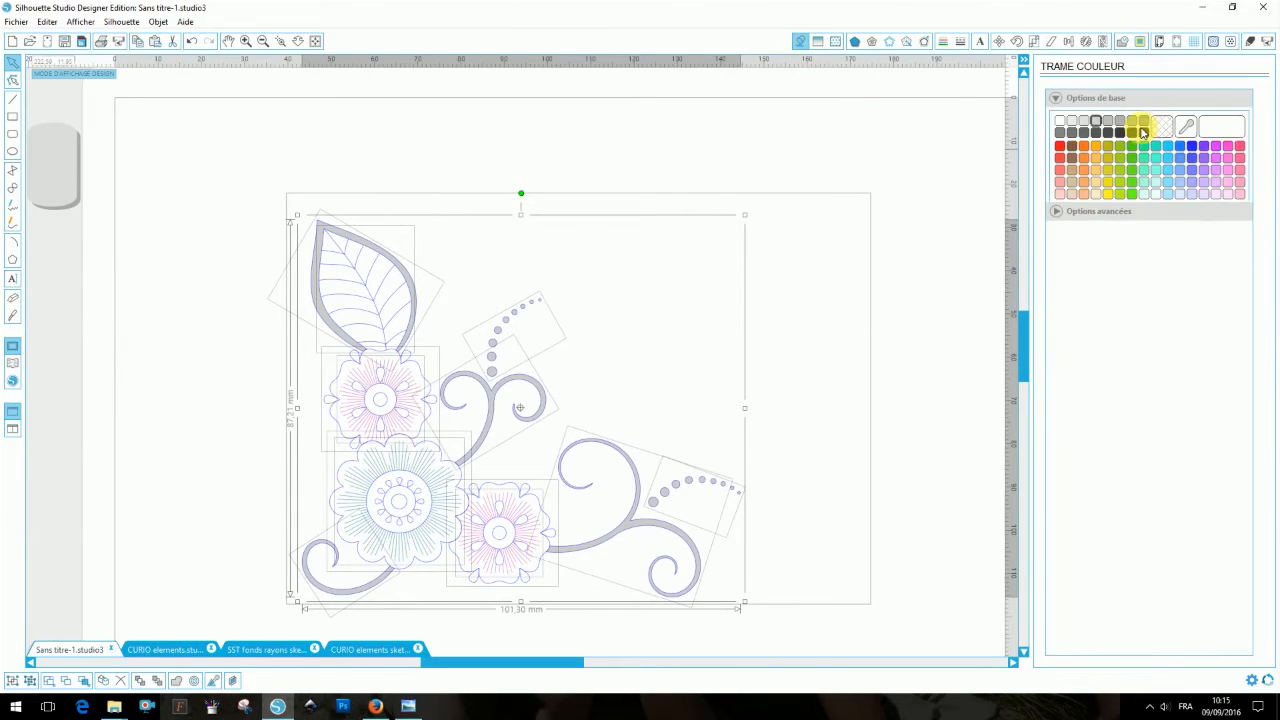
left_click(1163, 127)
- Set the line colour of the upper purple flower's outline to red
left_click(942, 41)
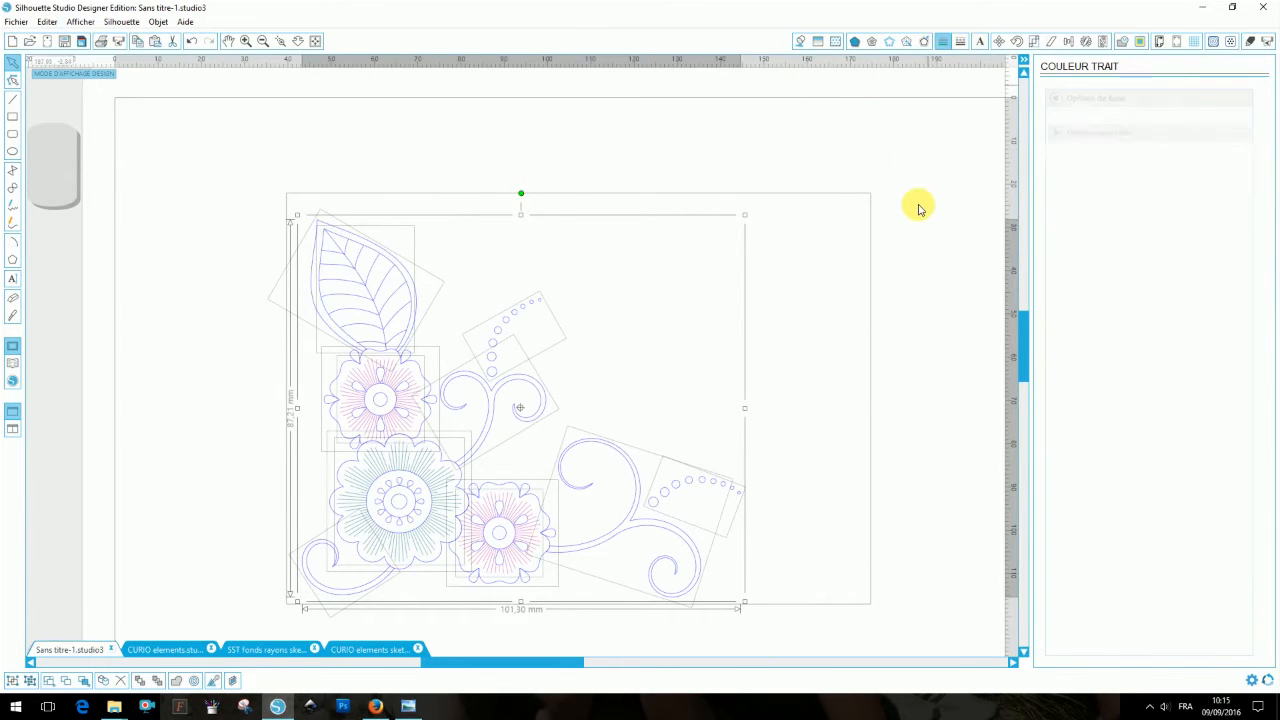
left_click(920, 208)
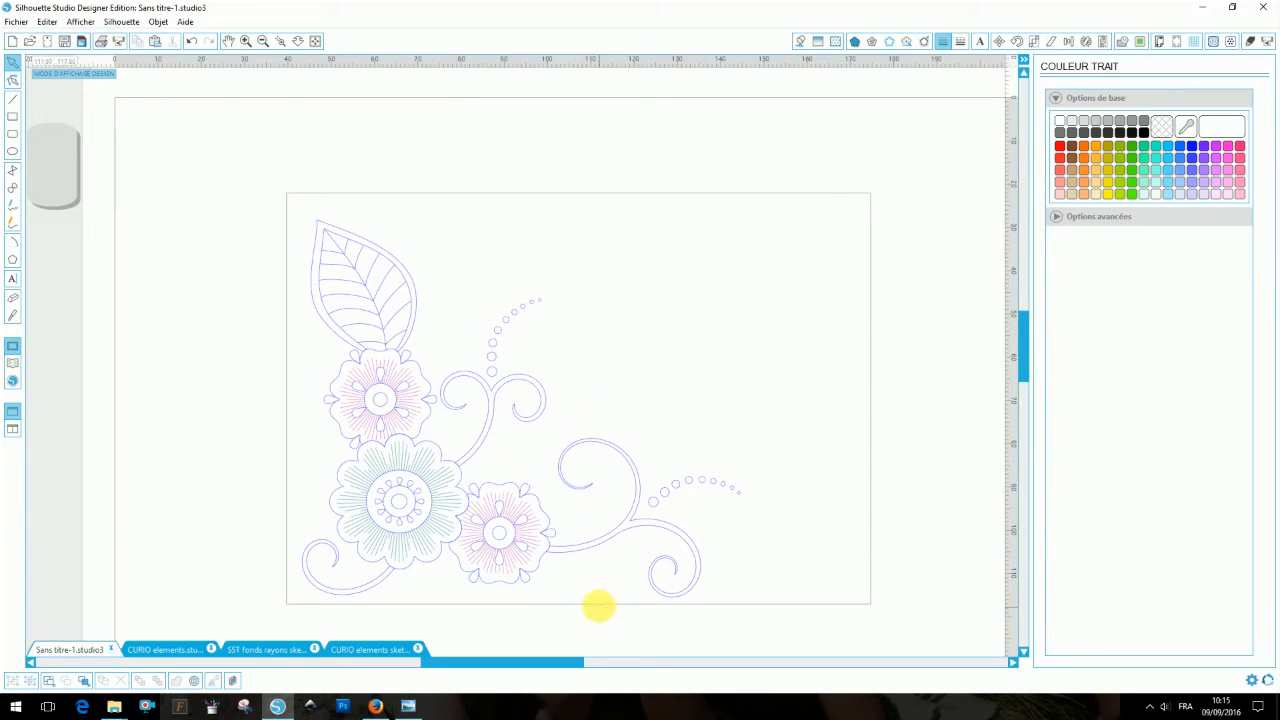
left_click(436, 387)
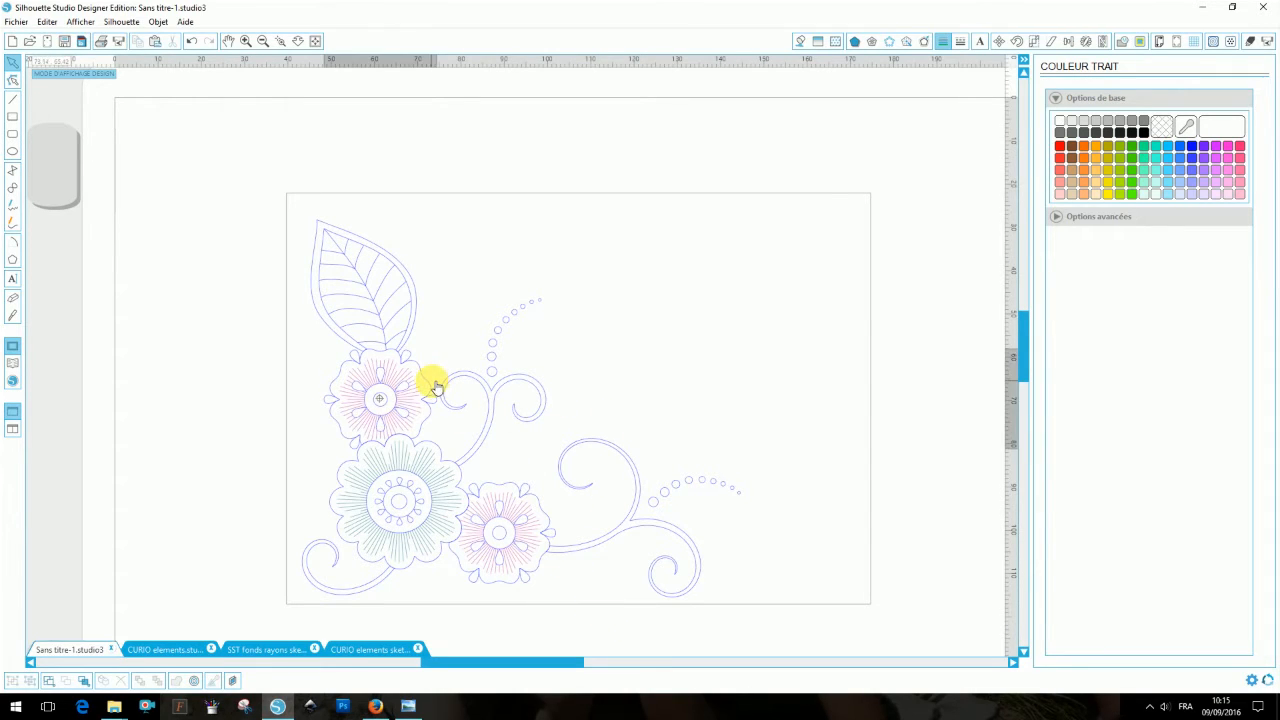
left_click(1060, 147)
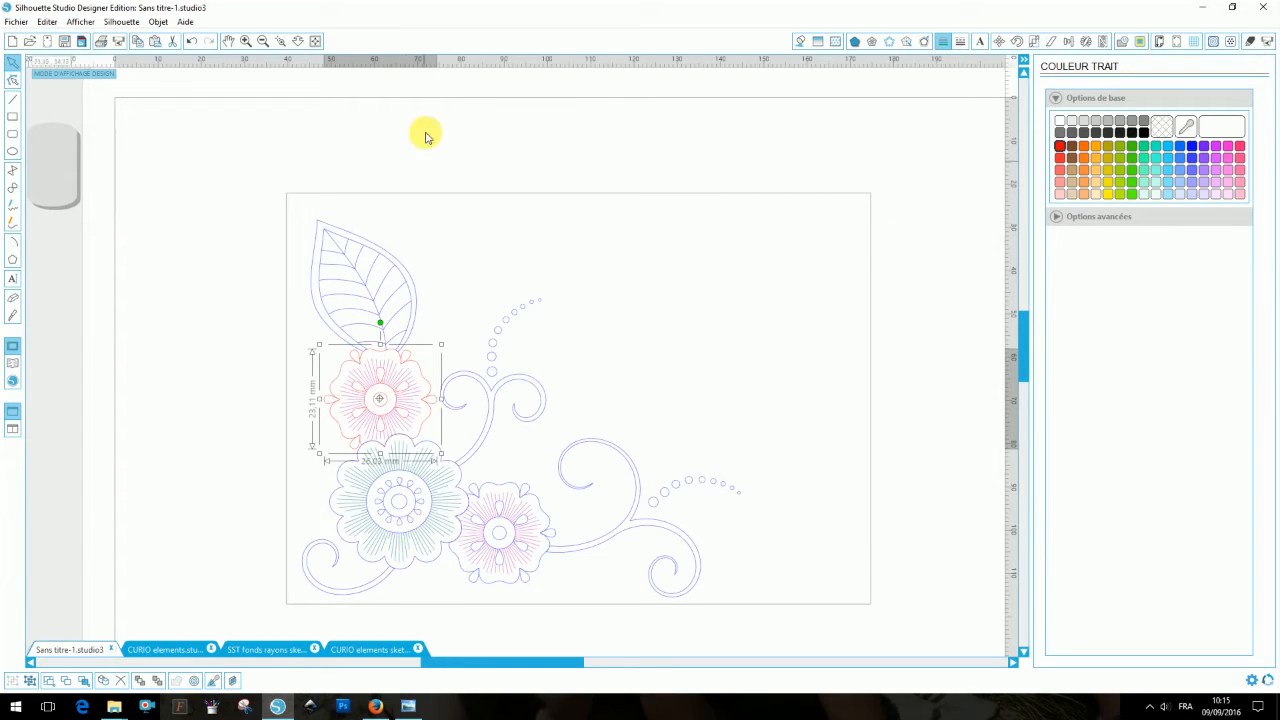
- Ungroup the red flower outline and cut its path at the two points where it meets the teal flower
left_click(297, 45)
left_click_drag(263, 177, 285, 357)
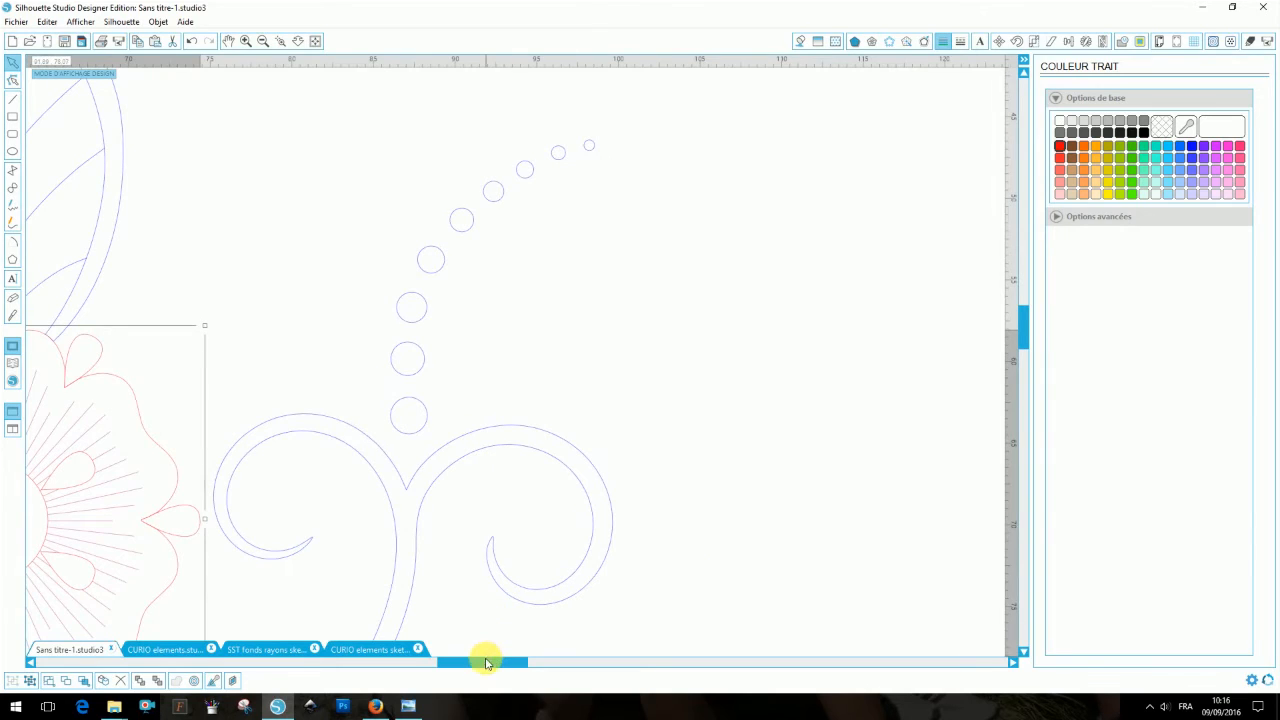
left_click_drag(487, 663, 414, 651)
scroll(511, 523, "down", 3)
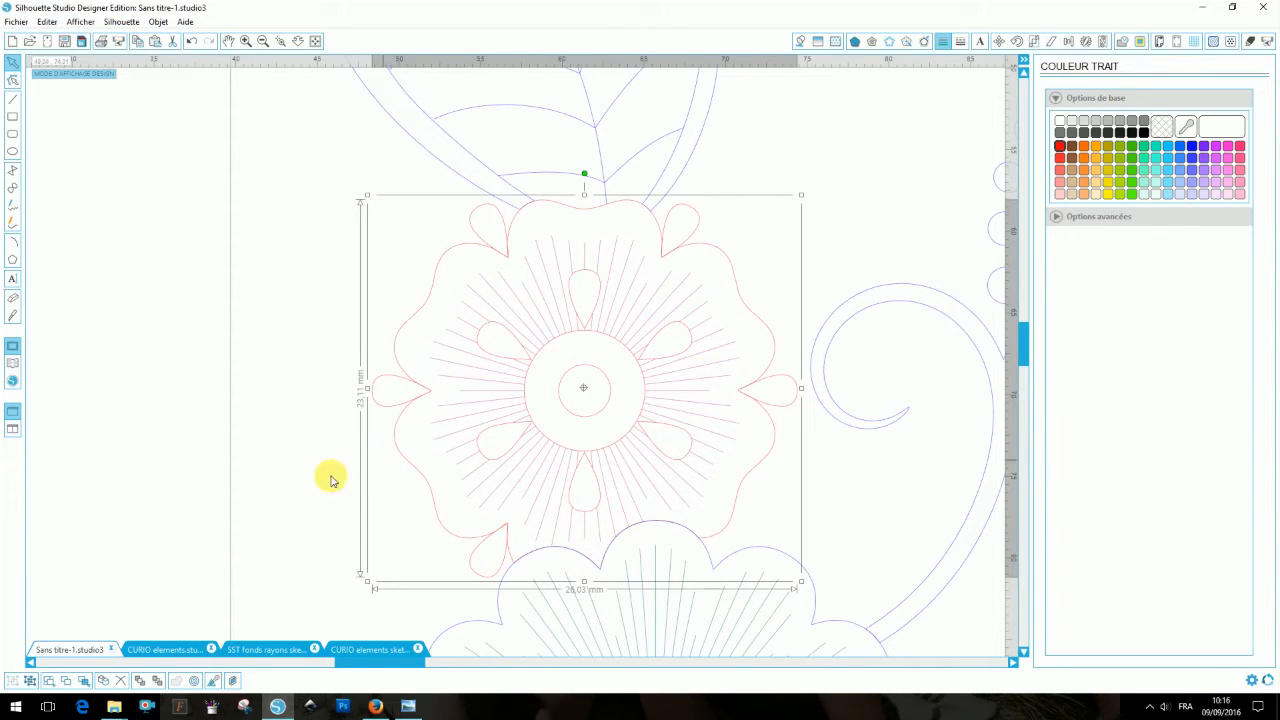
left_click(31, 681)
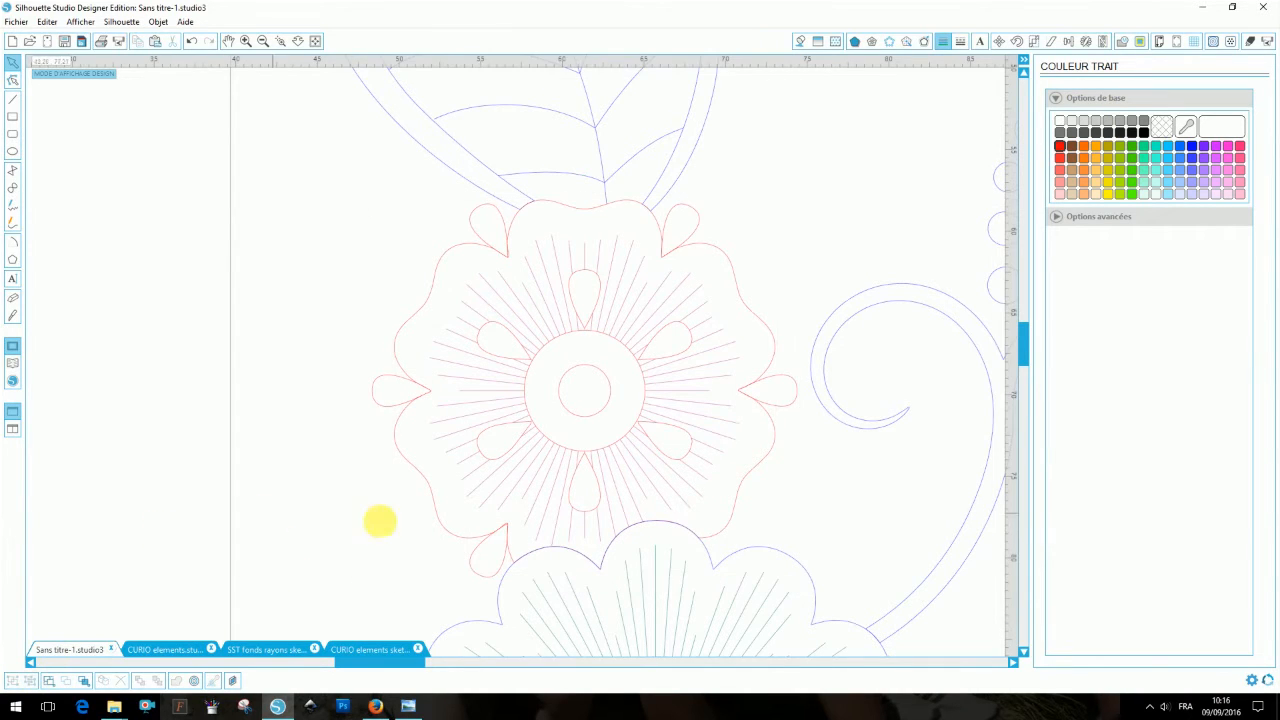
left_click(446, 532)
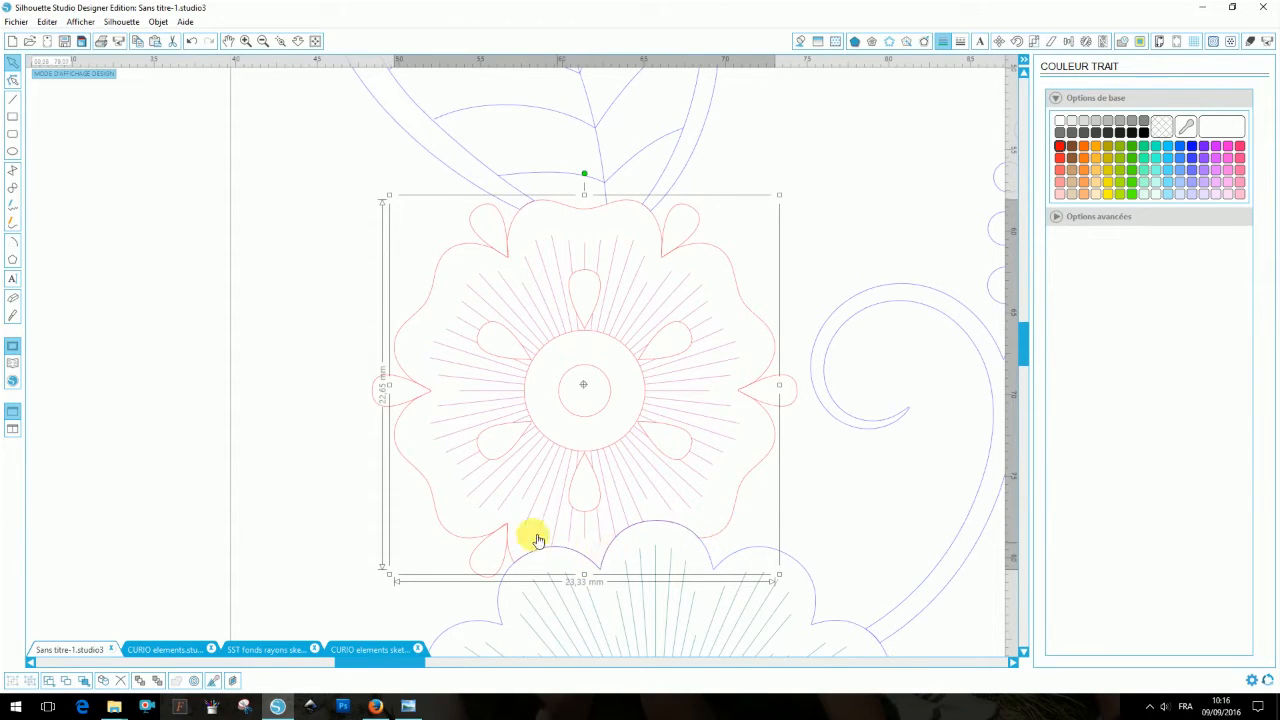
left_click(13, 80)
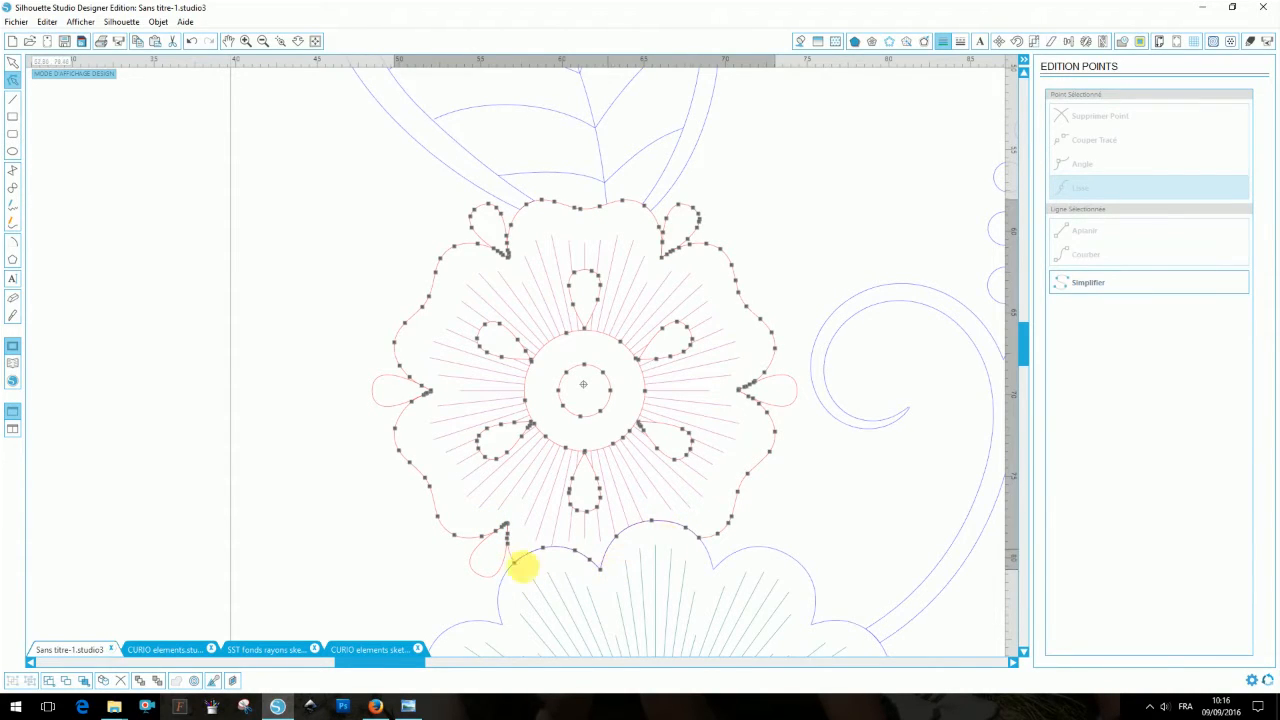
left_click(513, 563)
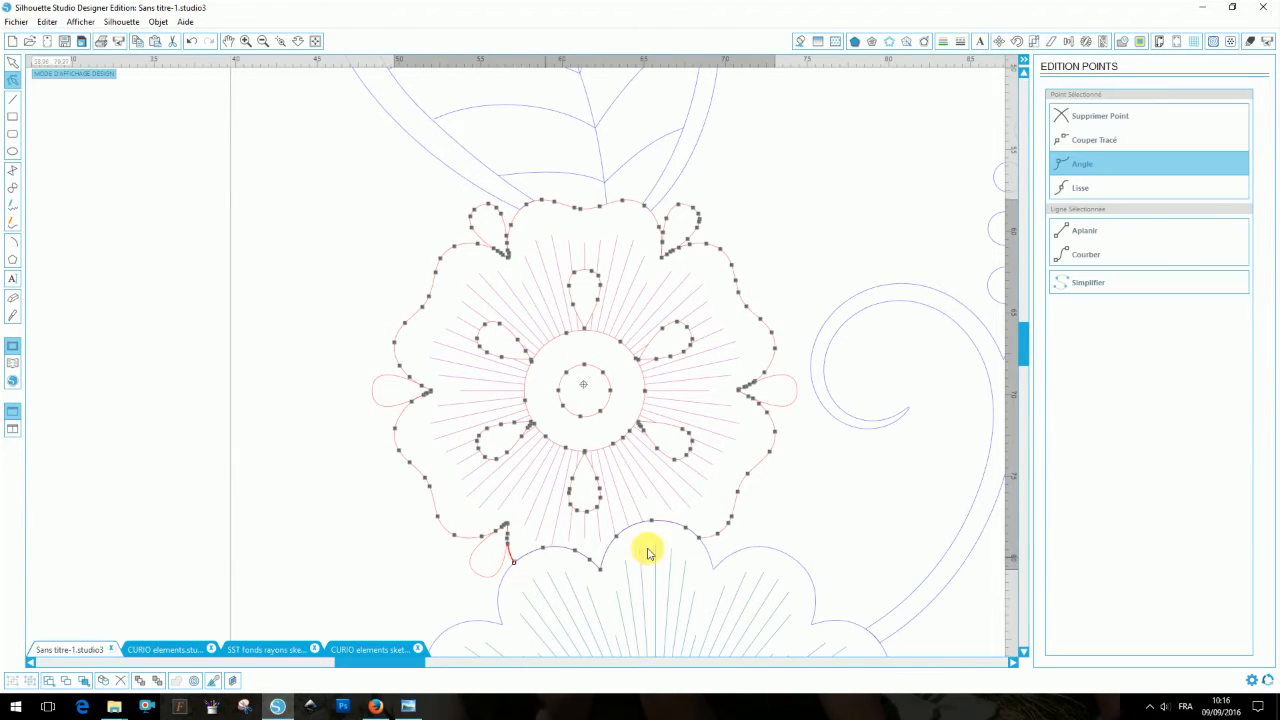
left_click(700, 540)
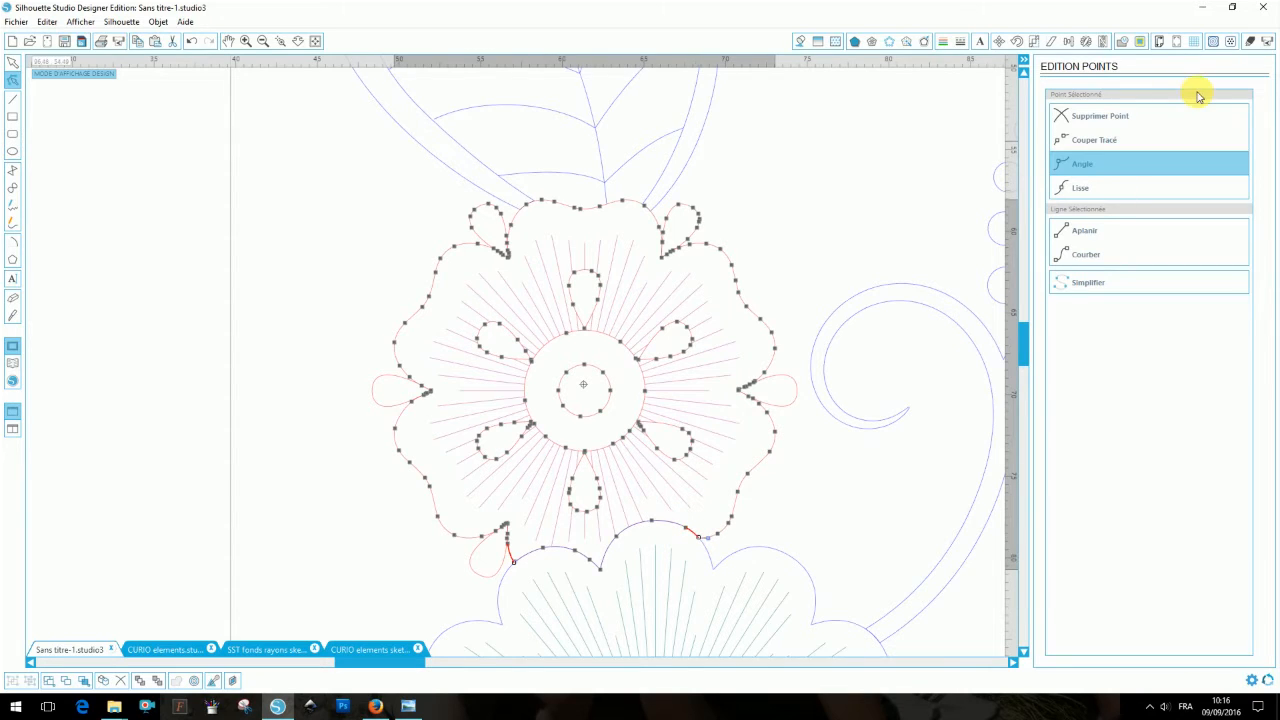
left_click(1092, 142)
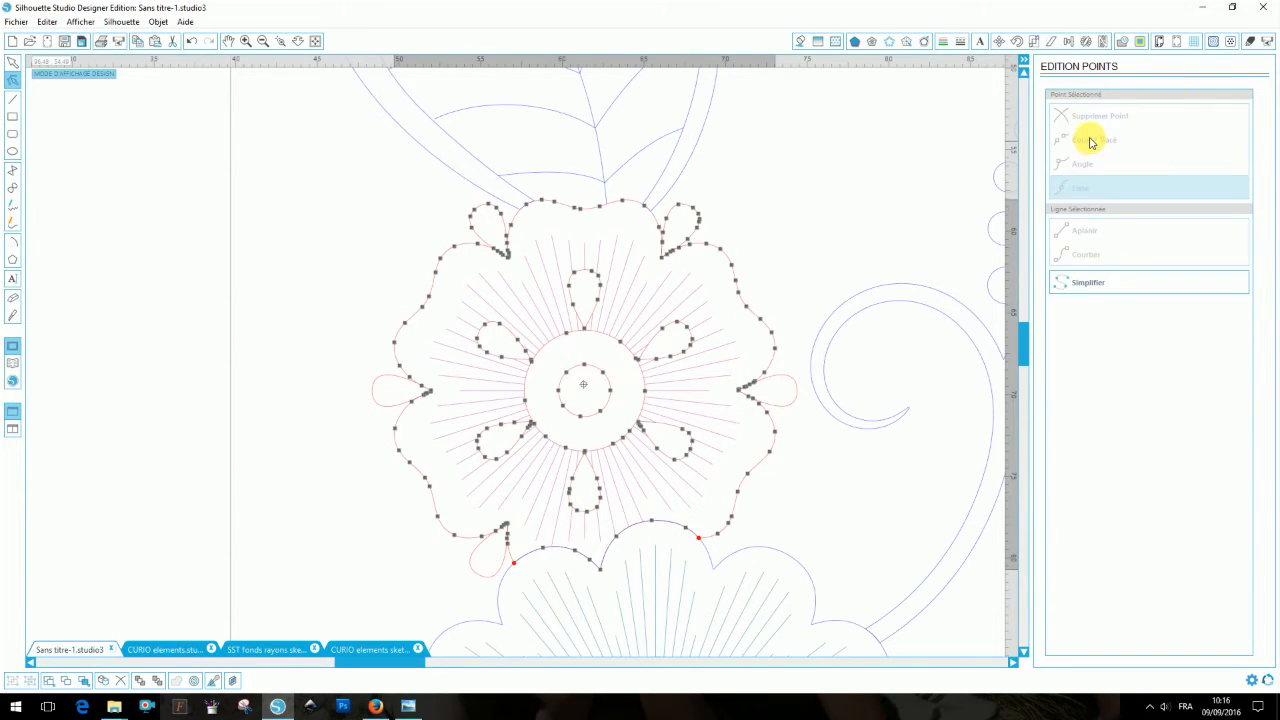
- Release the red outline's compound path and delete the segment that duplicates the teal flower's edge
left_click(1124, 41)
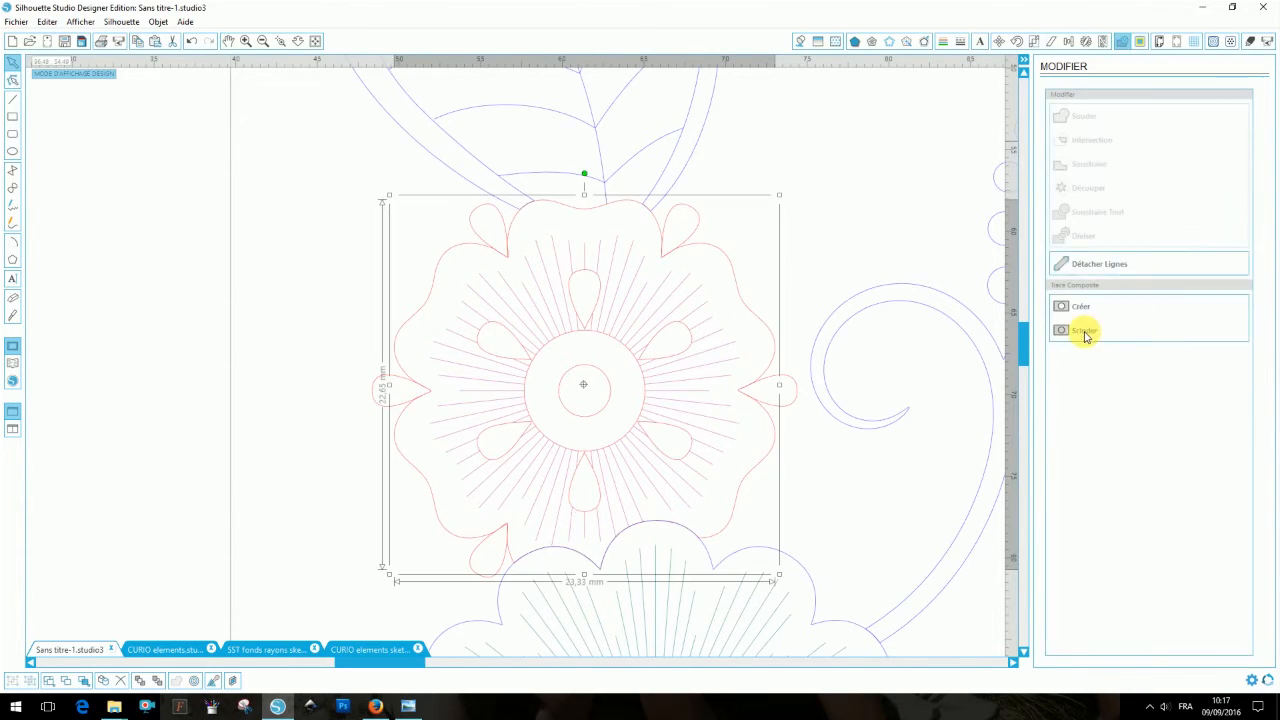
left_click(1085, 331)
left_click(868, 480)
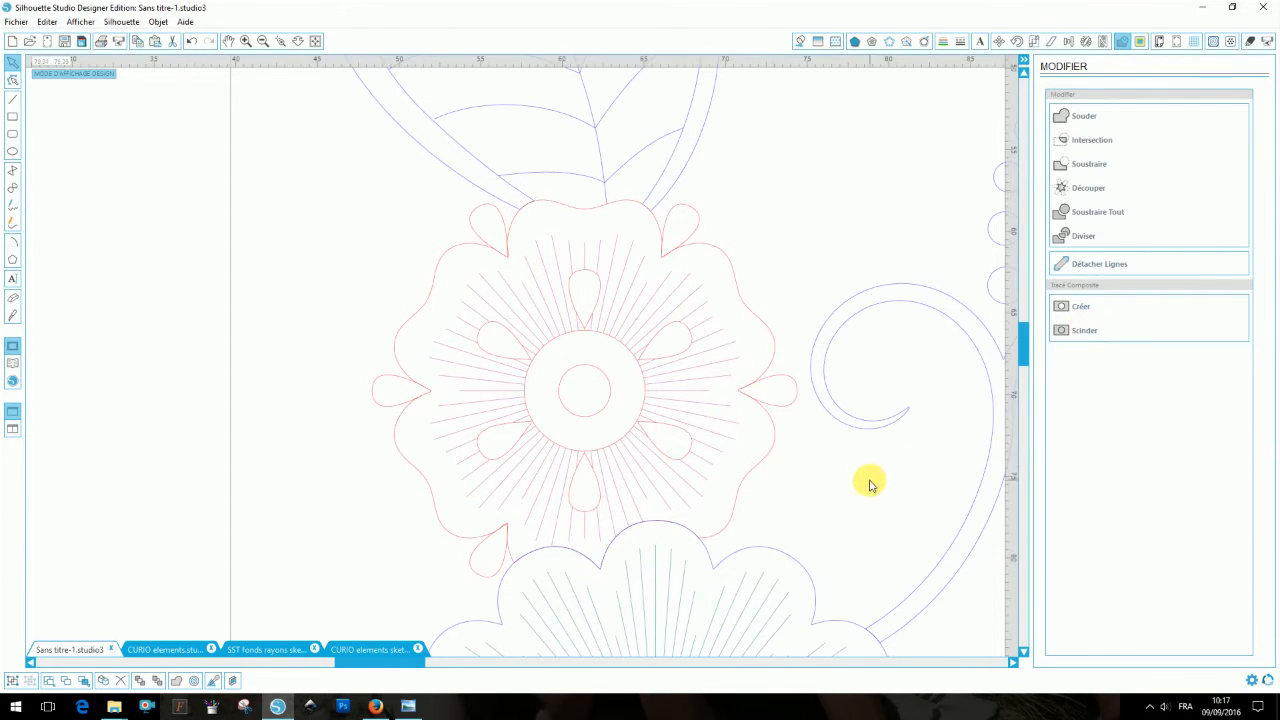
left_click_drag(768, 495, 494, 616)
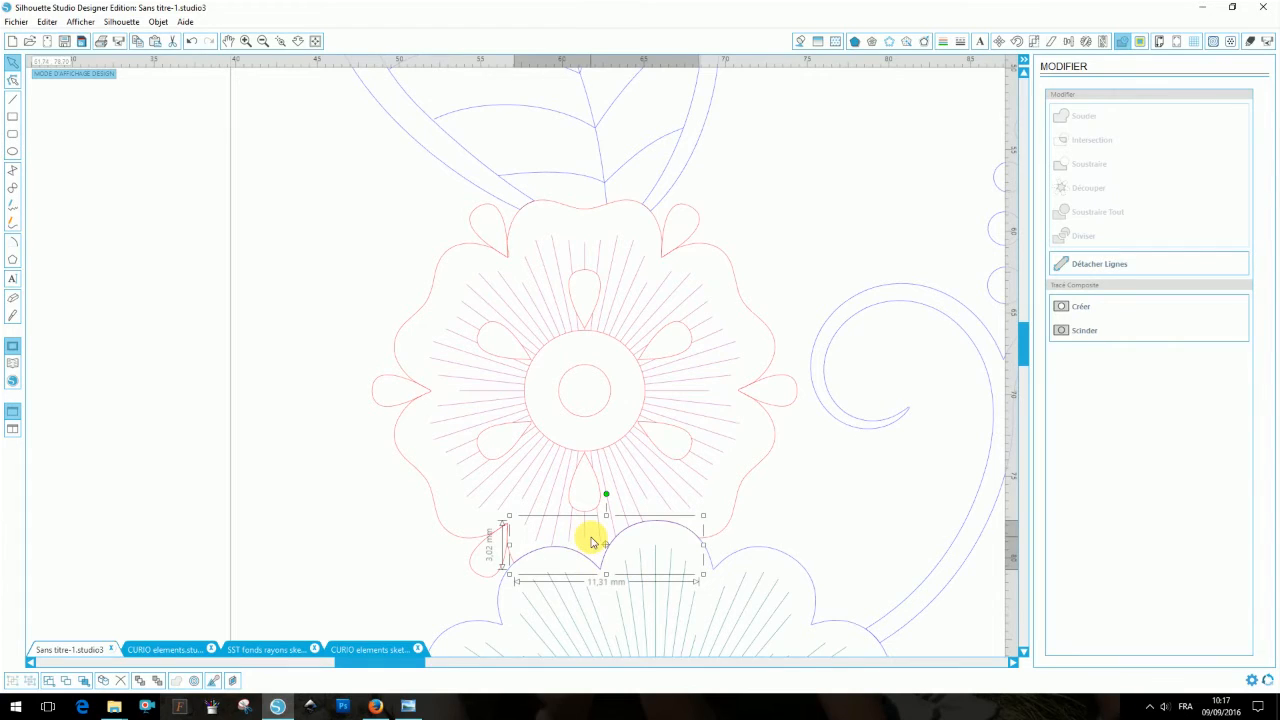
key("Delete")
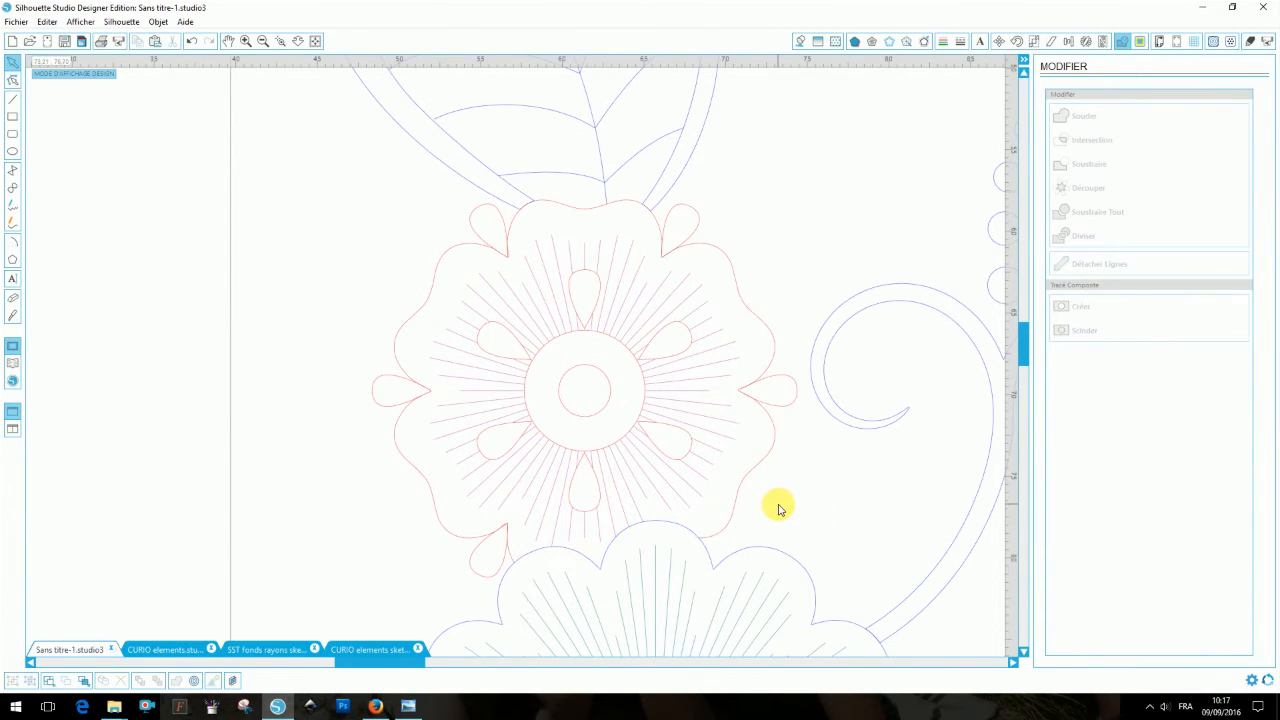
- Cut the leaf border's path at the points where its base meets the red flower
scroll(774, 506, "up", 2)
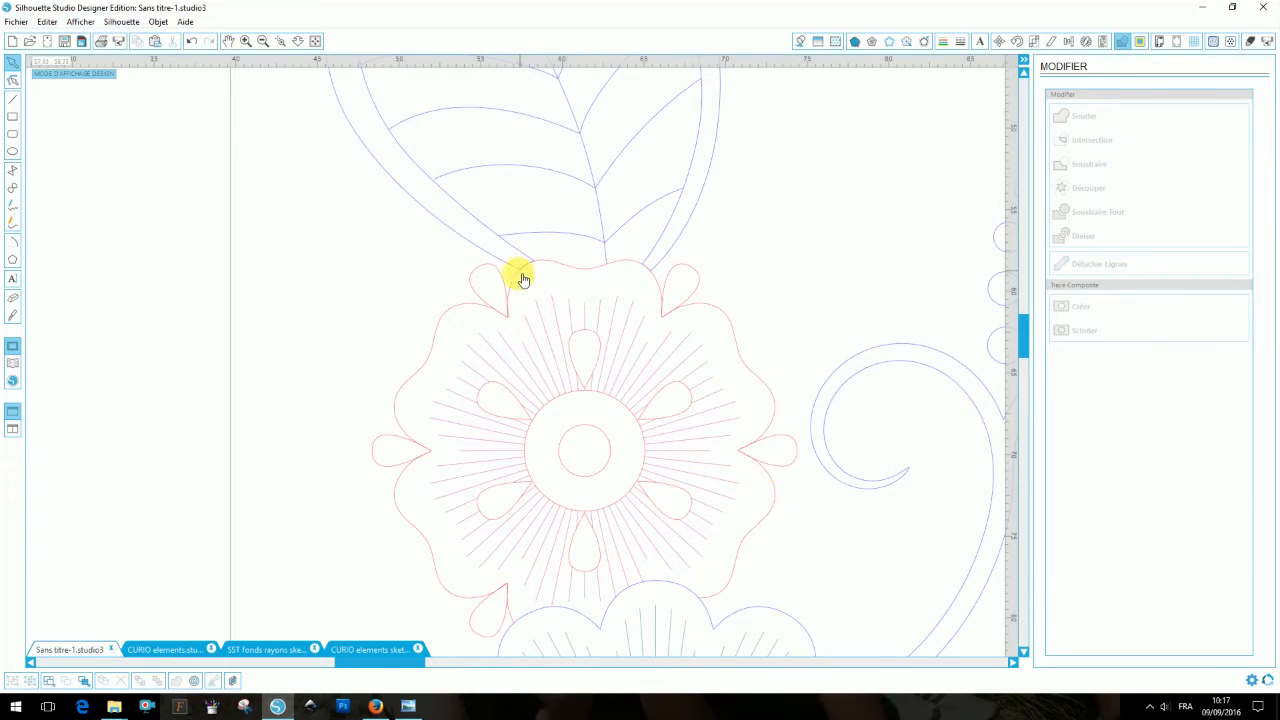
scroll(814, 462, "down", 3)
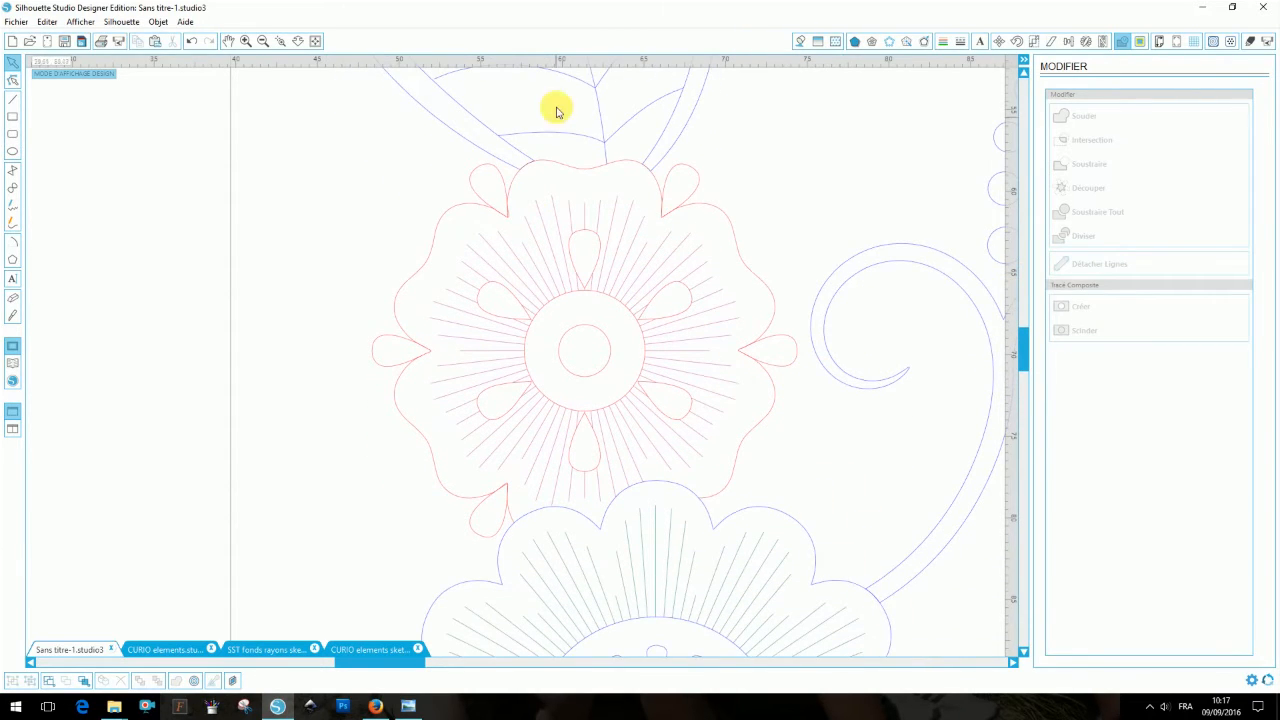
left_click(297, 42)
scroll(371, 210, "up", 14)
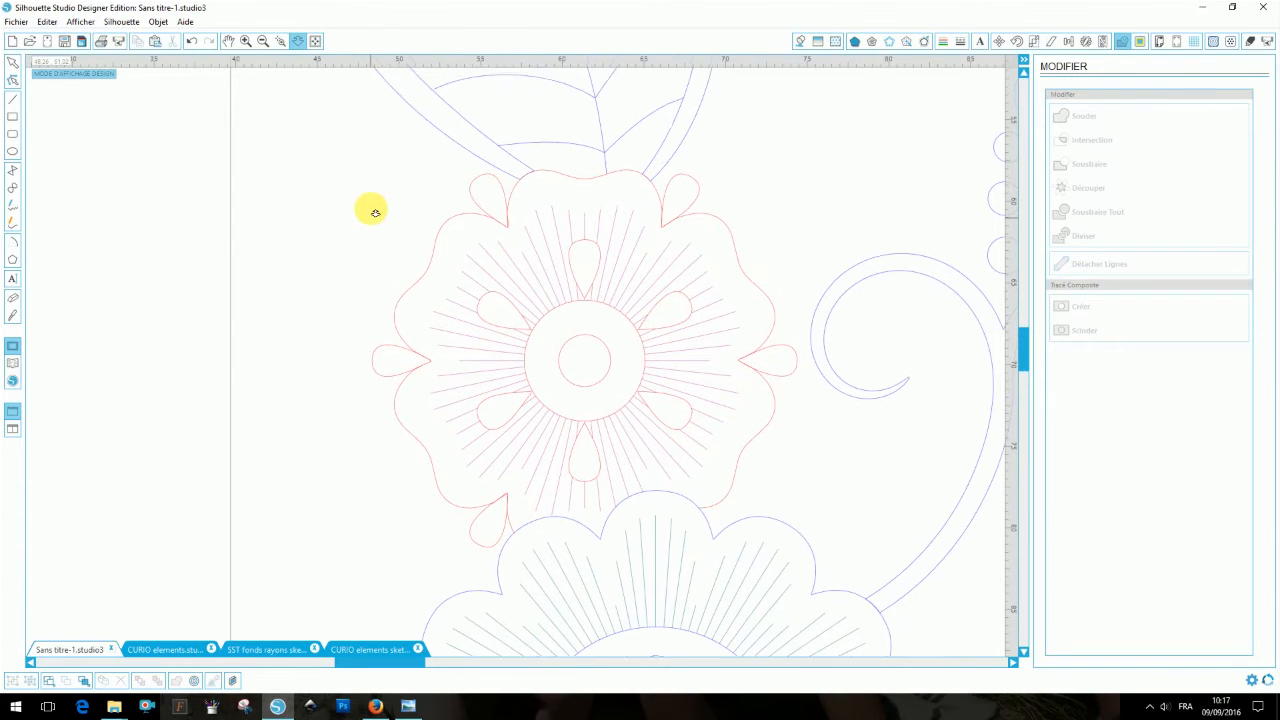
left_click(13, 80)
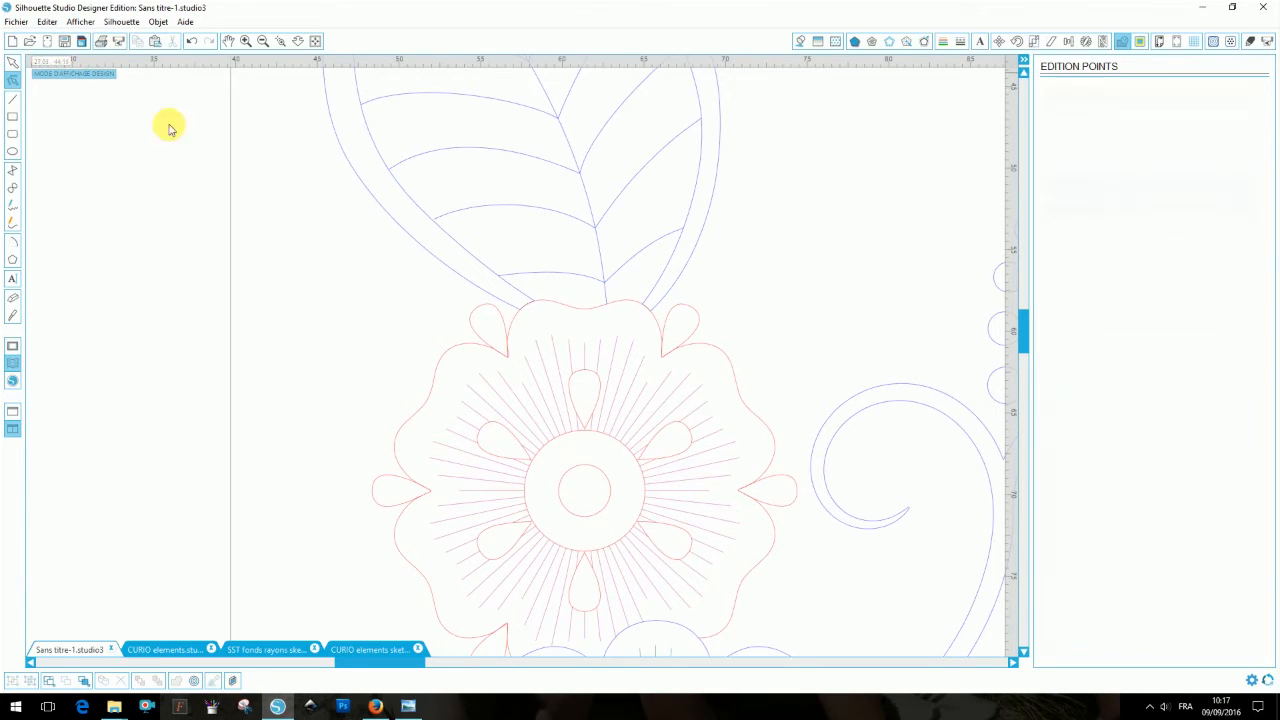
left_click(520, 301)
left_click(520, 309)
left_click(536, 304)
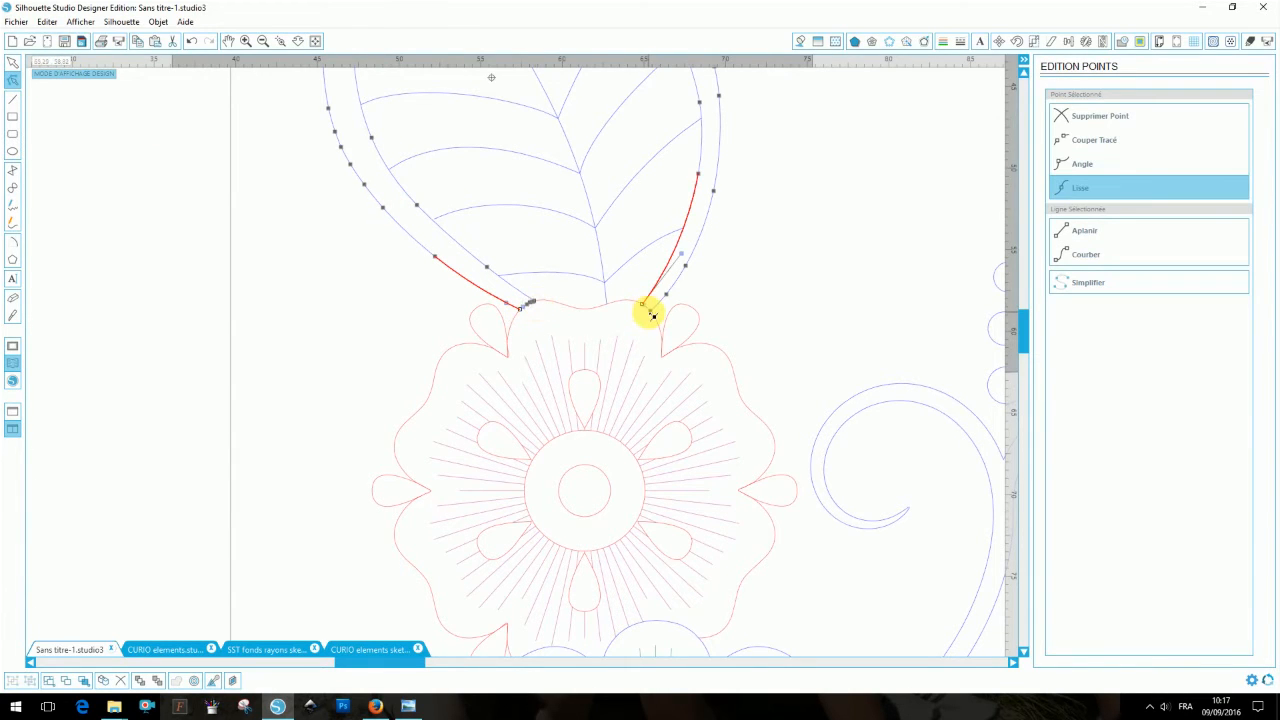
left_click(651, 313, "shift")
left_click(1108, 141)
- Release the leaf border's compound path and delete the base segments that duplicate the red flower's edge
left_click(1122, 41)
left_click(1085, 330)
left_click_drag(737, 281, 513, 346)
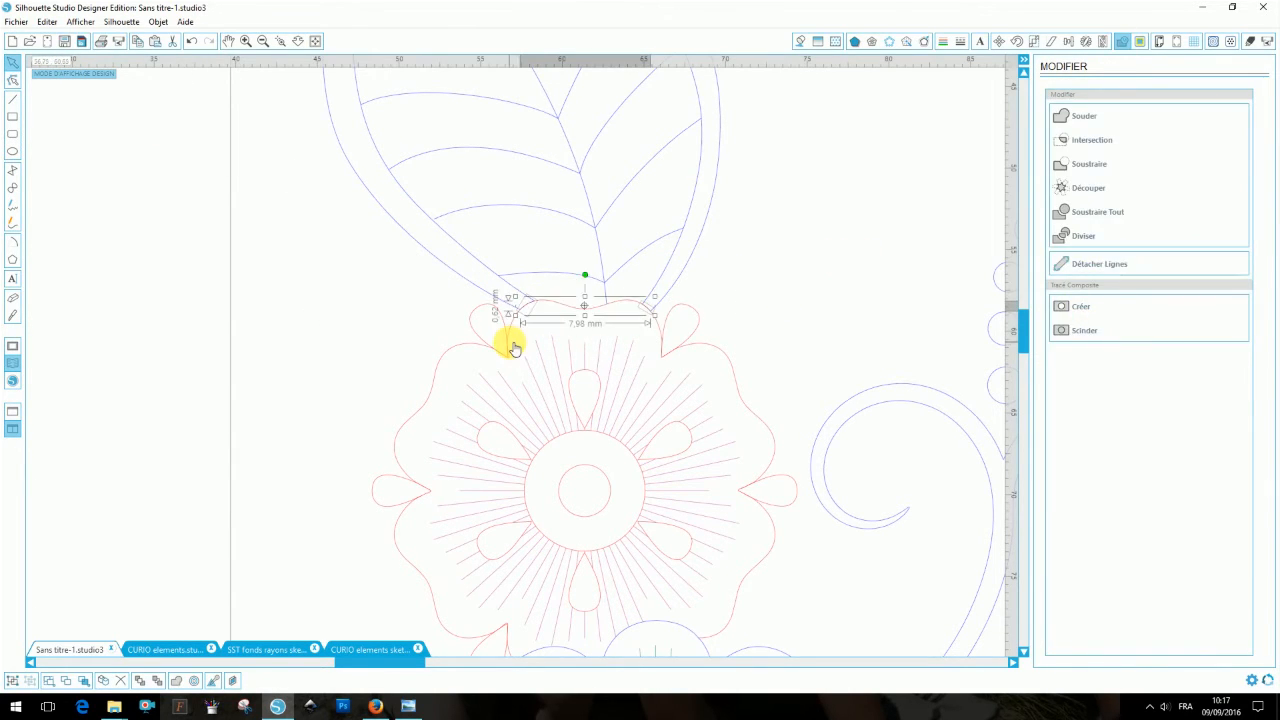
key("Delete")
- Cut the upper swirl's path at the two points where its stem meets the teal flower
left_click_drag(384, 663, 436, 663)
scroll(496, 549, "down", 9)
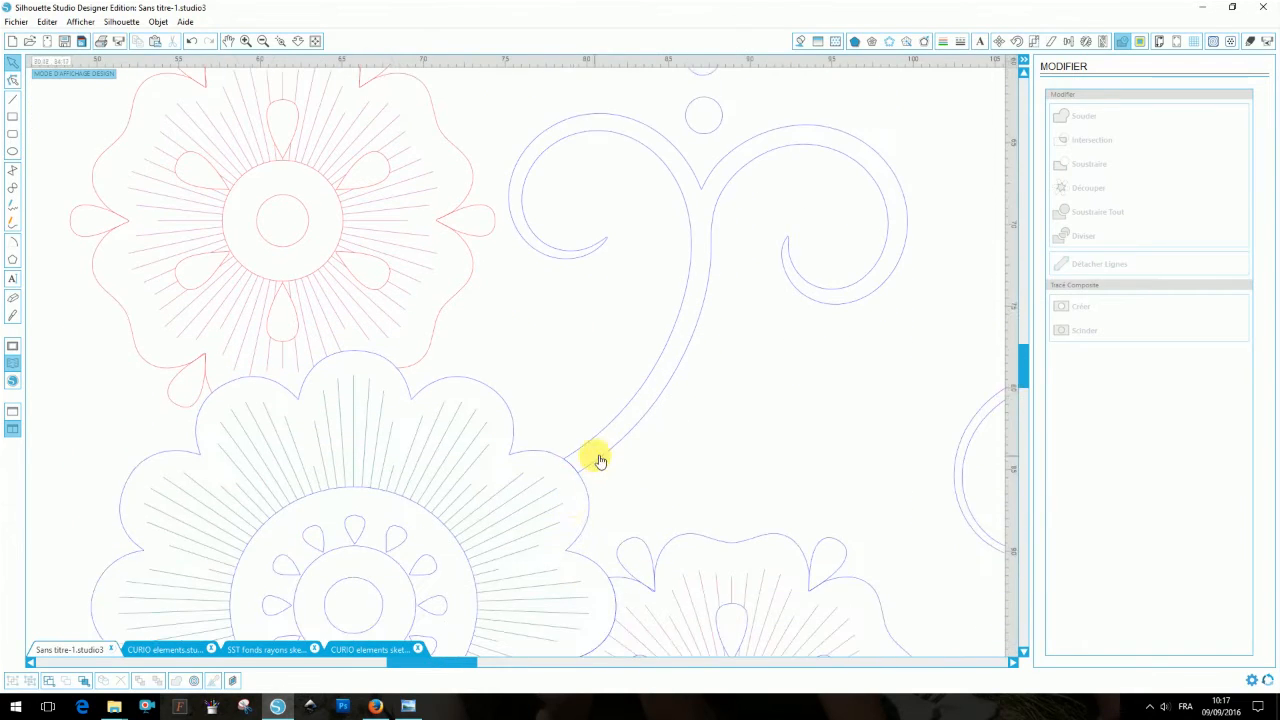
left_click(600, 461)
left_click(13, 80)
left_click(565, 459)
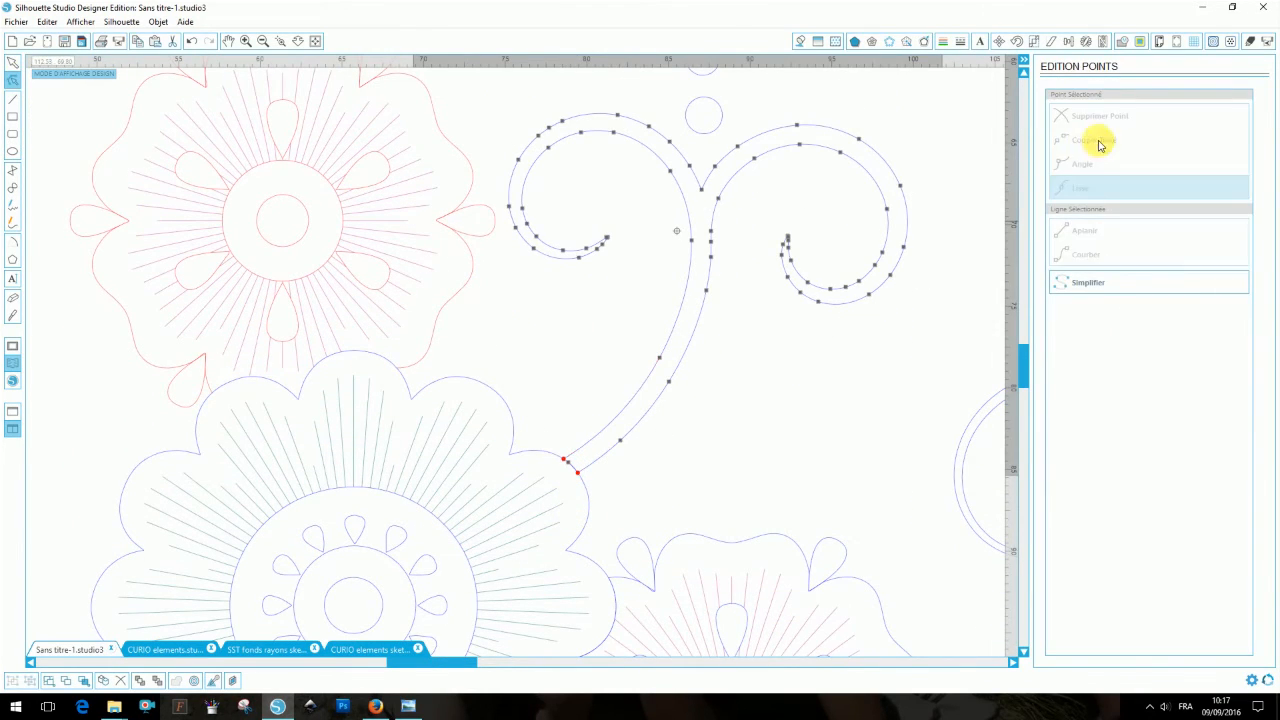
- Release the upper swirl's compound path and delete the stem-base segment that duplicates the teal flower's edge
left_click(1122, 41)
left_click(654, 494)
- Cut the pink-rayed flower's outline at the two points where it meets the teal flower
scroll(514, 411, "down", 3)
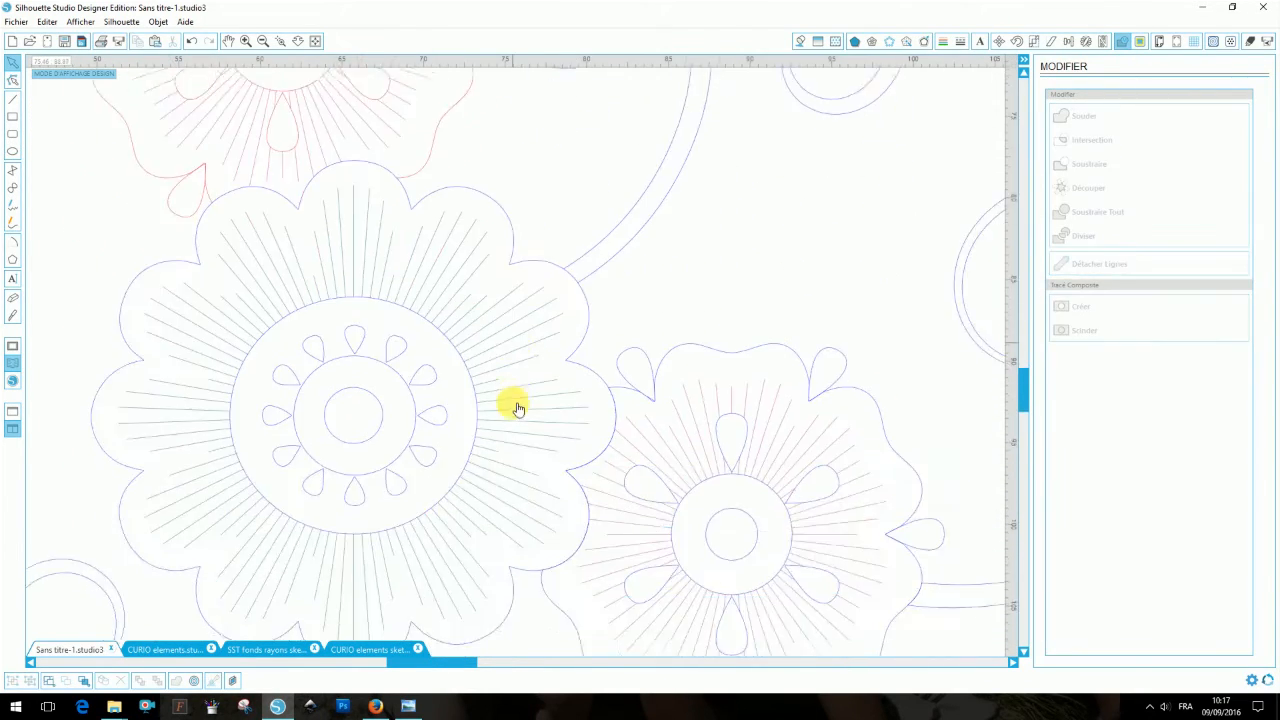
scroll(515, 406, "down", 3)
left_click(545, 480)
right_click(97, 81)
left_click(13, 80)
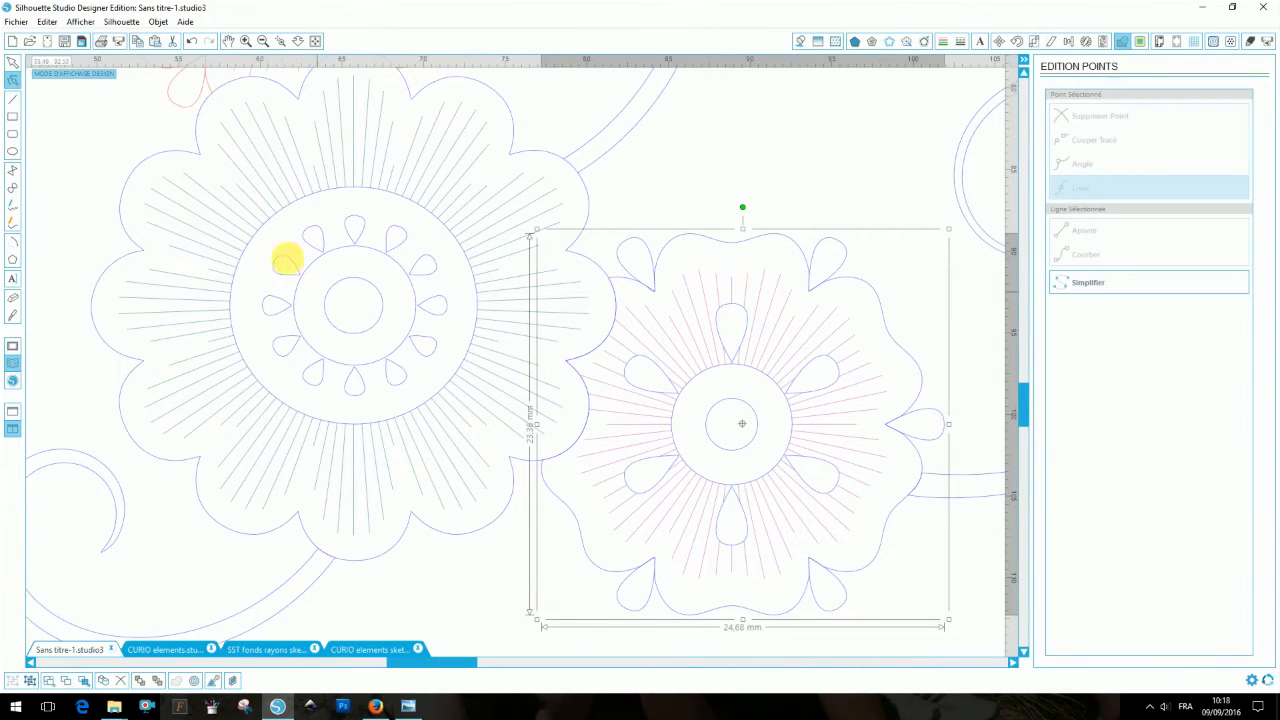
left_click(554, 491)
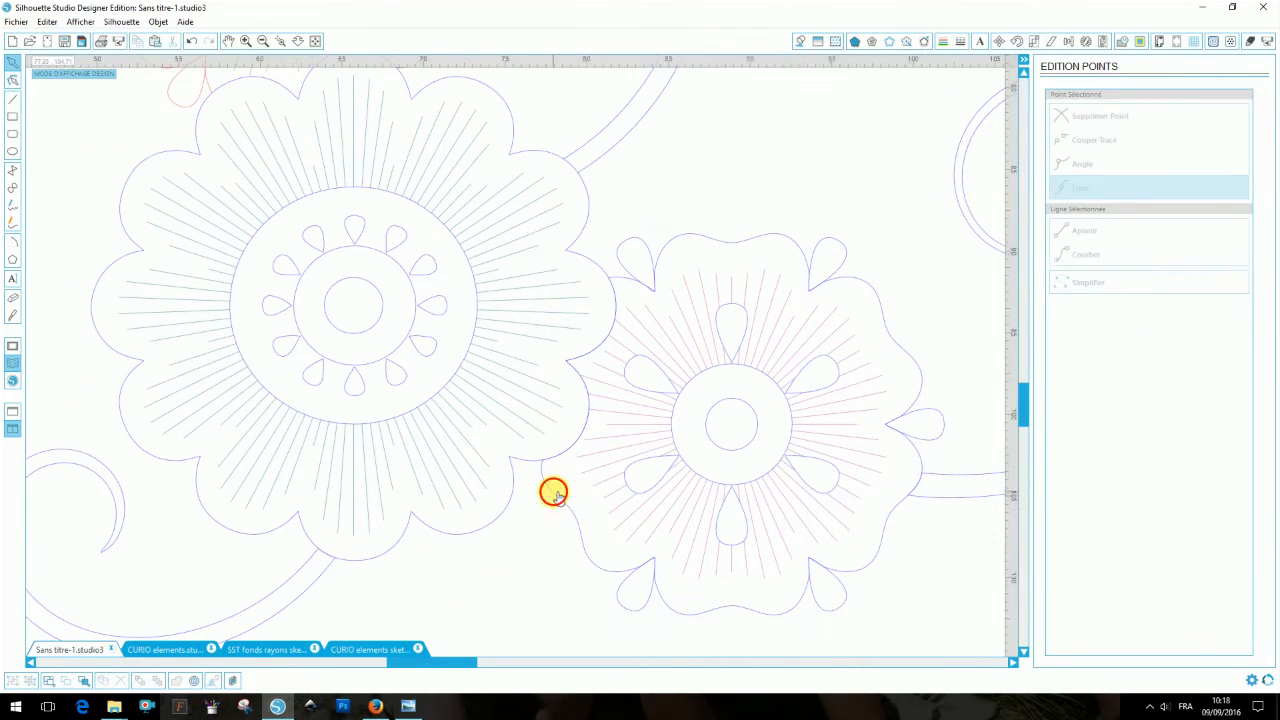
left_click(13, 82)
left_click(541, 461)
left_click(609, 277, "shift")
left_click(1164, 139)
- Release the pink-rayed flower outline's compound path and delete the segment that duplicates the teal flower's edge
left_click(1122, 41)
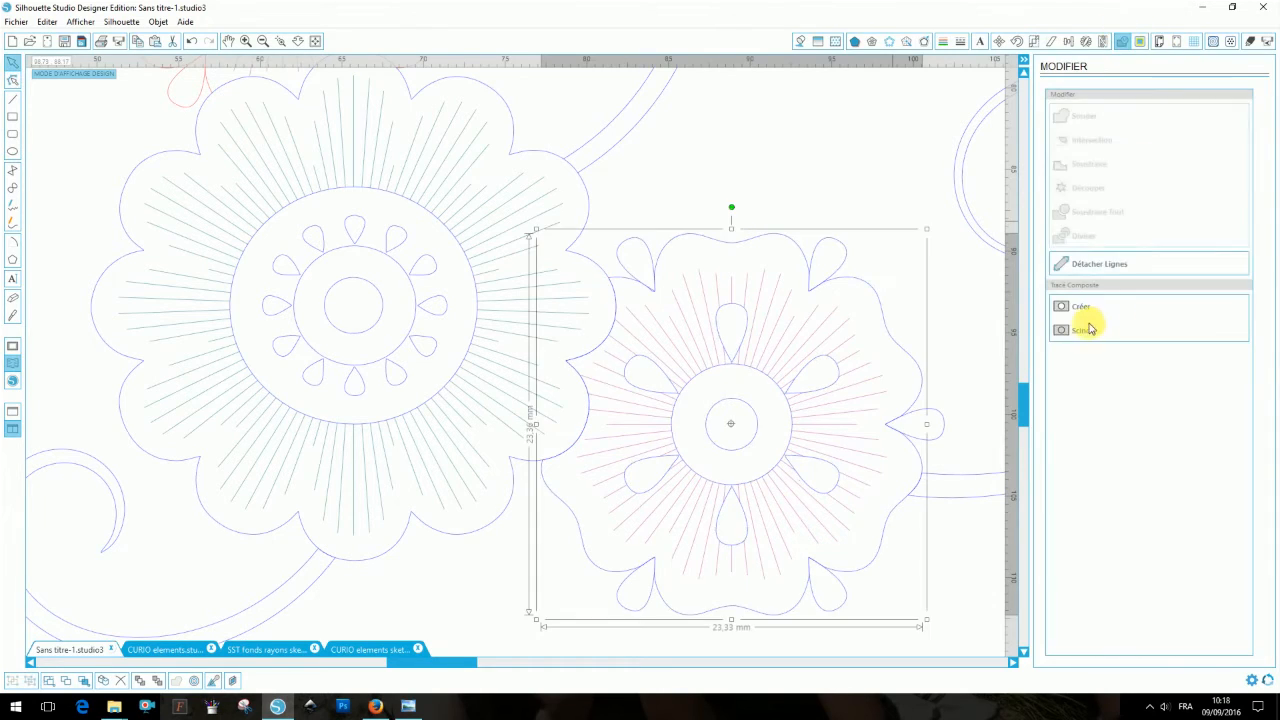
left_click(1090, 329)
left_click(609, 238)
left_click_drag(633, 213, 504, 491)
key("Delete")
- Cut the lower-left swirl's path at the two points where its stem meets the teal flower
left_click(334, 570)
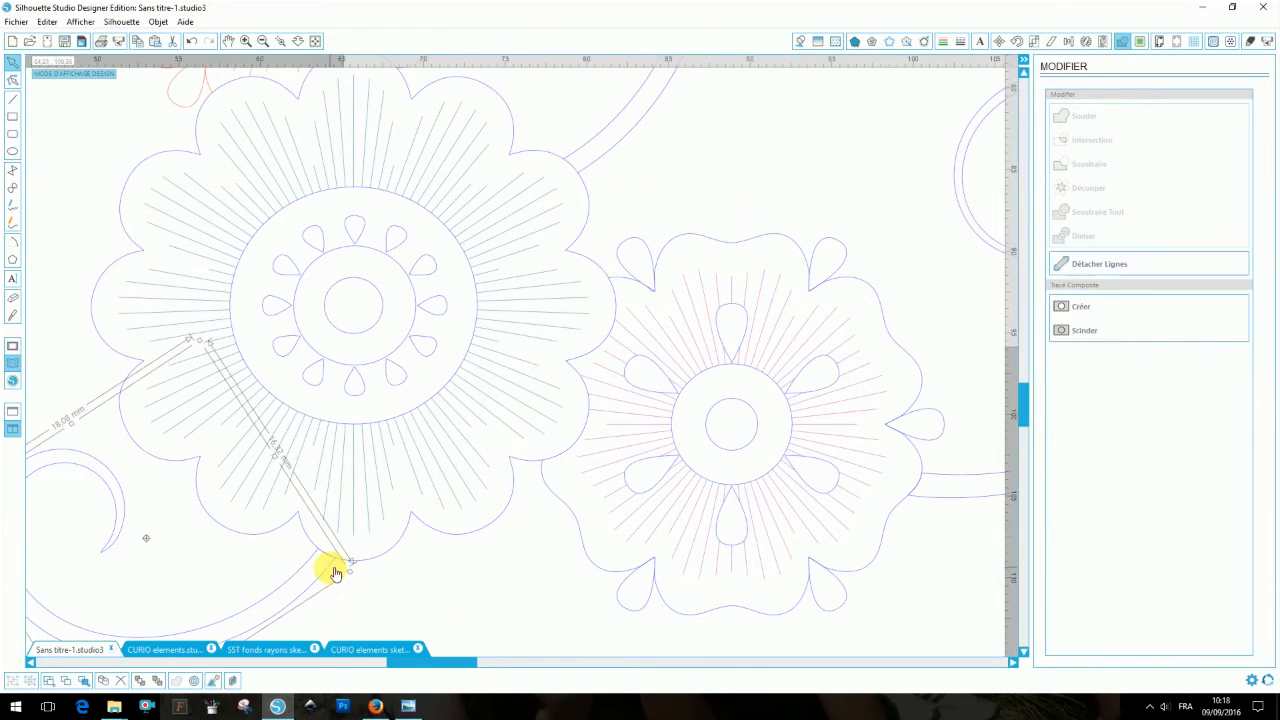
left_click(13, 82)
left_click(318, 549)
left_click(335, 558, "shift")
left_click(1092, 140)
- Release the lower-left swirl's compound path and remove the stem-base segment that duplicates the teal flower's edge
left_click(1121, 42)
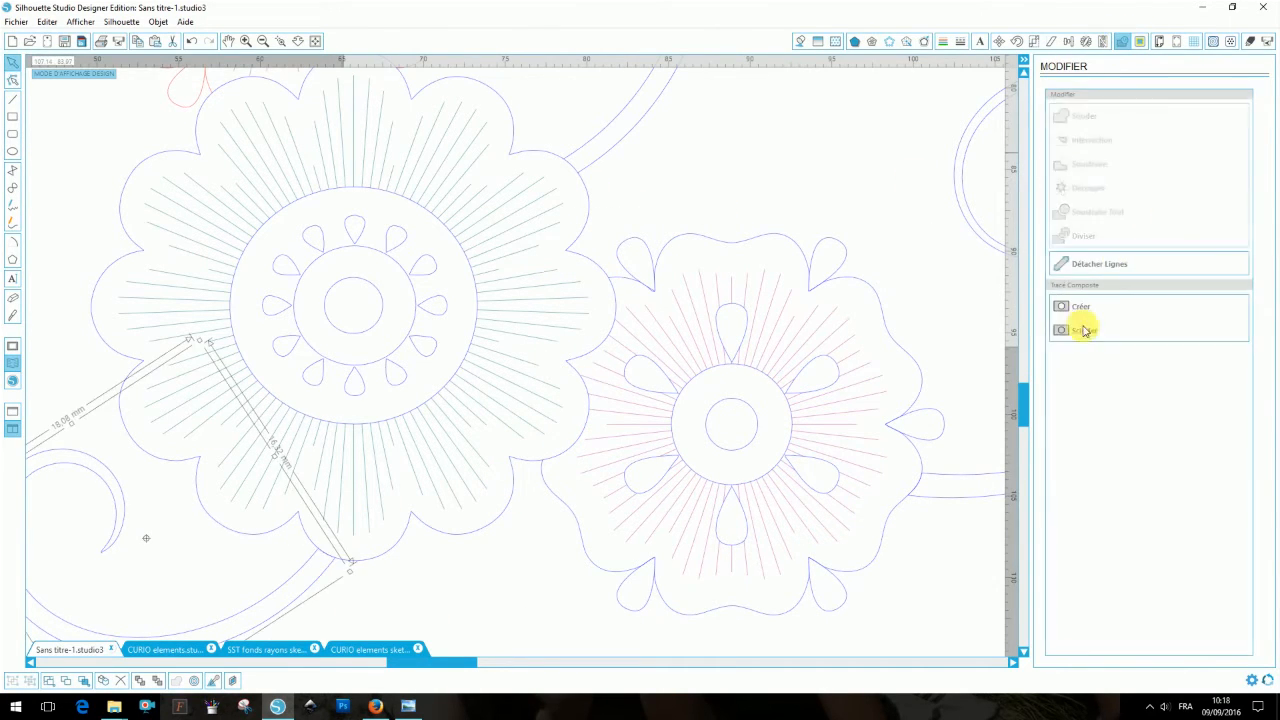
left_click(1085, 330)
left_click(277, 514)
- Cut the lower-right swirl's path at the two points where its stem meets the pink-rayed flower
left_click(849, 426)
left_click(13, 82)
left_click(922, 476)
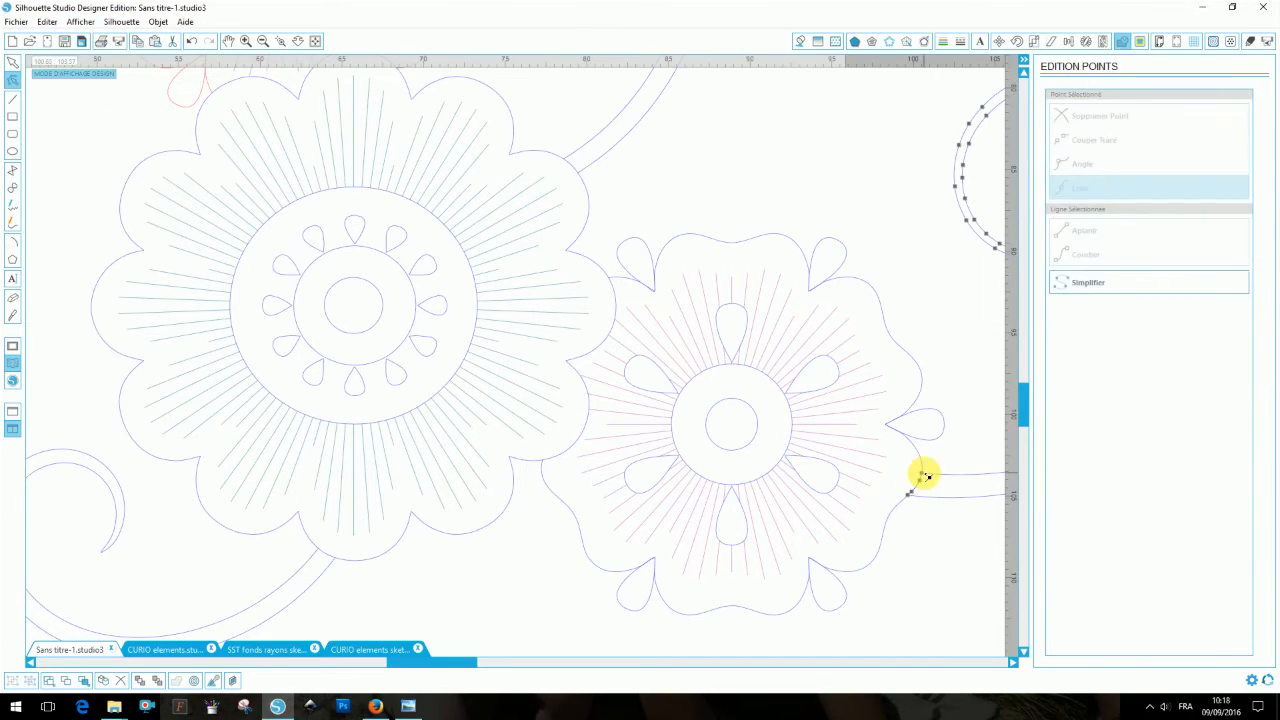
left_click(908, 494, "shift")
left_click(1094, 140)
left_click_drag(540, 663, 557, 662)
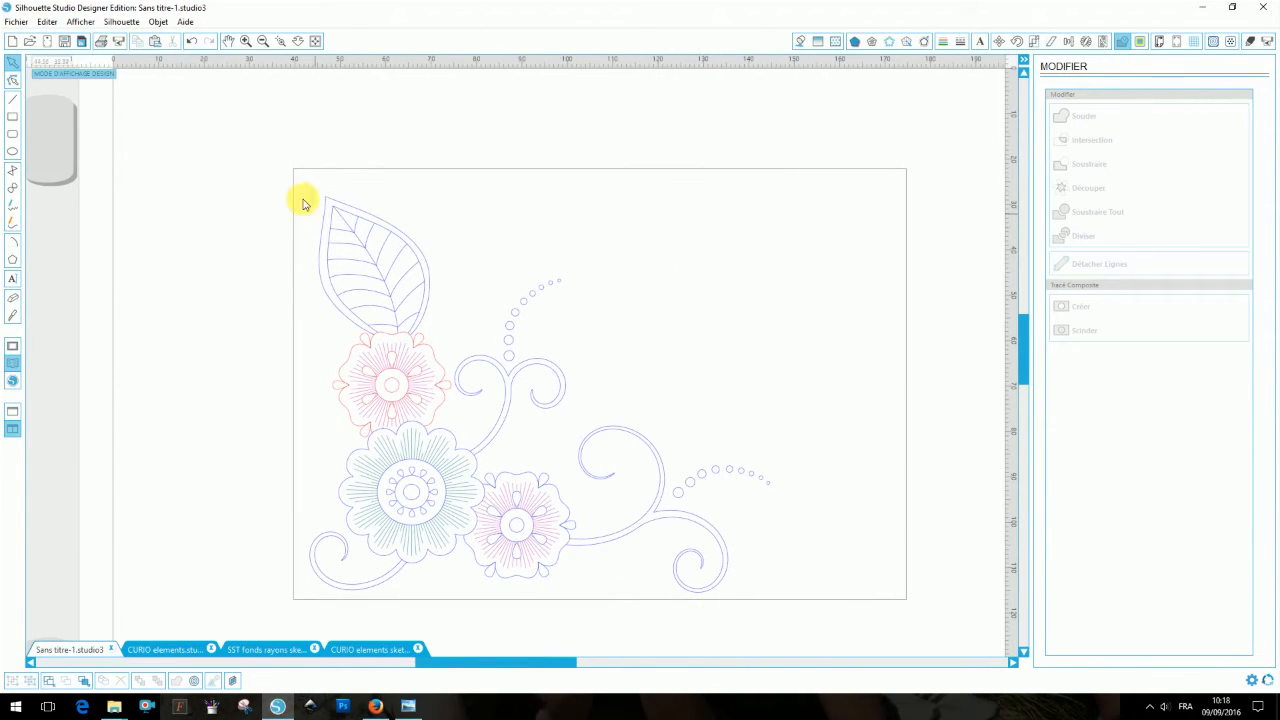
- Set the line colour of the leaf, flowers, swirls and dots to blue and group them all together
left_click_drag(258, 182, 410, 405)
left_click_drag(440, 445, 797, 625)
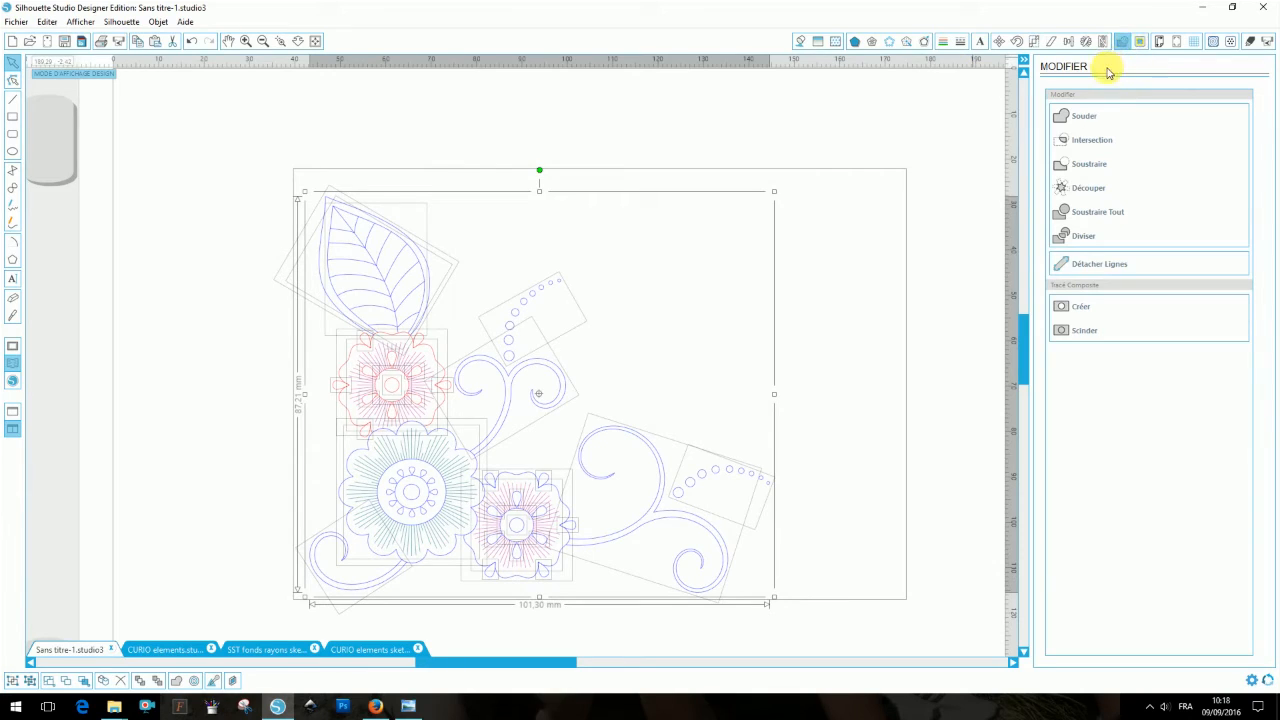
left_click(942, 43)
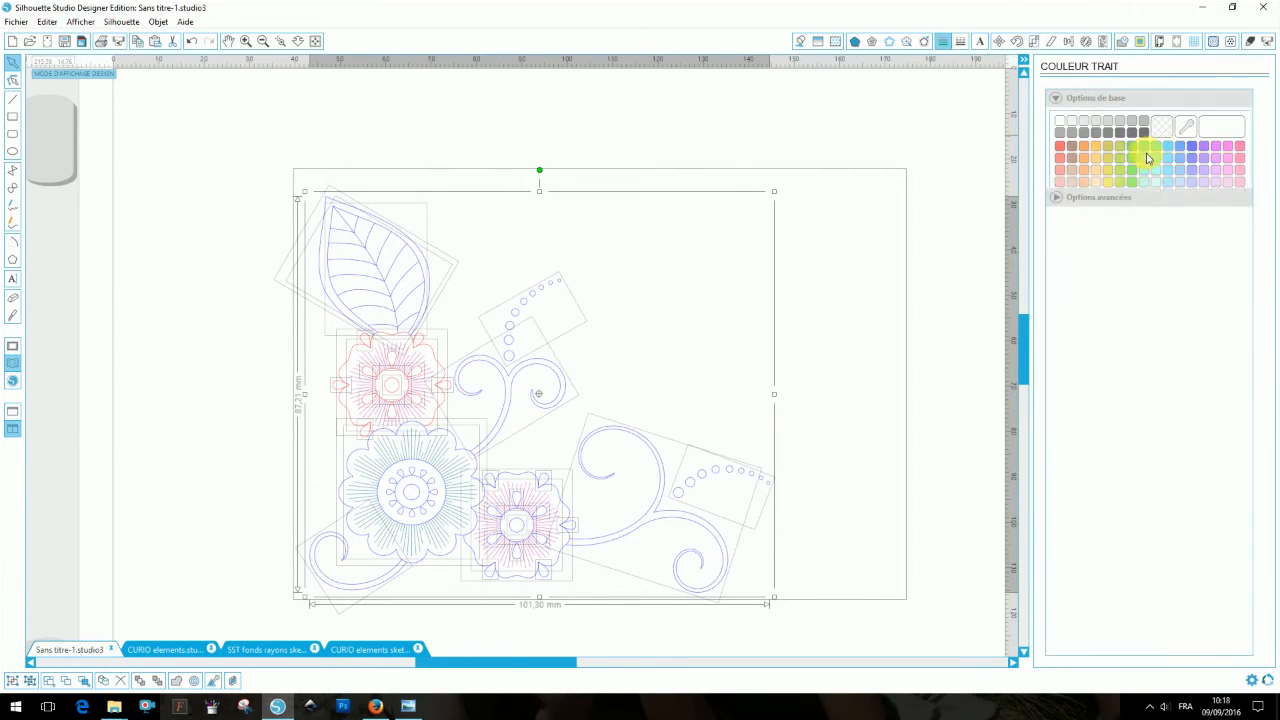
left_click(1193, 148)
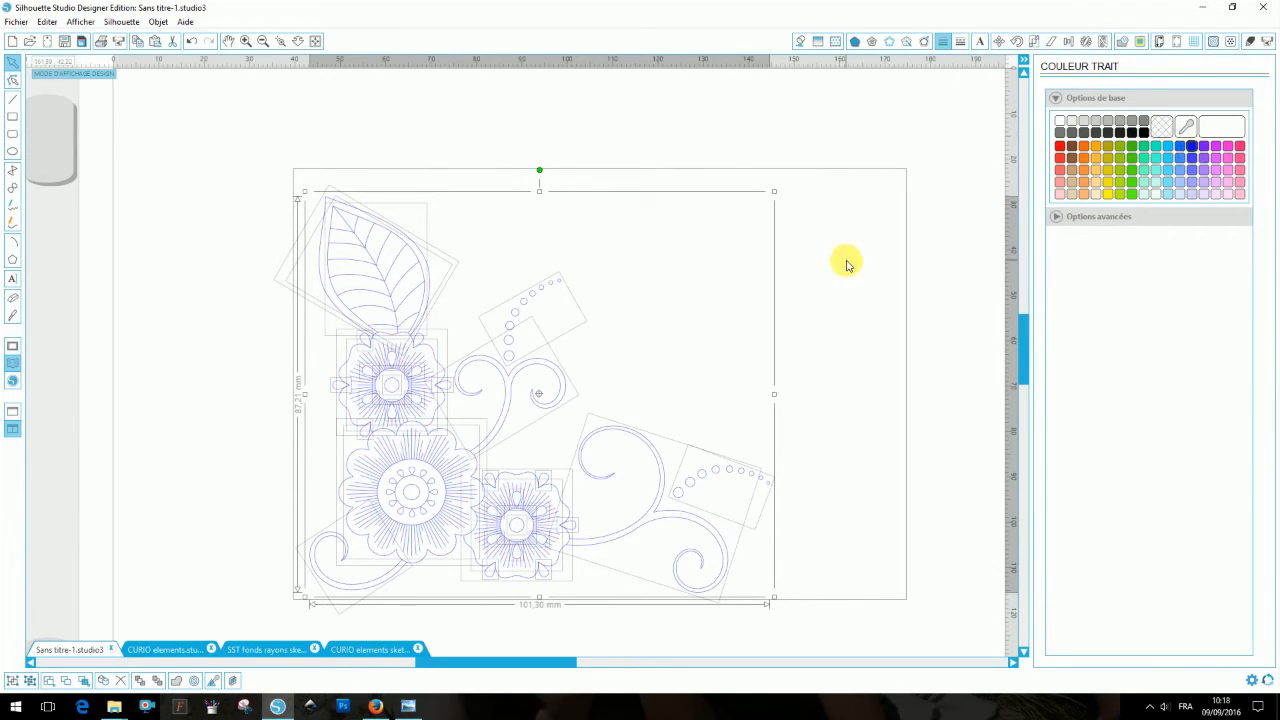
left_click(11, 682)
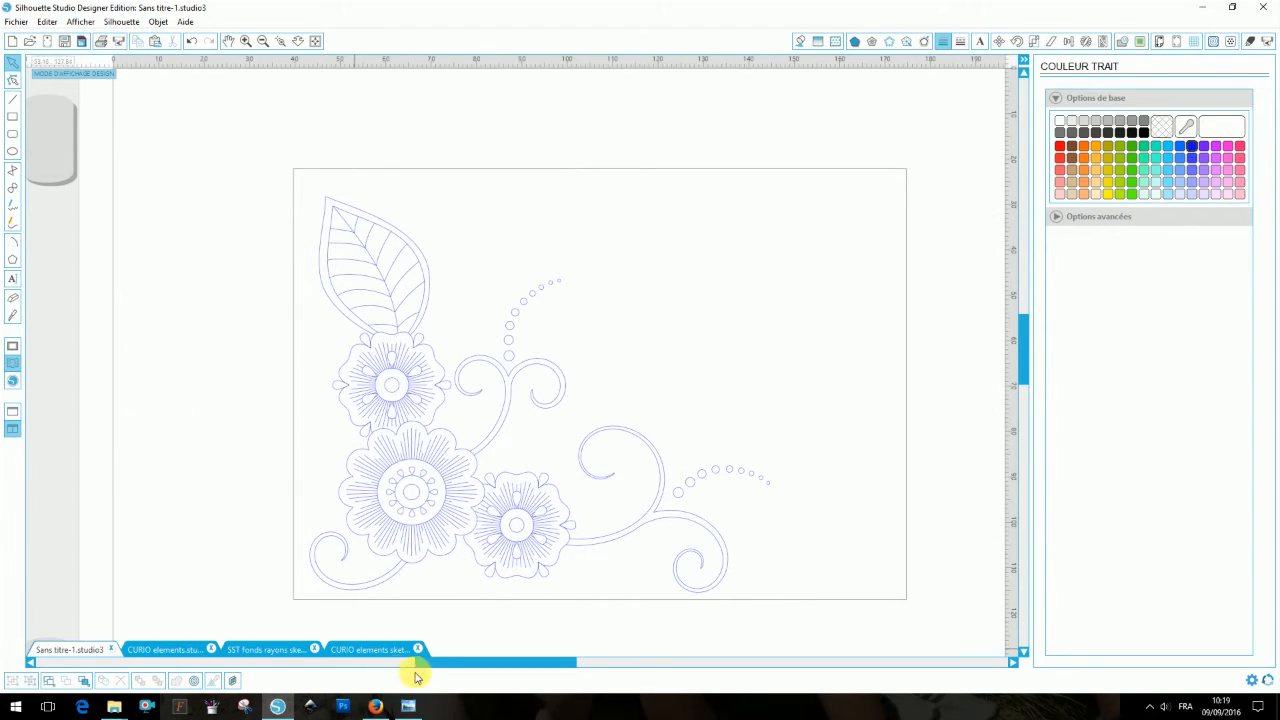
- Add the text "Amitie" in the empty upper area of the card, beside the flower composition
left_click_drag(457, 663, 488, 665)
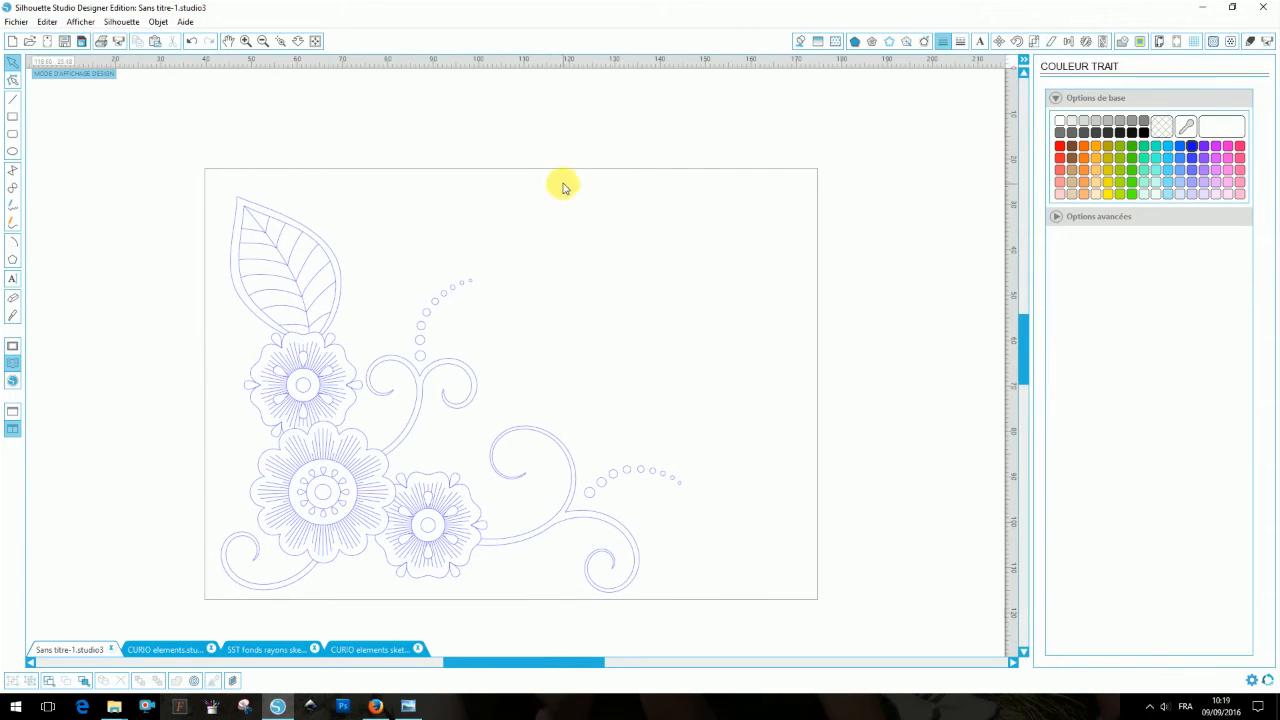
left_click(13, 281)
left_click(519, 297)
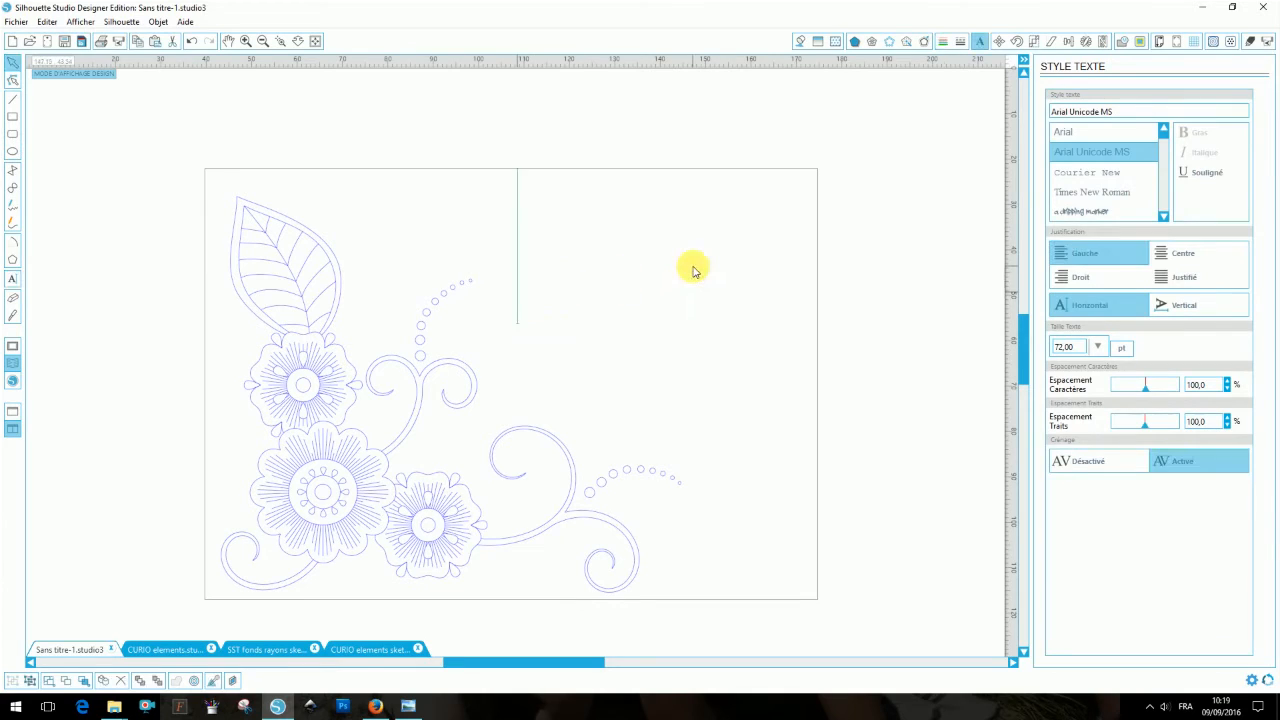
type("Amit")
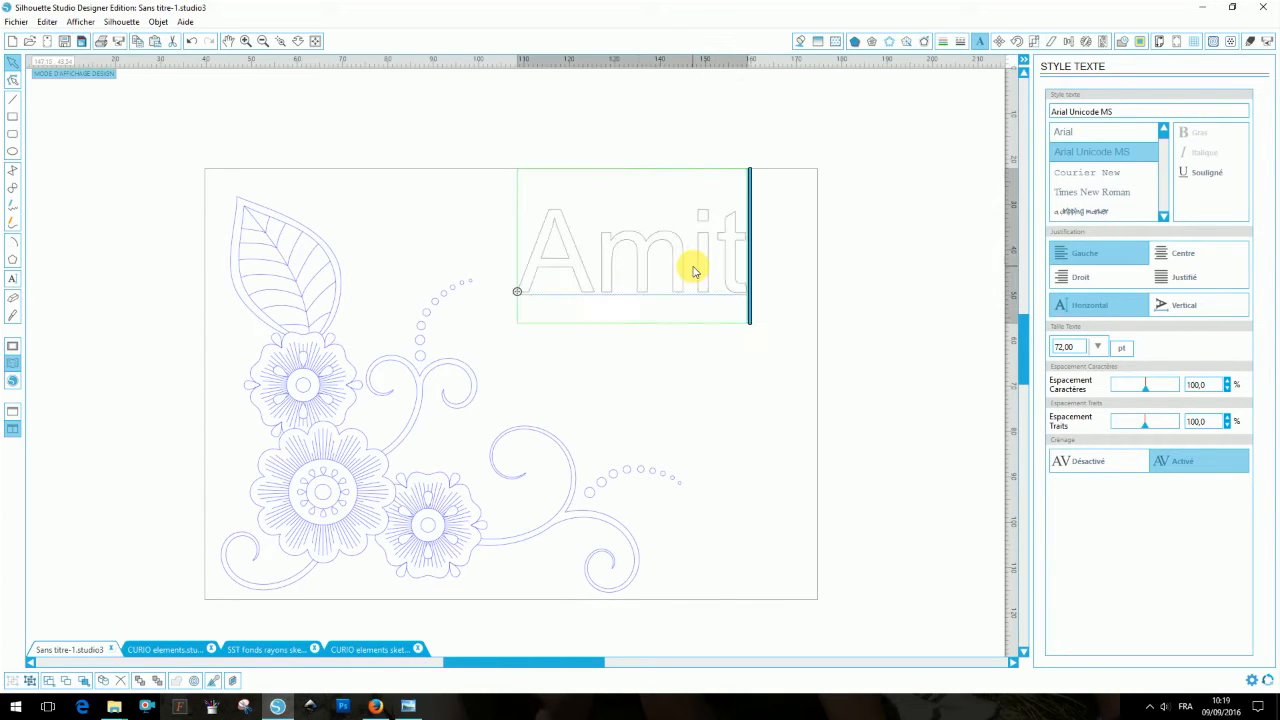
type("ie")
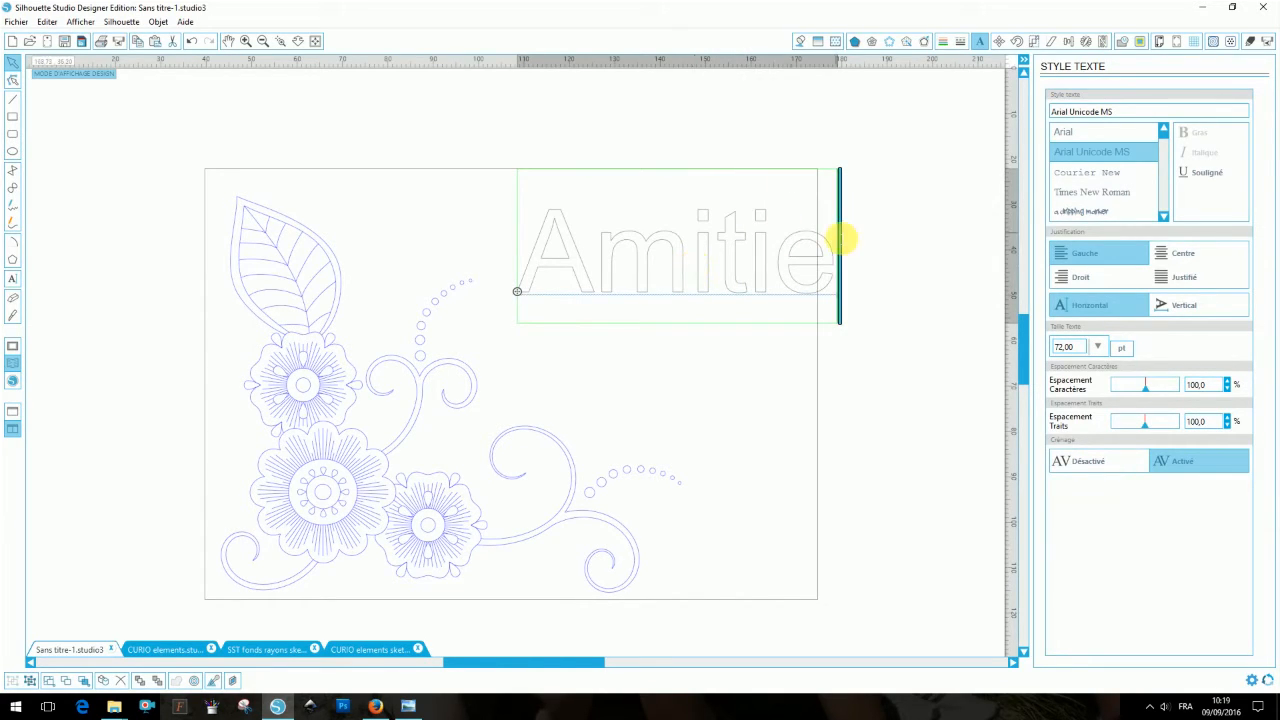
- Change the font of the whole word "Amitie" to Caroline
left_click_drag(840, 247, 532, 260)
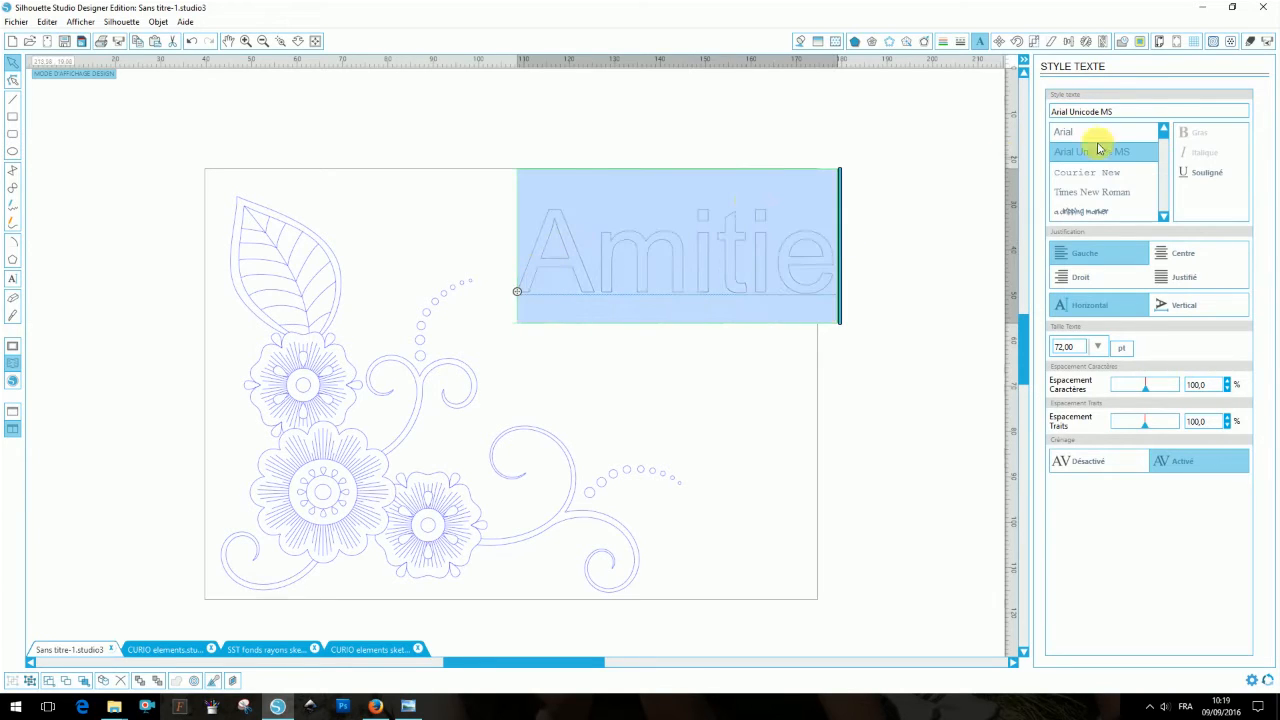
left_click_drag(1138, 116, 1036, 114)
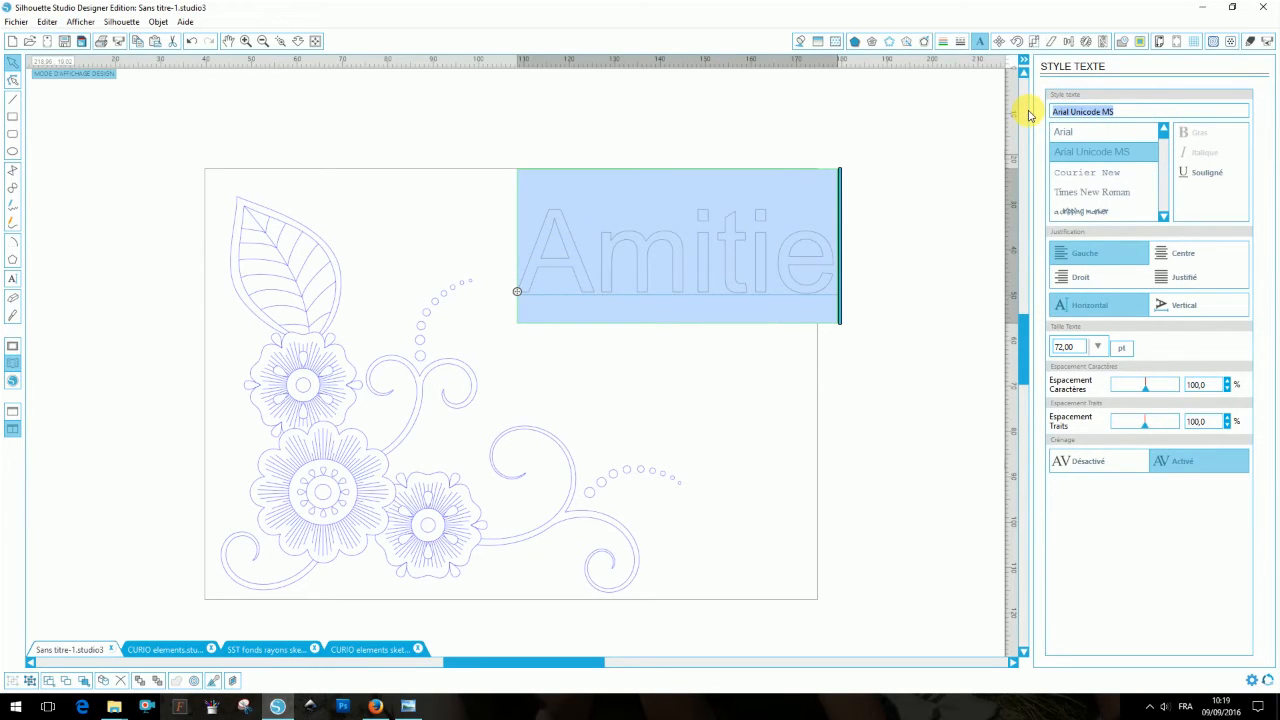
key("Down")
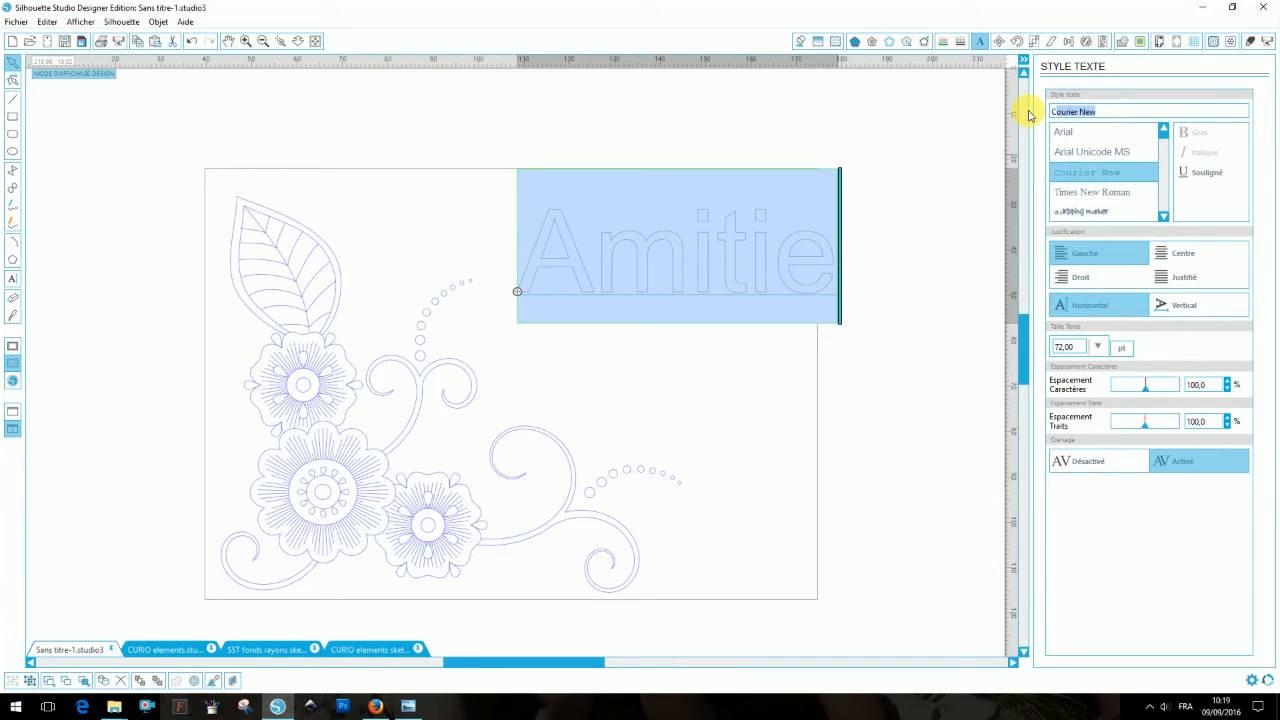
type("Caroline")
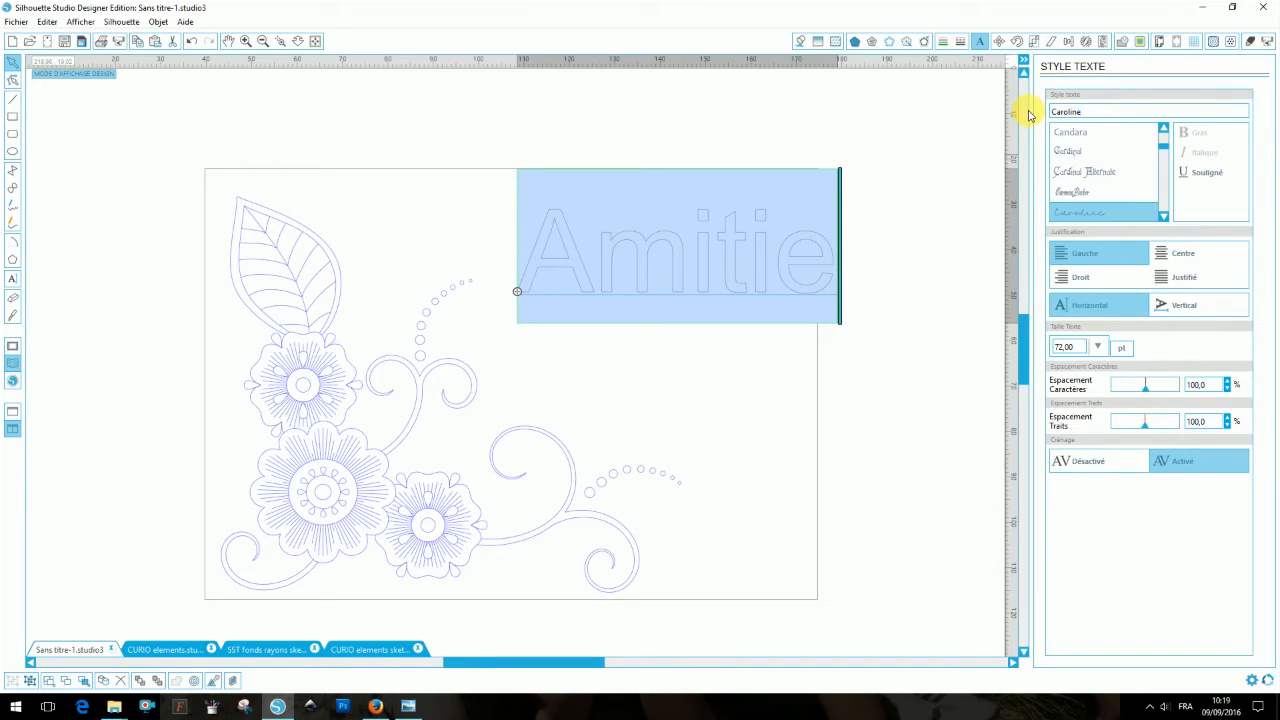
key("Return")
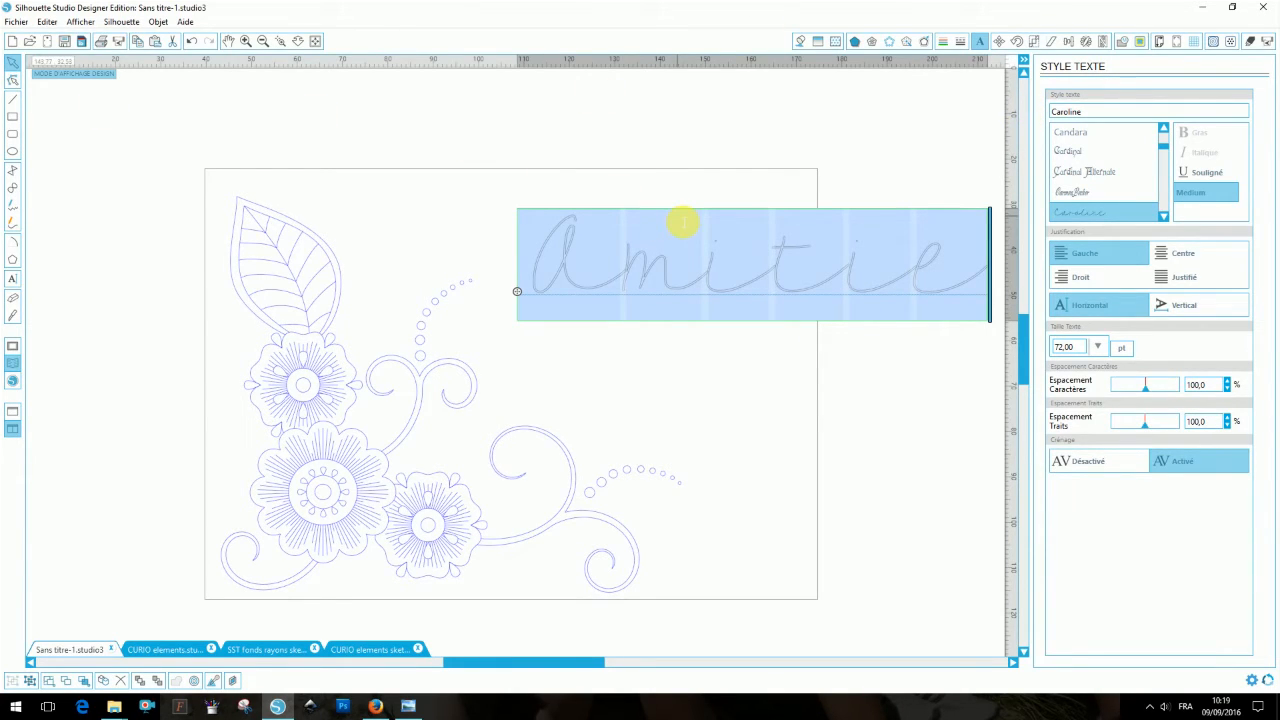
- Set the character spacing of the word "Amitie" to 99.6 % so its script letters meet
left_click_drag(493, 667, 523, 674)
left_click(298, 41)
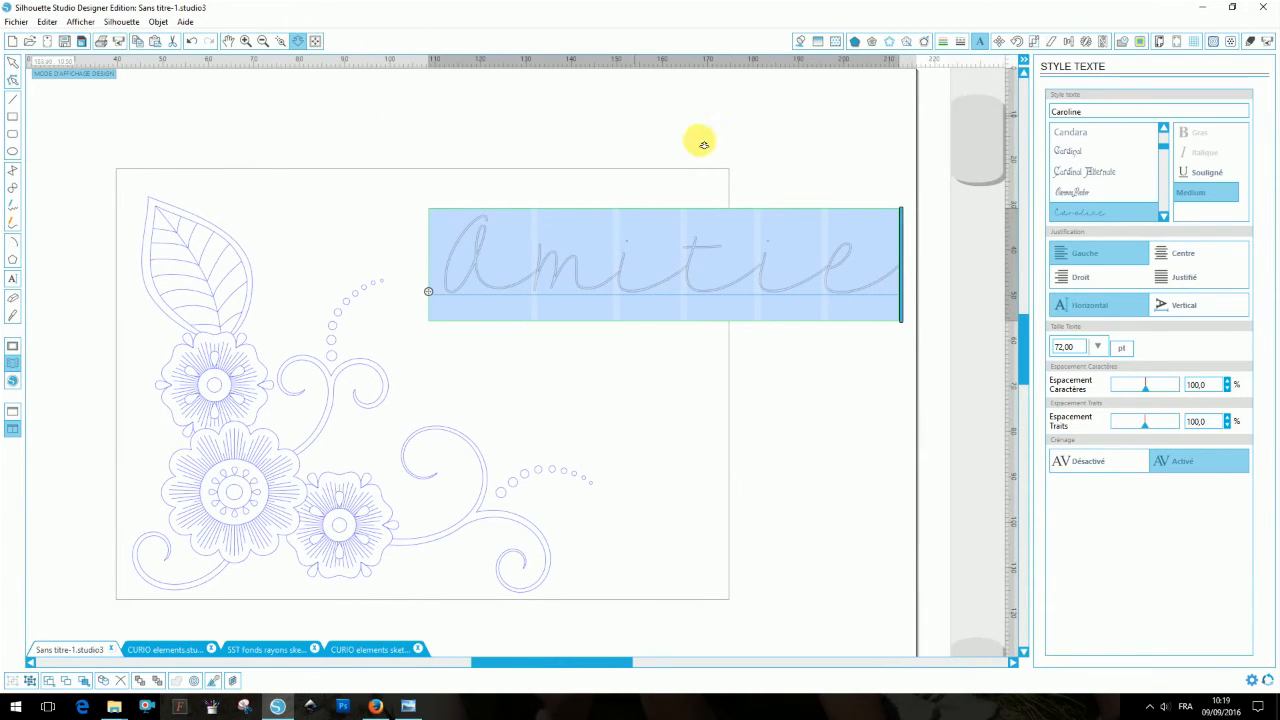
left_click_drag(735, 470, 541, 201)
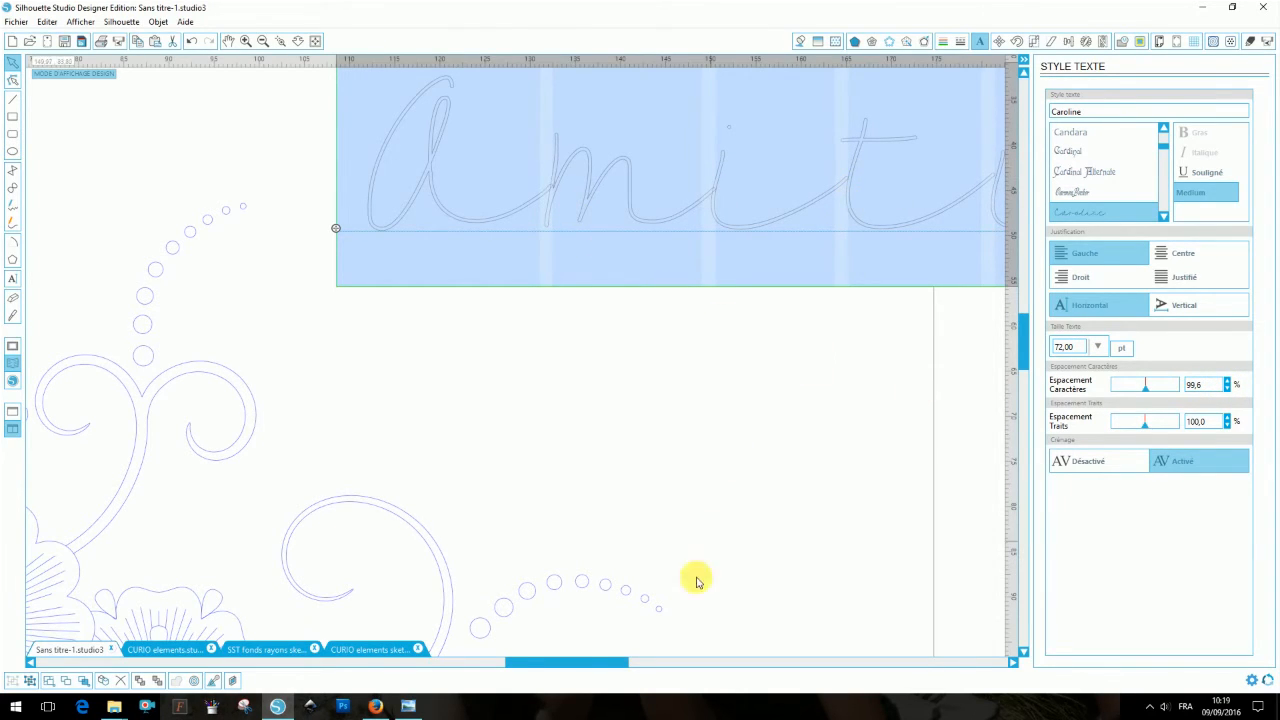
left_click_drag(600, 663, 611, 665)
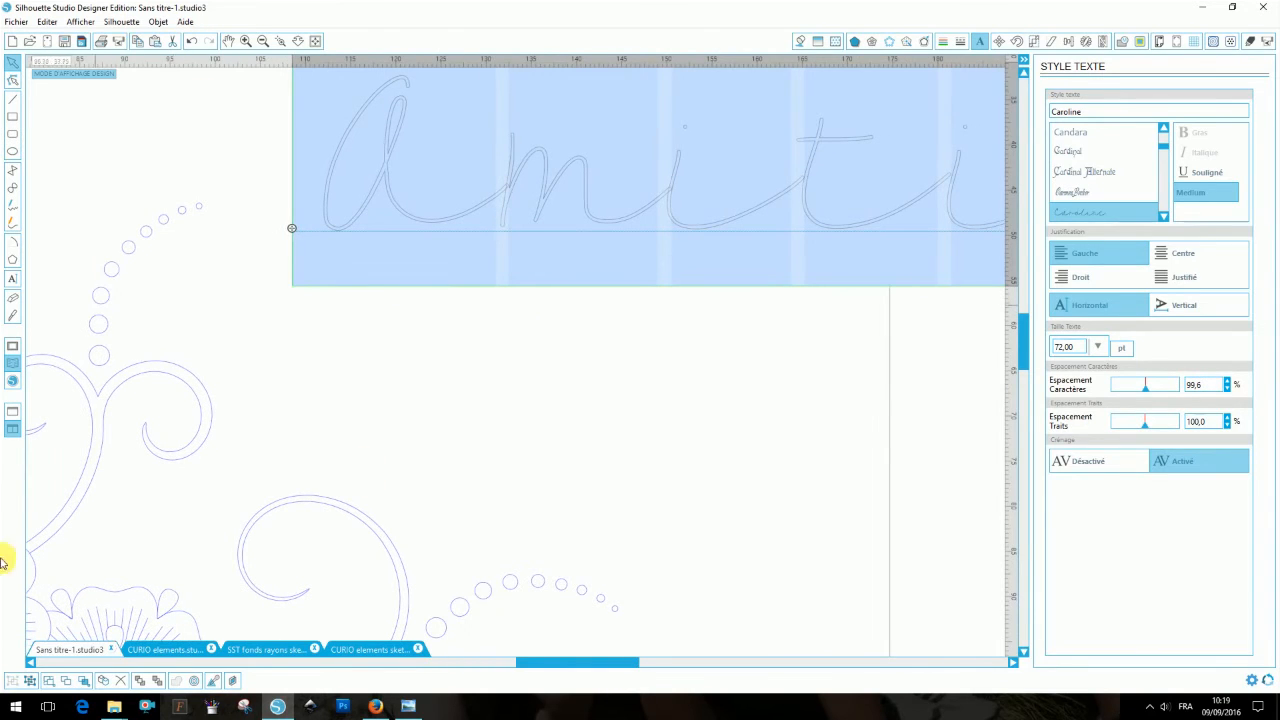
- Ungroup the word "Amitie" into separate letter shapes and clear the selection
left_click(32, 684)
scroll(517, 410, "up", 2)
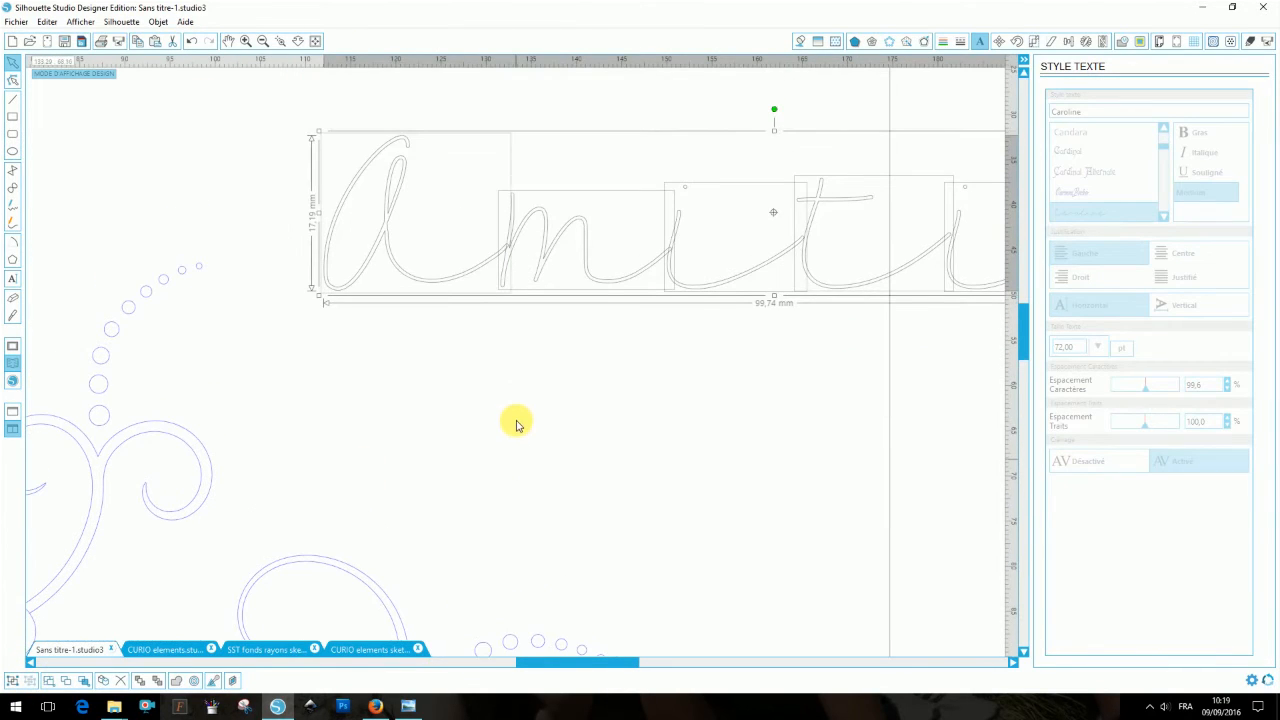
left_click_drag(590, 665, 614, 674)
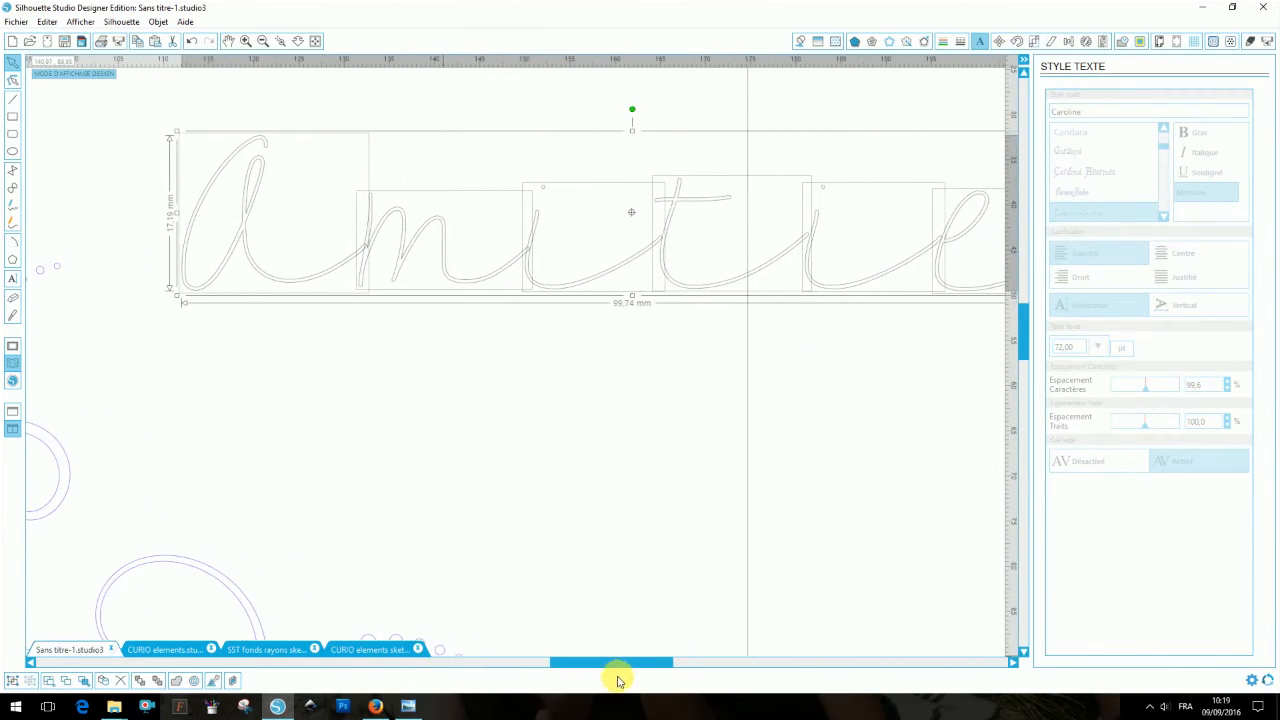
scroll(560, 497, "up", 3)
left_click(330, 488)
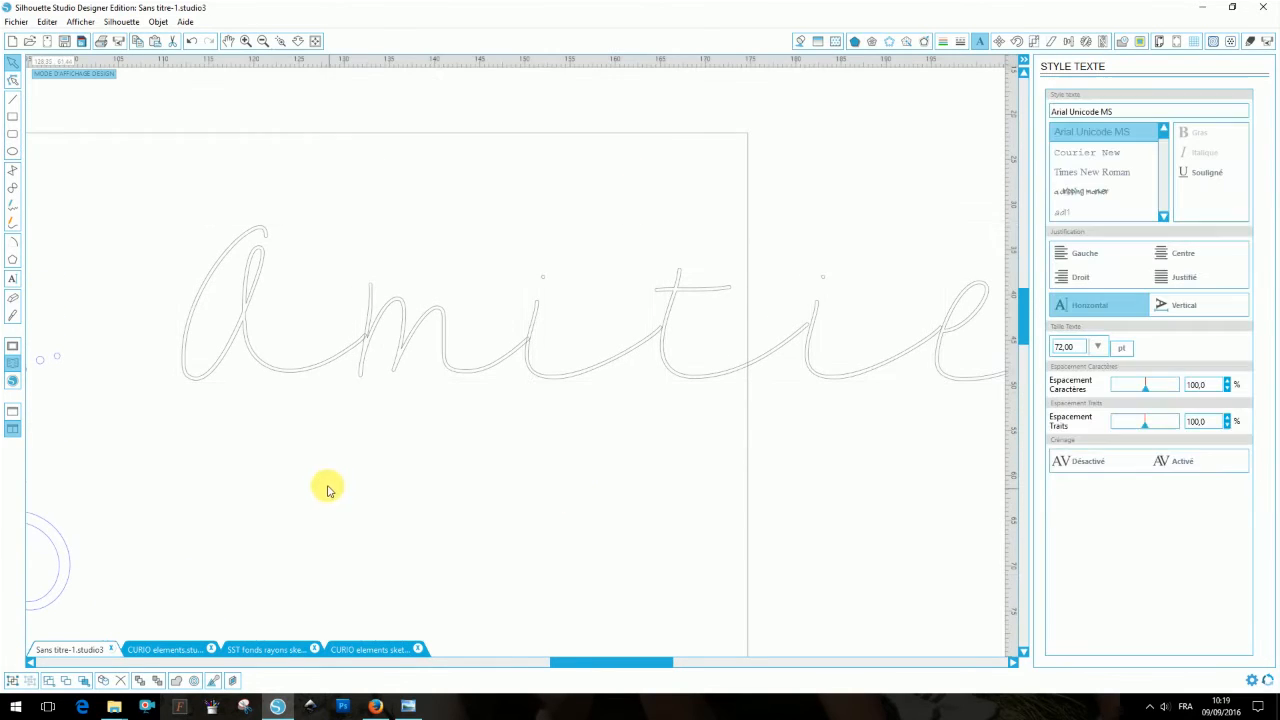
- Select the letters A, m and the first i together and nudge them slightly right towards the t
left_click(318, 366)
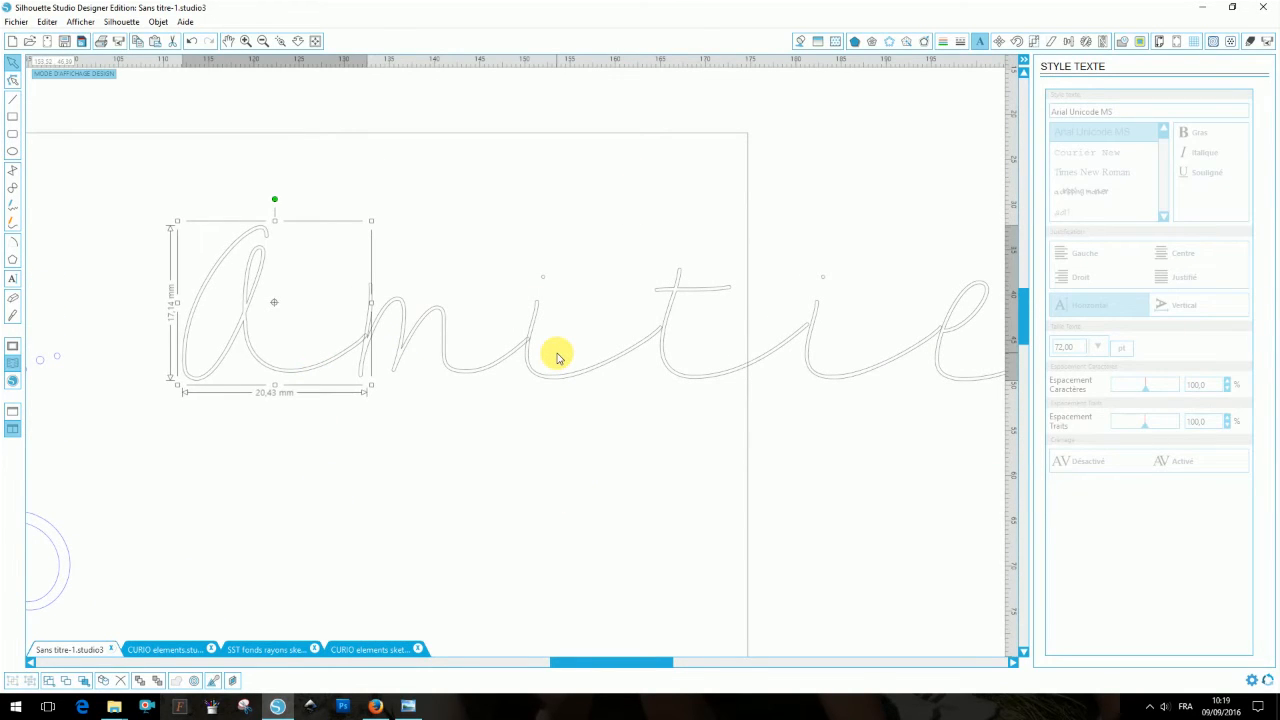
left_click(447, 343)
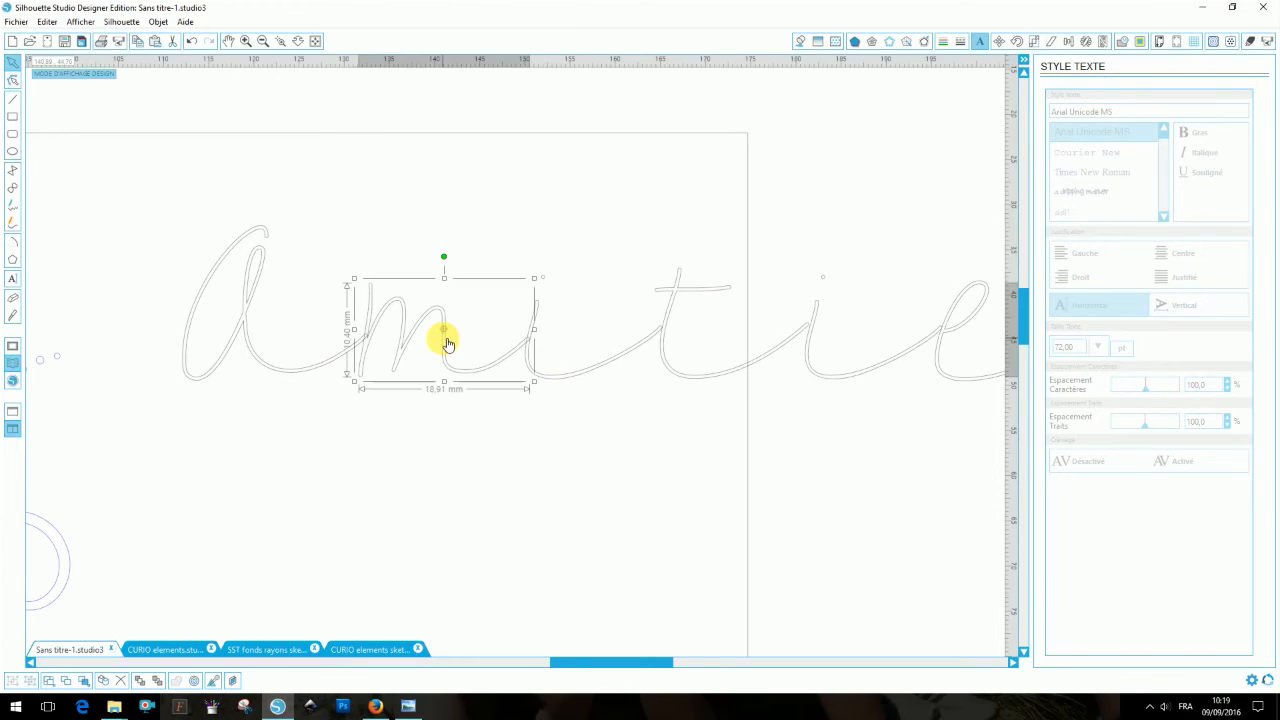
left_click(226, 355, "shift")
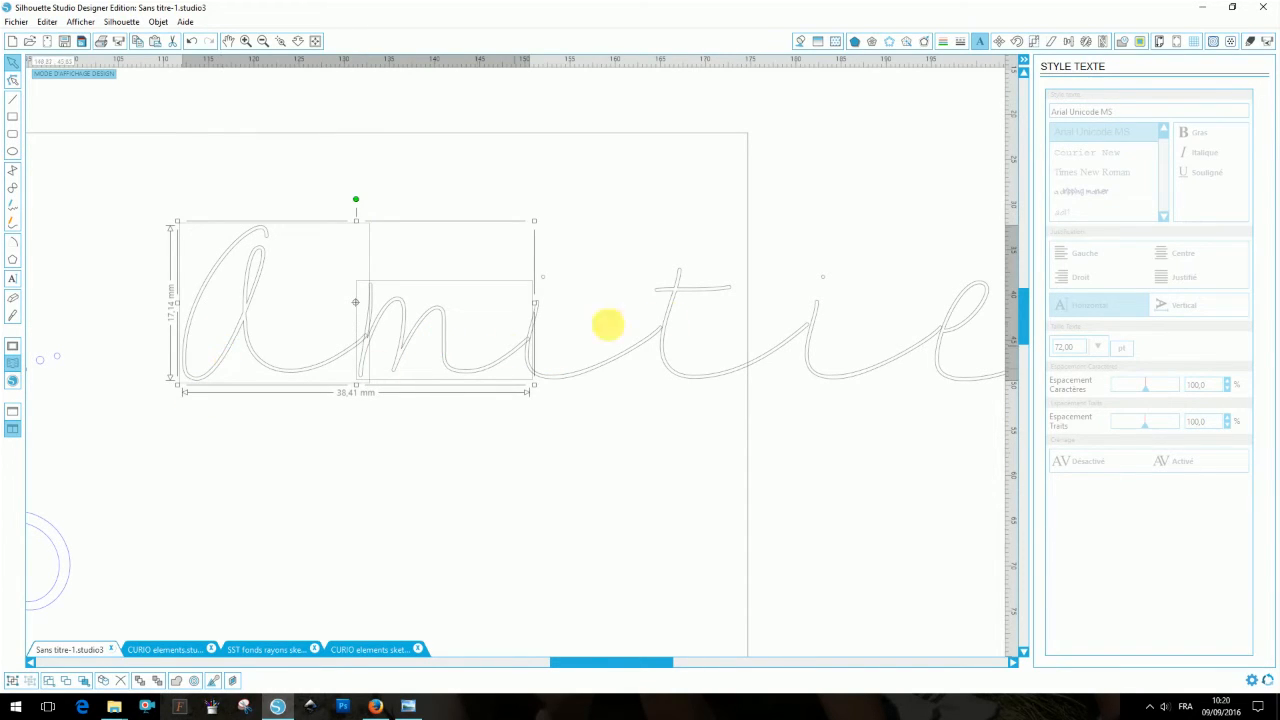
left_click(609, 367, "shift")
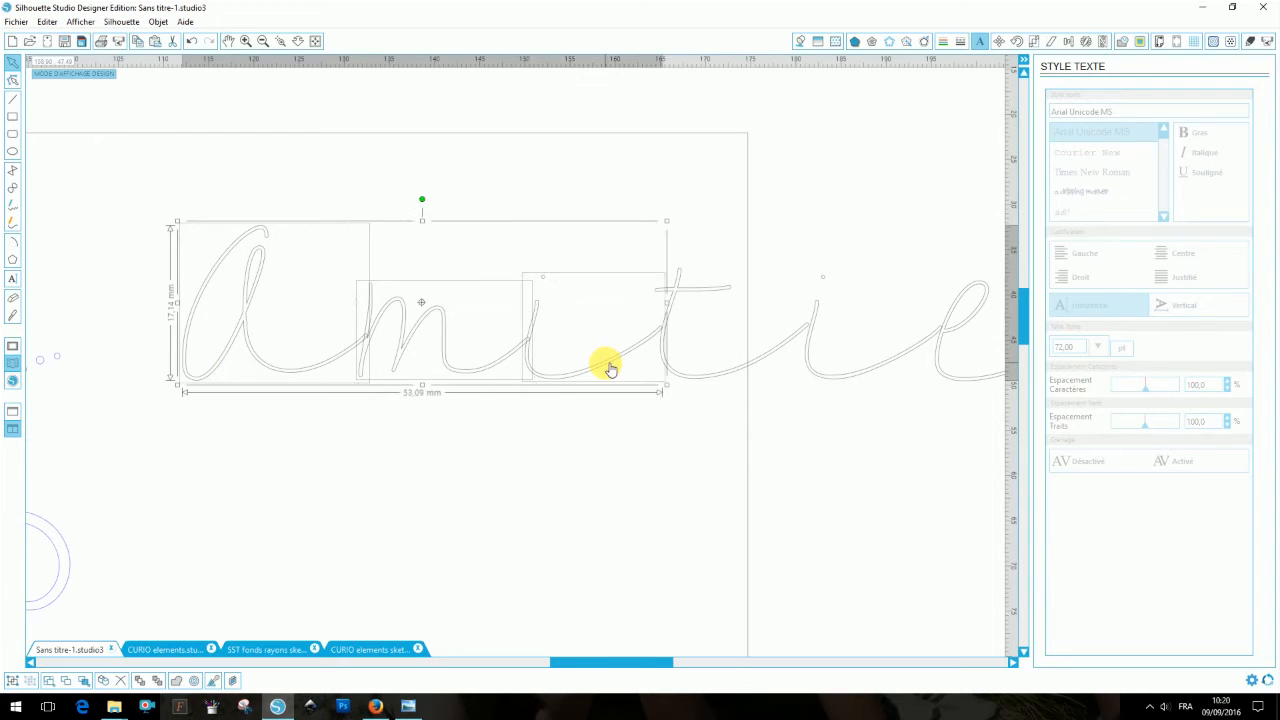
key("Right")
key("Right")
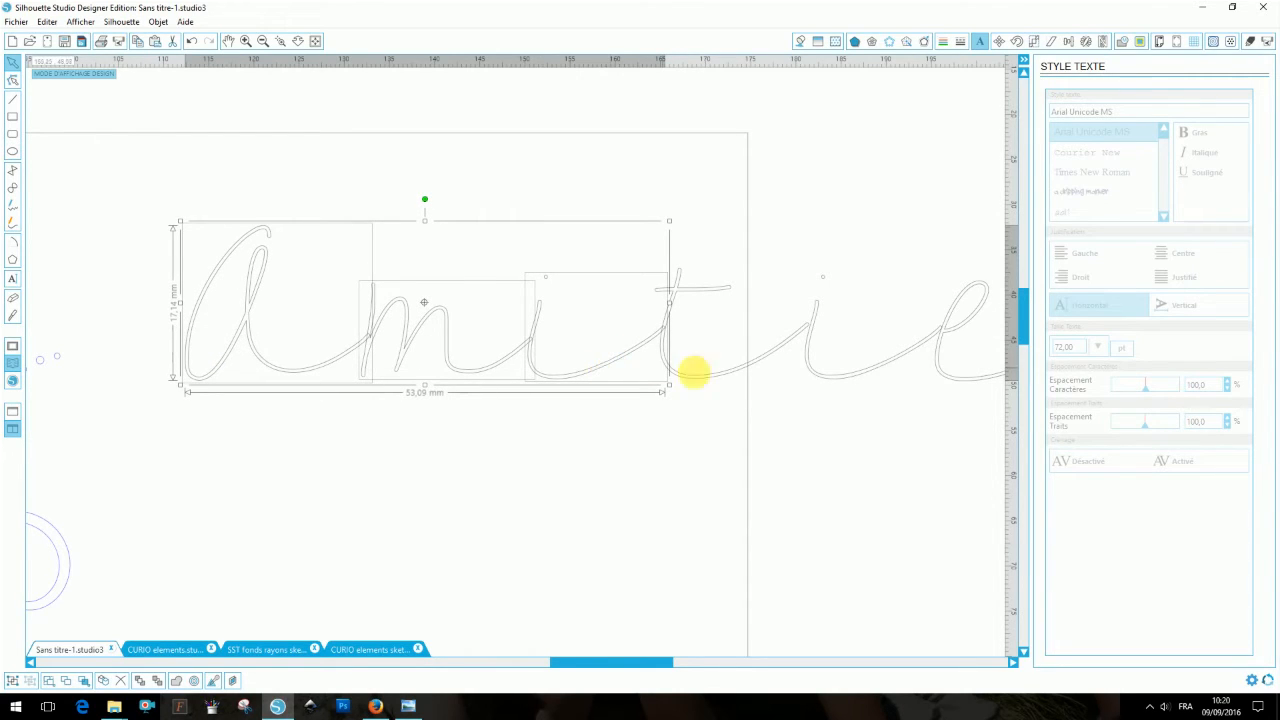
- Add the t to the selected letters and nudge "Amit" slightly right towards the second i
left_click(727, 372, "shift")
key("Right")
key("Right")
key("Right")
key("Right")
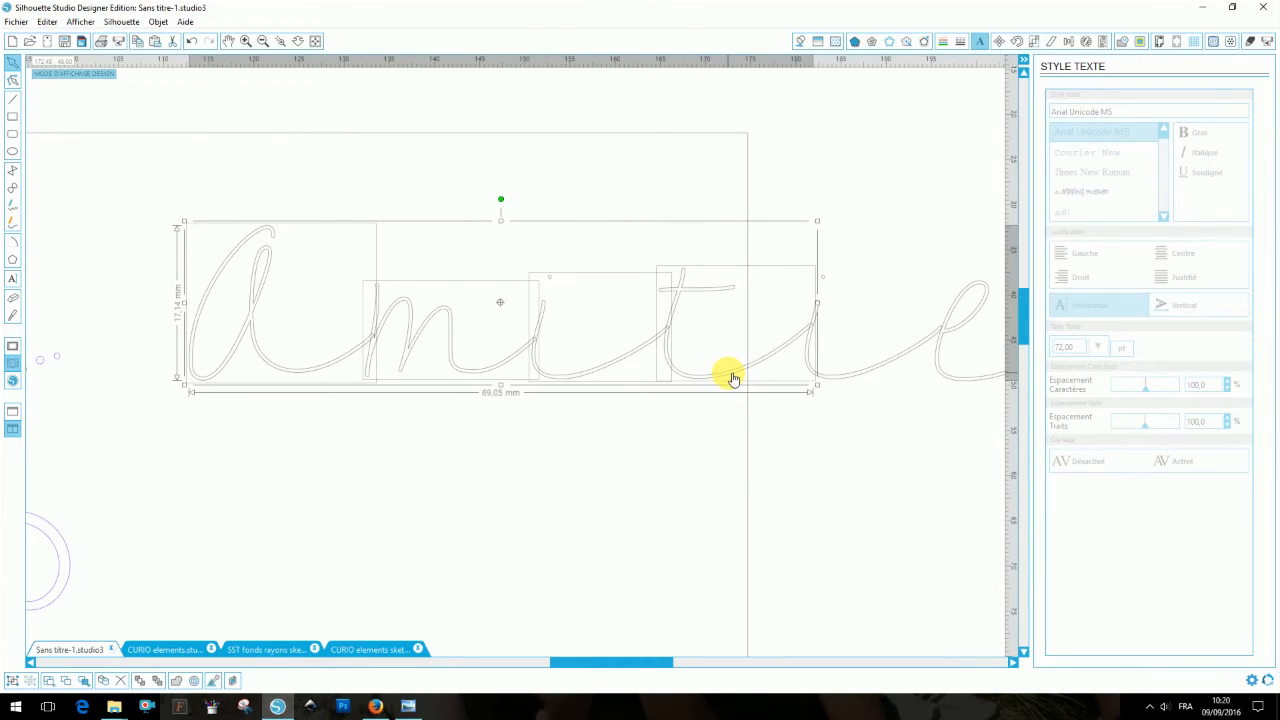
- Add the second i to the selected letters and nudge "Amiti" slightly right towards the final e
left_click(859, 377, "shift")
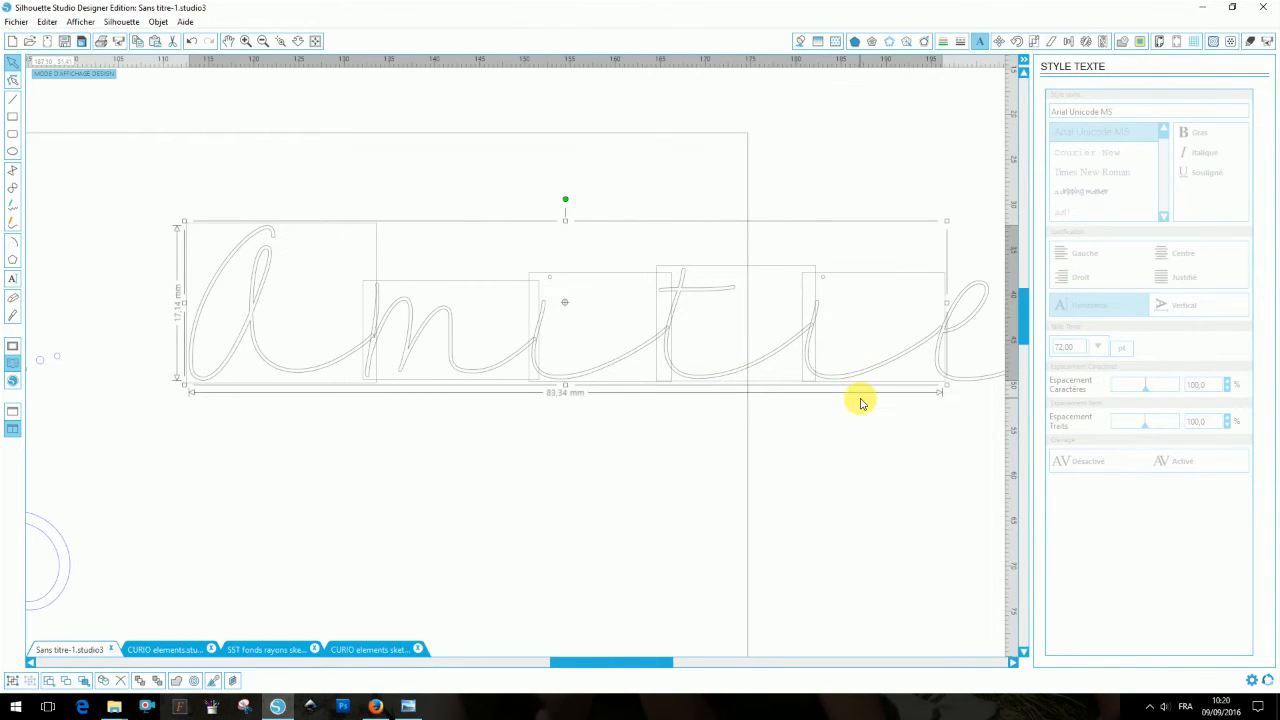
key("Right")
key("Right")
key("Right")
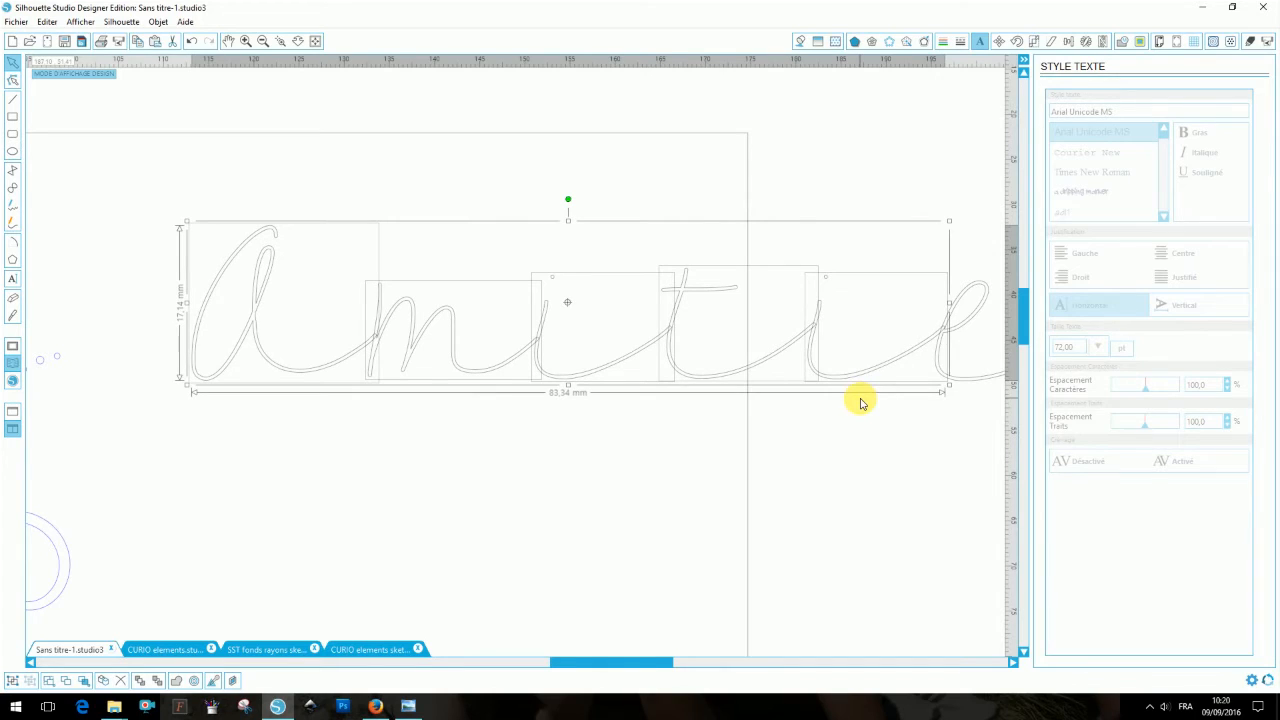
- Add the final e to the selection, weld all the letters of "Amitie" and make them a compound path
left_click(963, 378, "shift")
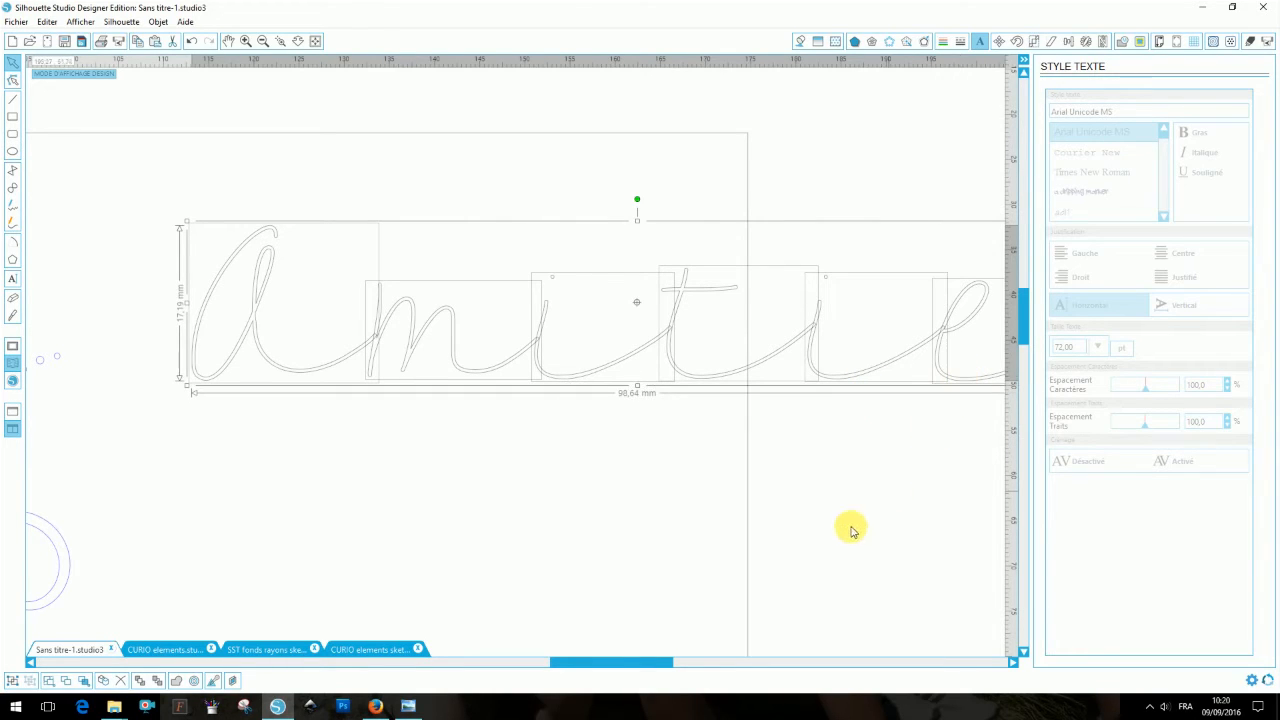
left_click(1122, 41)
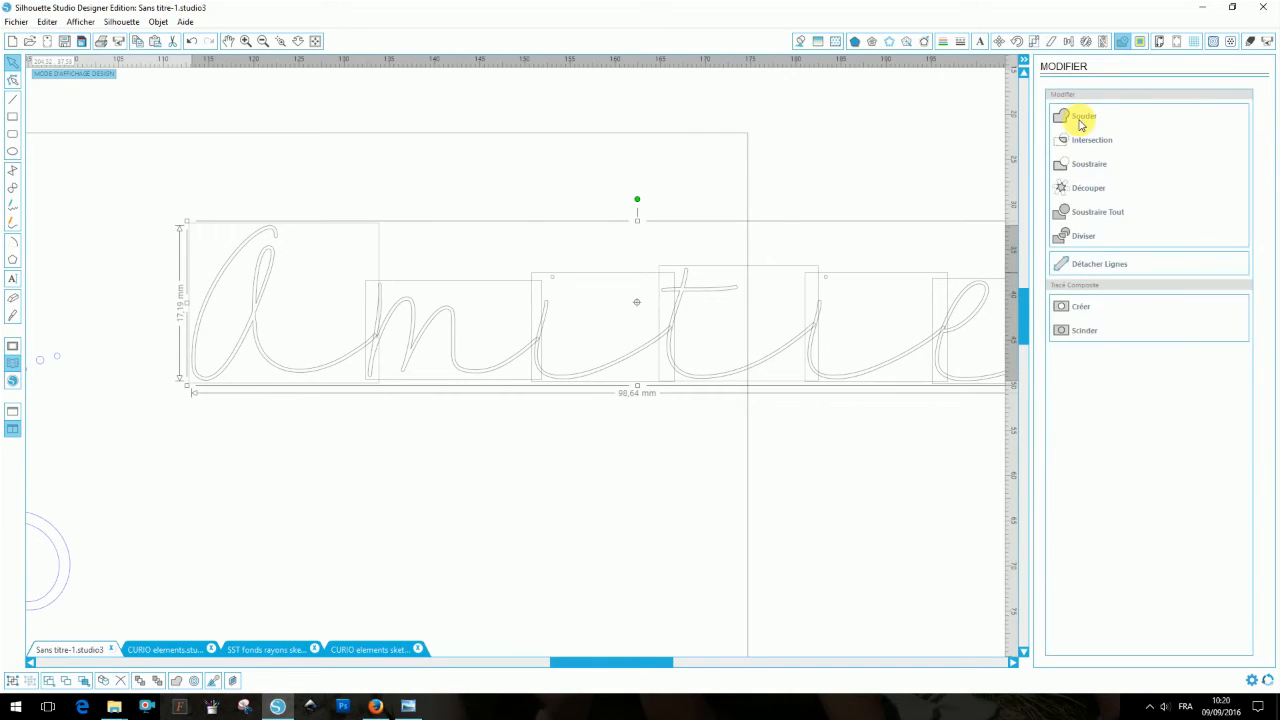
left_click(1083, 117)
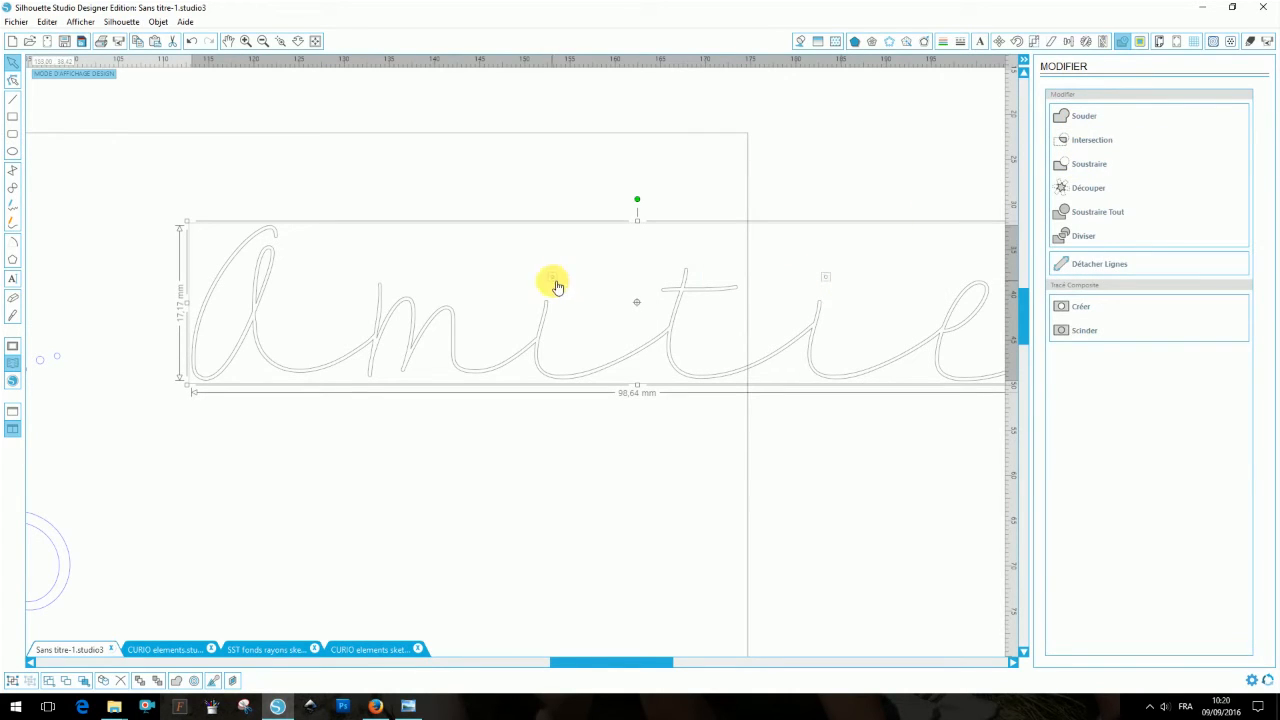
left_click(1076, 307)
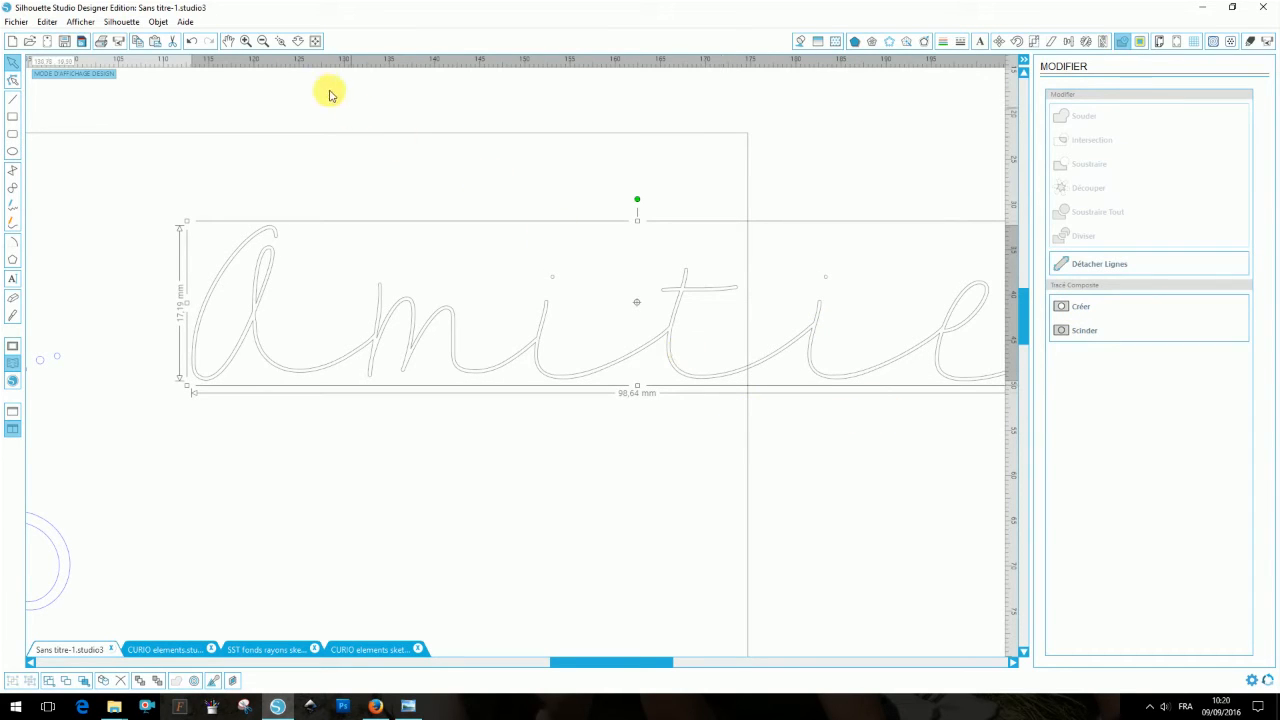
- Scale the "Amitie" text down to about 51 mm wide so it fits inside the card's upper right area
left_click(298, 40)
left_click_drag(351, 526, 370, 364)
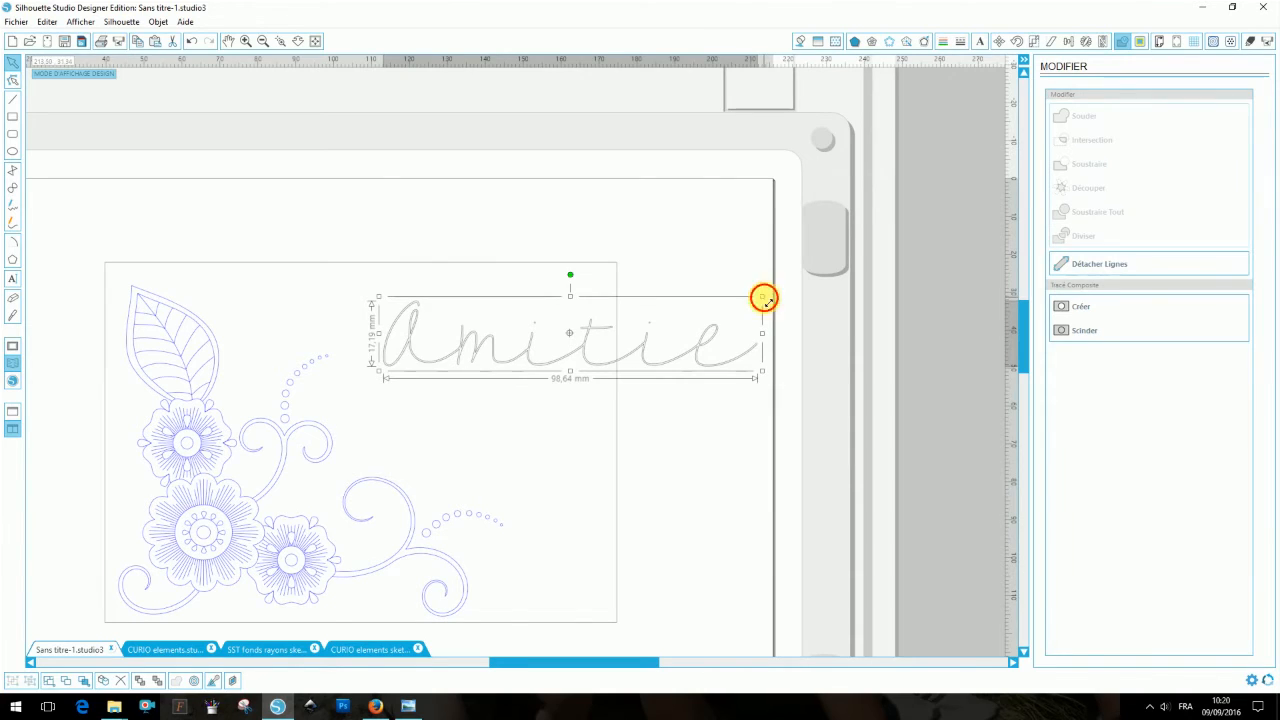
left_click_drag(763, 297, 576, 303)
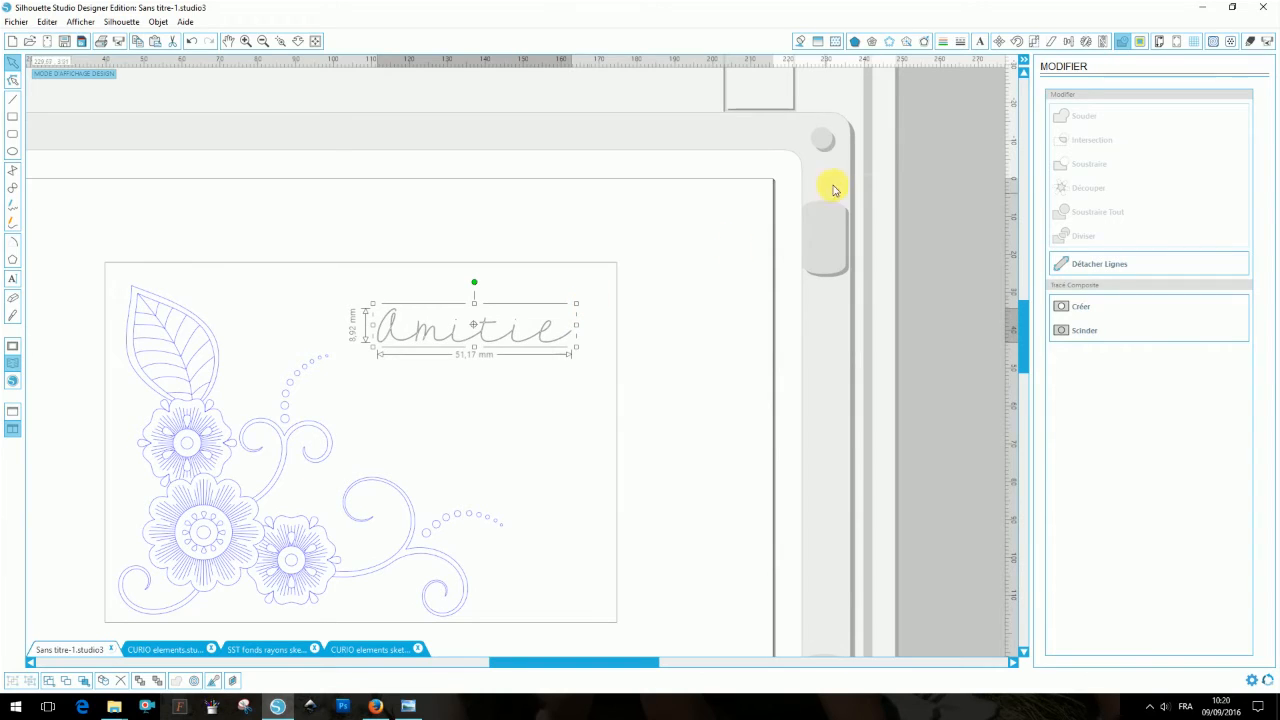
- Set the line color of the "Amitie" text to the same blue as the floral motif and clear the selection
left_click(941, 41)
left_click(1191, 147)
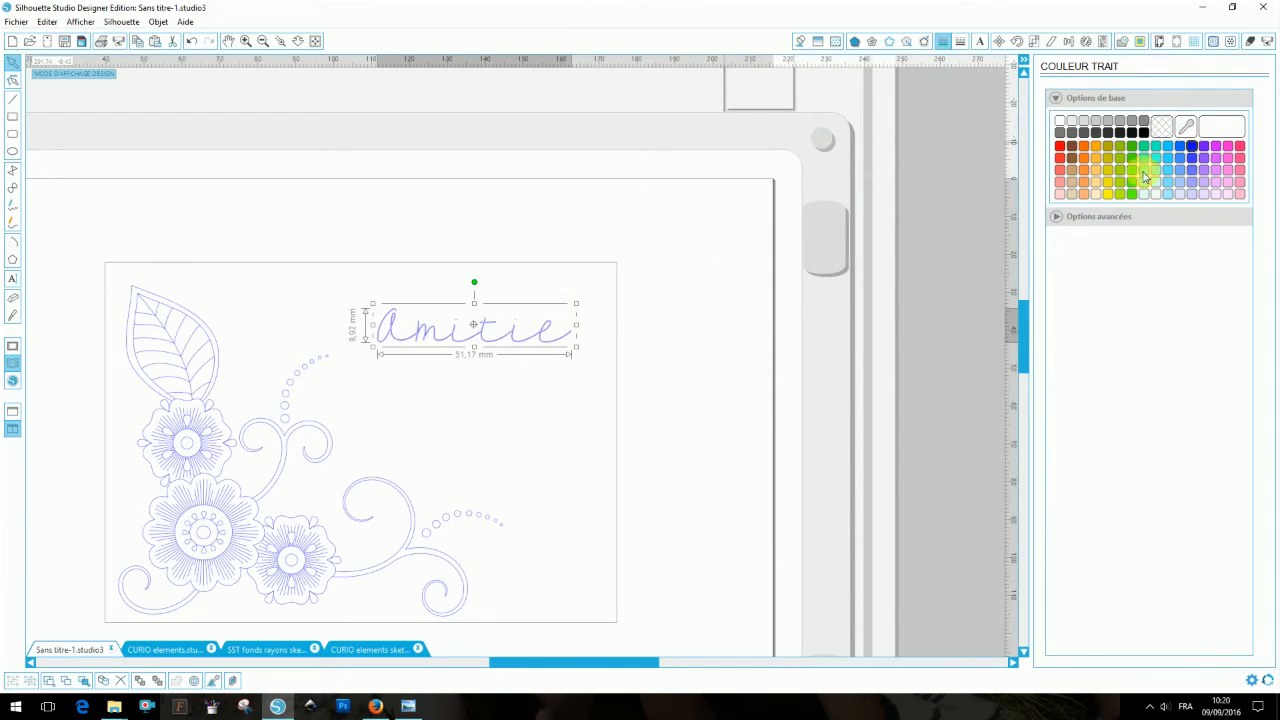
left_click(660, 342)
- Select the floral motif and the "Amitie" text together and set their line thickness to 0.5 mm
left_click(300, 43)
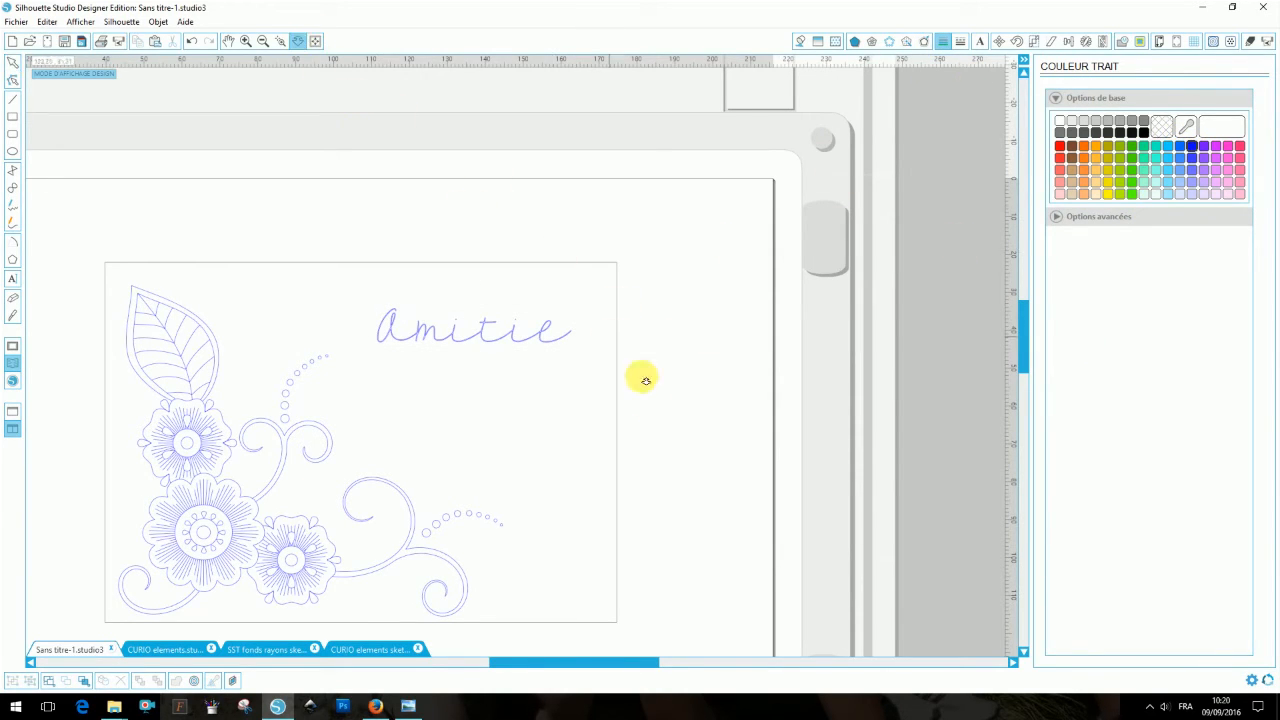
left_click_drag(664, 456, 676, 393)
scroll(670, 398, "down", 1)
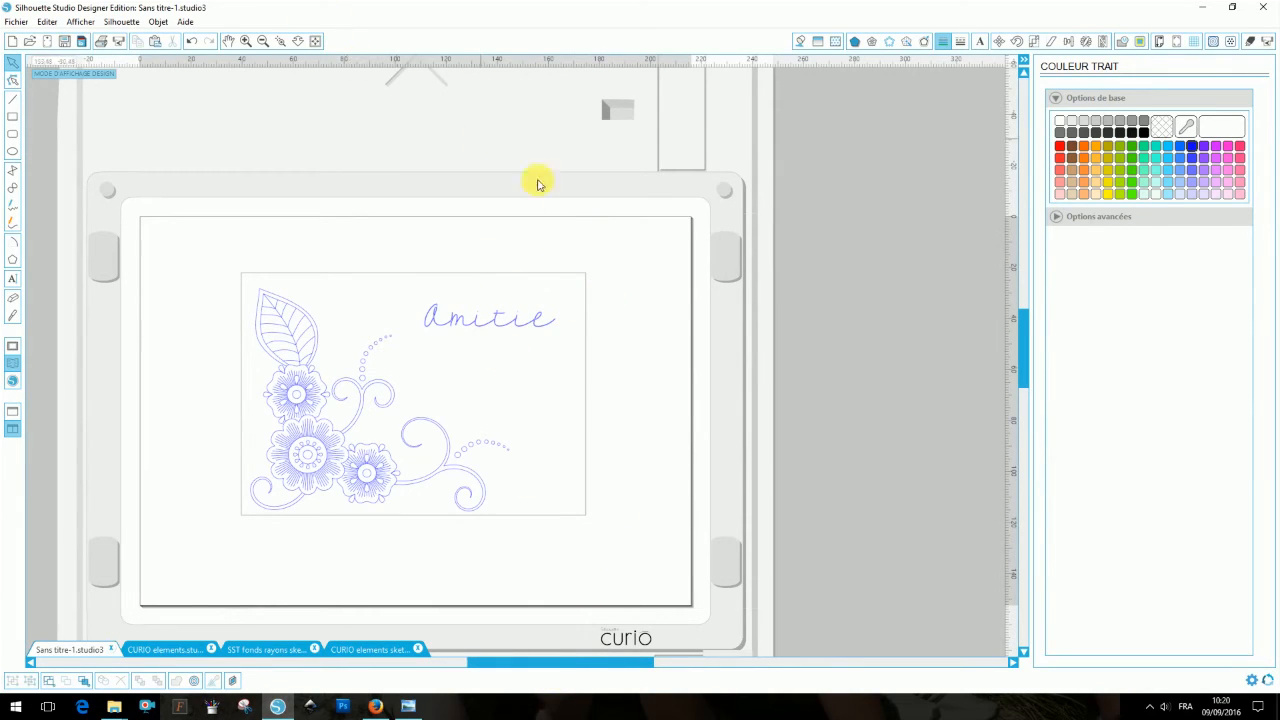
left_click_drag(600, 278, 217, 525)
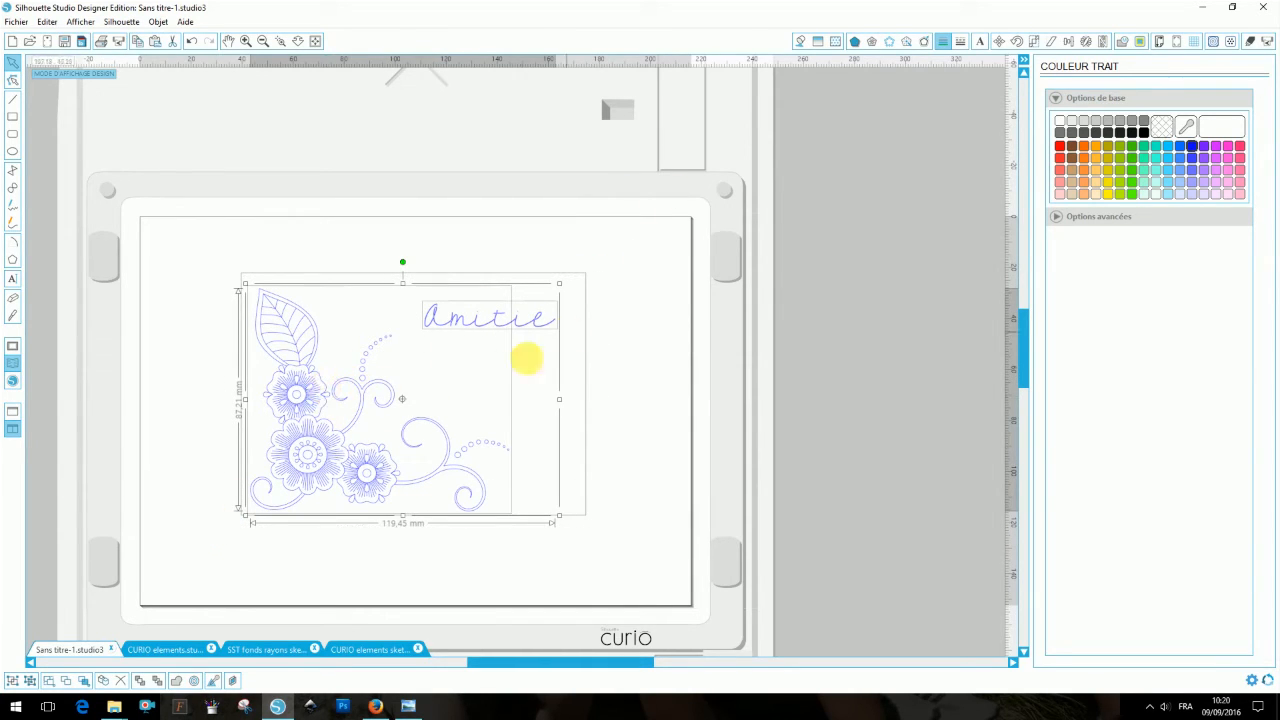
left_click(966, 40)
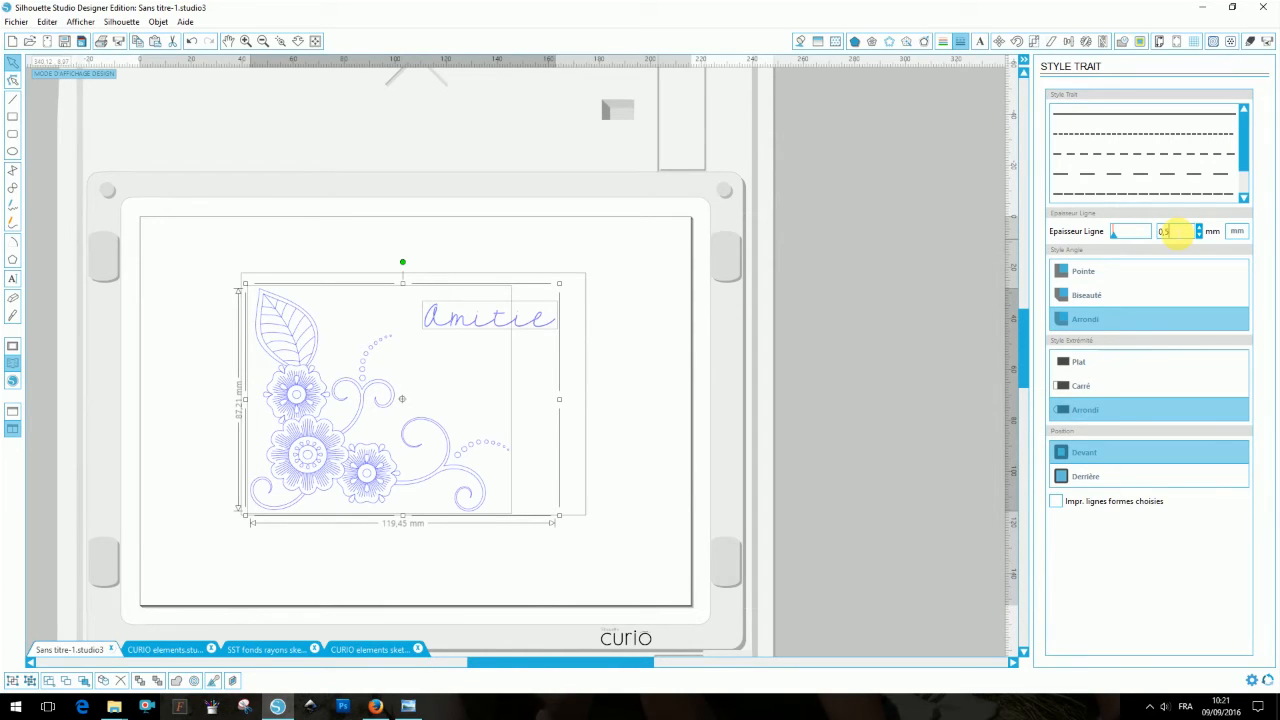
key("Return")
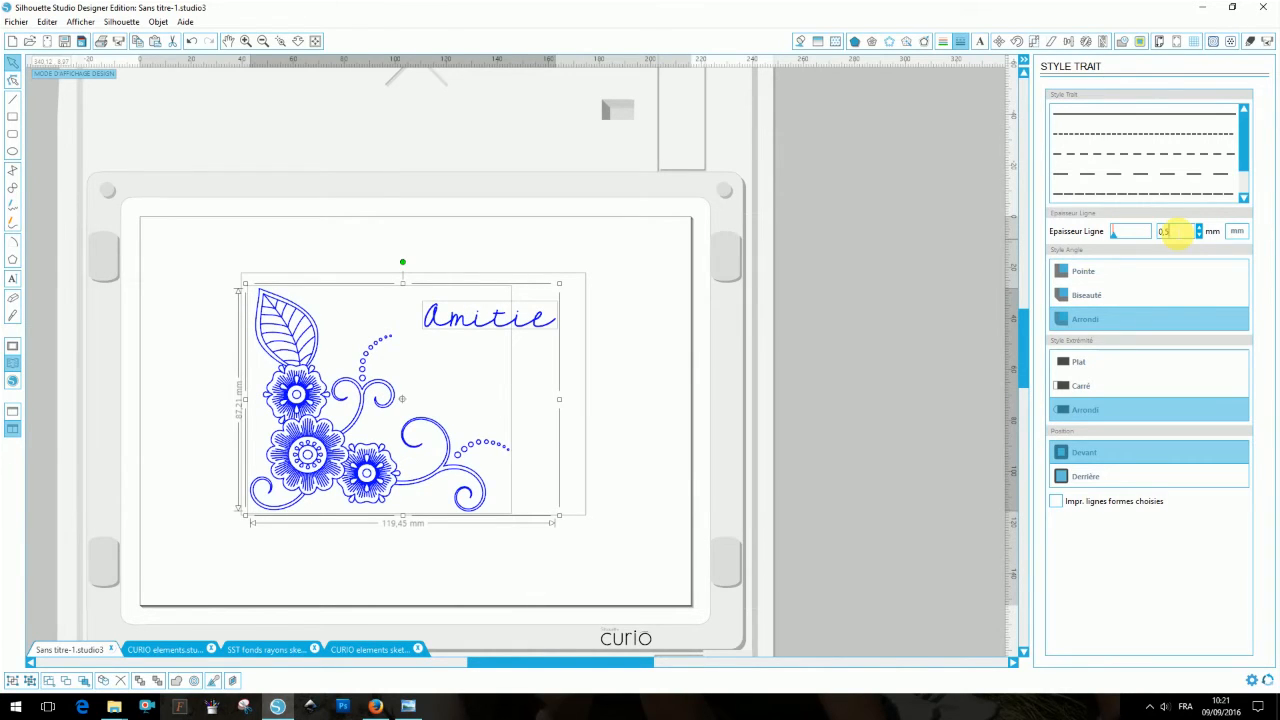
- Examine the thickened lines of the "Amitie" text and floral motif up close, and clear the selection
left_click(298, 41)
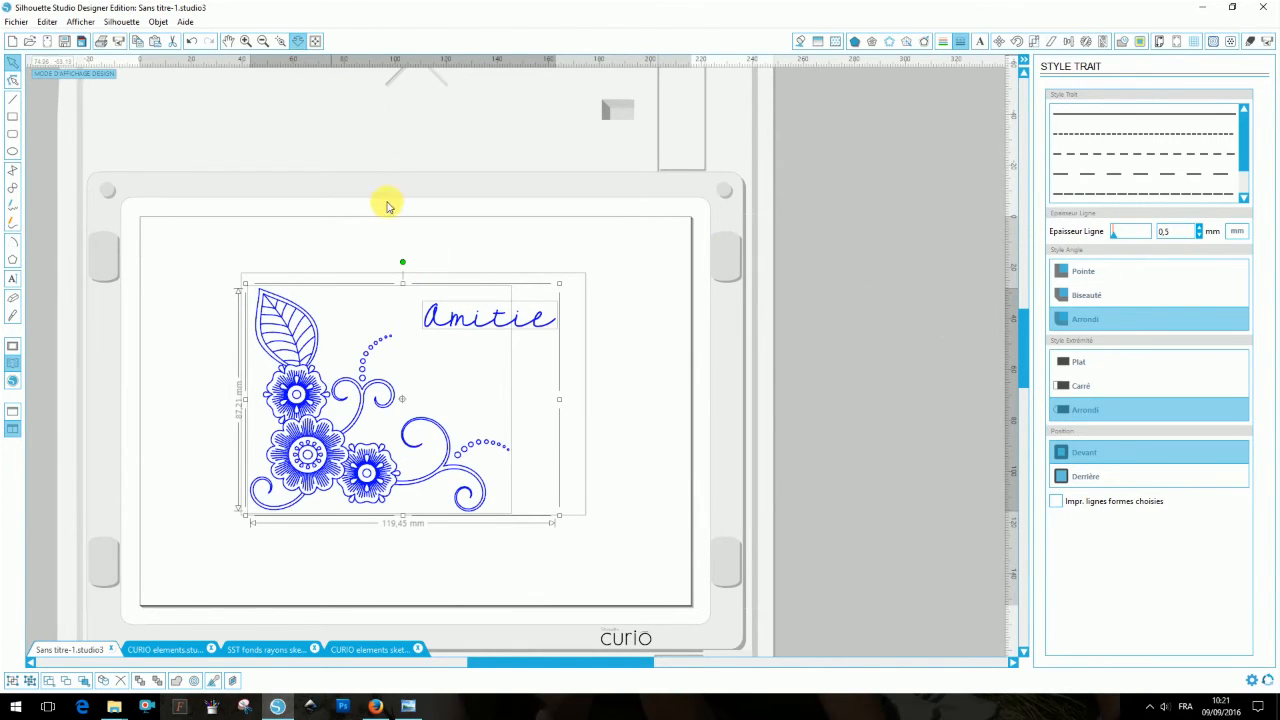
left_click_drag(388, 206, 409, 371)
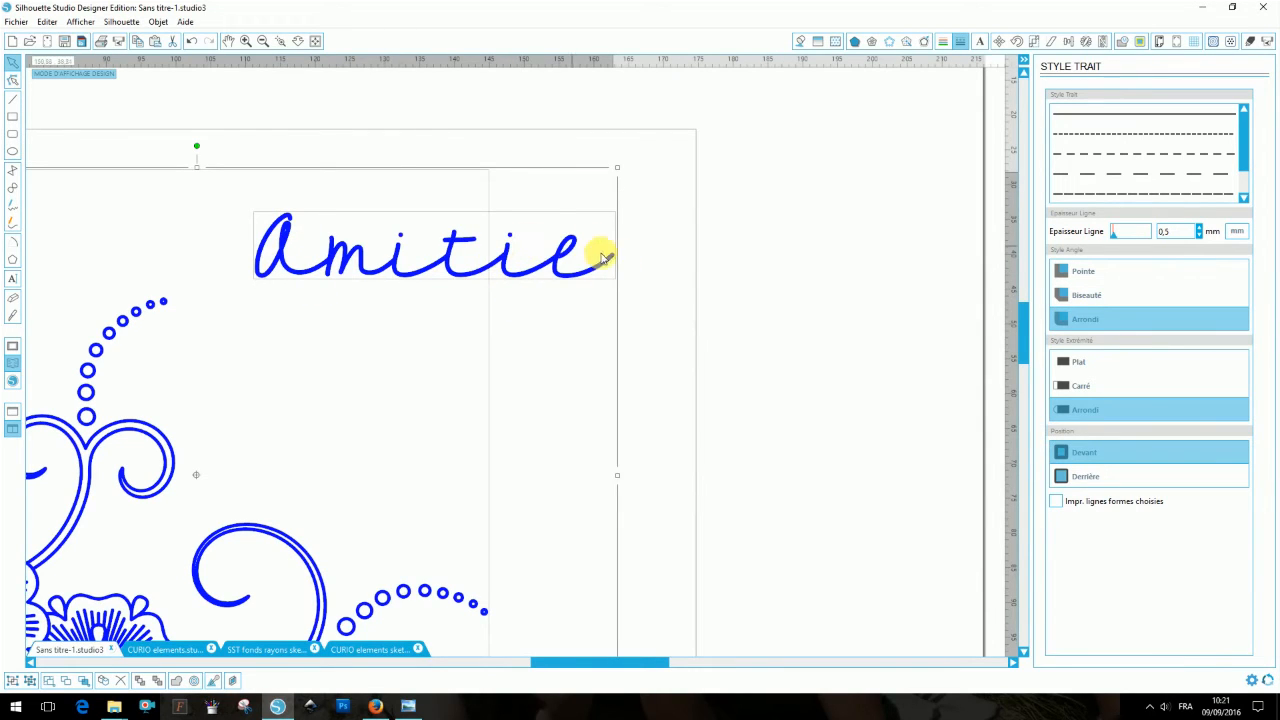
left_click(297, 40)
left_click_drag(314, 351, 352, 282)
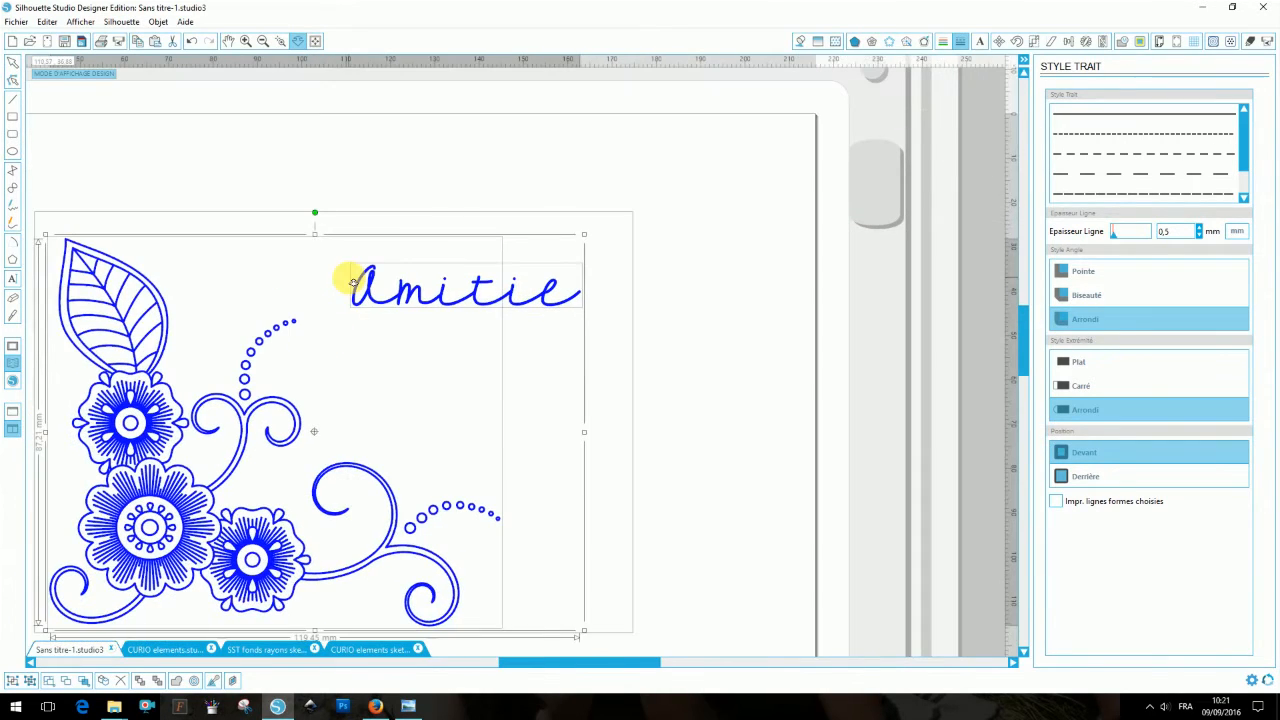
left_click_drag(538, 667, 522, 672)
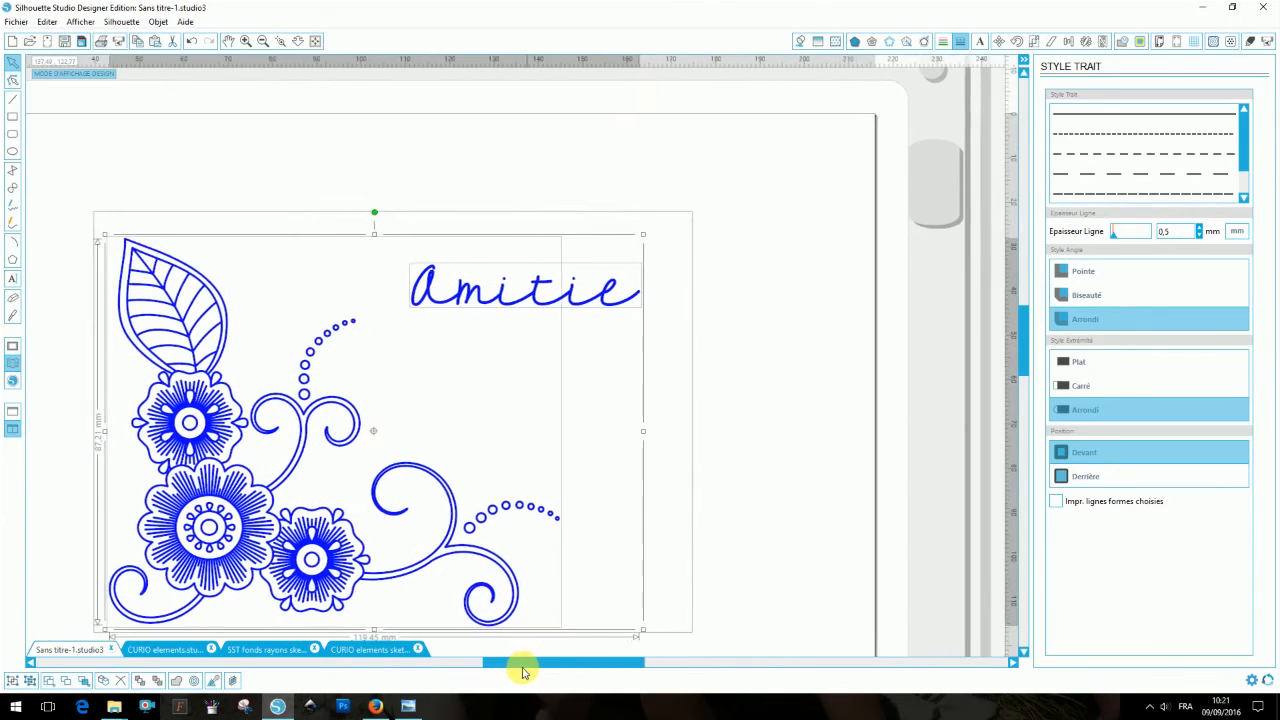
left_click(298, 41)
left_click_drag(309, 149, 357, 199)
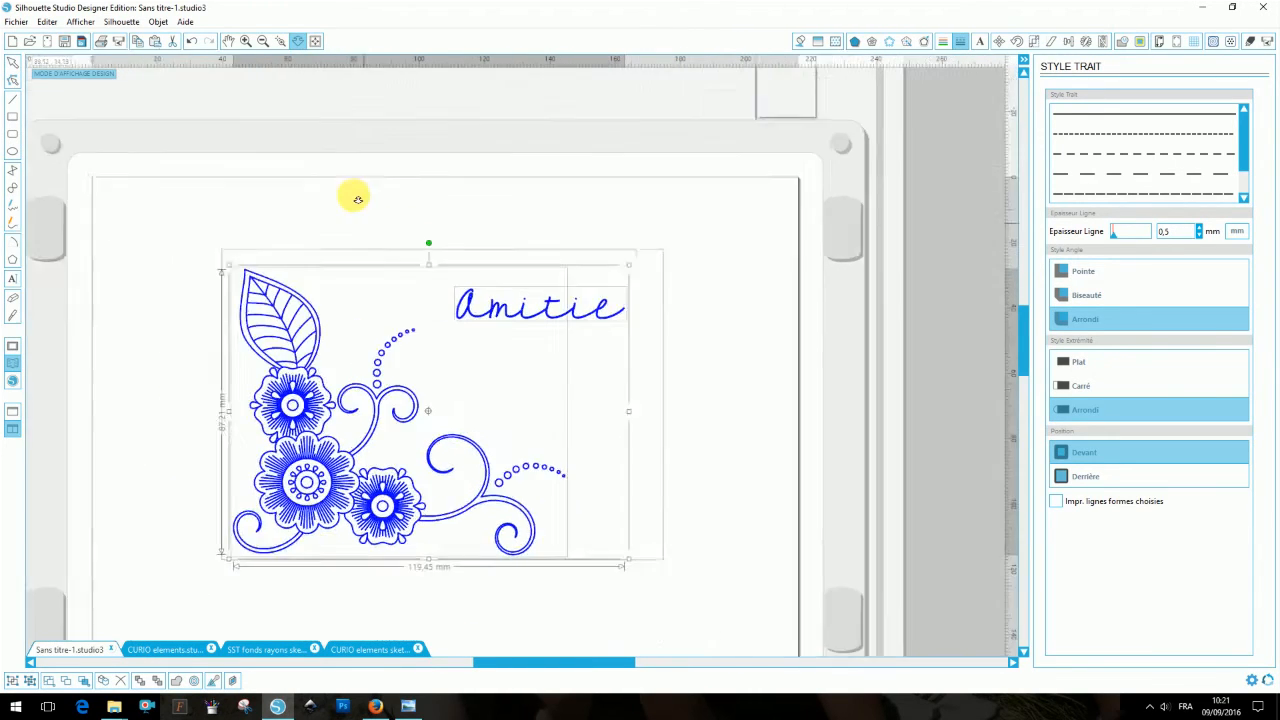
left_click(713, 313)
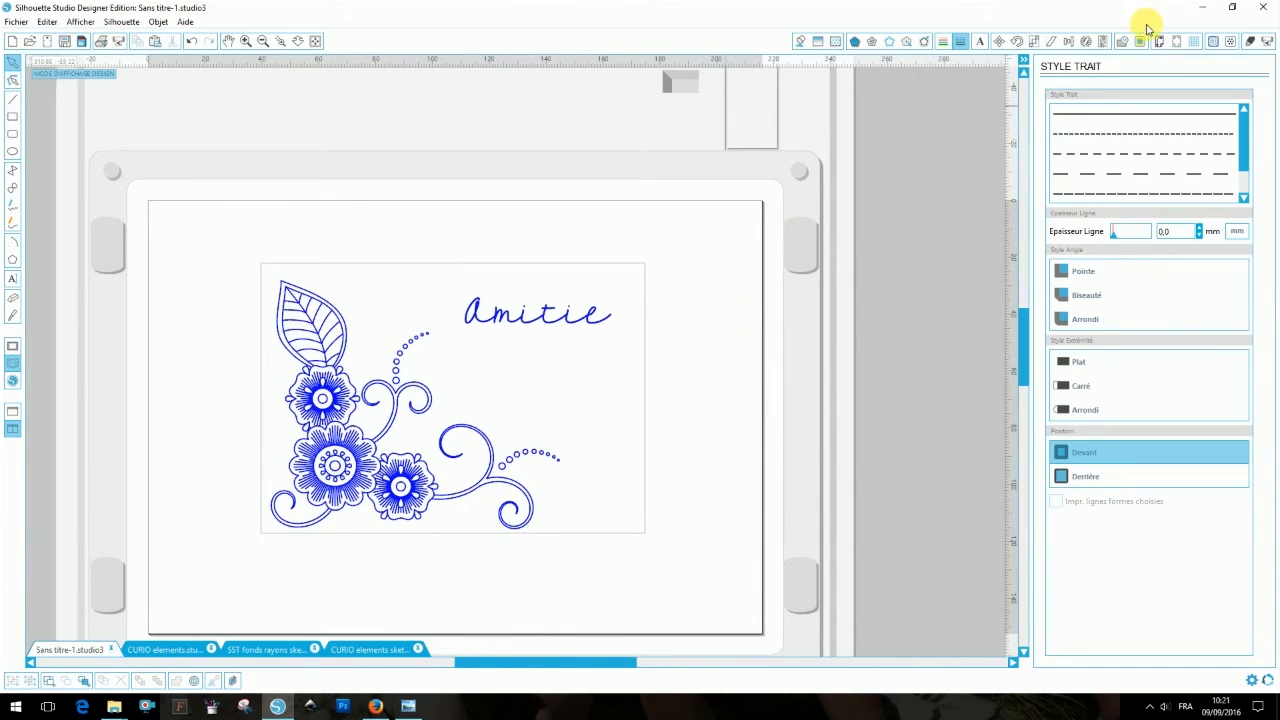
- Switch the cut settings to advanced mode by line color and assign the dark gray card outline to tool 2
left_click(1250, 43)
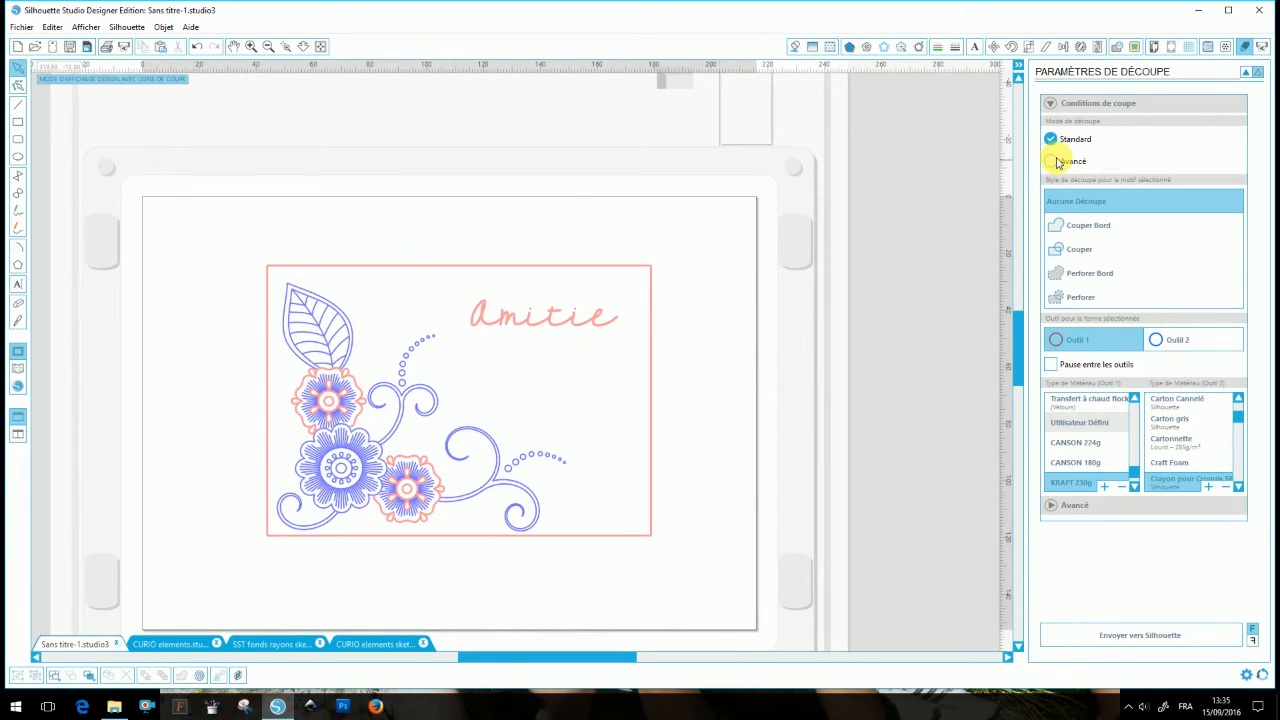
left_click(1051, 161)
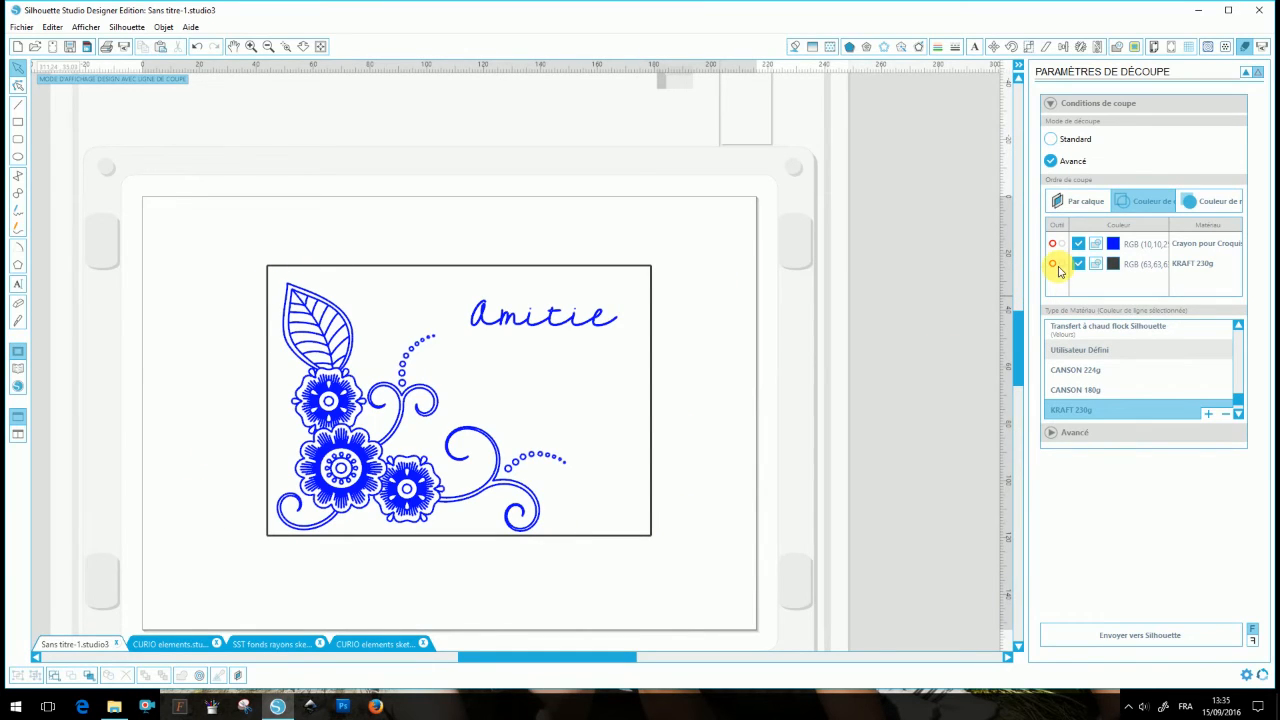
left_click(1063, 266)
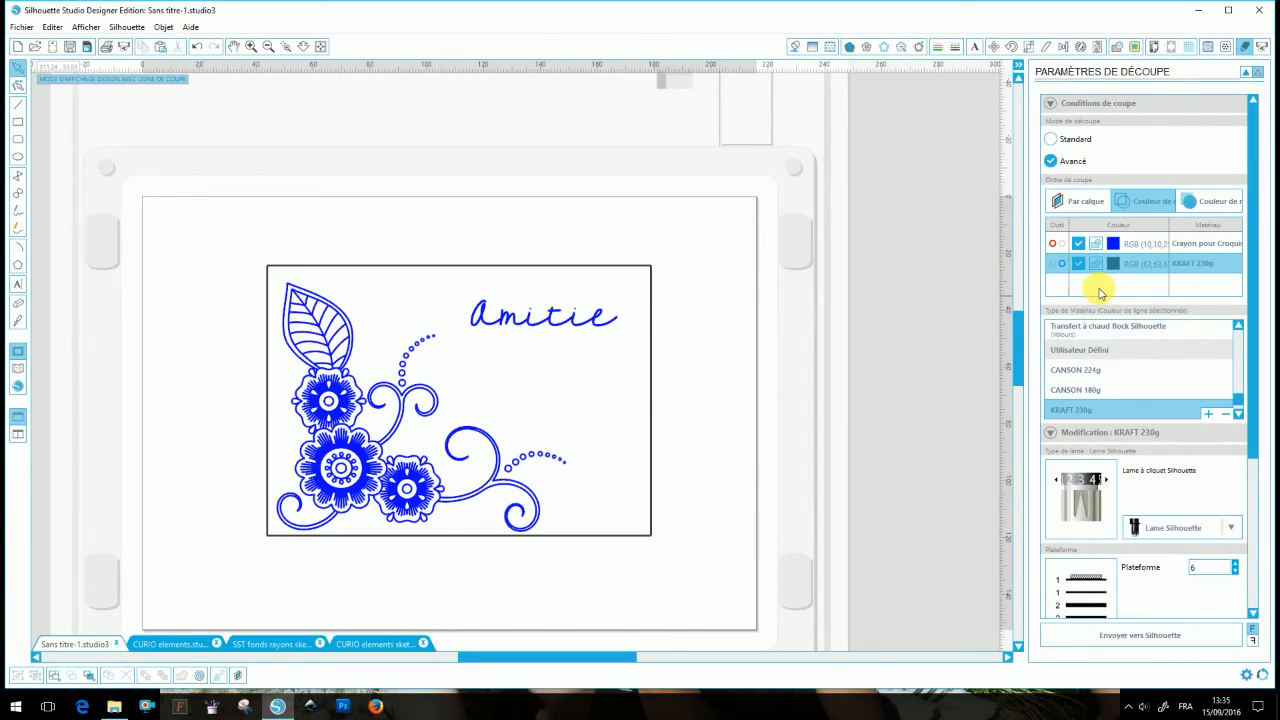
- Add a pause after the blue line color in the cut order and remove it again
left_click(1183, 245)
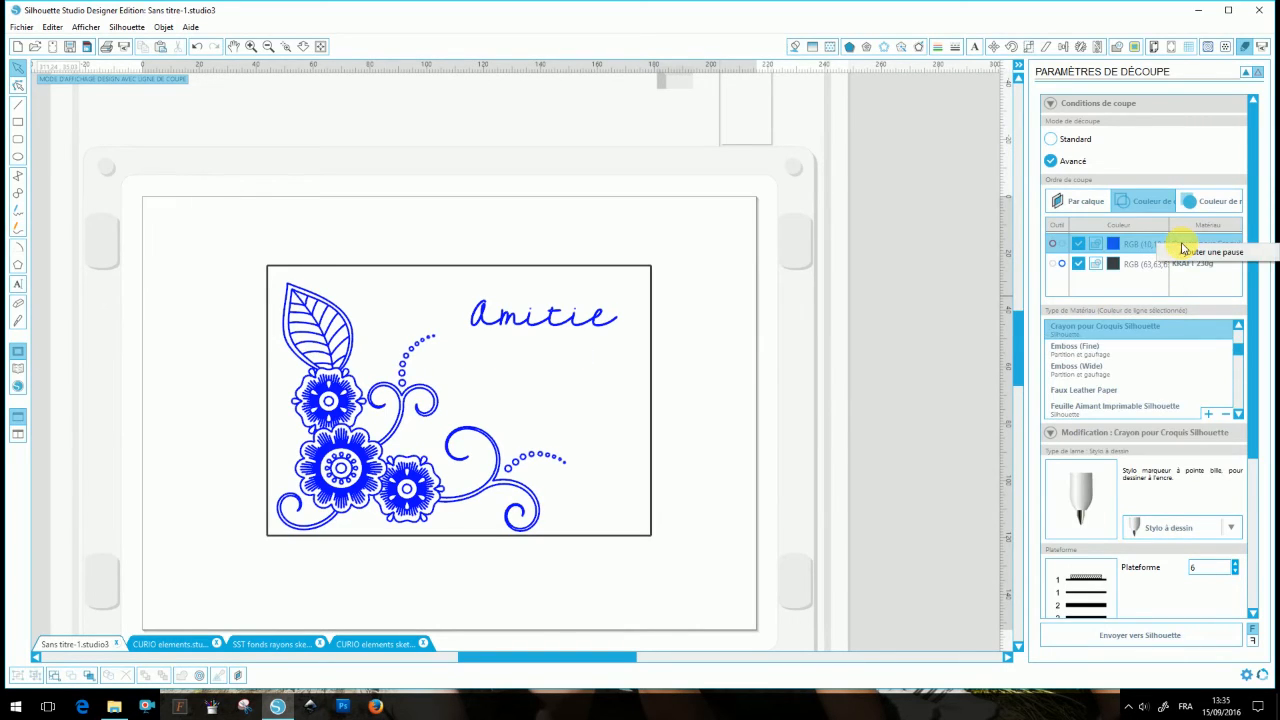
left_click(1190, 253)
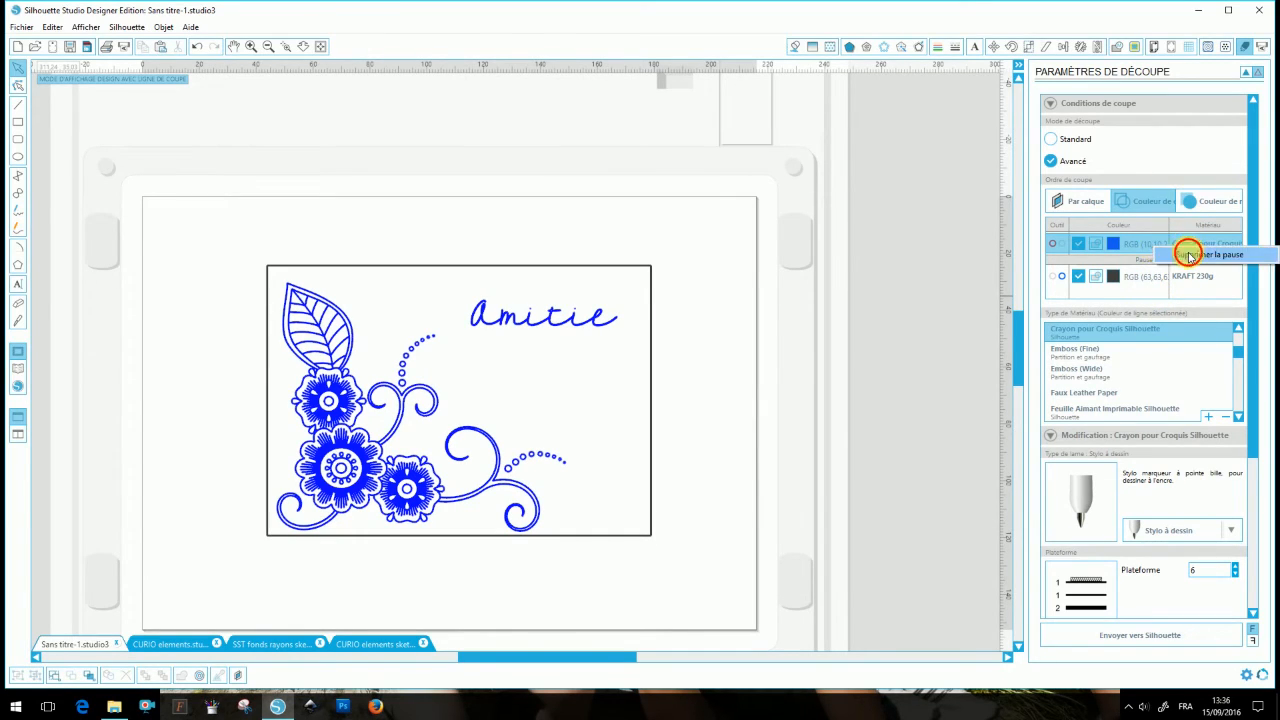
left_click(1186, 246)
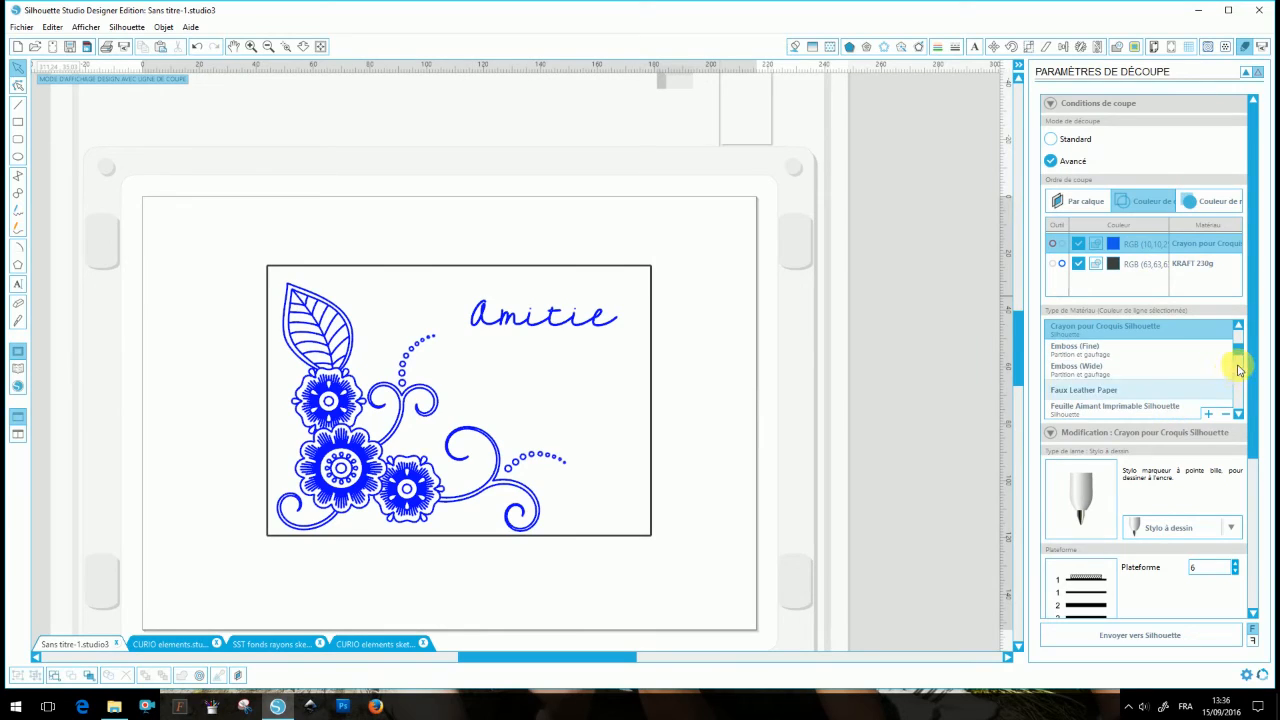
- Select the card outline with the motif and text, move it all to the mat's upper left corner and clear the selection
scroll(1178, 435, "down", 3)
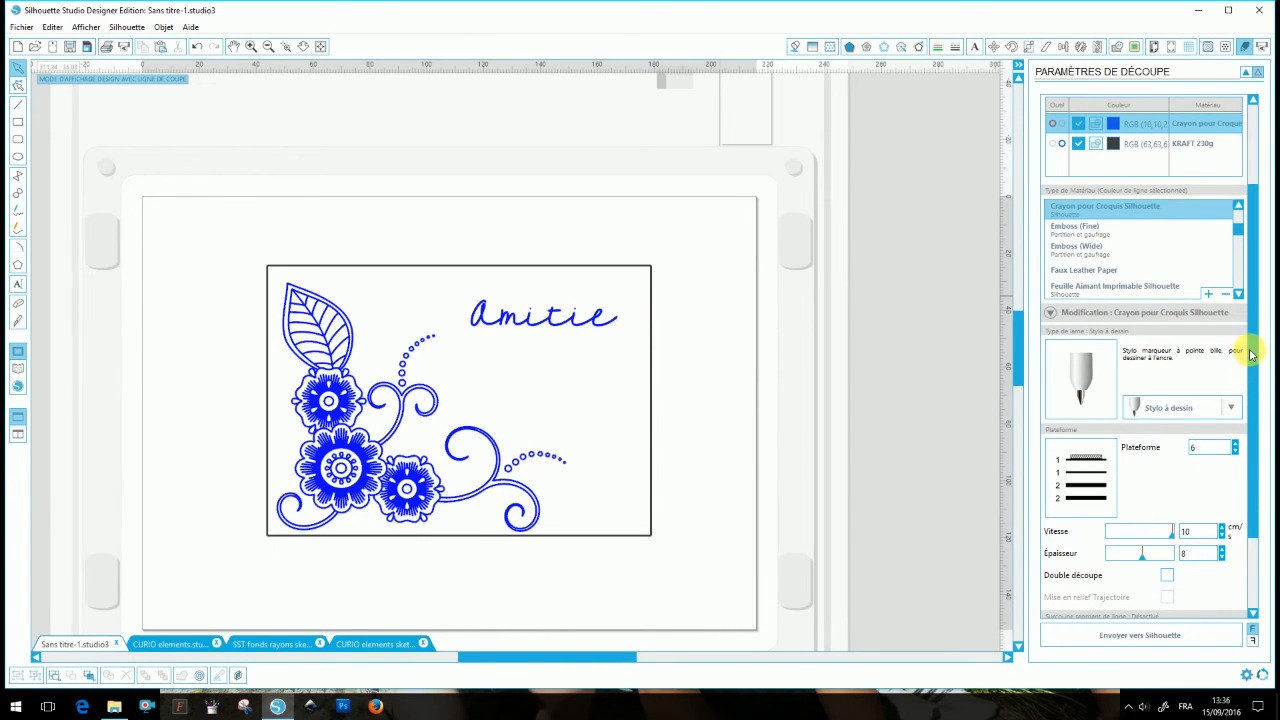
scroll(1245, 295, "up", 3)
scroll(1255, 275, "up", 1)
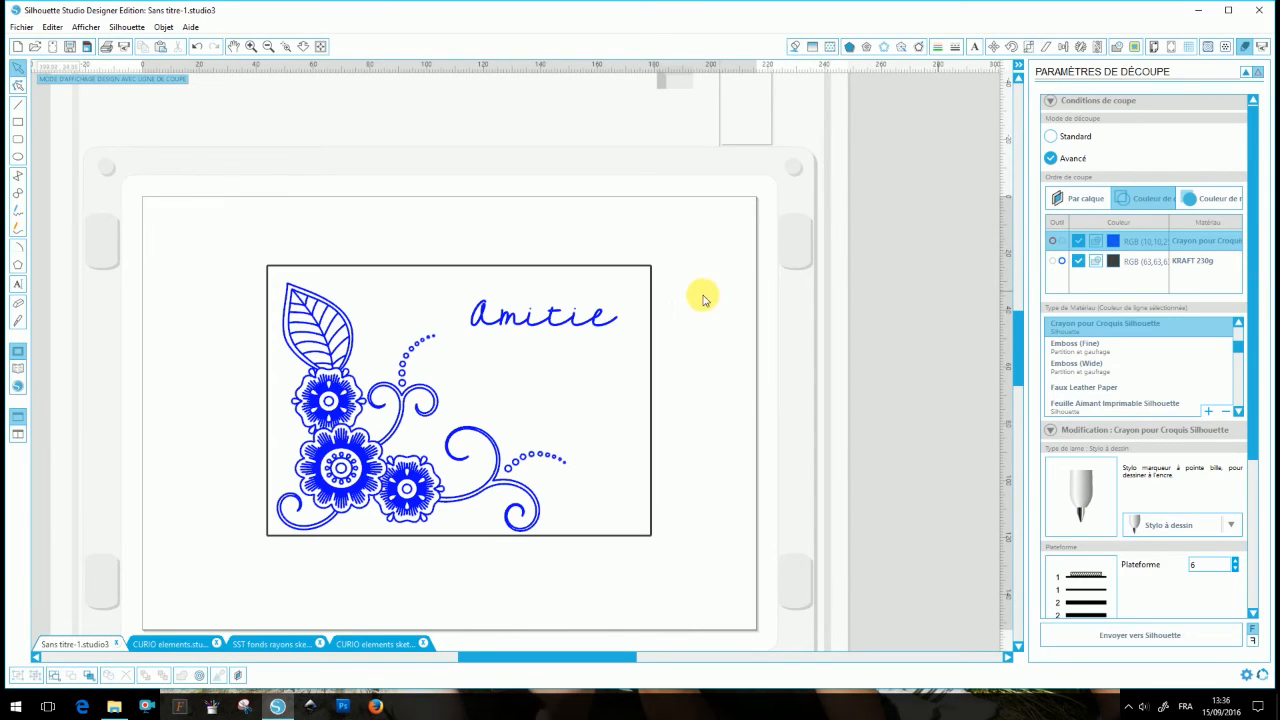
left_click_drag(678, 254, 193, 583)
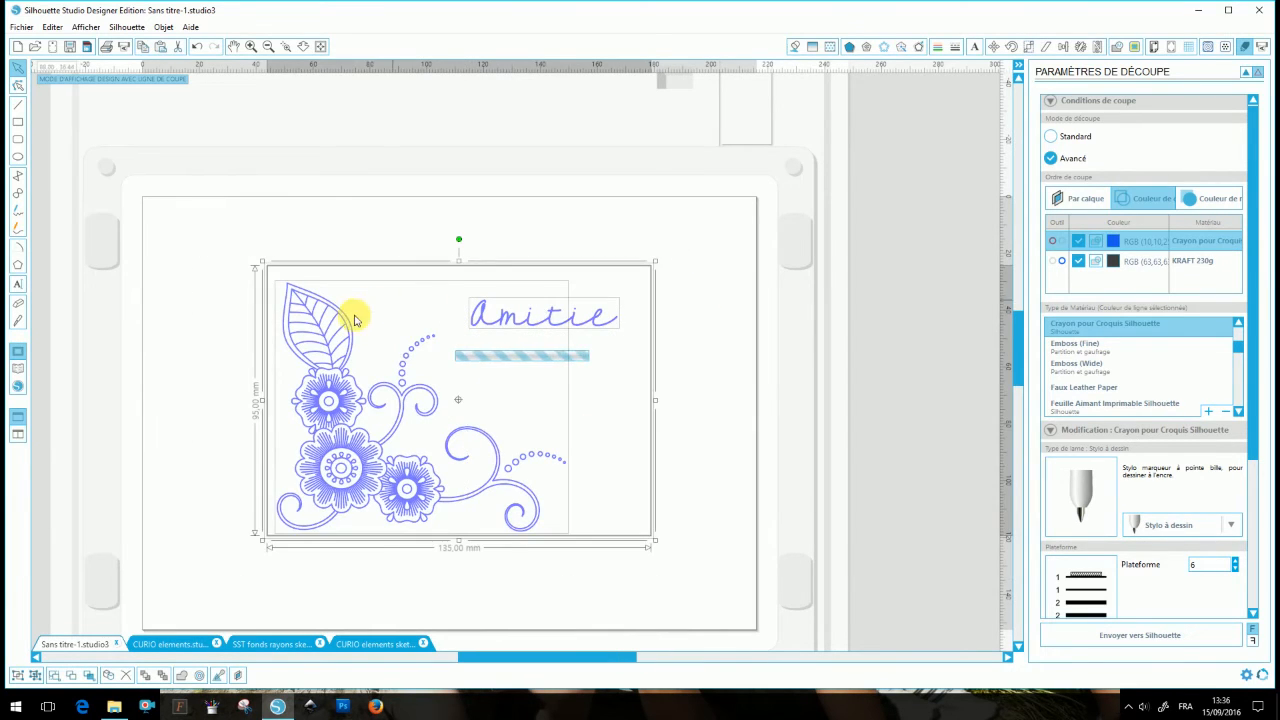
left_click_drag(345, 315, 227, 263)
left_click(604, 257)
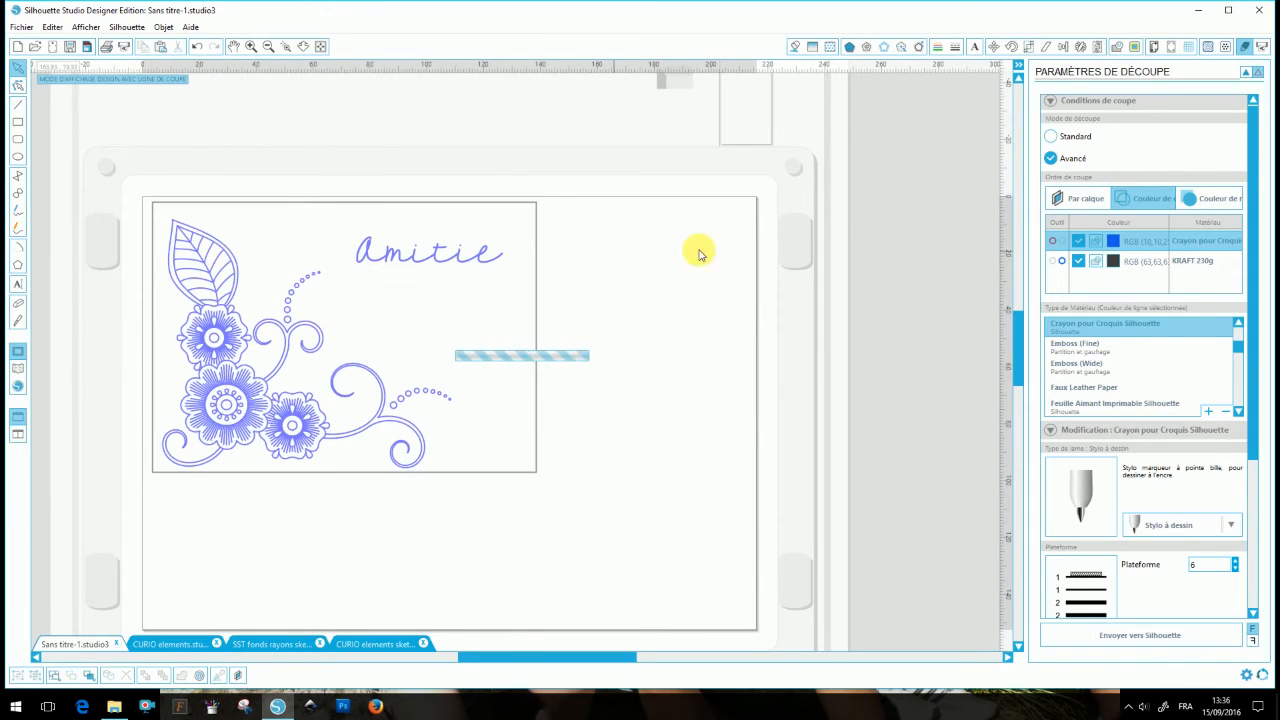
scroll(795, 257, "down", 1)
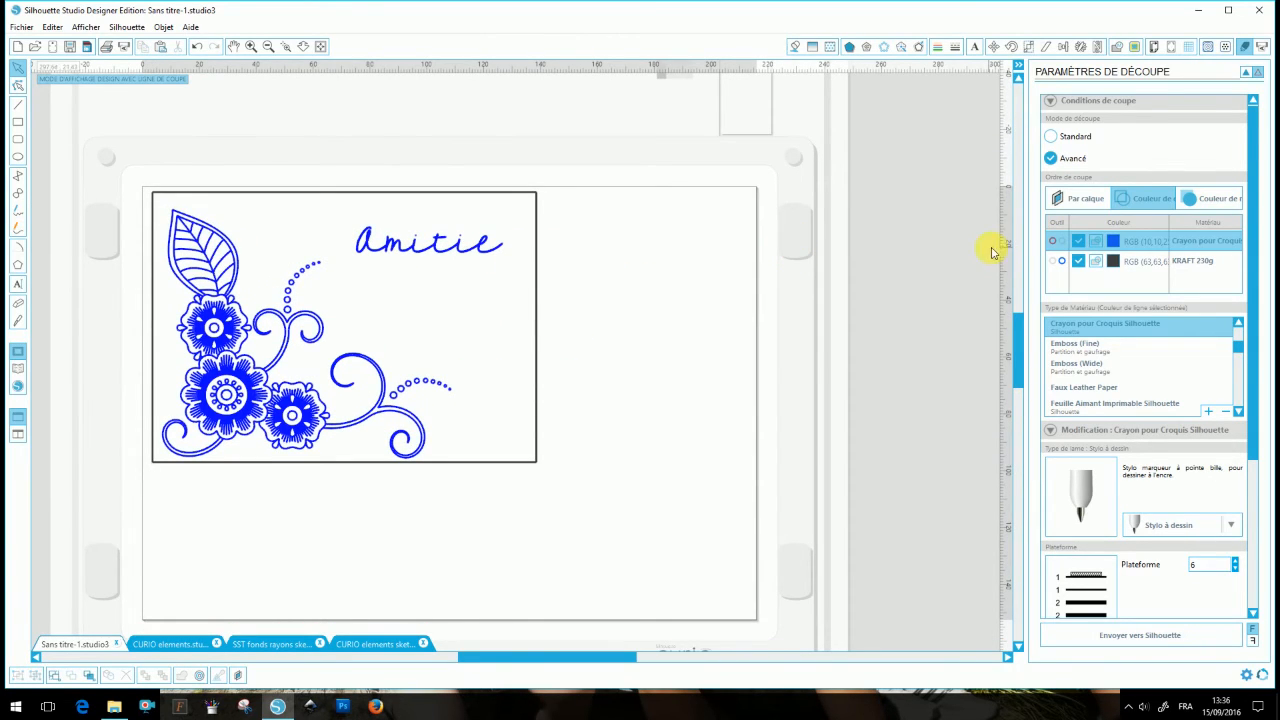